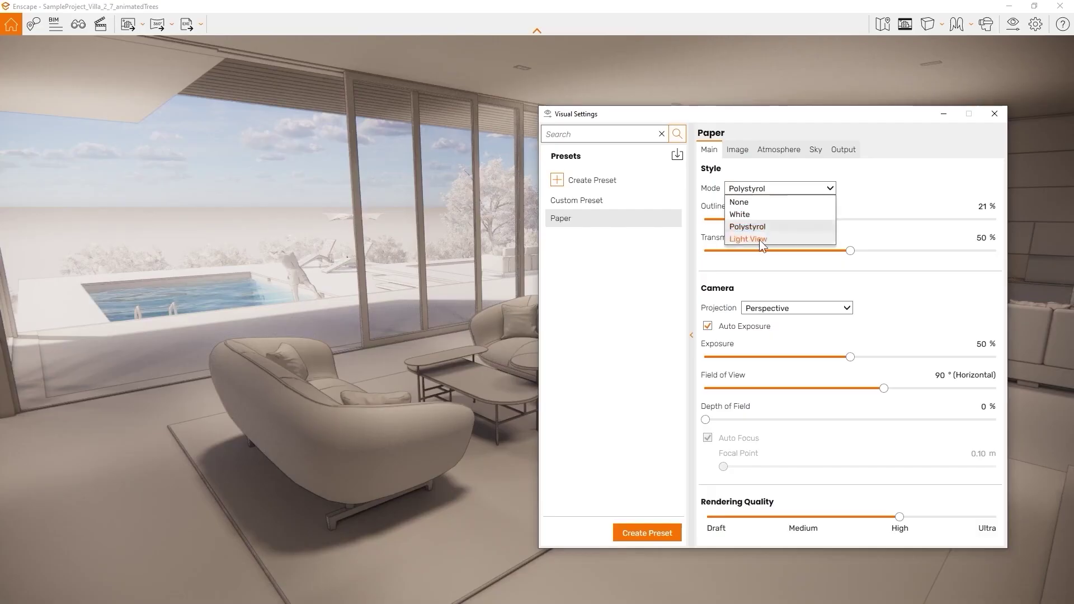
- Try the light-level heat map, a fully metallic cube and 5.11 m focus, then open the villa panorama in the browser
click(759, 239)
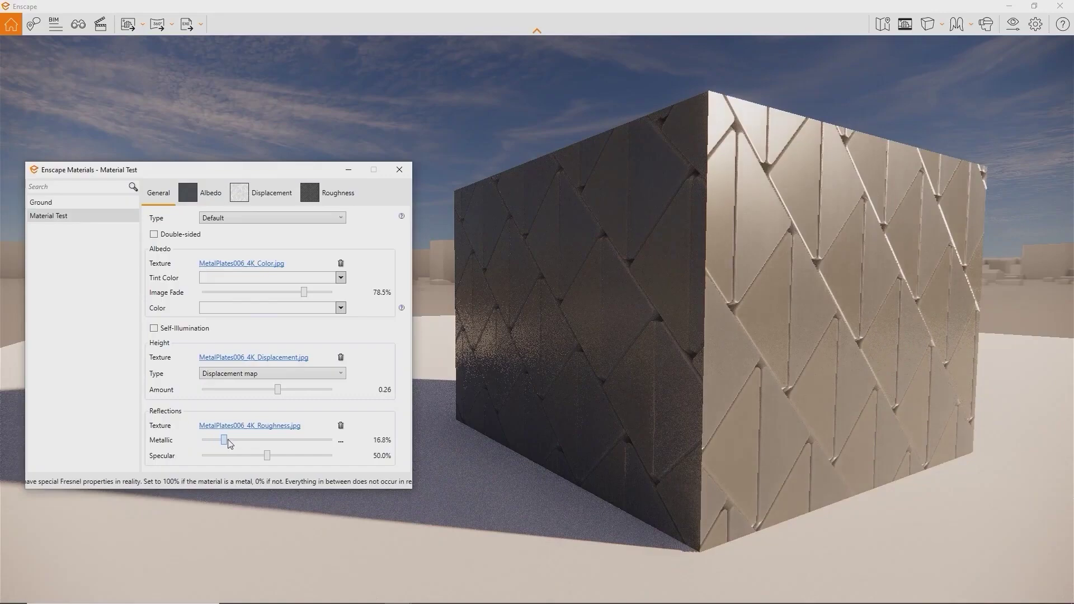
drag(229, 442, 333, 440)
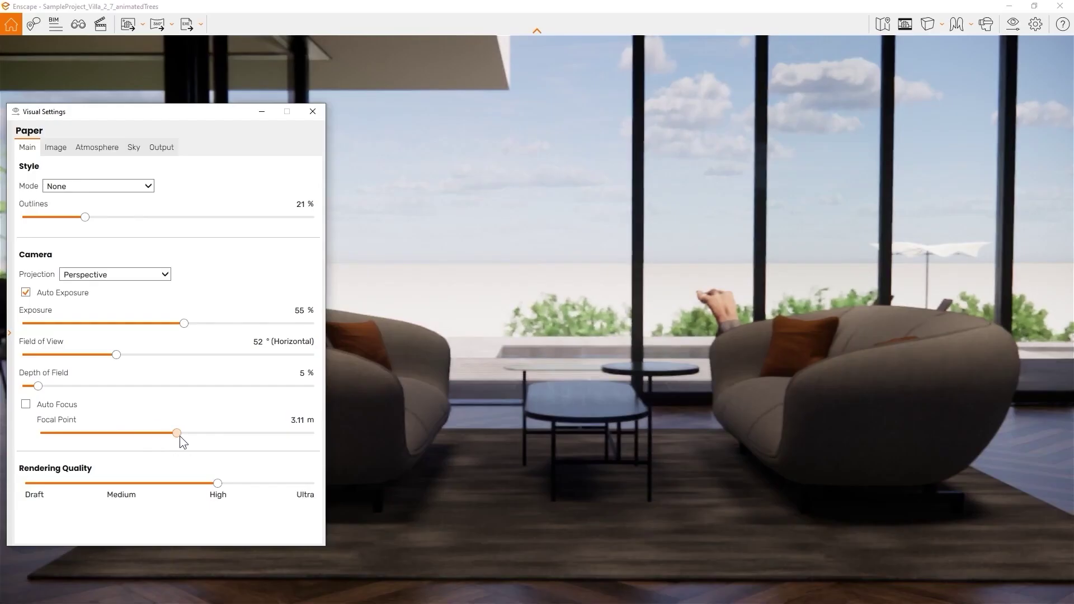
drag(179, 435, 194, 435)
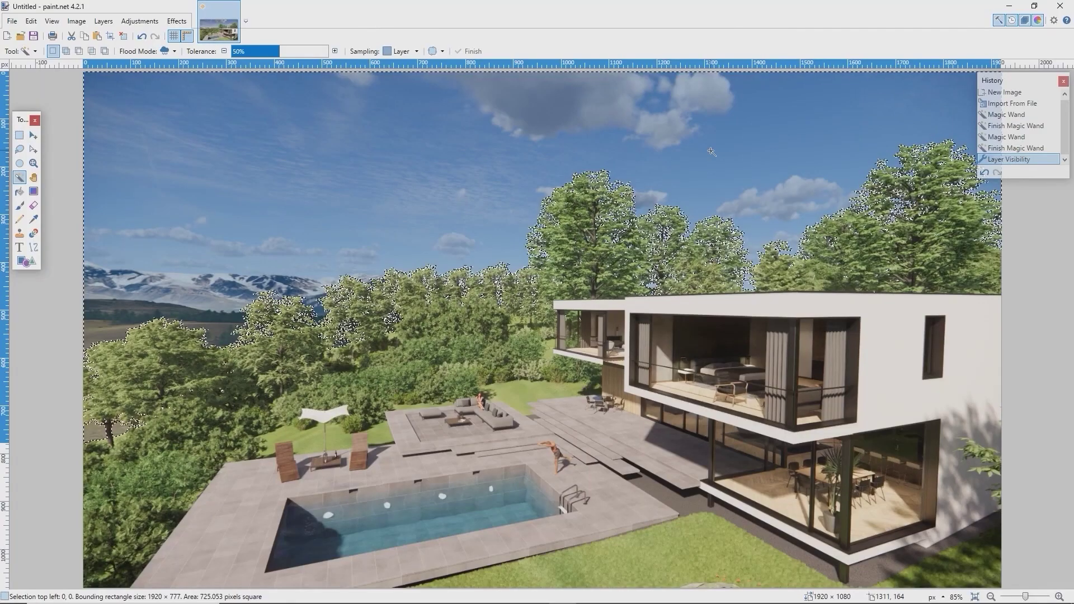
key(Delete)
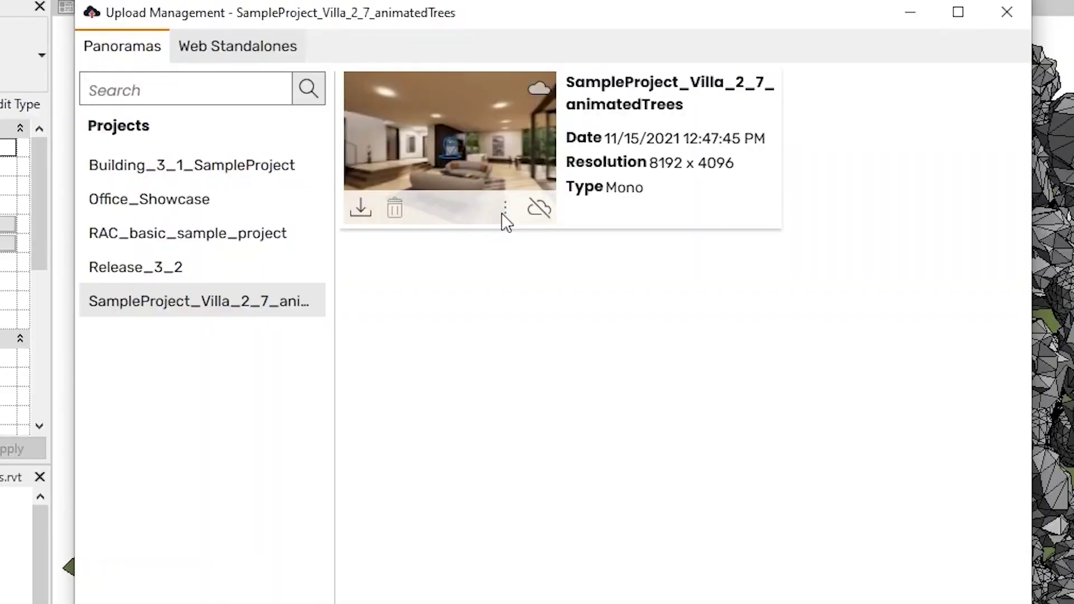
click(504, 217)
click(524, 258)
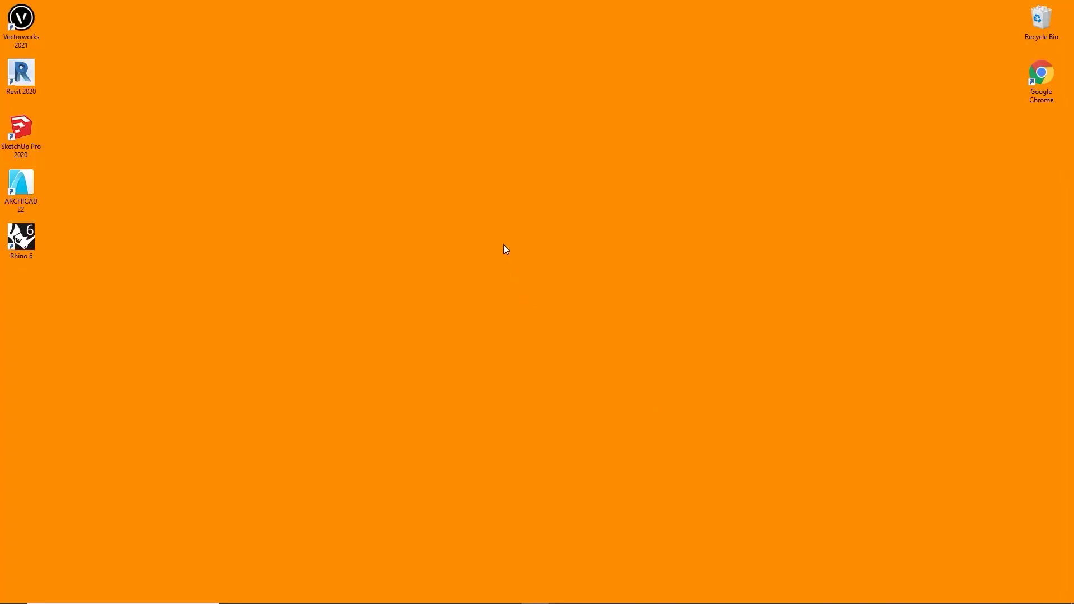
- Bring up the Windows desktop's shortcut menu
right_click(506, 250)
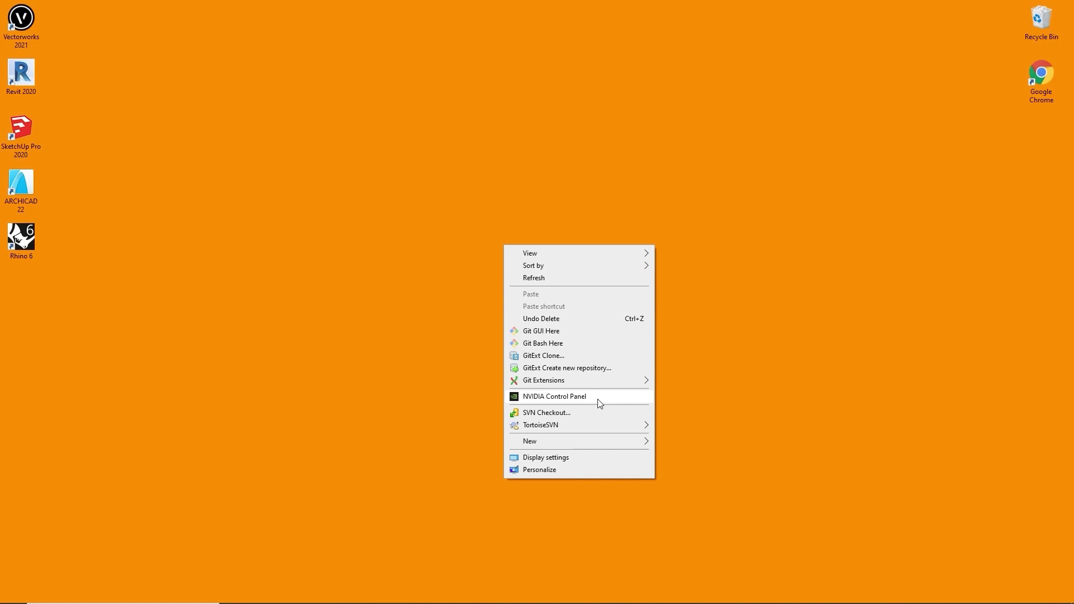
- Check driver 456.71 for the GeForce RTX 2080 in NVIDIA Control Panel, then reopen the desktop shortcut menu
click(598, 400)
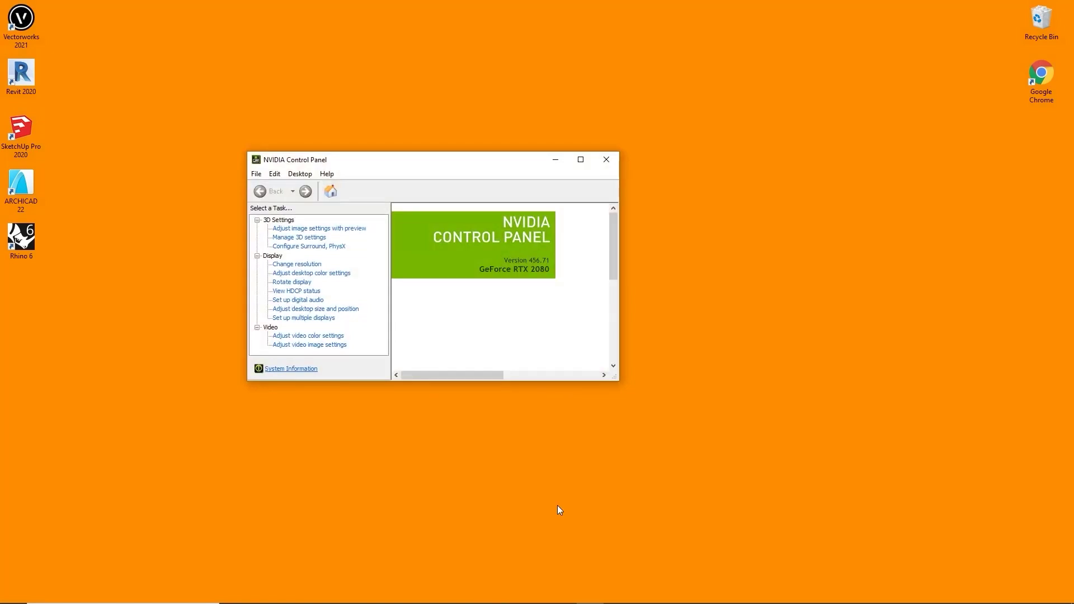
click(556, 506)
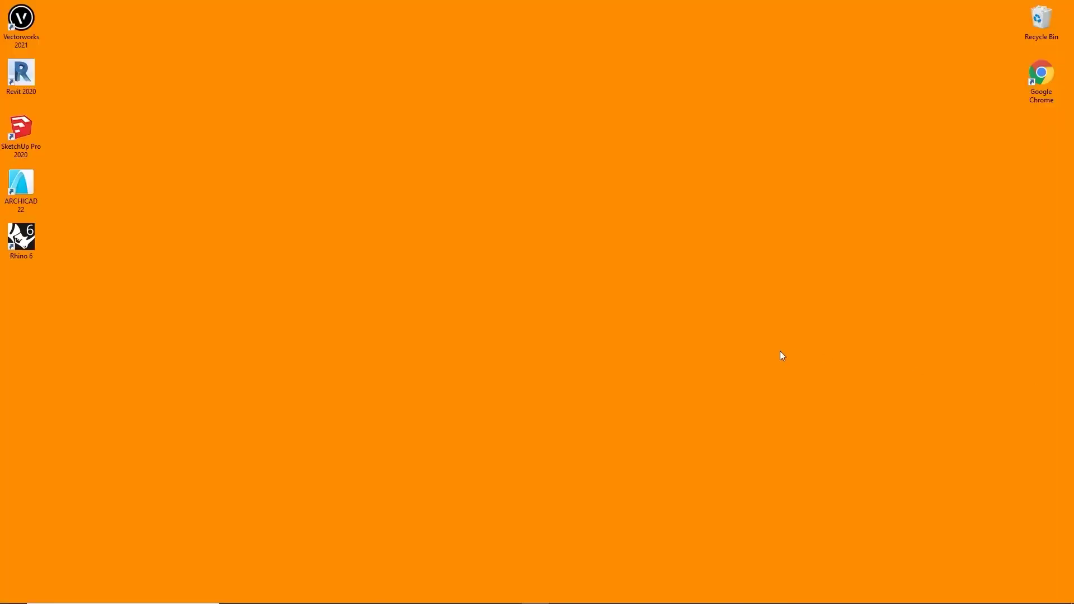
right_click(489, 356)
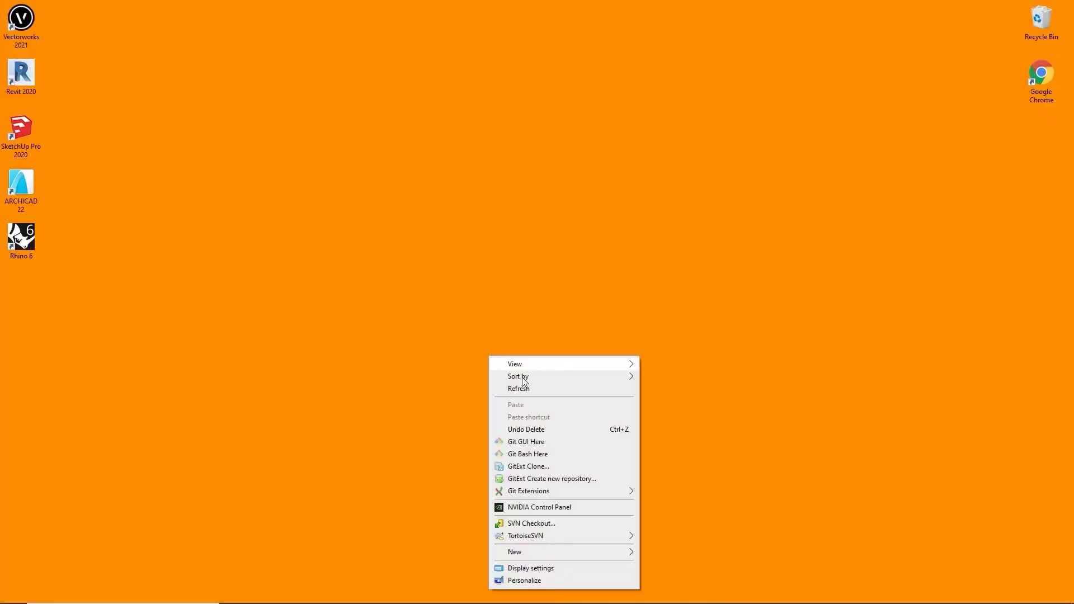
- Launch NVIDIA Control Panel from the desktop shortcut menu
click(559, 508)
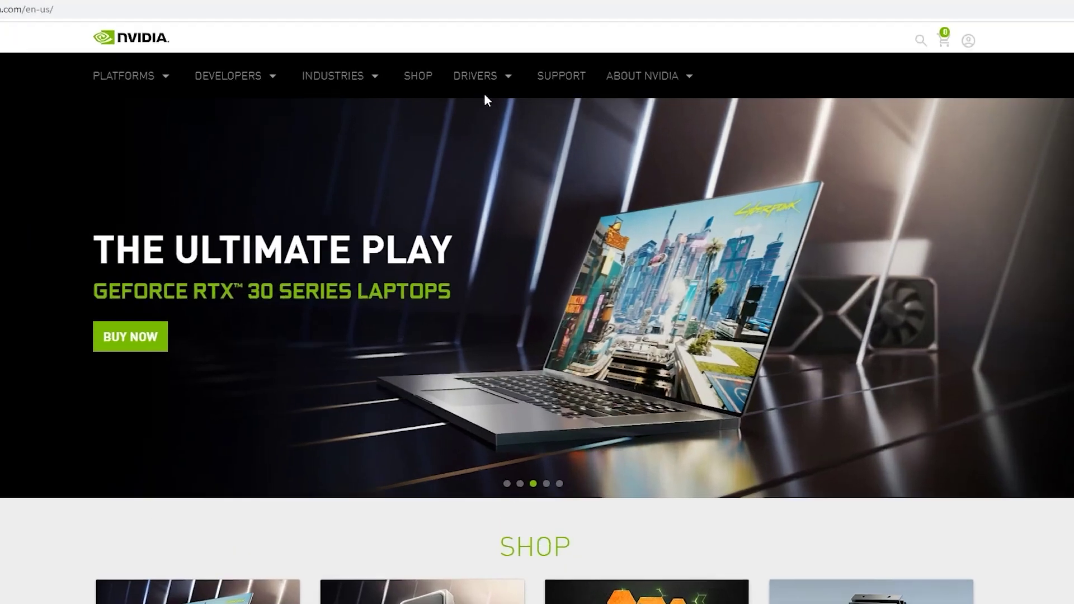
- Look up the GeForce RTX 2080 (RTX 20 Series) driver under All NVIDIA Drivers and download Game Ready 461.40
mouse_move(502, 86)
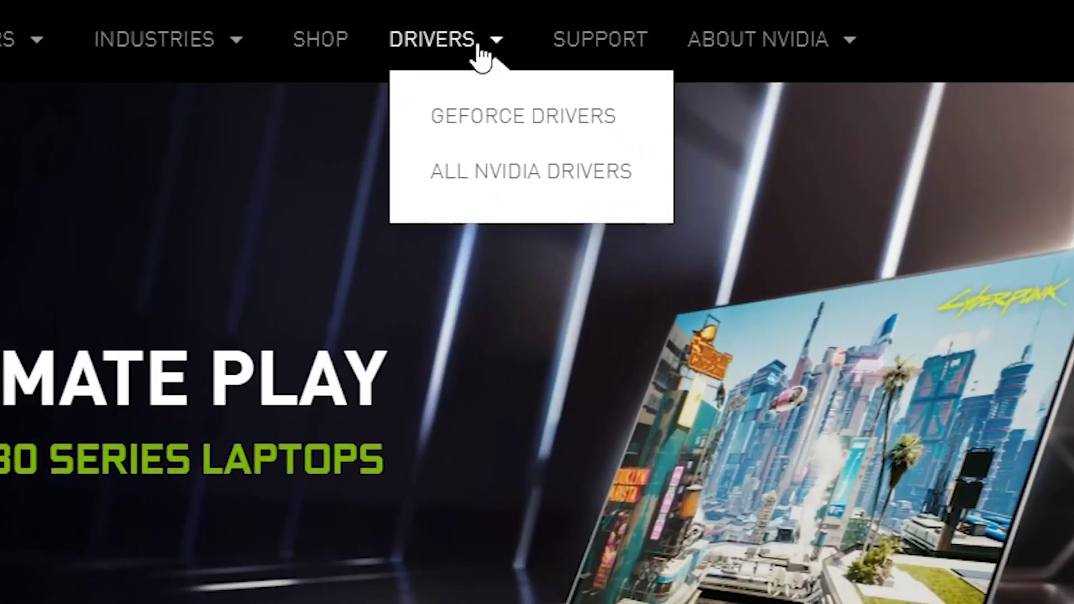
click(474, 171)
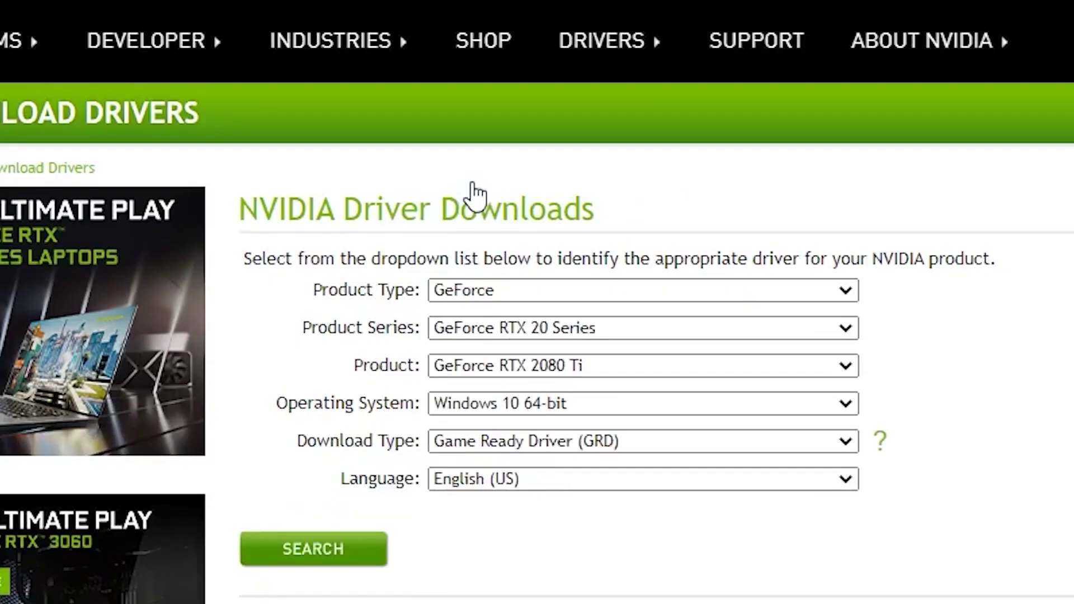
click(544, 291)
click(545, 293)
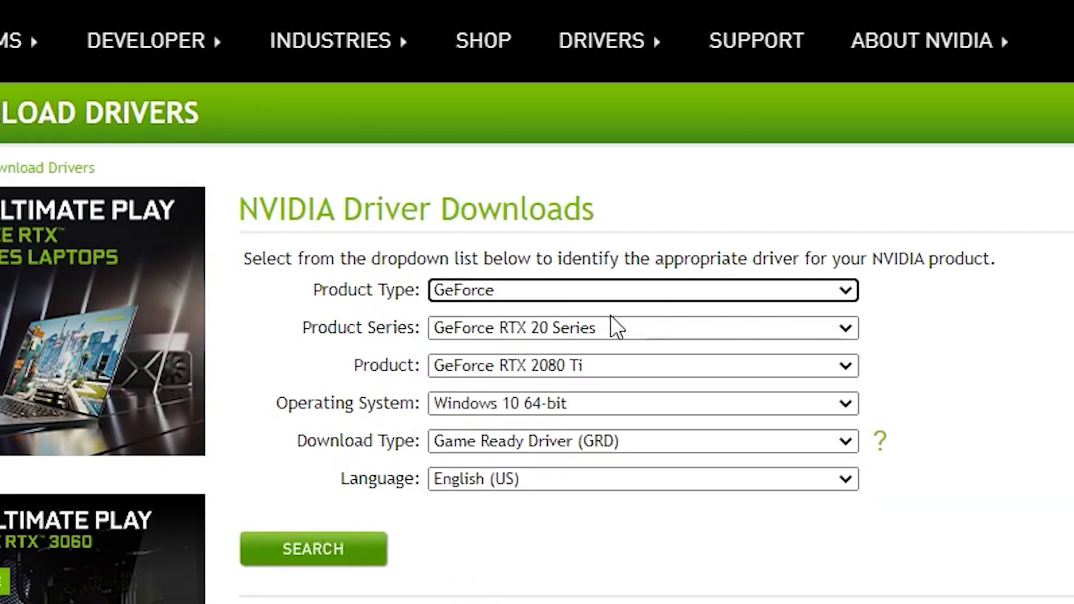
click(701, 330)
click(701, 331)
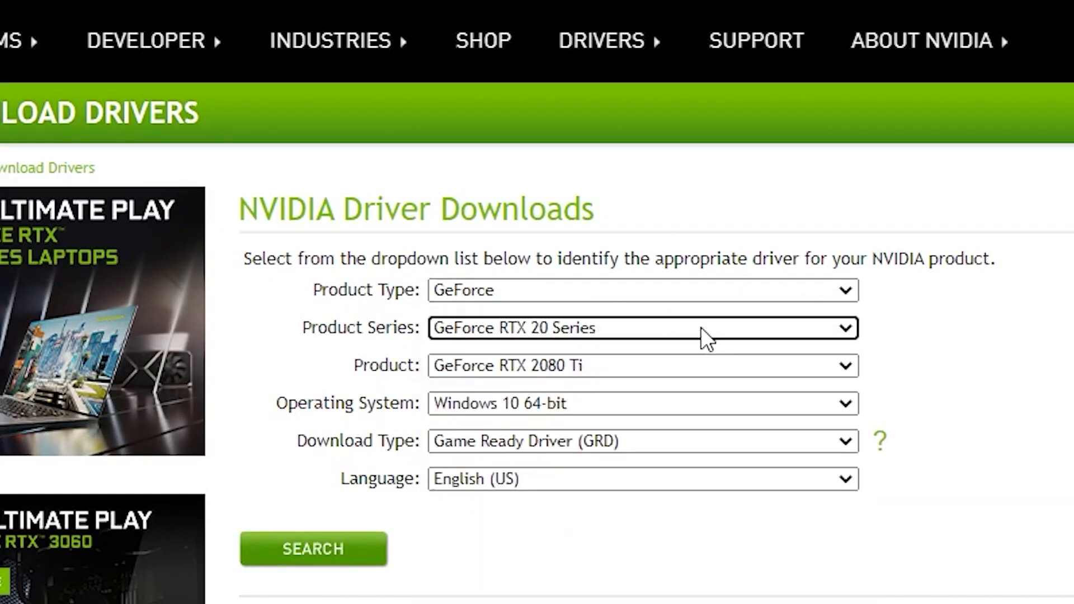
click(705, 358)
click(712, 435)
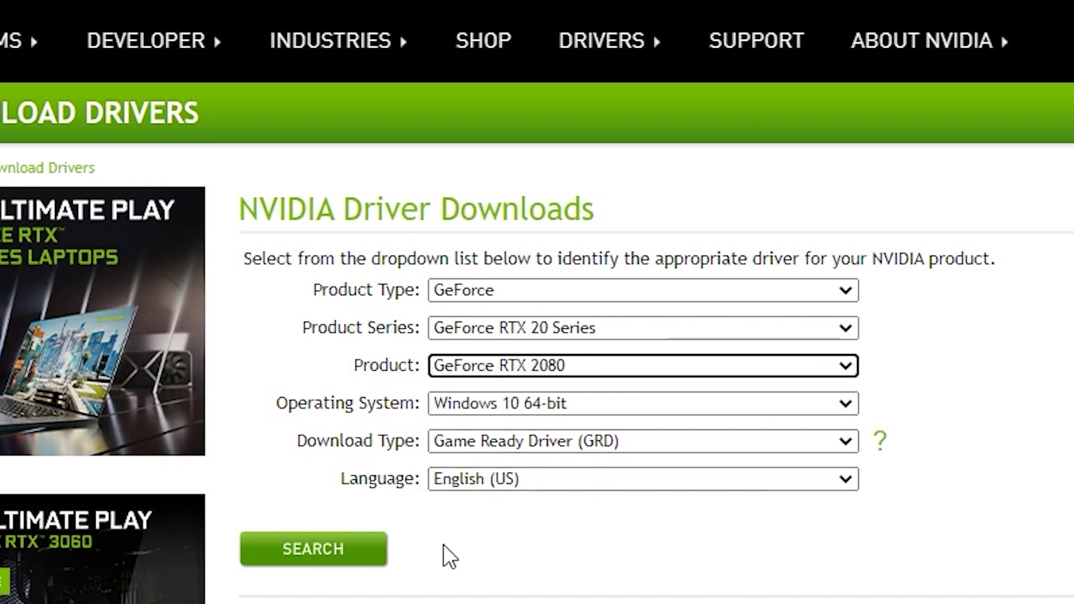
click(313, 549)
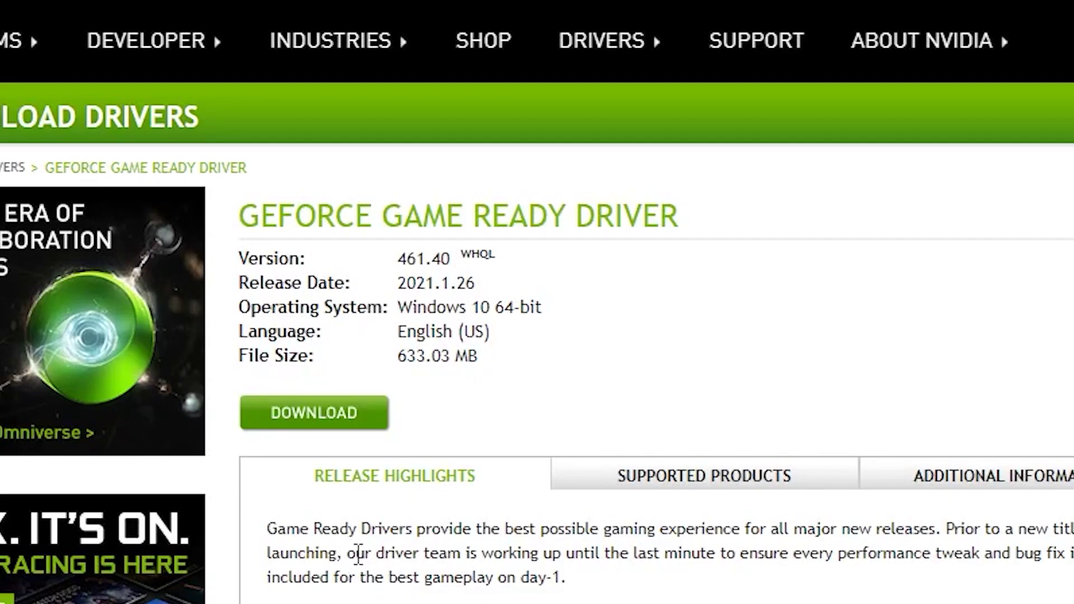
click(338, 426)
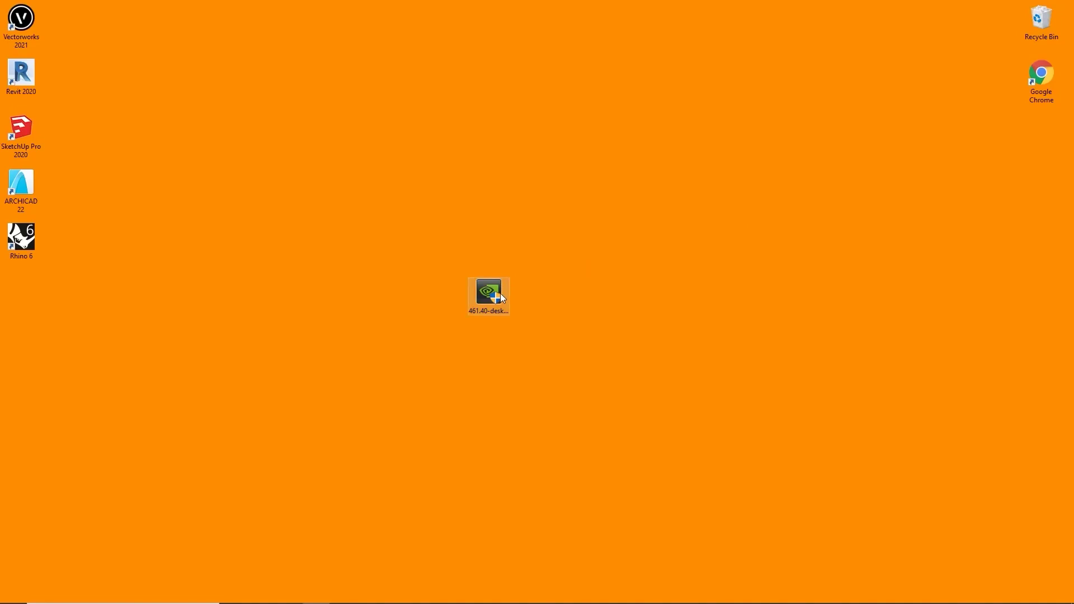
- Launch the downloaded 461.40 driver installer from the desktop
double_click(500, 293)
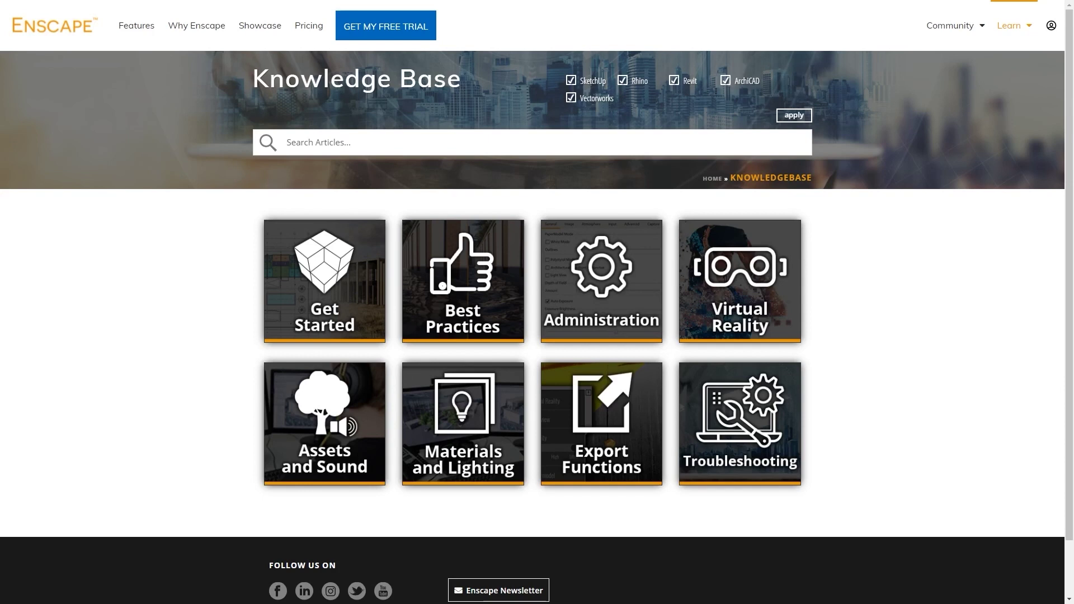
- Read through the Get Started > First Steps installation article, then go to the Knowledge Base page
click(354, 296)
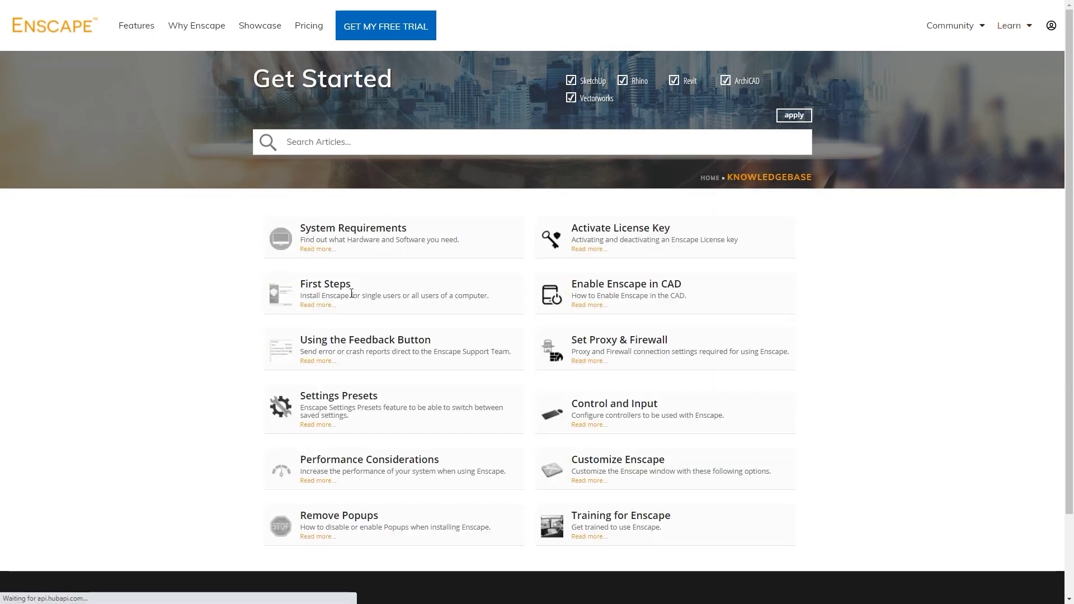
scroll(351, 293, down, 2)
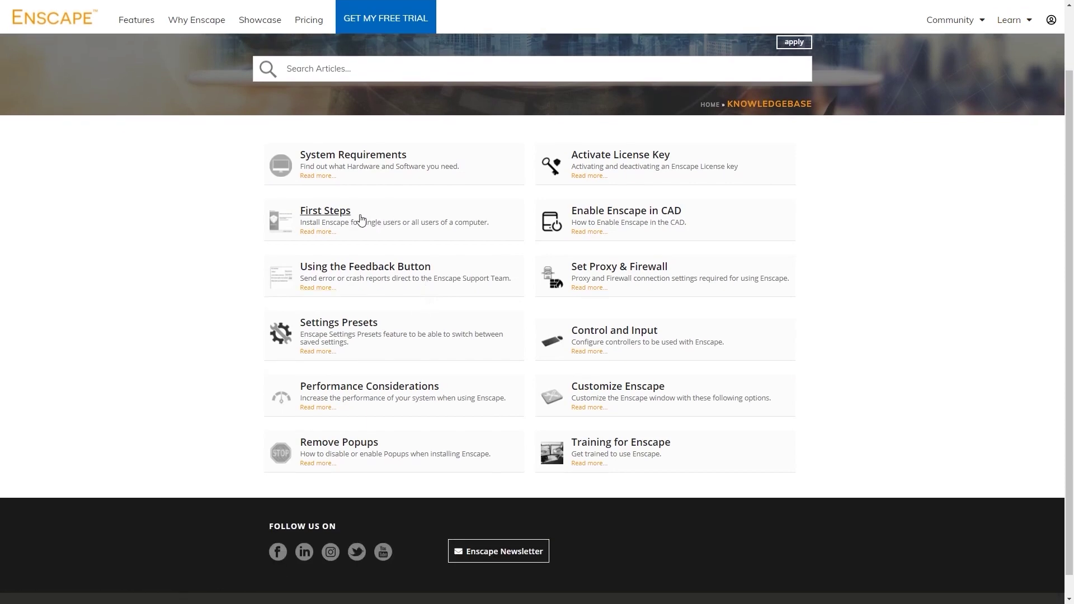
click(351, 218)
scroll(348, 220, down, 4)
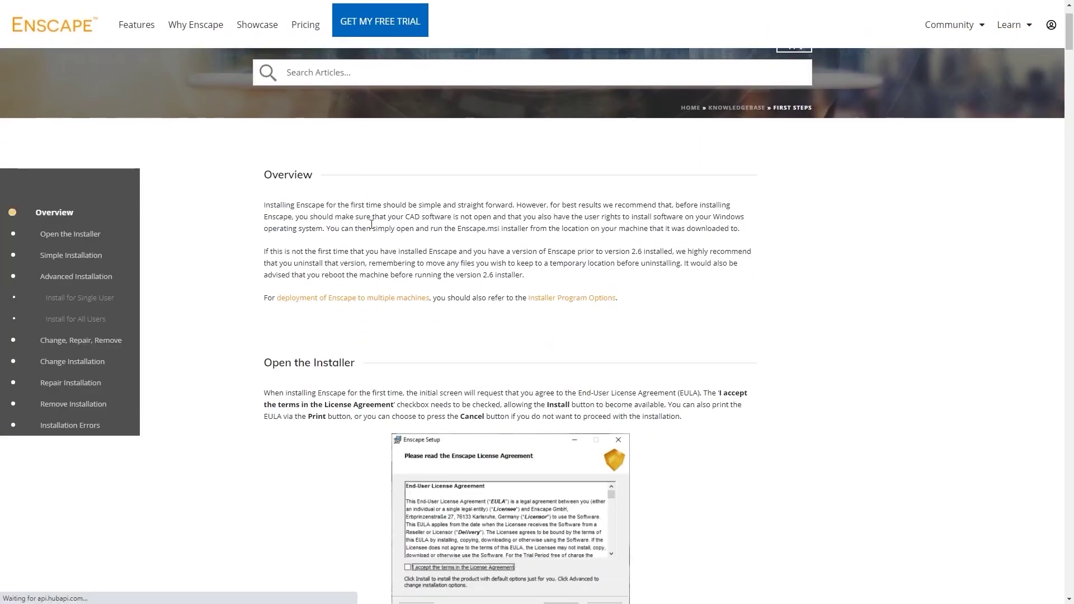
scroll(375, 248, down, 10)
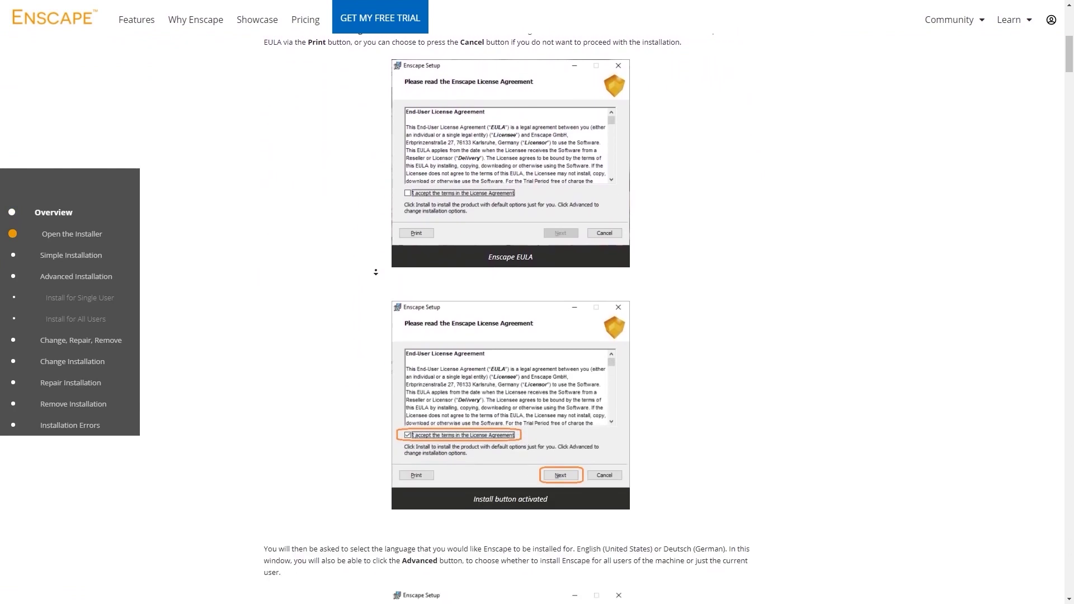
scroll(376, 272, down, 5)
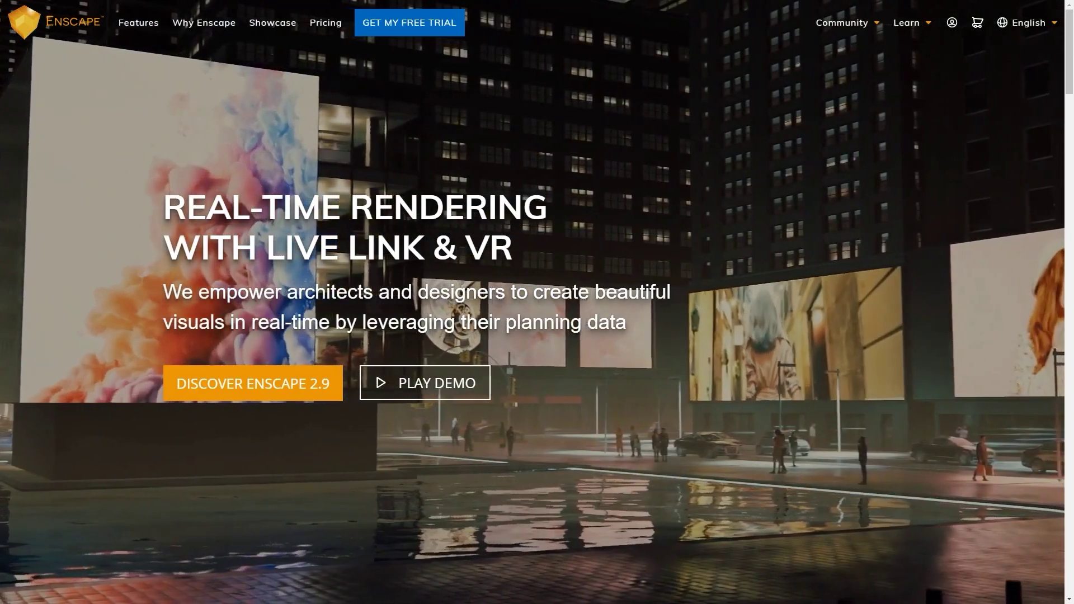
mouse_move(909, 23)
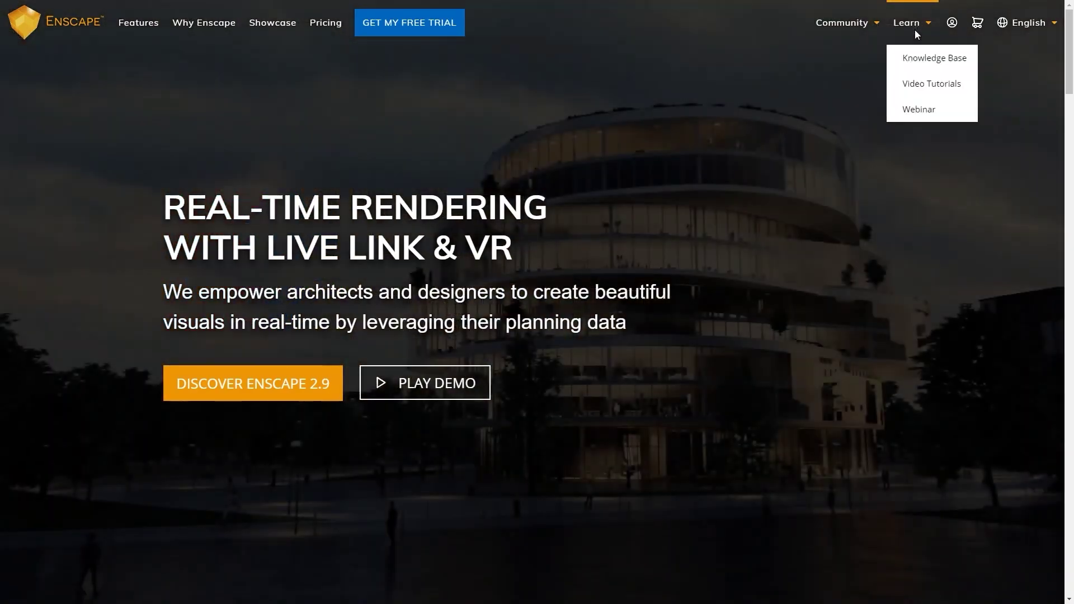
click(920, 59)
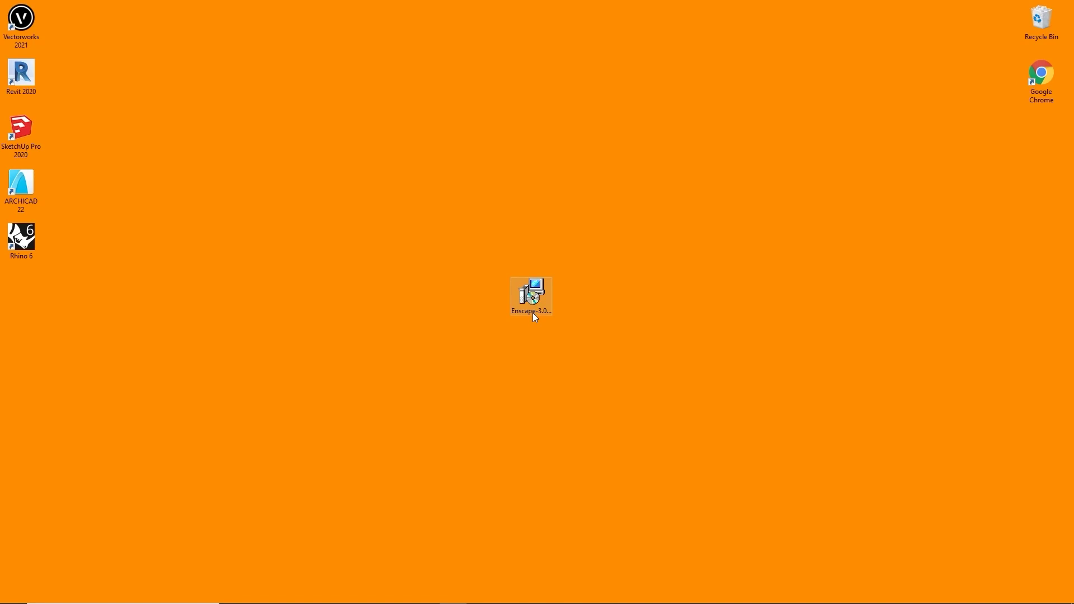
- Run the Enscape installer, accept the licence terms, install with default options, and finish
key(Return)
click(497, 363)
click(595, 395)
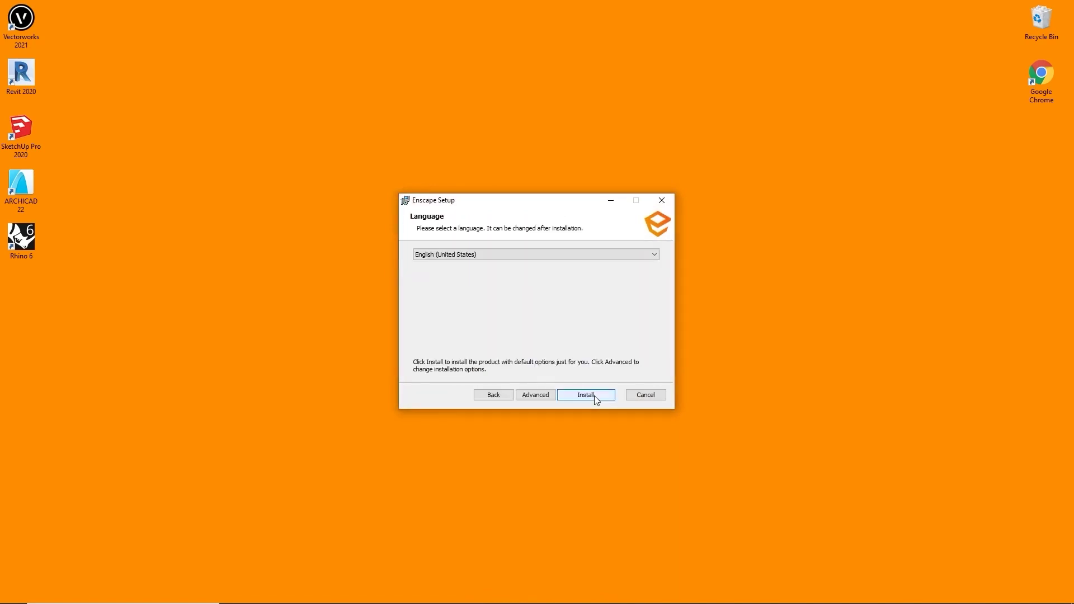
click(595, 395)
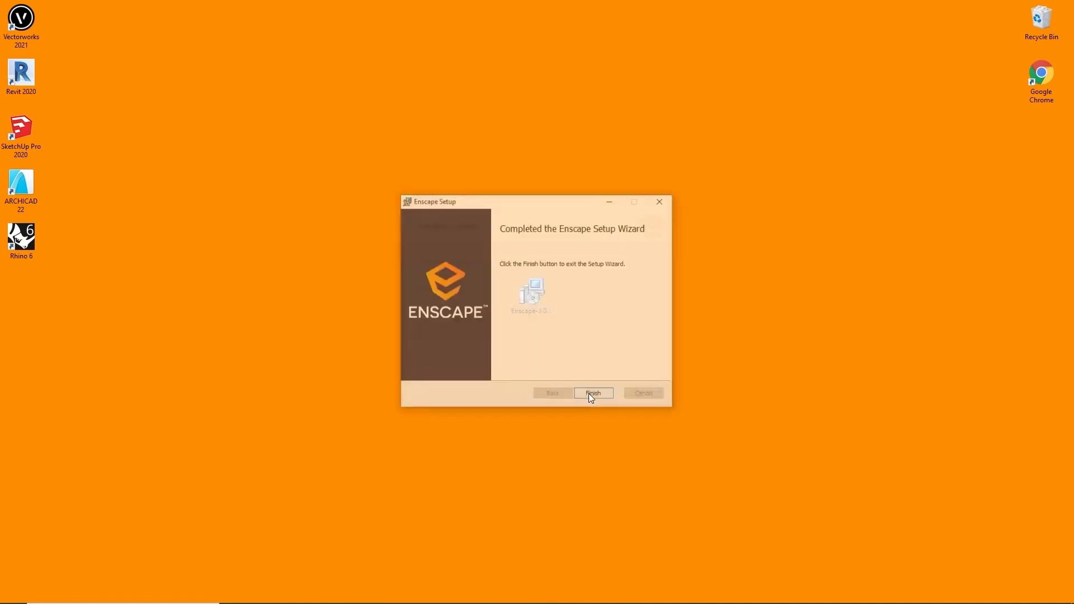
click(593, 395)
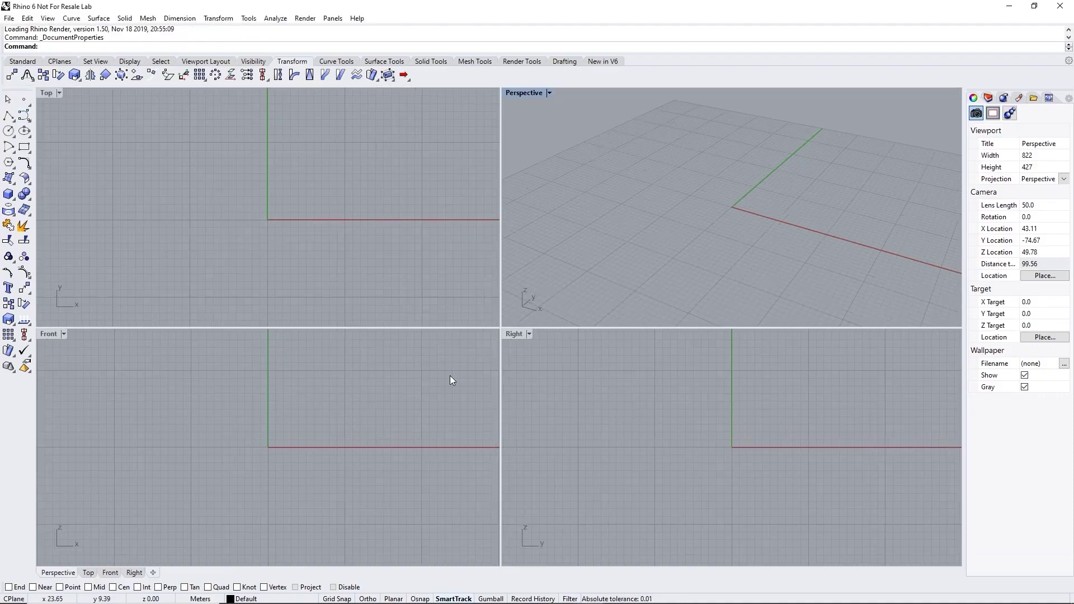
- Enable the Enscape toolbar in Rhino's Document Properties and confirm with OK
click(9, 19)
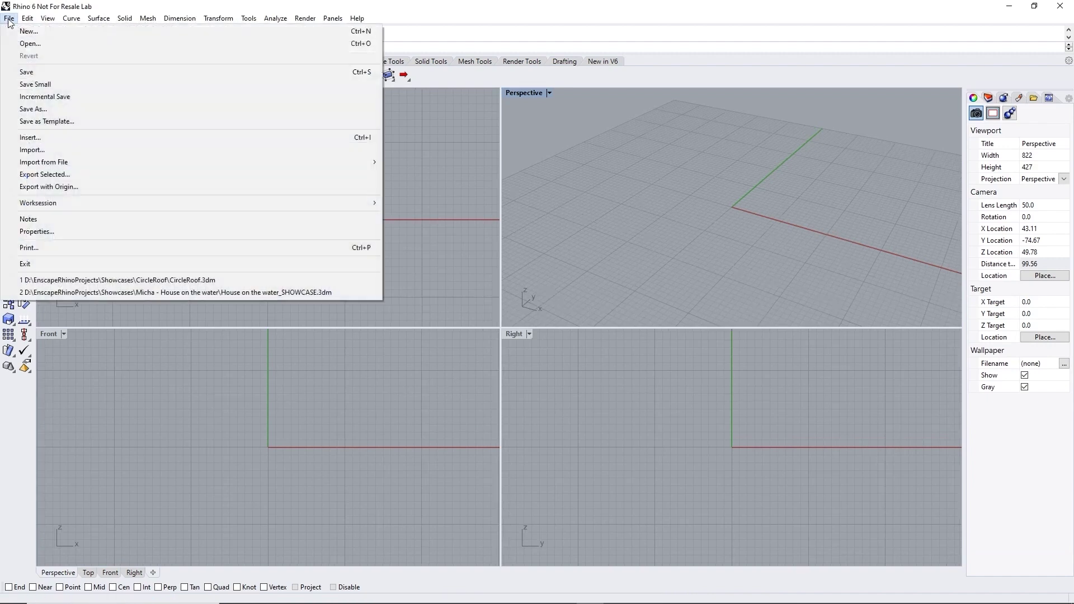
click(39, 232)
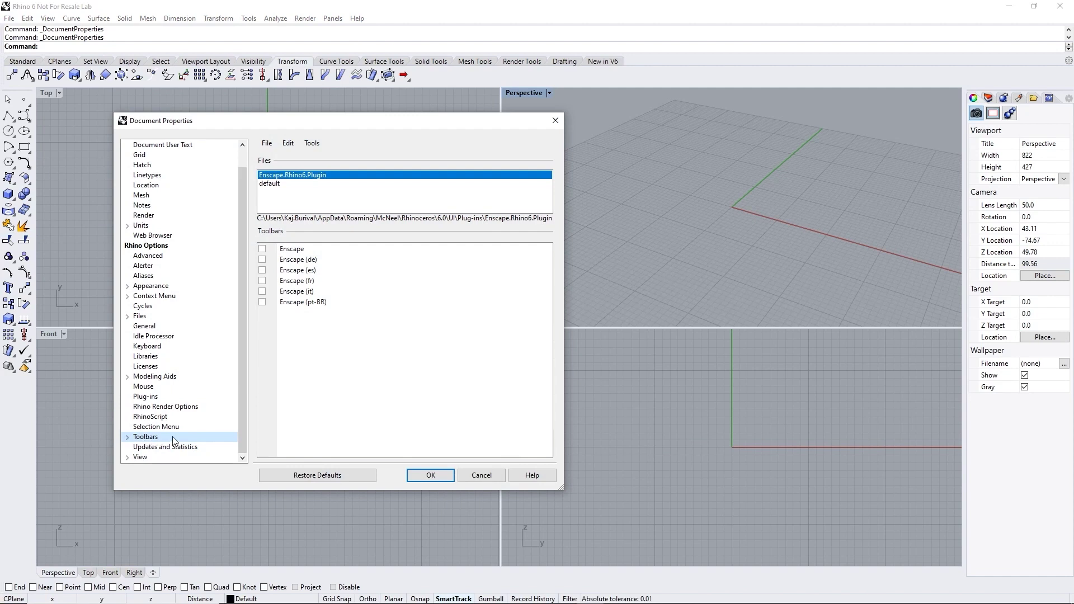
click(263, 249)
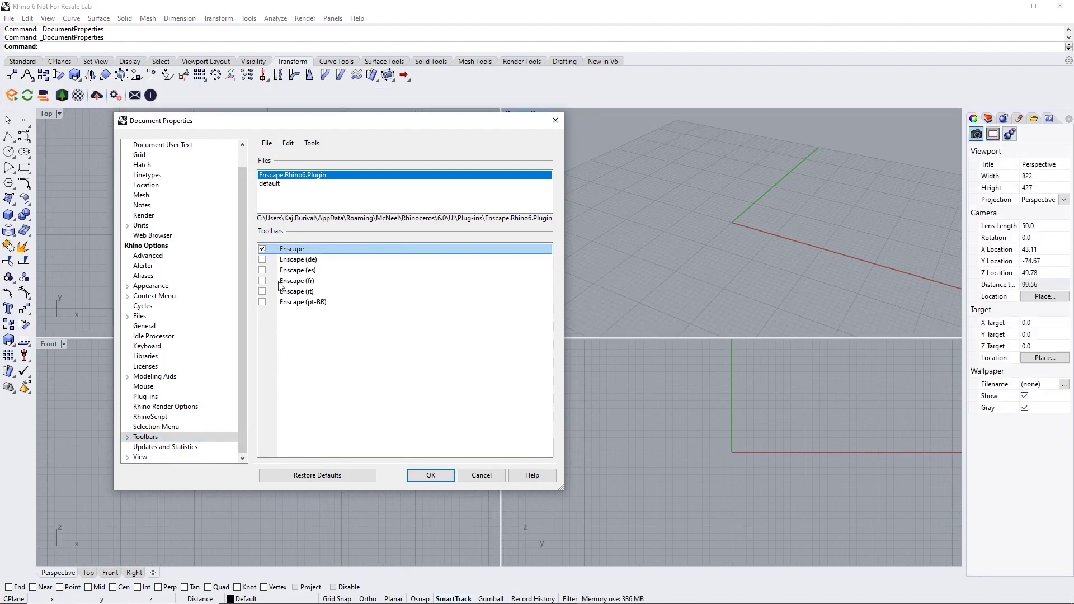
click(431, 475)
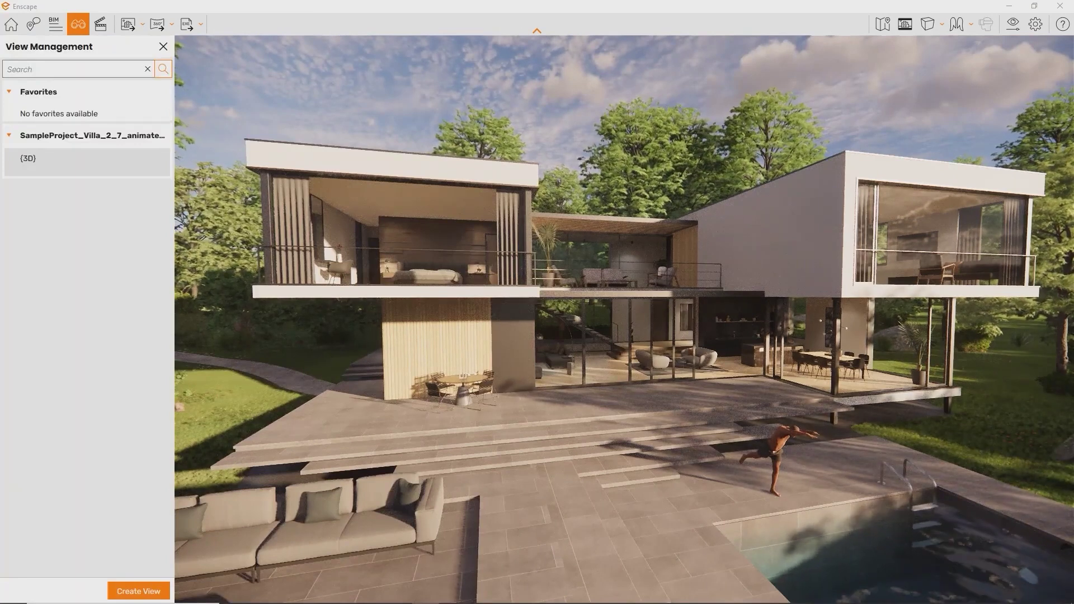
- Shift the villa's time of day to brighter morning light around 09:40
mouse_move(120, 166)
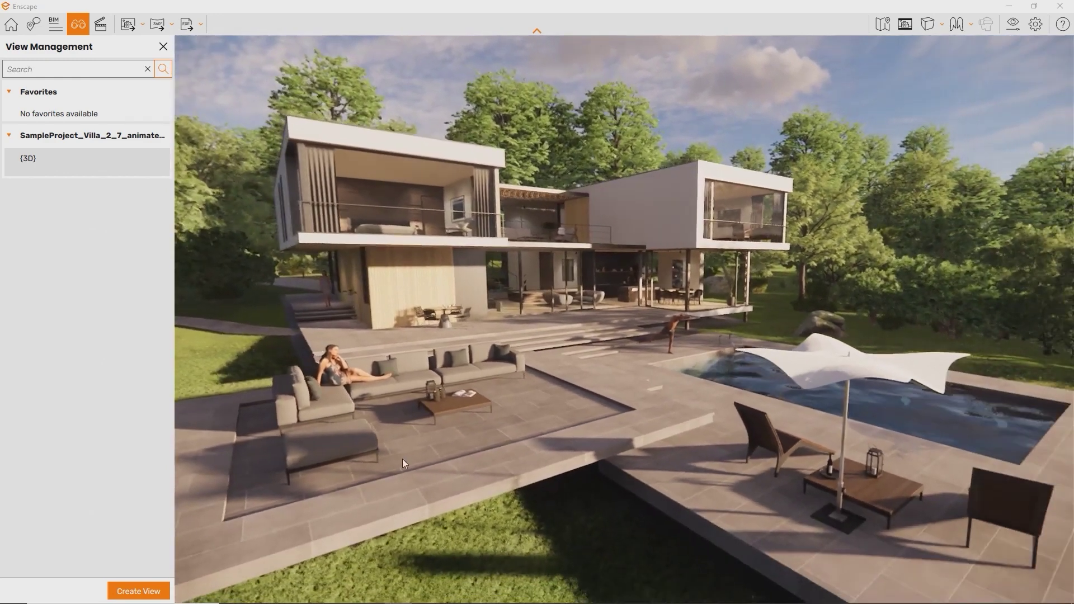
shift+right_drag(404, 463, 84, 467)
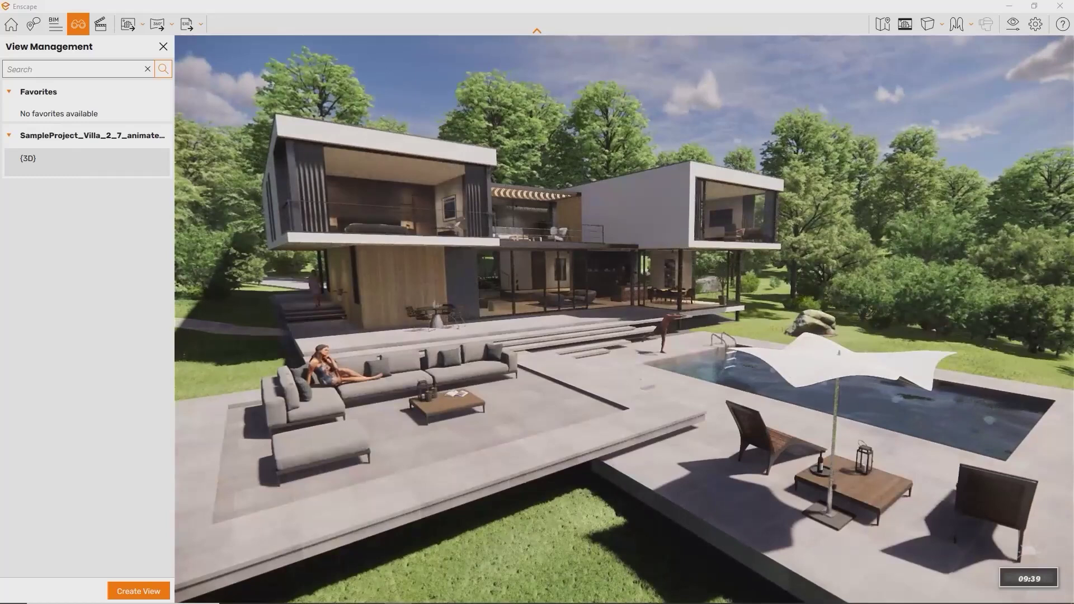
- Save the current camera as a new Enscape view, then switch to Enscape 3D views 2 and 3
click(135, 592)
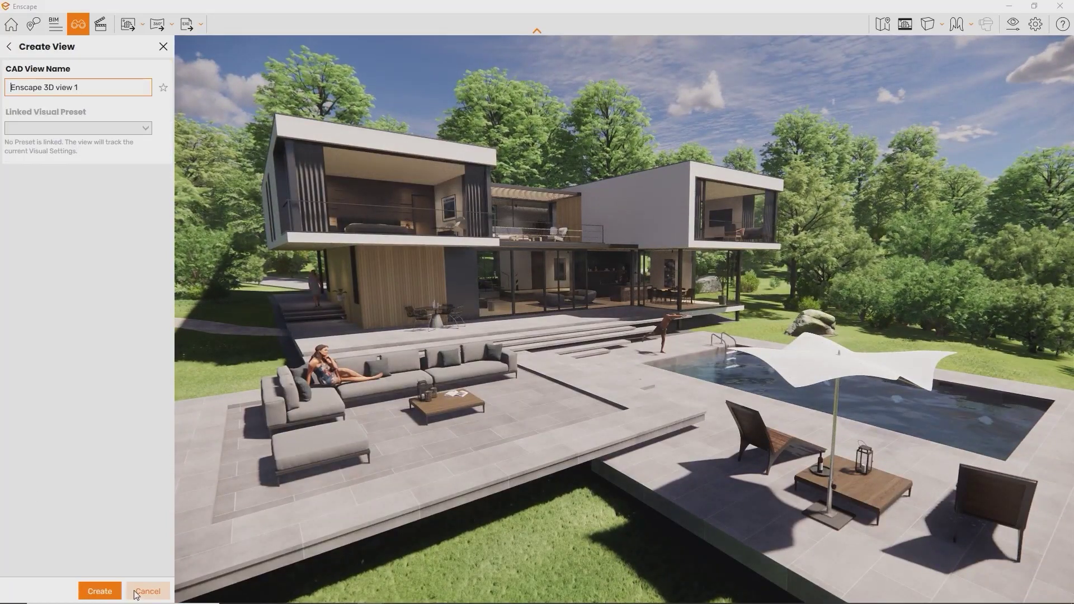
click(101, 591)
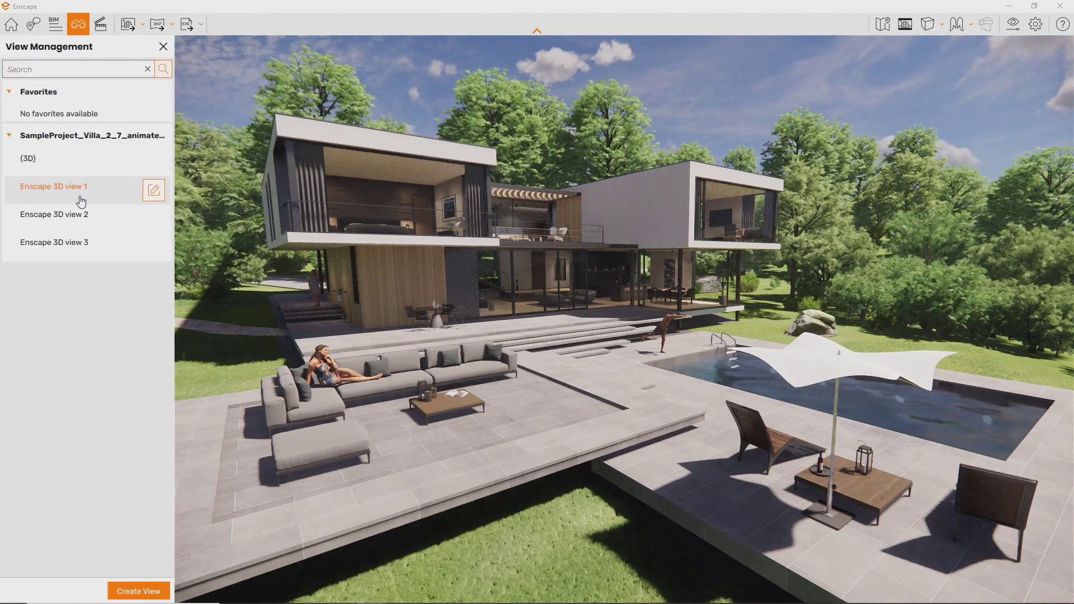
click(87, 218)
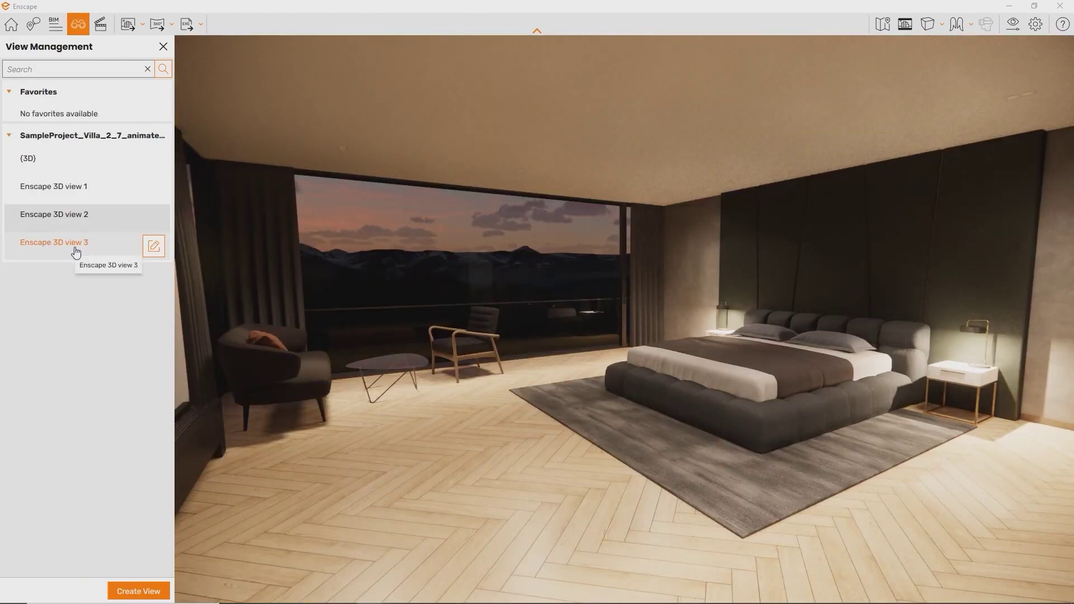
click(76, 251)
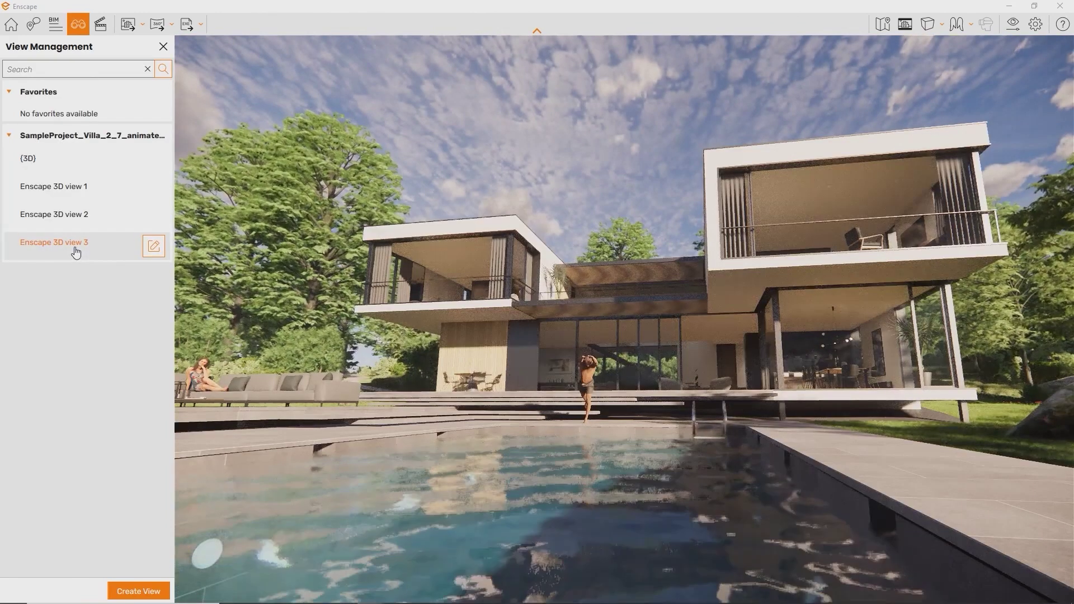
- Close View Management, show the Help panel of navigation controls, and step forward with W
click(10, 24)
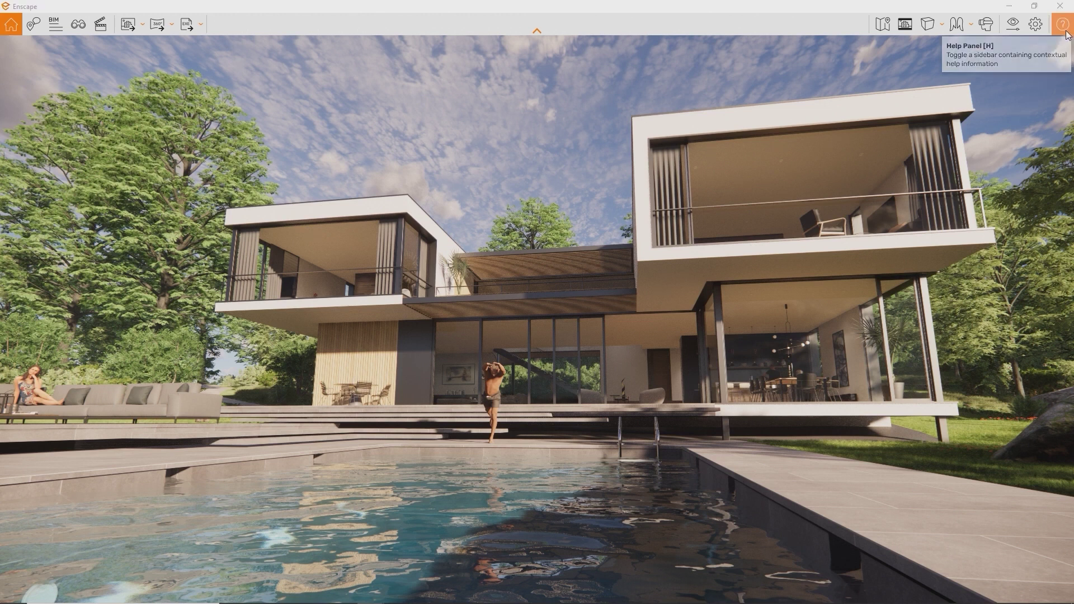
click(1066, 33)
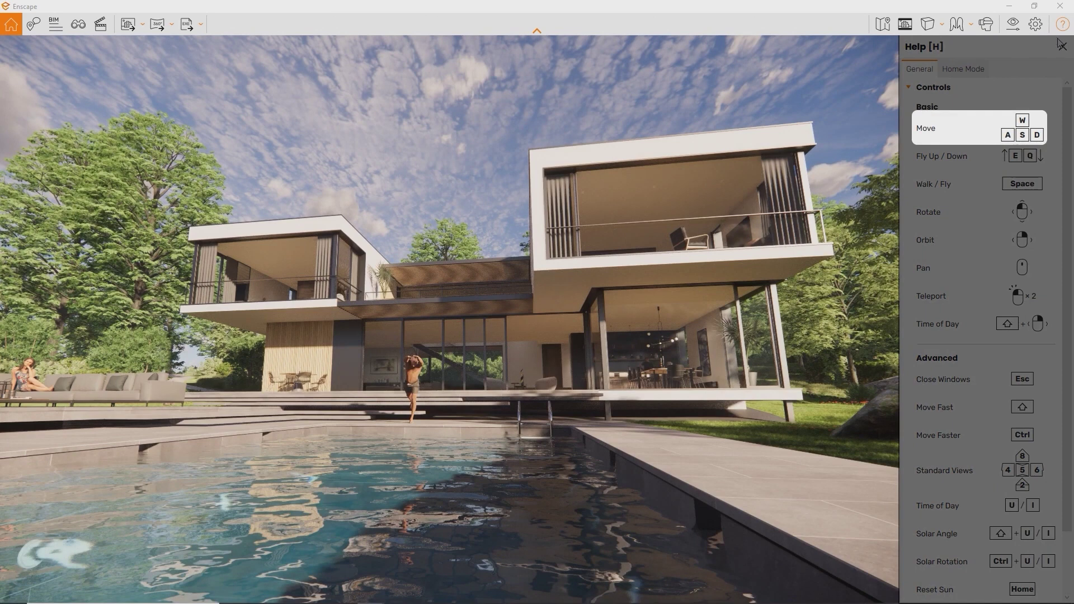
key(w)
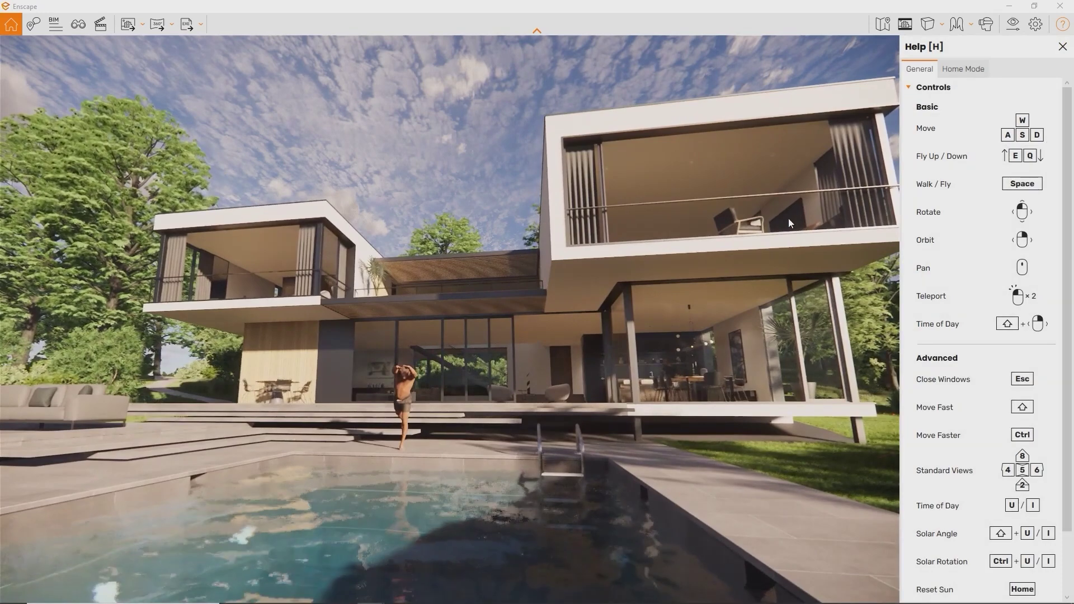
- Back the camera up and rotate left to frame the kitchen island and dining table
key(s)
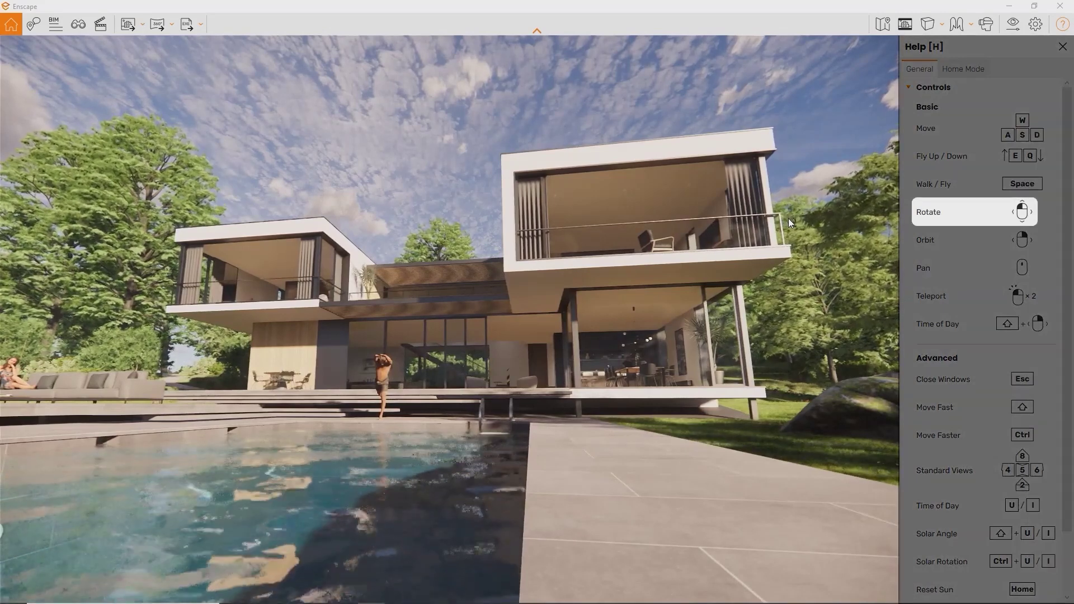
drag(788, 219, 606, 277)
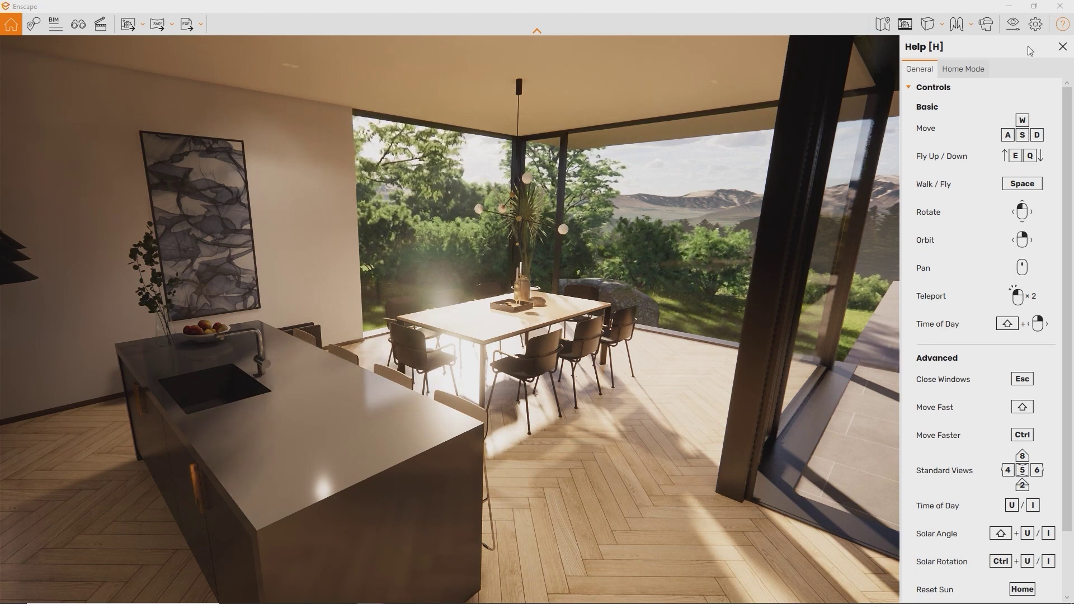
- Bring up Renderer Window Settings and review the mouse options on its Input tab
click(1032, 28)
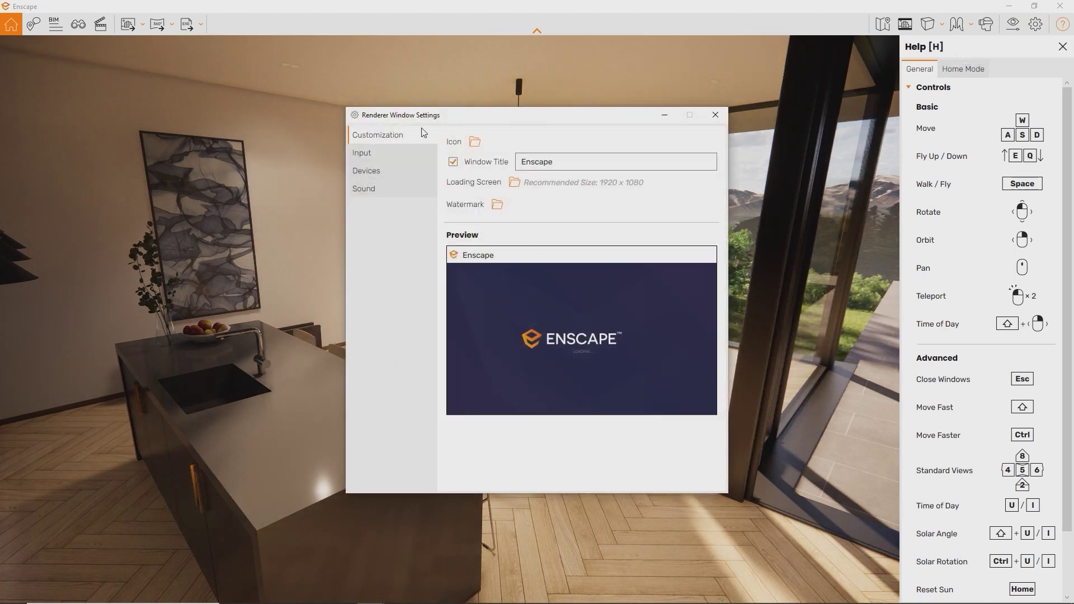
click(387, 156)
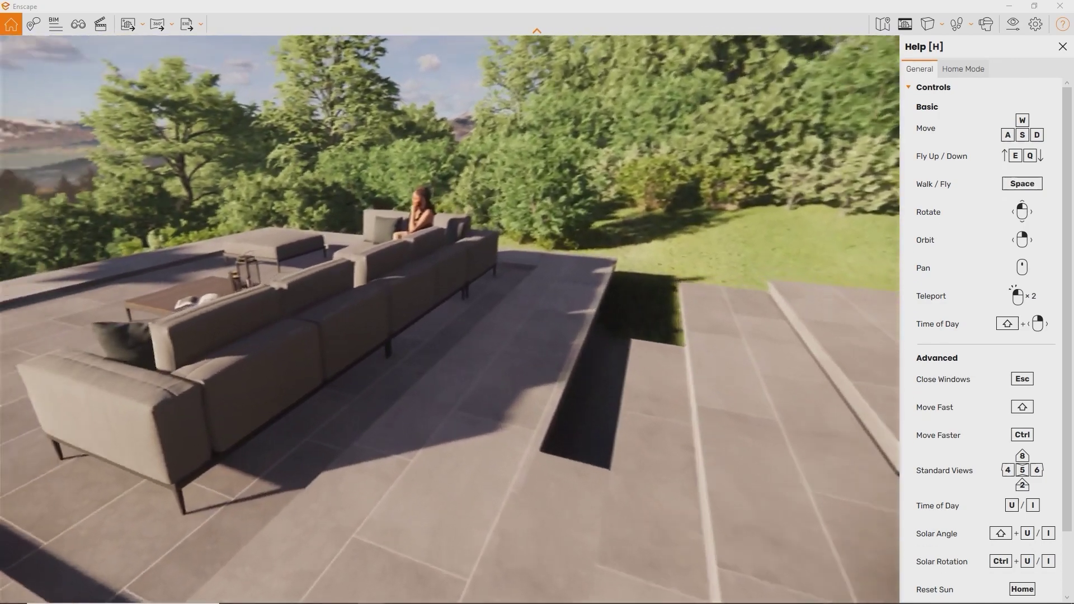
- Switch to fly mode and teleport to the terrace floor, then up near the glass doors
key(space)
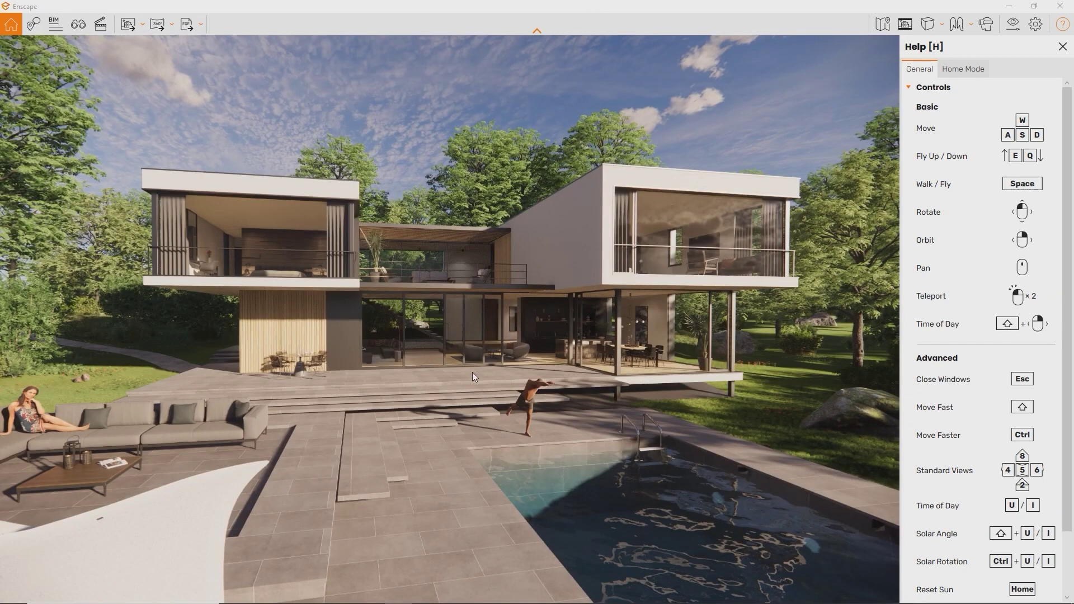
double_click(472, 372)
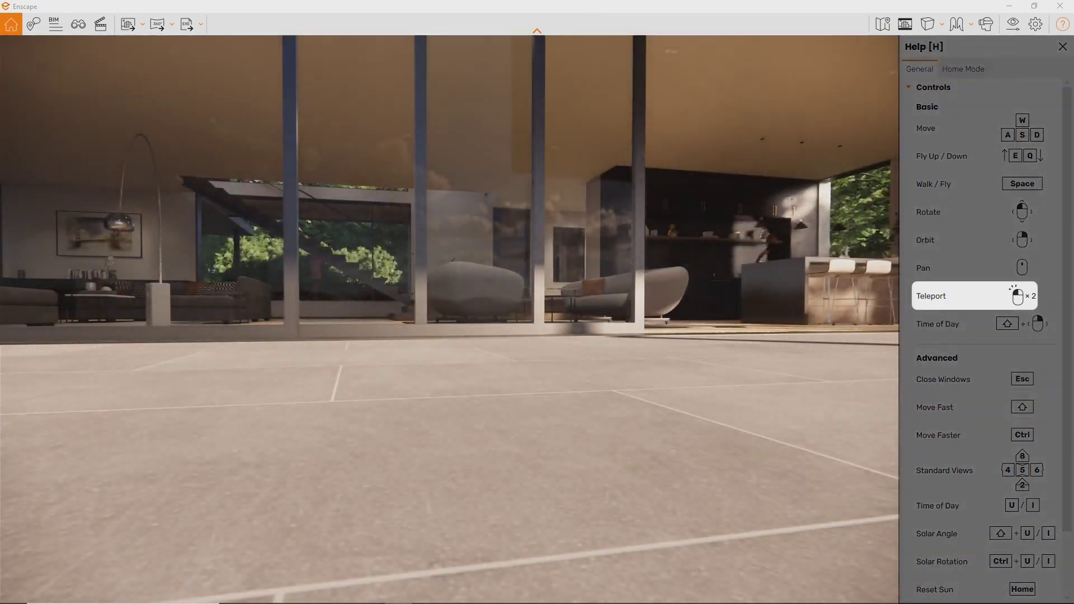
double_click(472, 371)
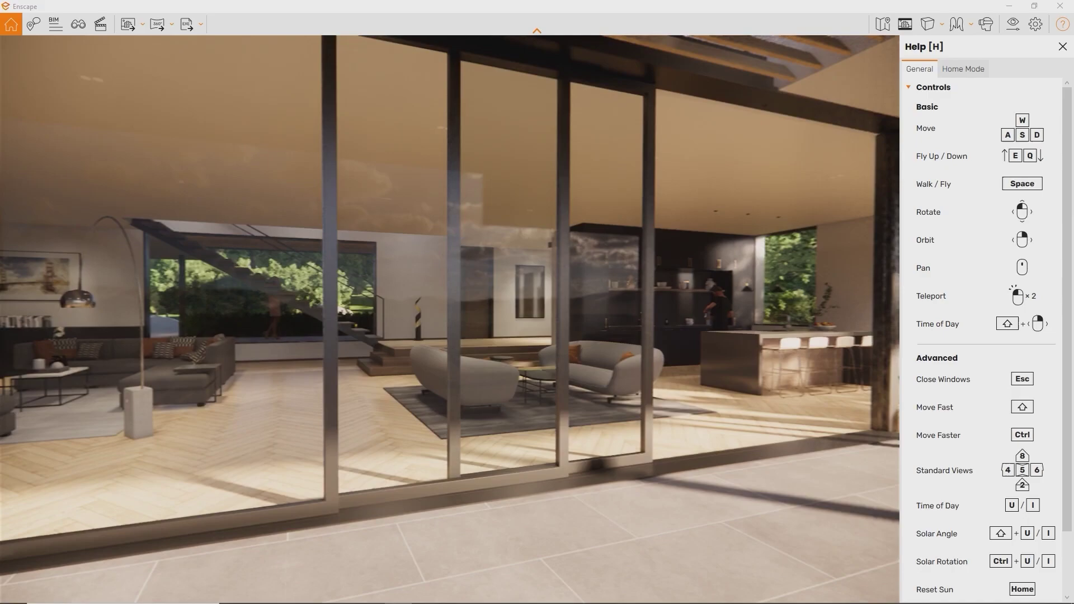
- Fly back outside and orbit to an elevated aerial view of the villa and pool
key(s)
key(e)
right_drag(735, 272, 319, 198)
middle_drag(319, 199, 363, 199)
right_drag(363, 198, 623, 291)
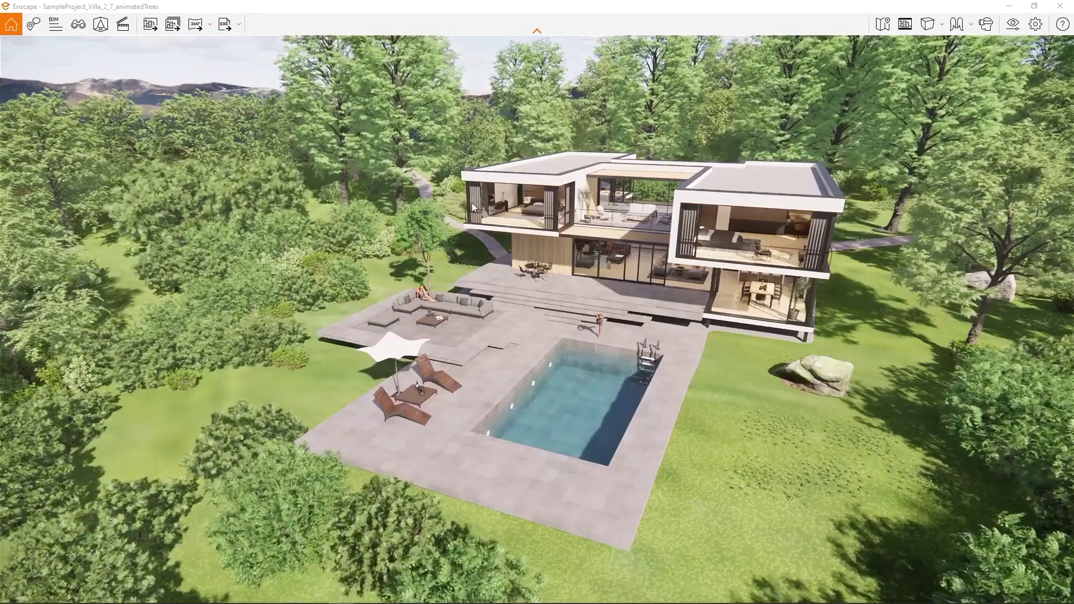
- Open View Management and cycle through Bedroom Morning, Kitchen, Living Room, Pool View and Pool View - No Assets
key(v)
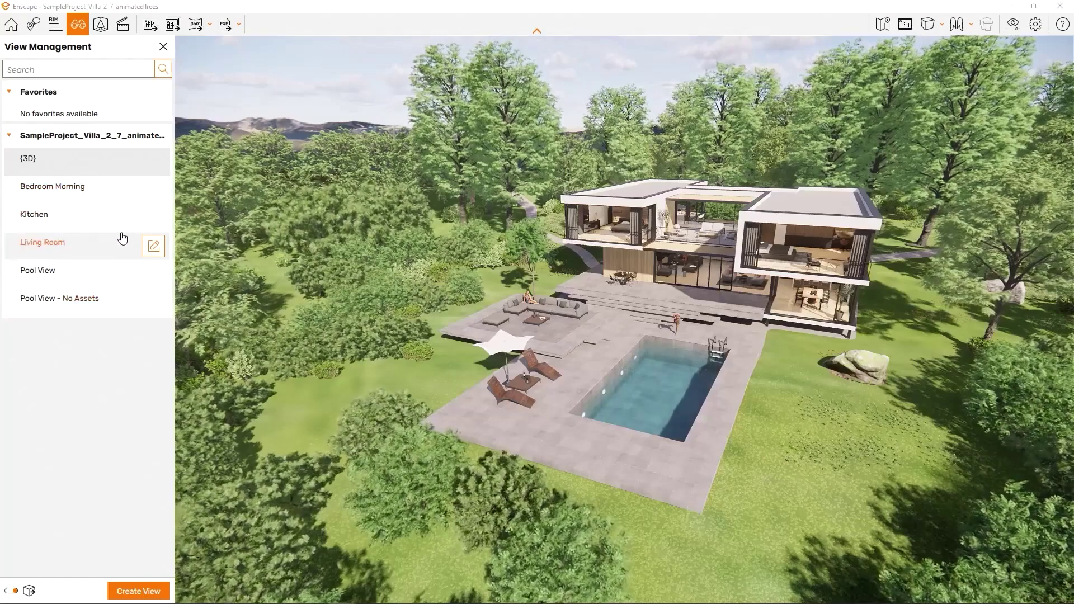
click(49, 194)
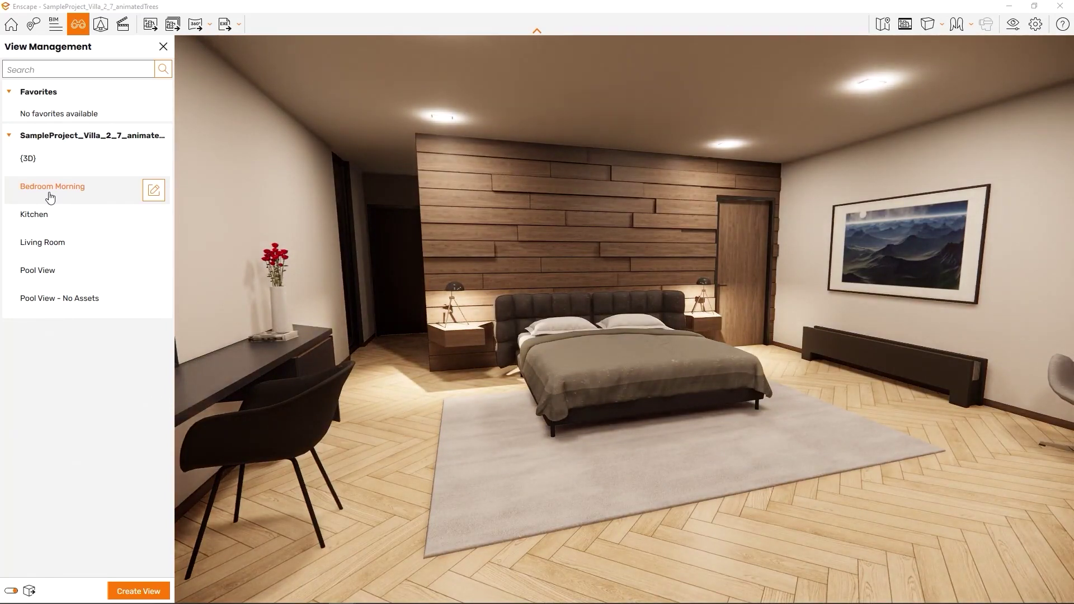
click(50, 216)
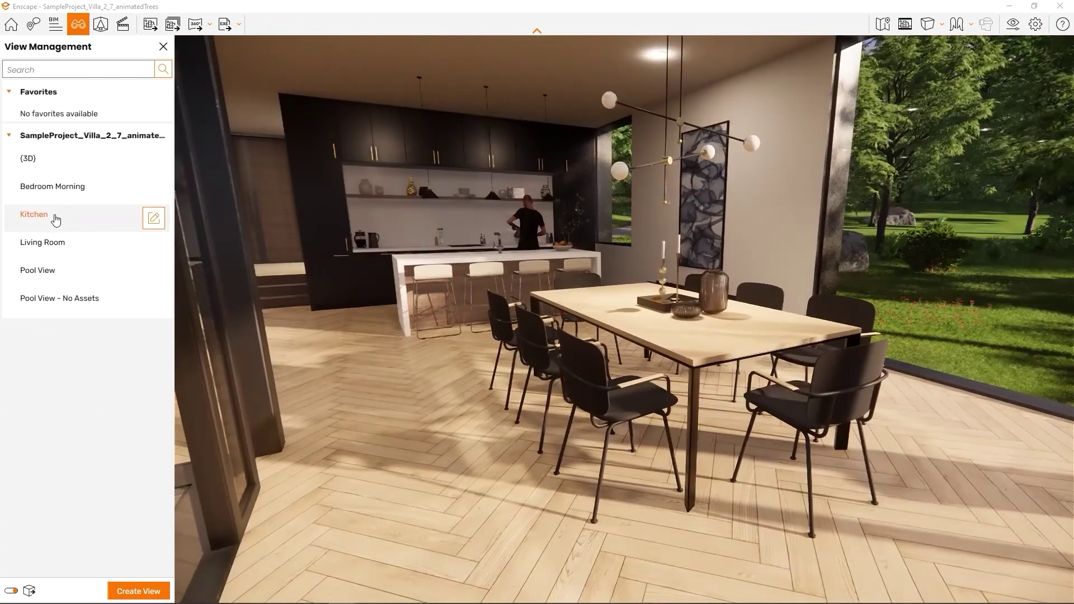
click(61, 249)
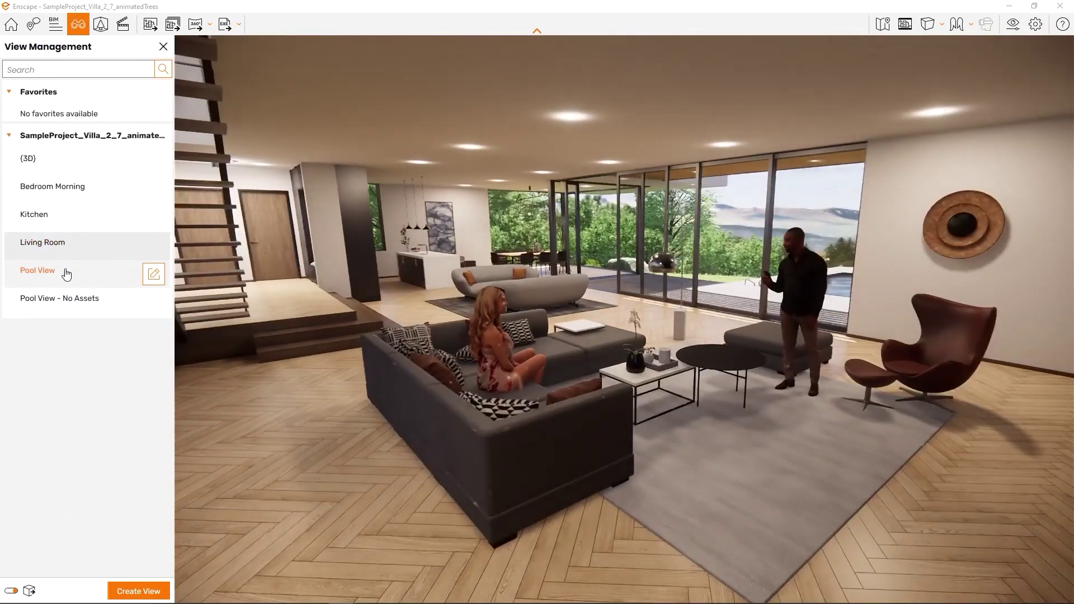
click(67, 271)
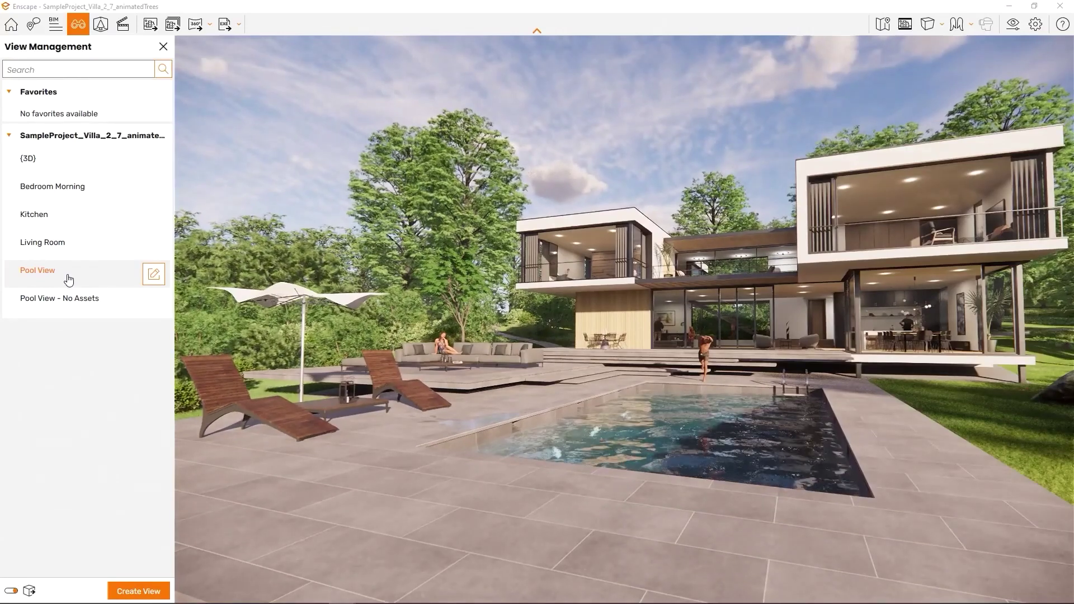
click(68, 297)
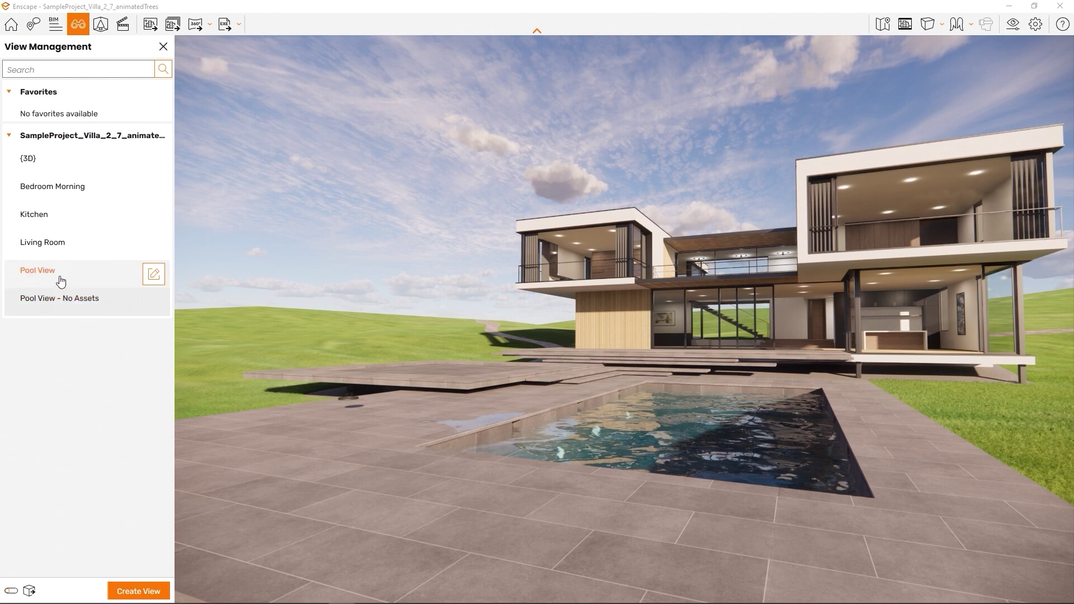
- Step back through Living Room and Kitchen to the Bedroom Morning view
click(72, 257)
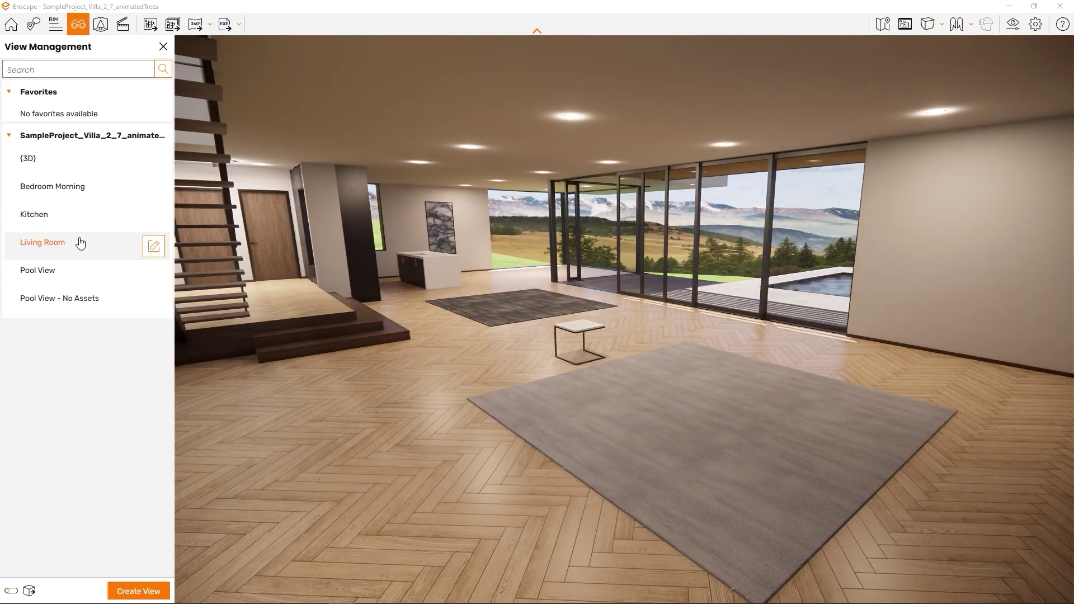
click(74, 227)
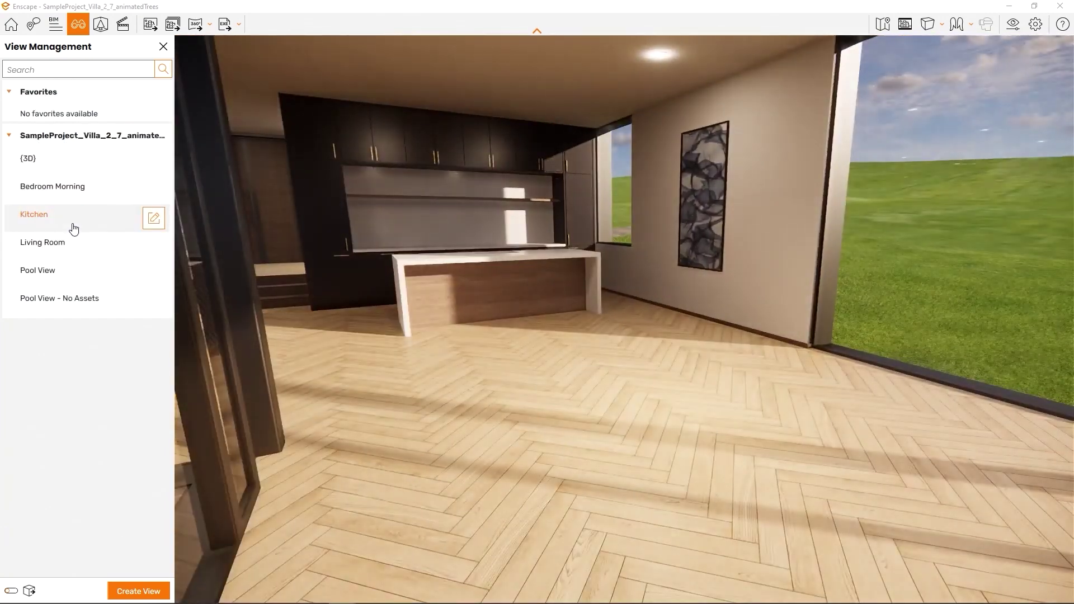
click(74, 203)
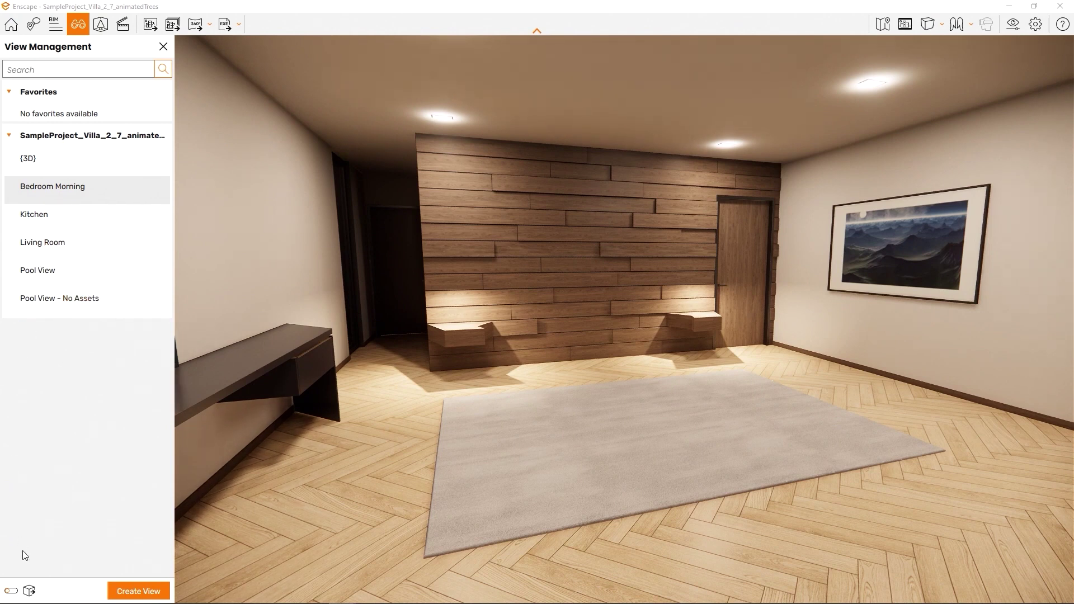
click(62, 202)
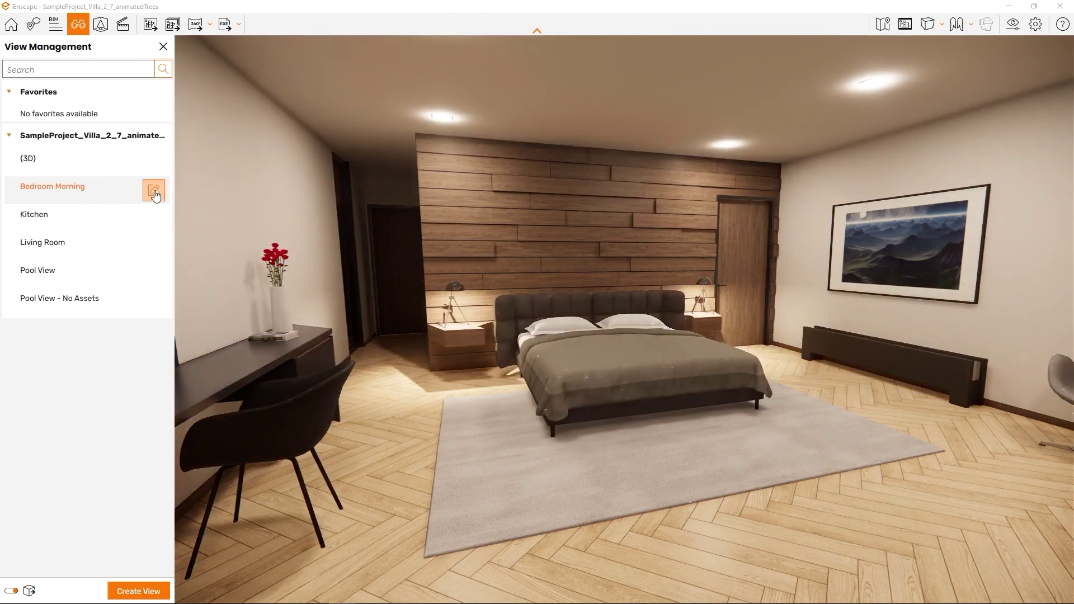
- Mark Bedroom Morning as a favourite view, then fly the camera out to frame pool and terrace
click(154, 191)
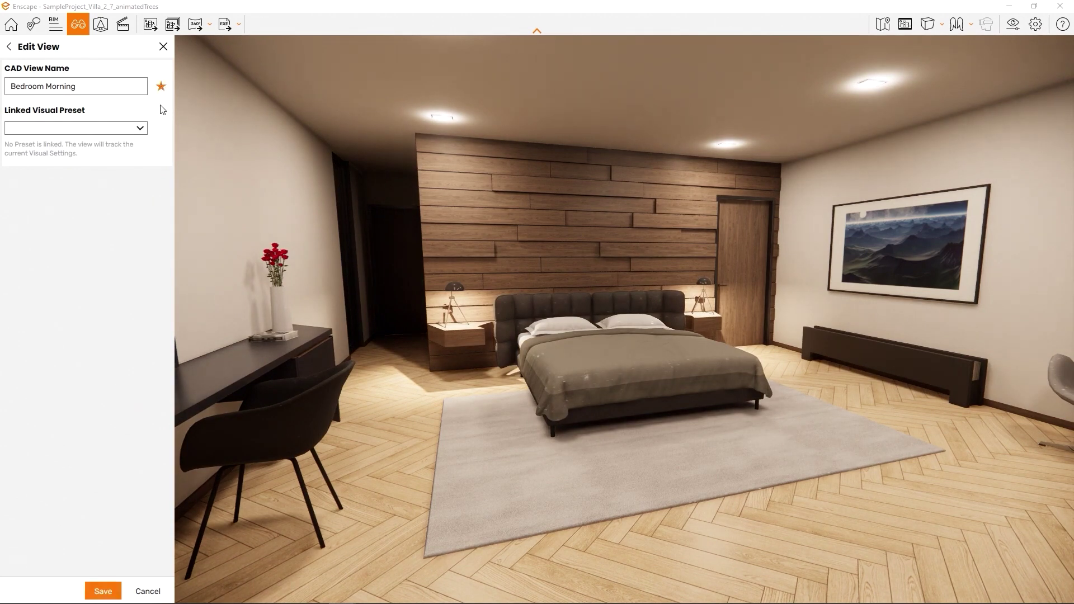
click(103, 591)
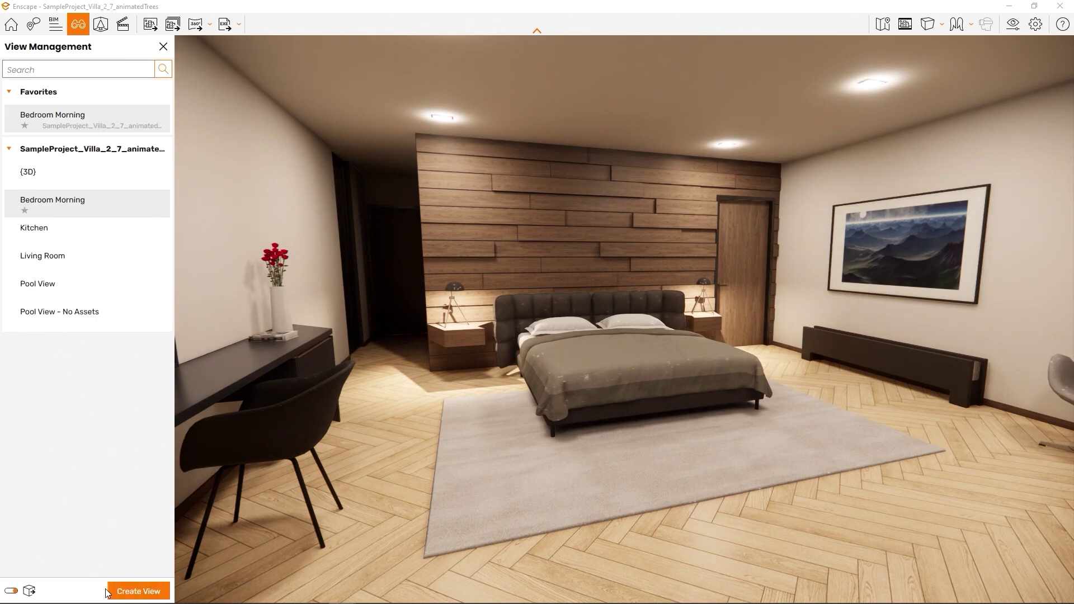
scroll(686, 354, down, 10)
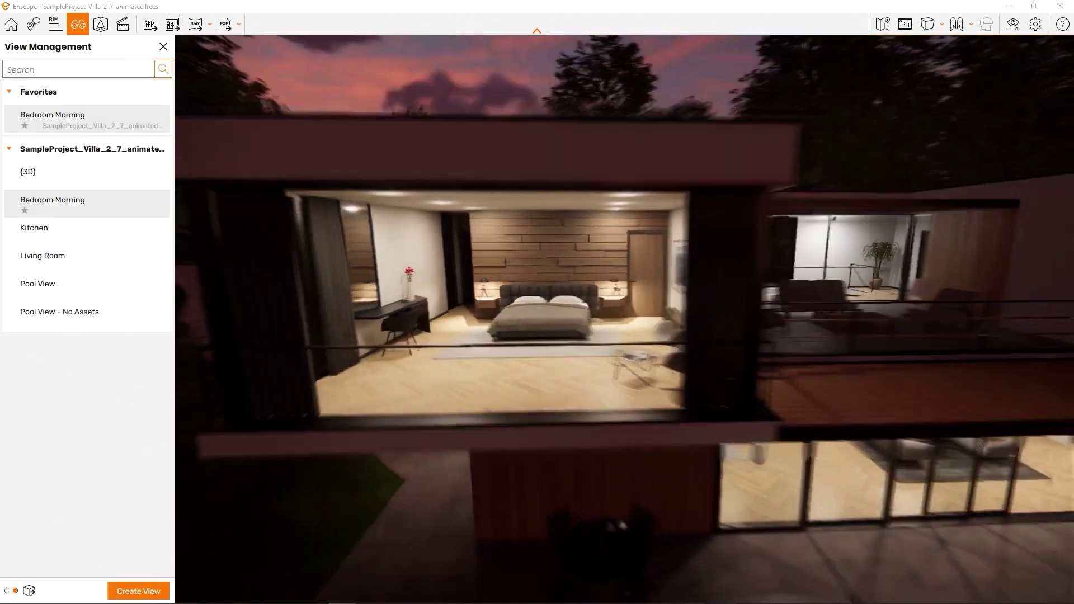
right_drag(685, 354, 537, 358)
key(s)
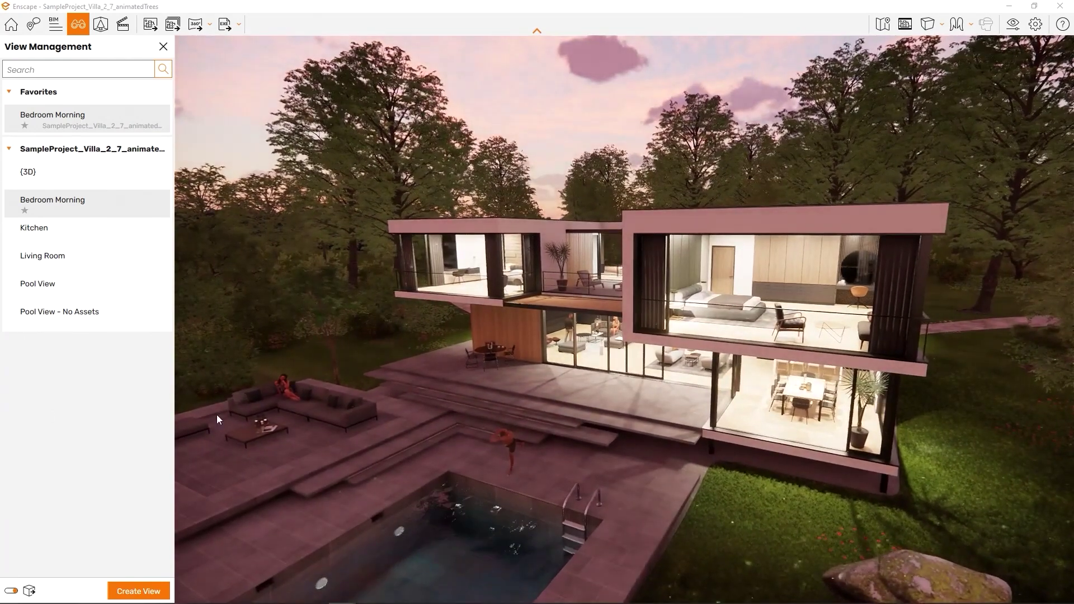
- Save this camera as Enscape 3D view 1, compare it with Living Room, and orbit left
click(144, 590)
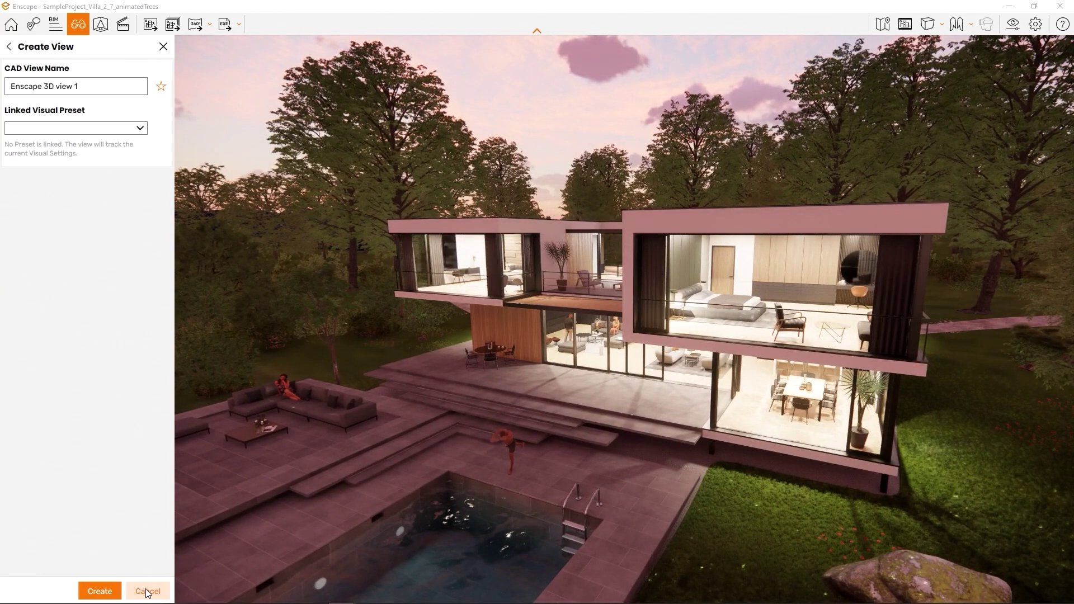
click(100, 591)
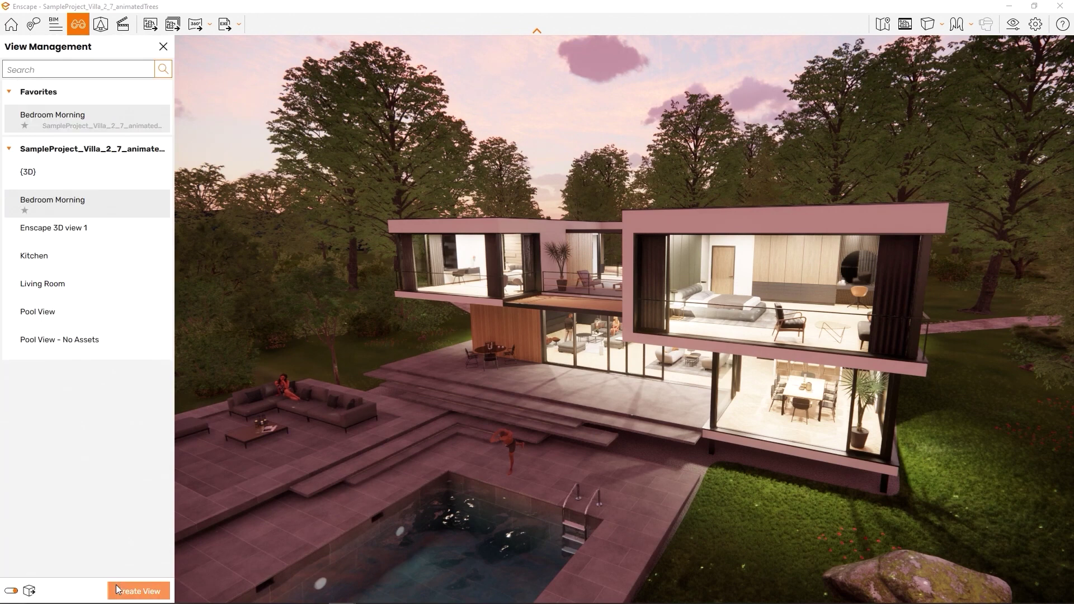
click(51, 299)
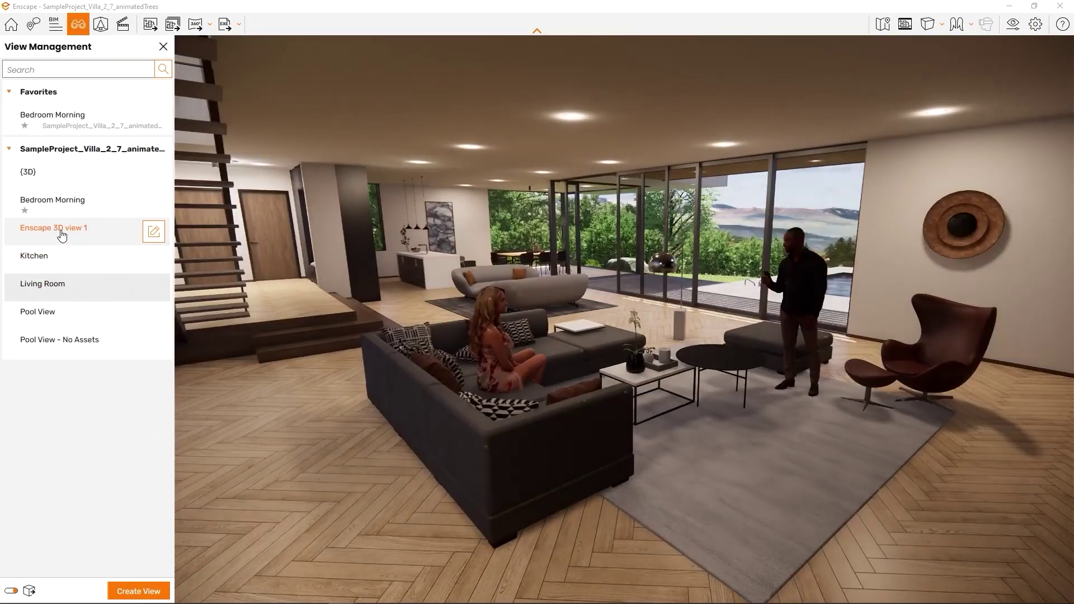
click(61, 235)
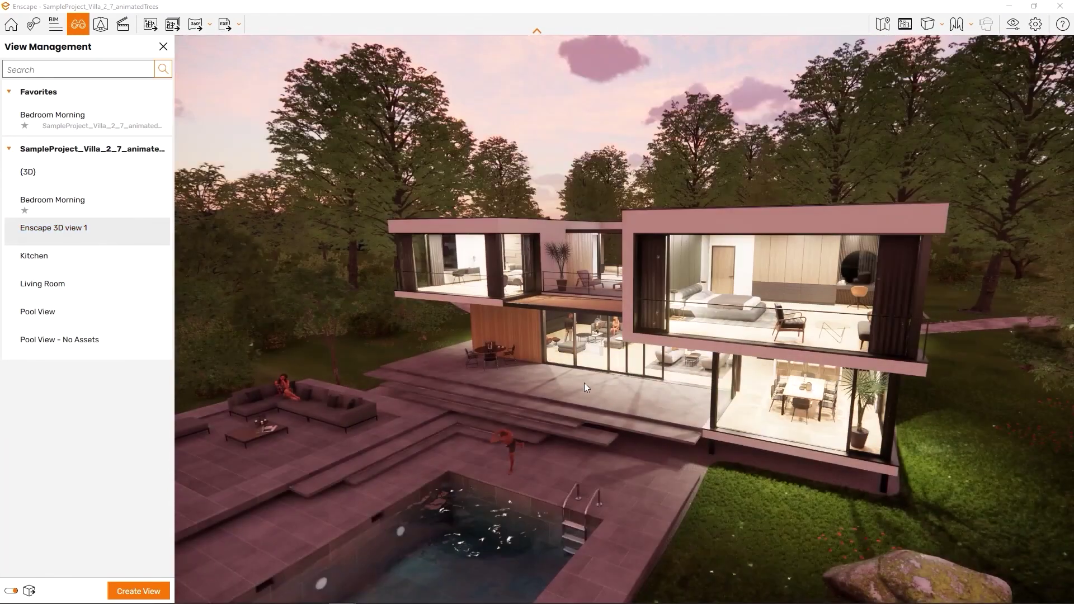
right_drag(584, 383, 573, 389)
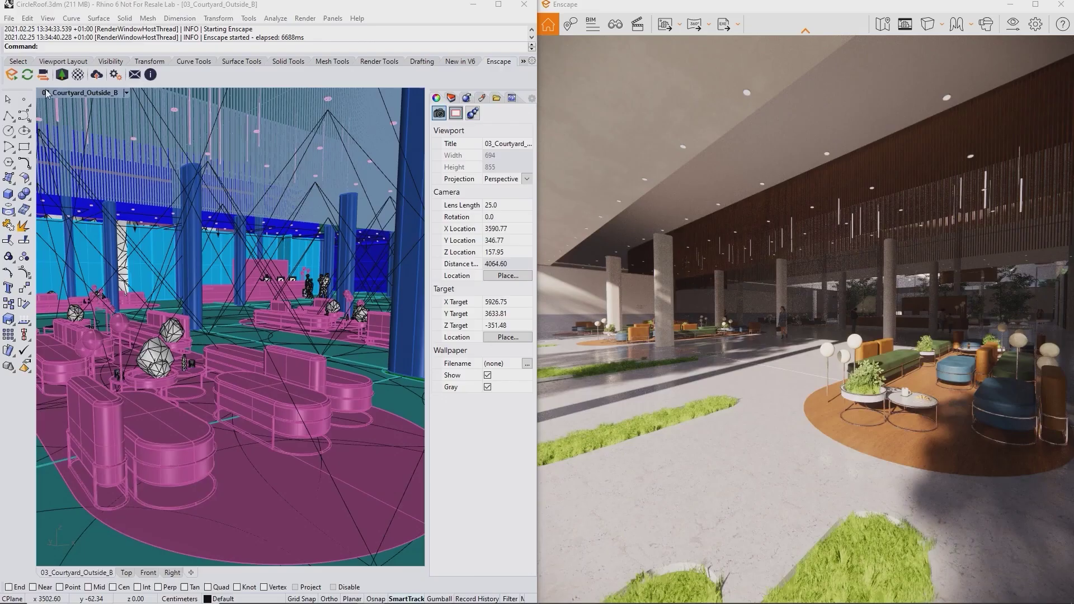
- Enable Synchronize Views and pick Andres Walking 1 from the Enscape Asset Library
click(42, 75)
right_drag(185, 263, 247, 273)
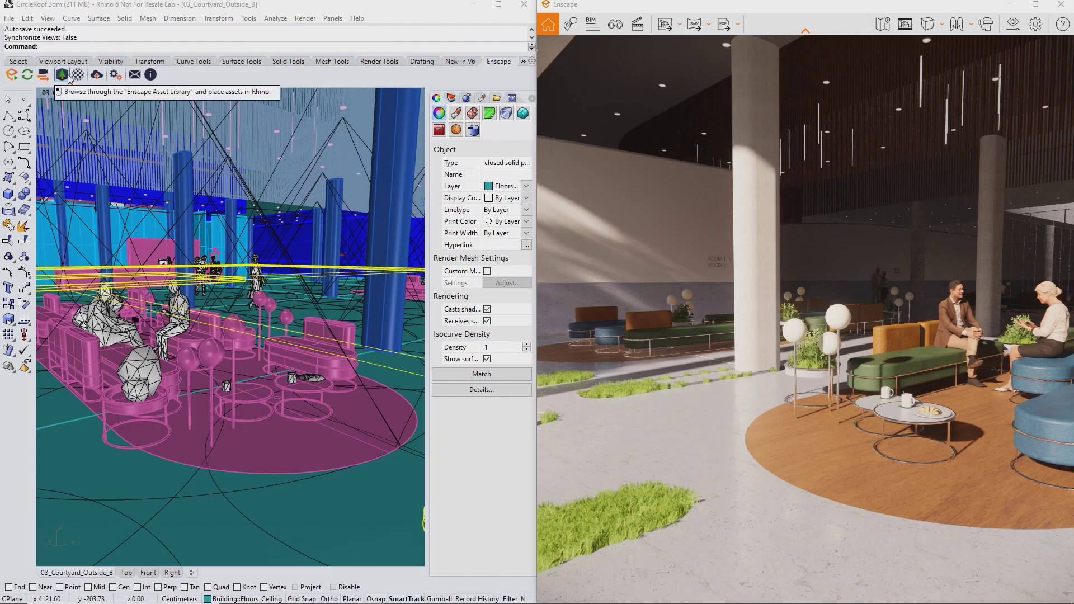
click(63, 75)
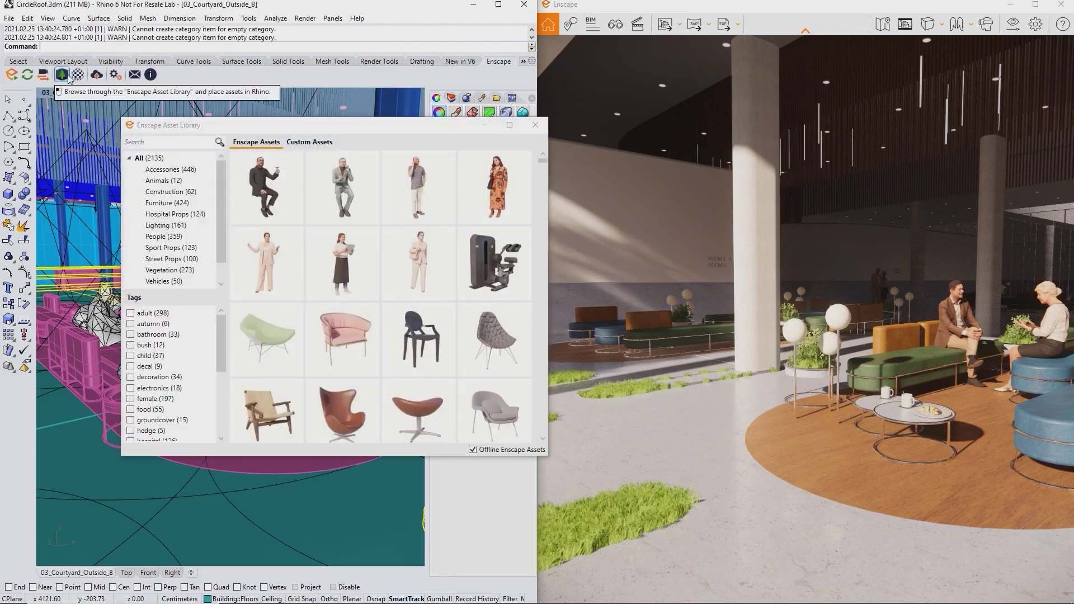
scroll(383, 252, down, 10)
mouse_move(477, 308)
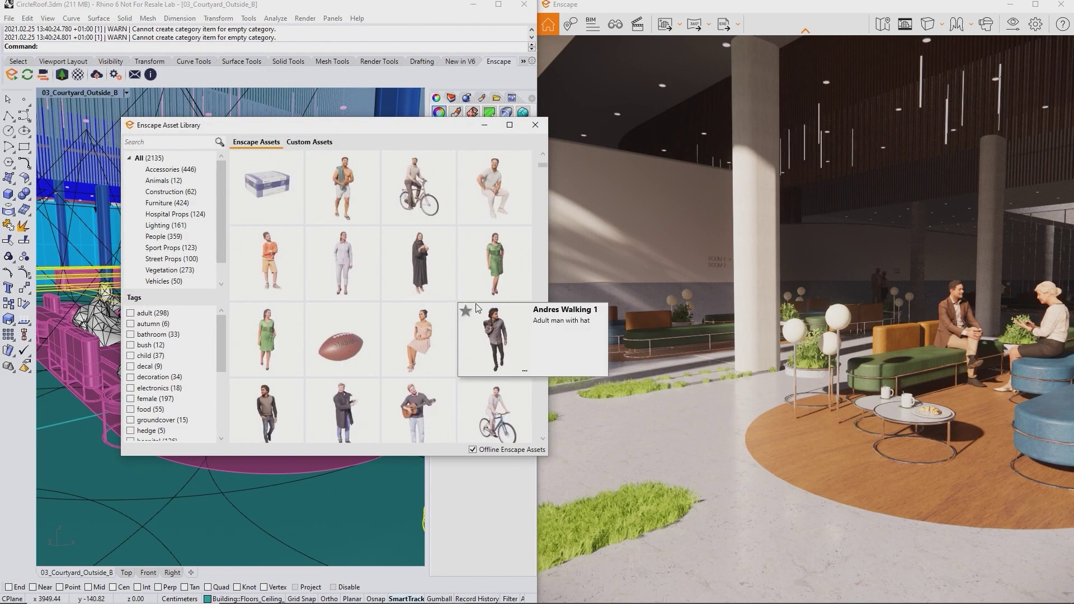
click(498, 327)
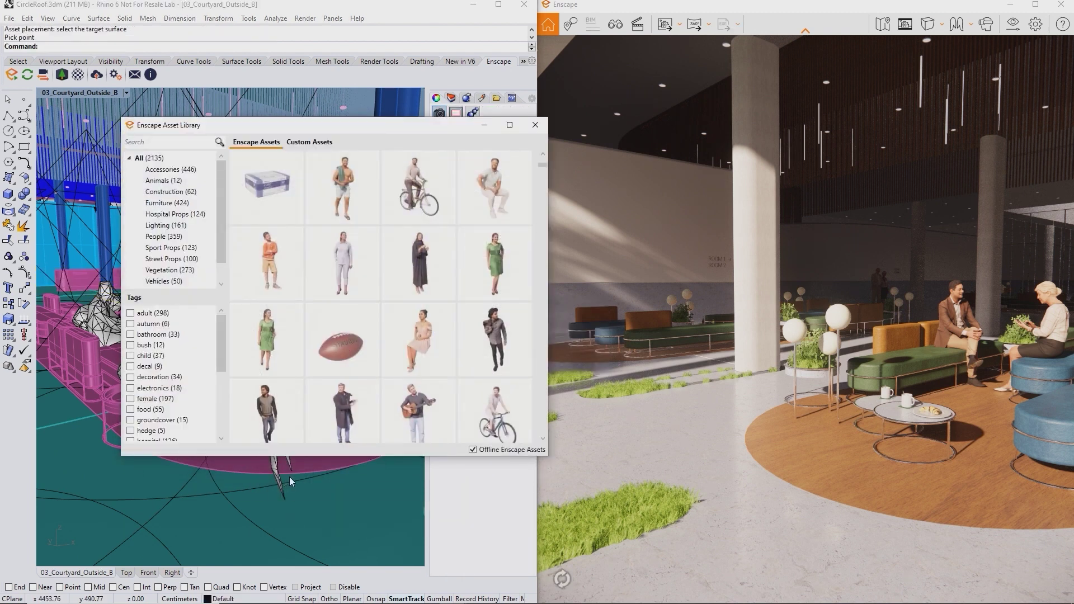
- Drop the walking man onto the courtyard floor and save the model
click(485, 127)
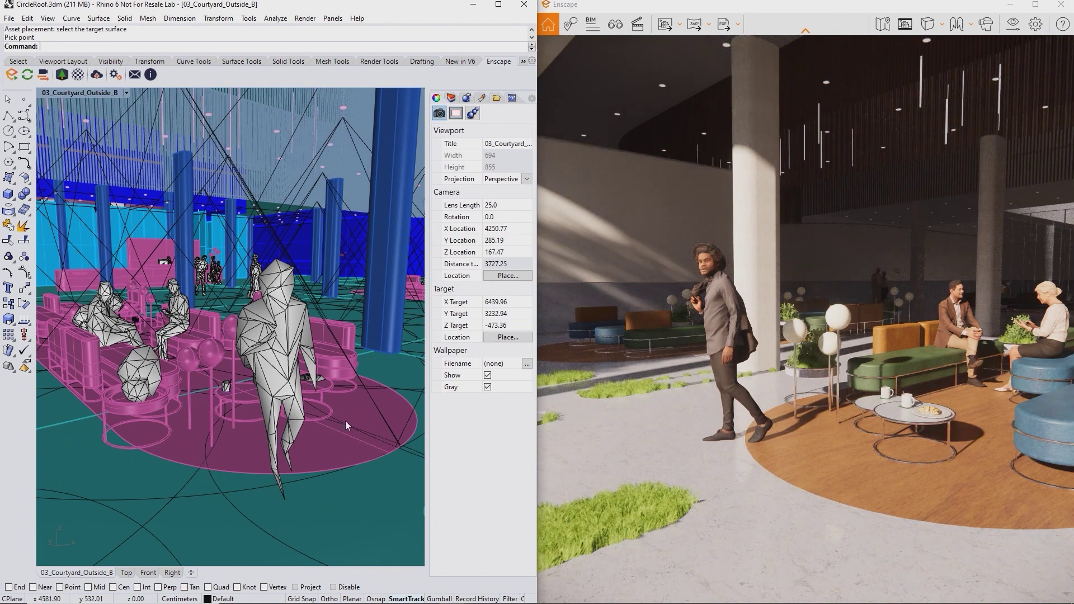
middle_click(297, 408)
click(298, 401)
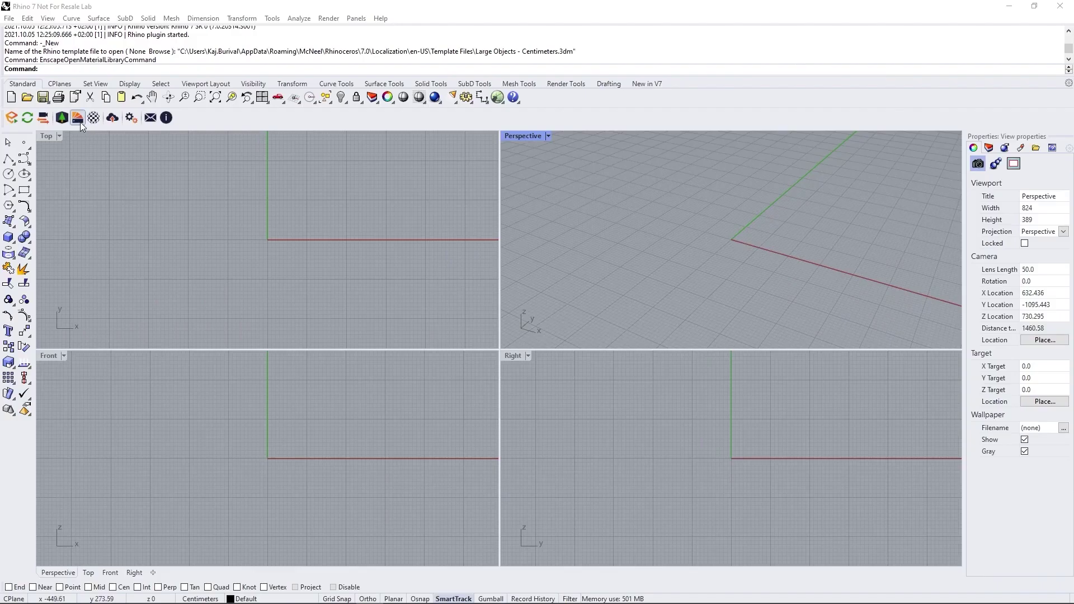
- Import Brick 01 and Concrete 01 from the Enscape Material Library into the model
click(78, 118)
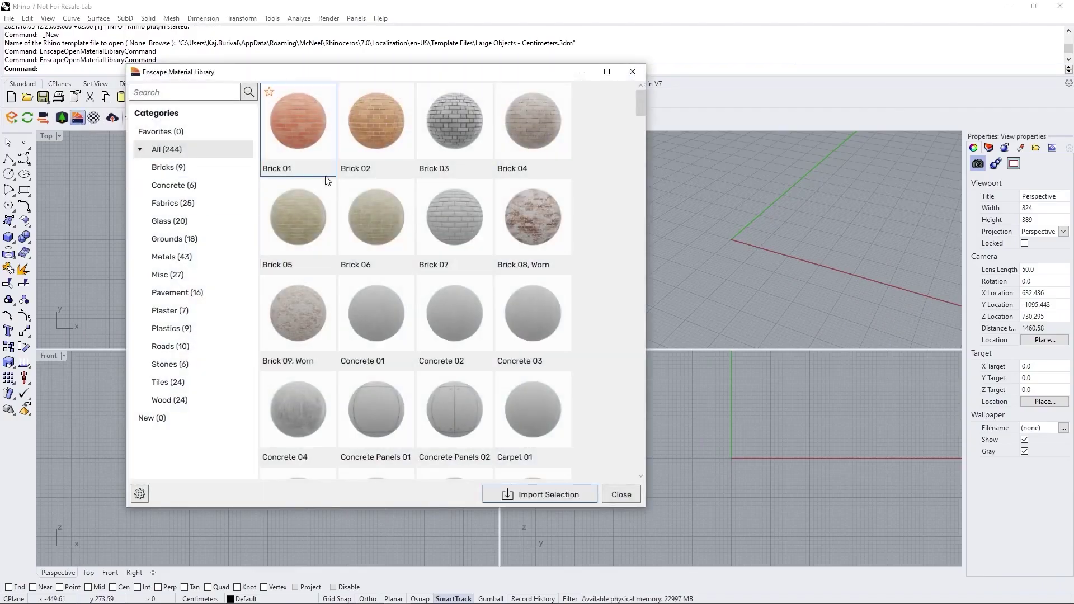
click(369, 316)
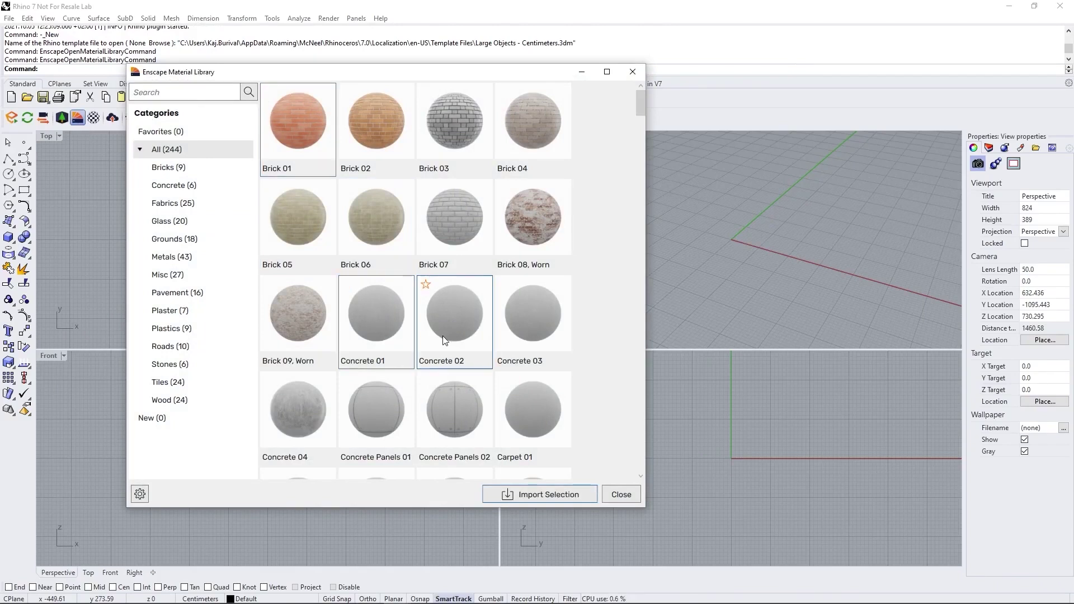
click(532, 495)
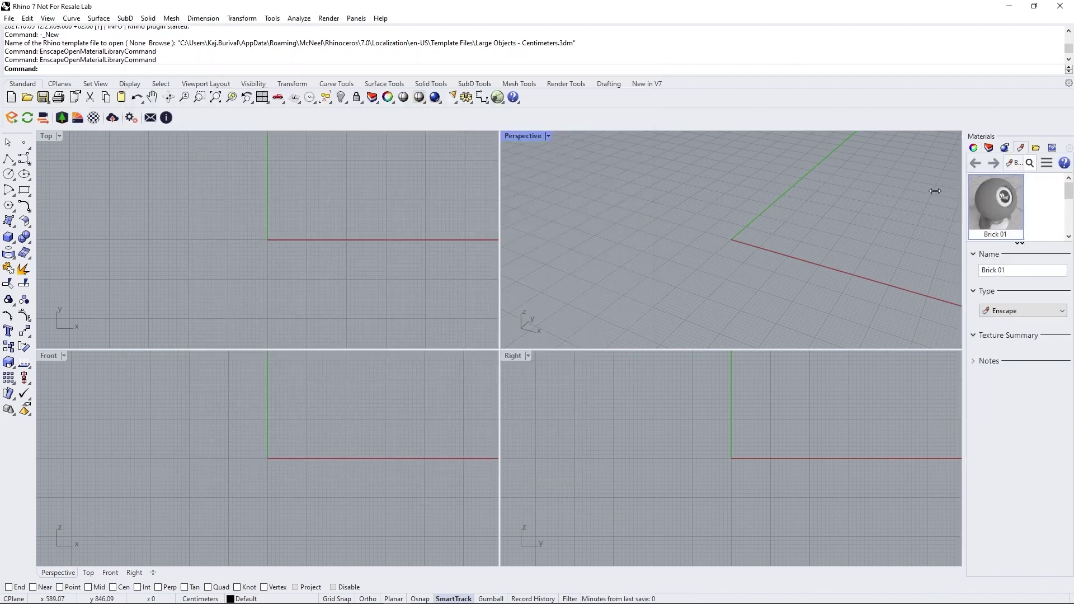
drag(825, 196, 827, 197)
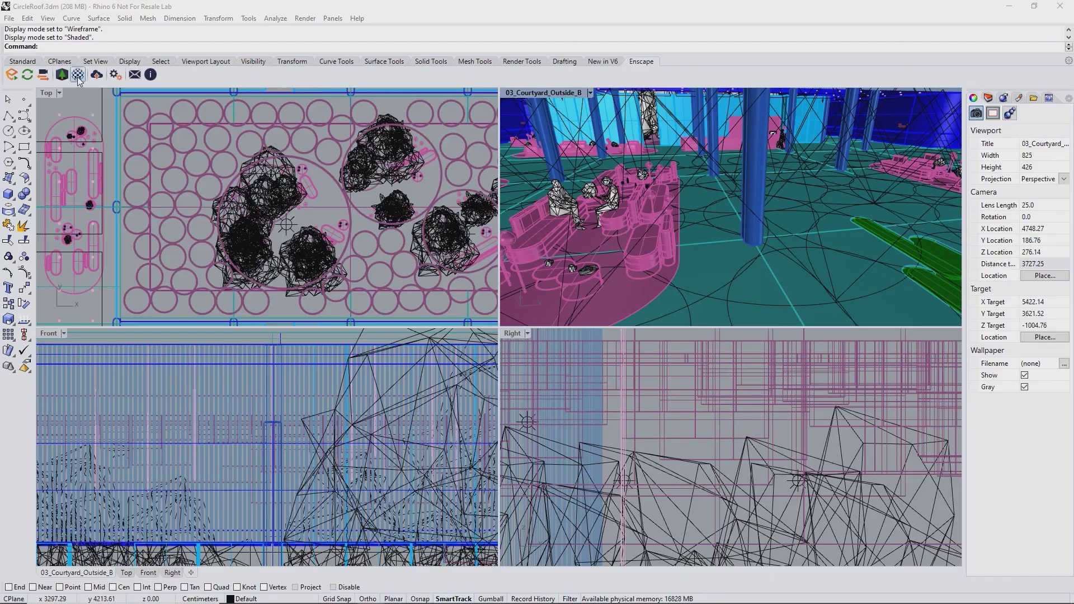
- In the Enscape Material Editor, inspect the Enscape_Glass, Enscape_Grass and Enscape_Green materials
click(201, 268)
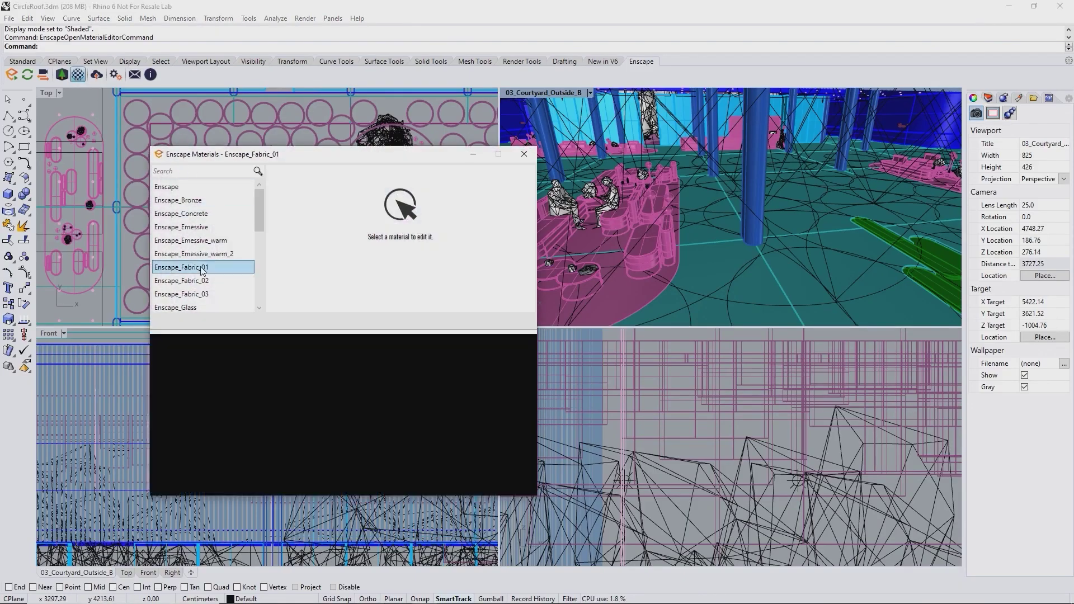
click(203, 309)
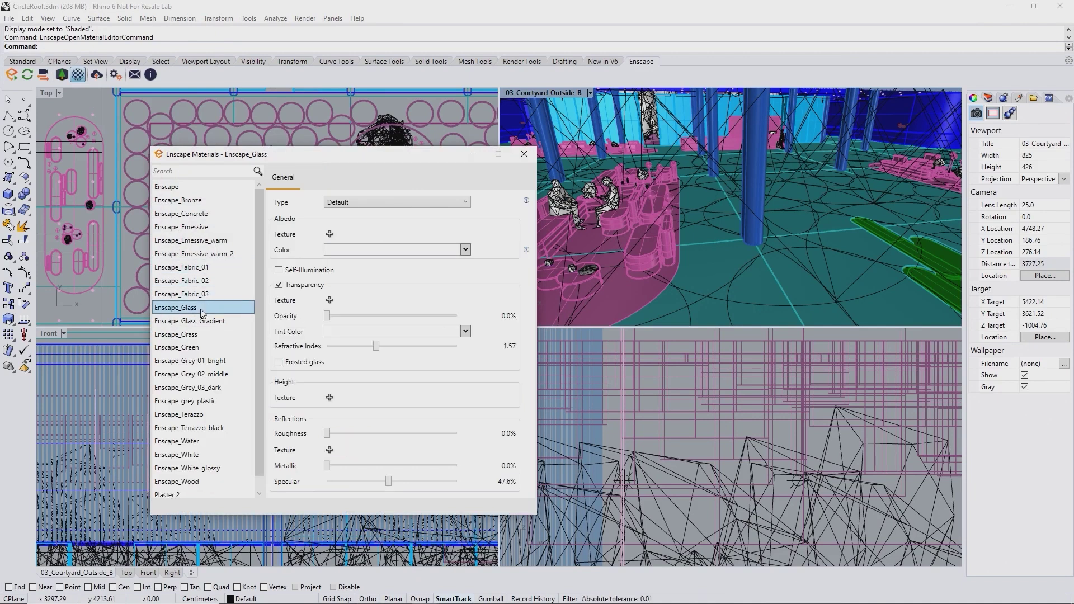
click(204, 332)
click(204, 348)
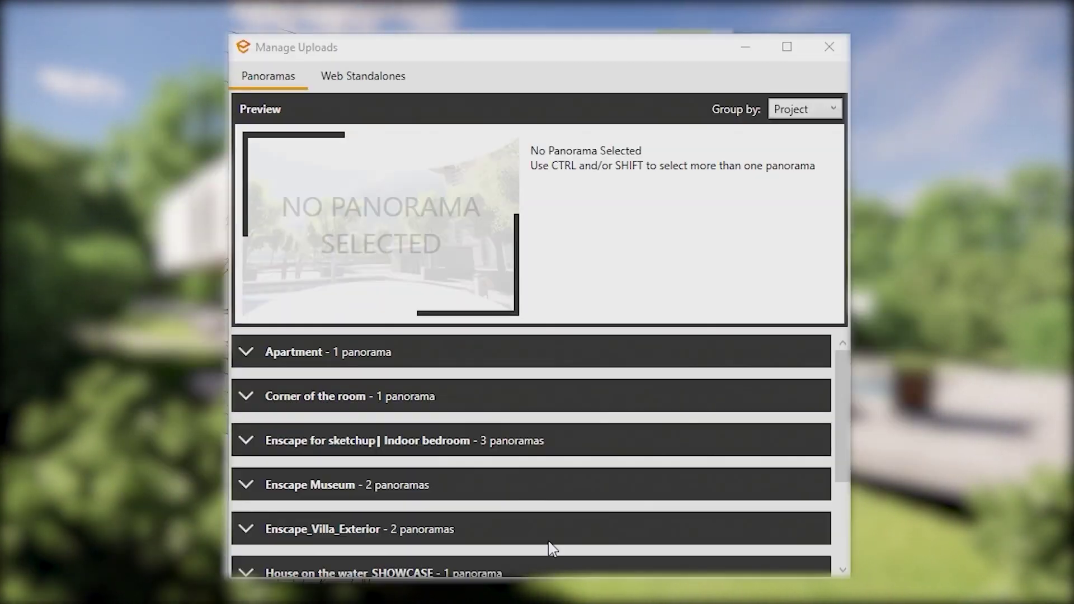
- Expand the Apartment group, preview its 8192 x 4096 panorama, and check its options menu
click(251, 357)
click(335, 437)
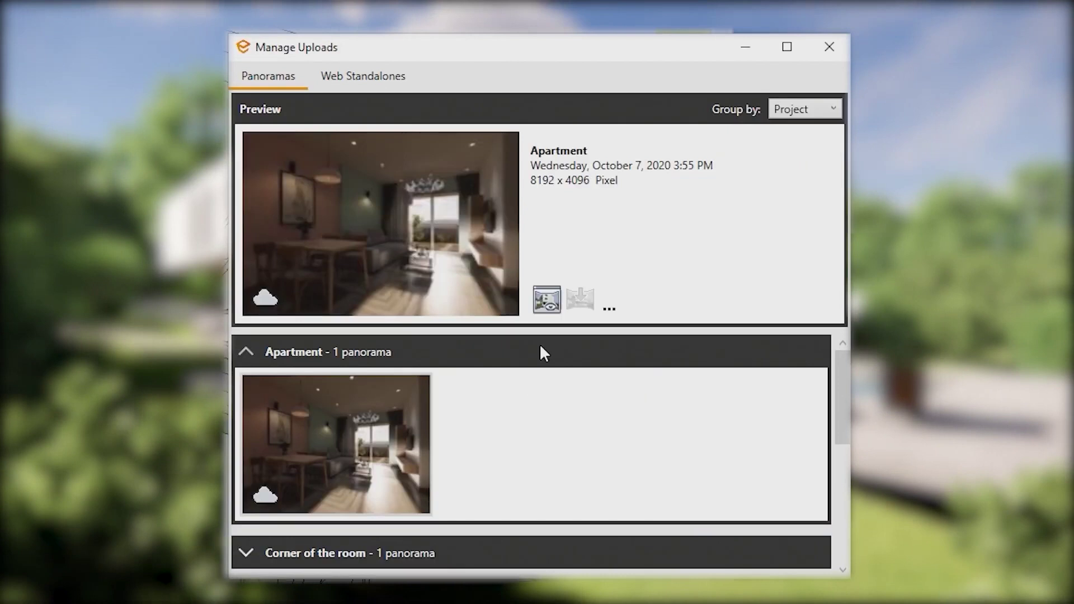
mouse_move(545, 311)
click(609, 307)
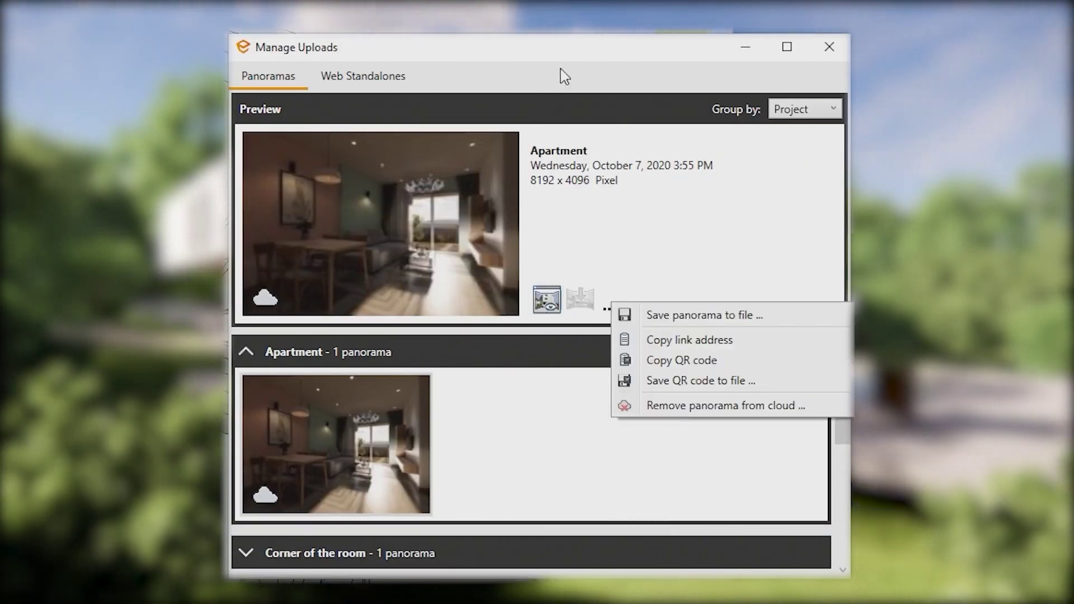
click(562, 76)
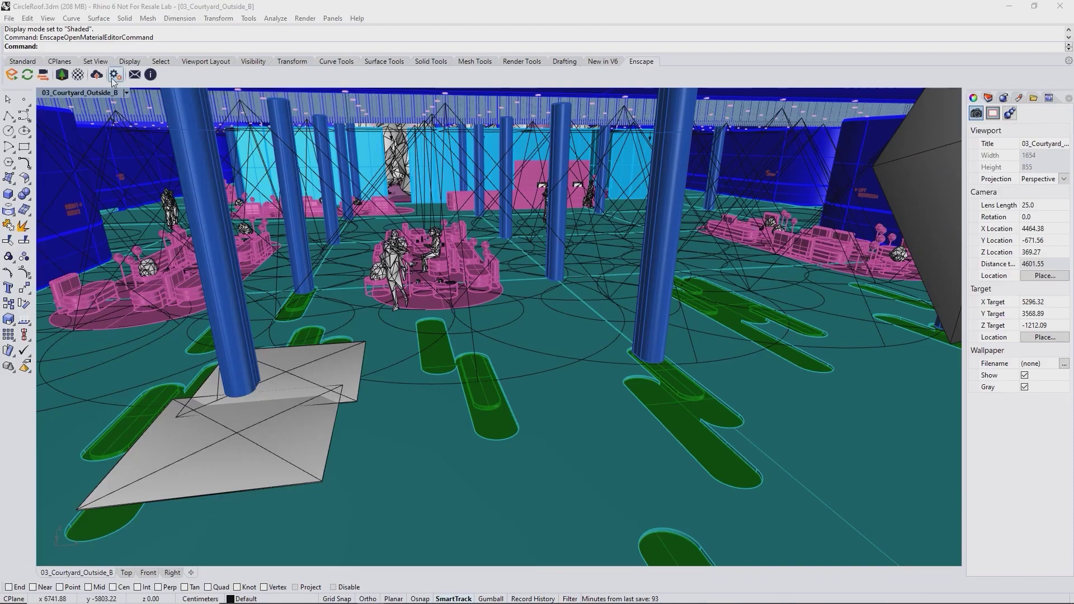
- Open Enscape's Preferences from the General Settings and expand the Language dropdown
click(114, 75)
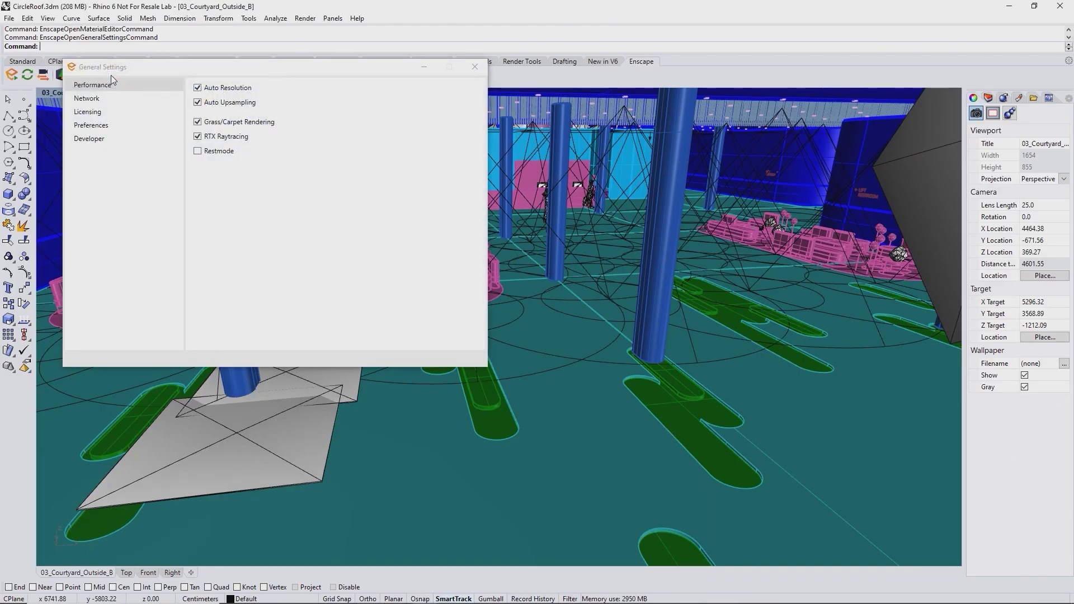
click(90, 124)
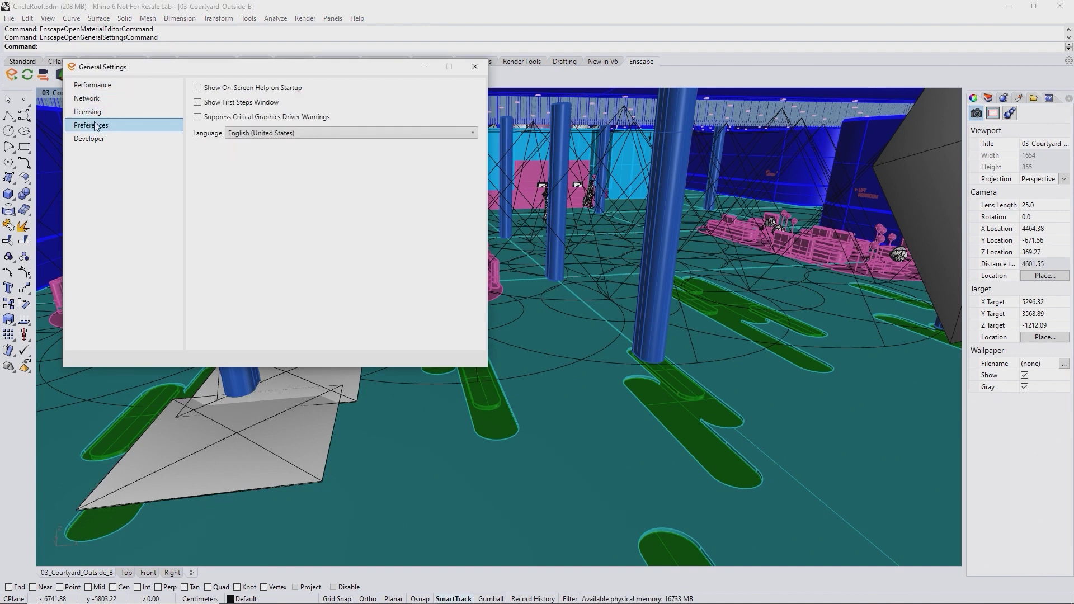
click(259, 134)
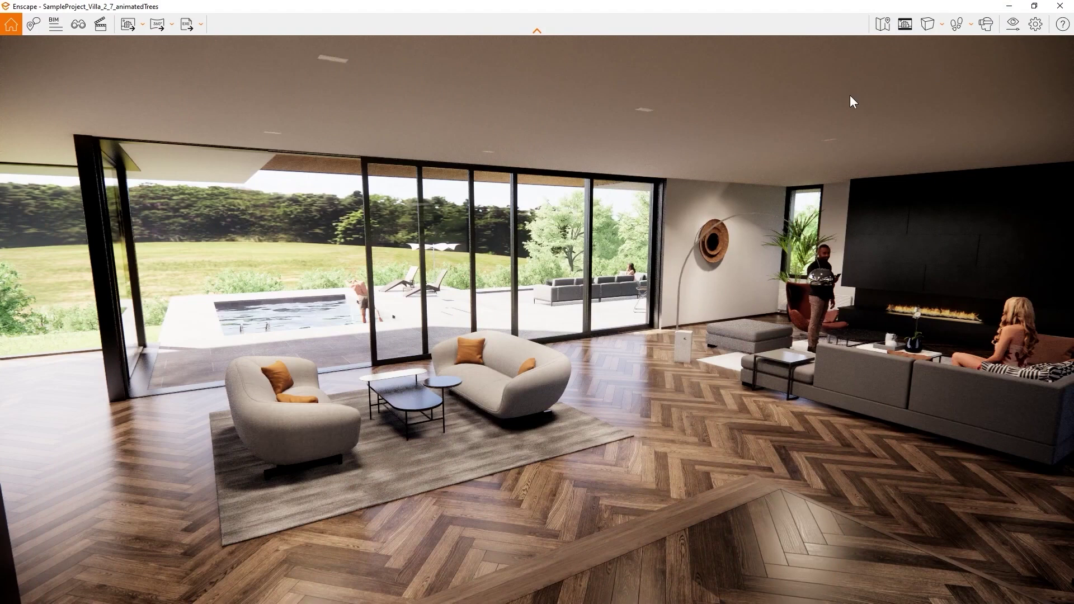
- Open the Visual Settings window and expand its Presets panel
click(1012, 24)
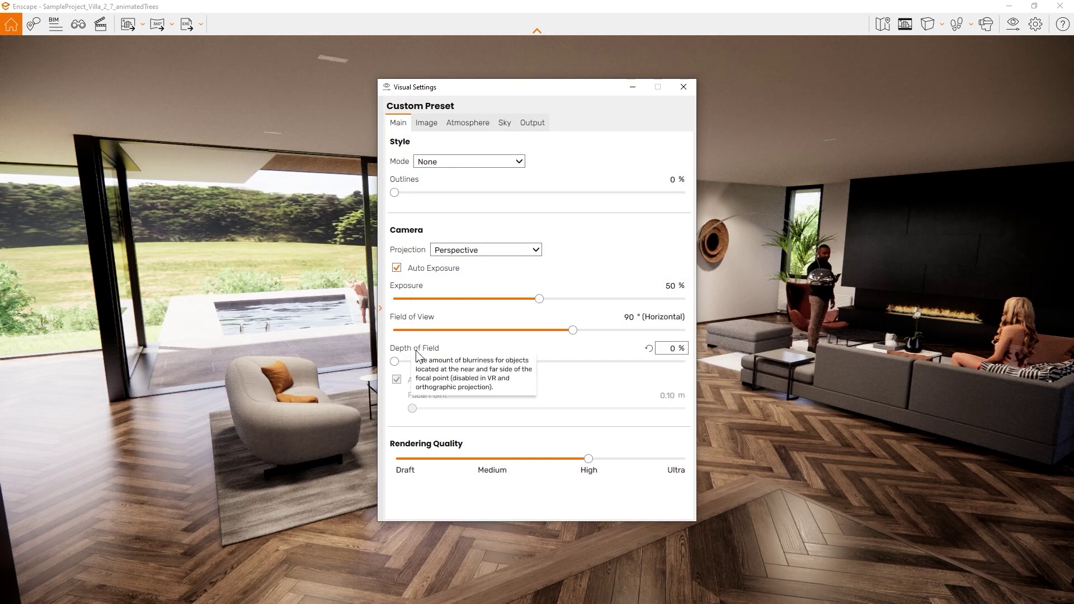
click(380, 310)
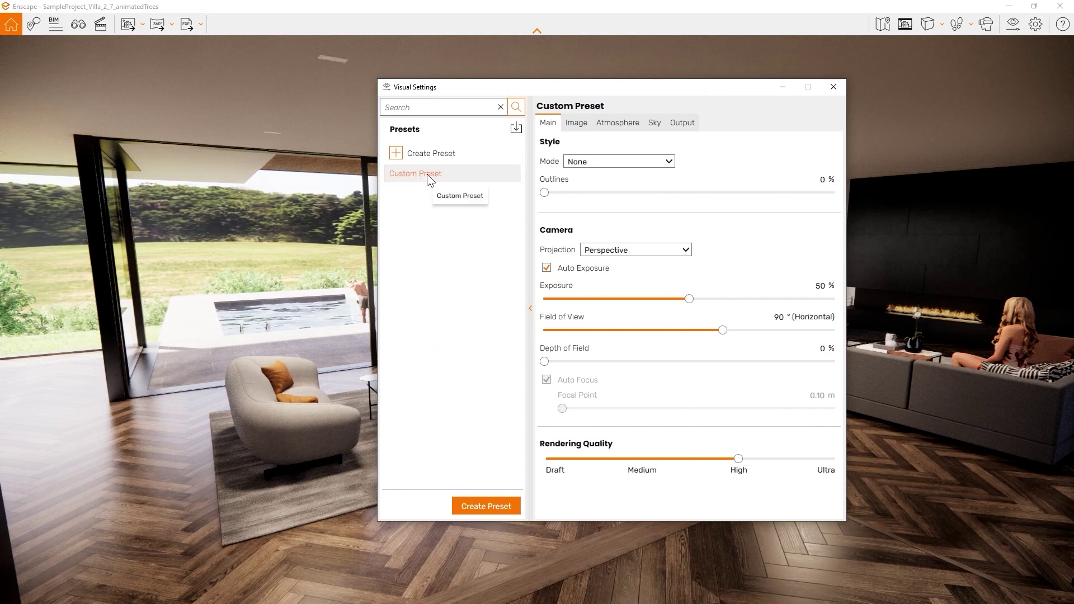
- Create a new visual preset named 'Paper' using the White style mode
click(484, 505)
text(Paper)
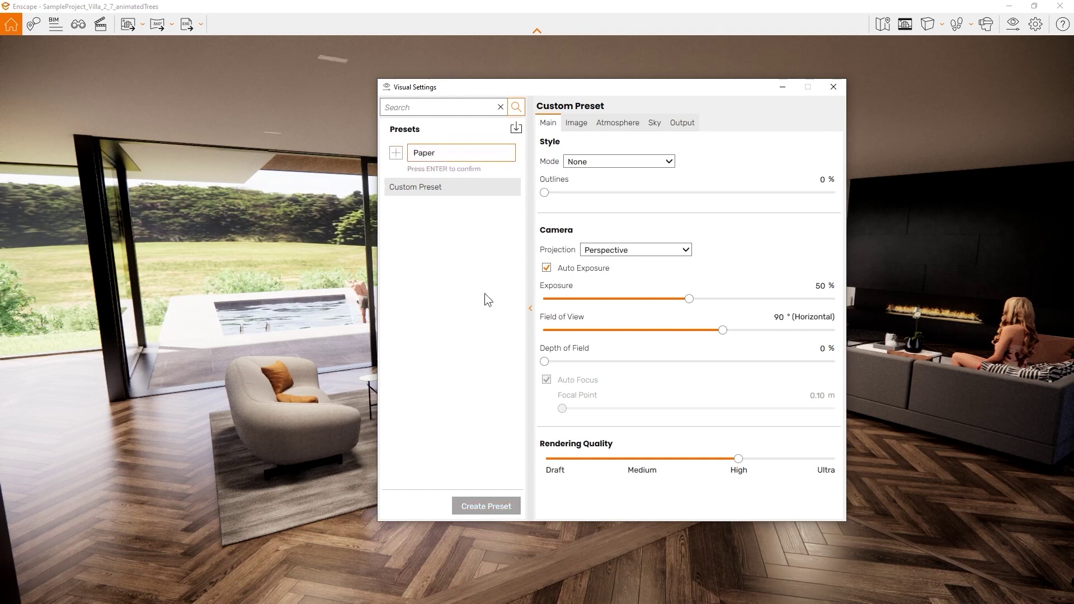
key(Return)
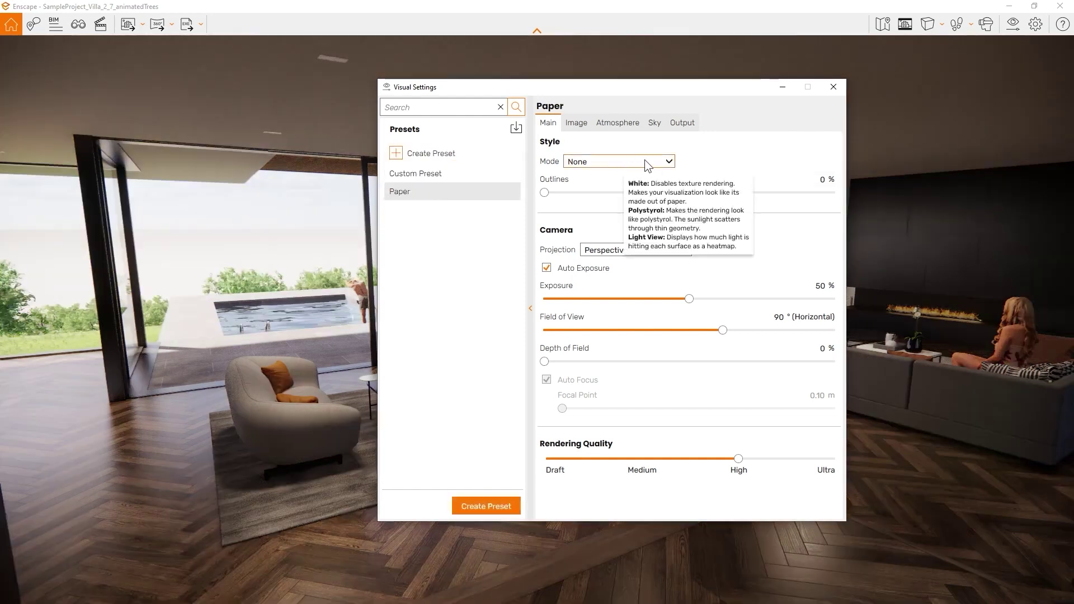
click(636, 160)
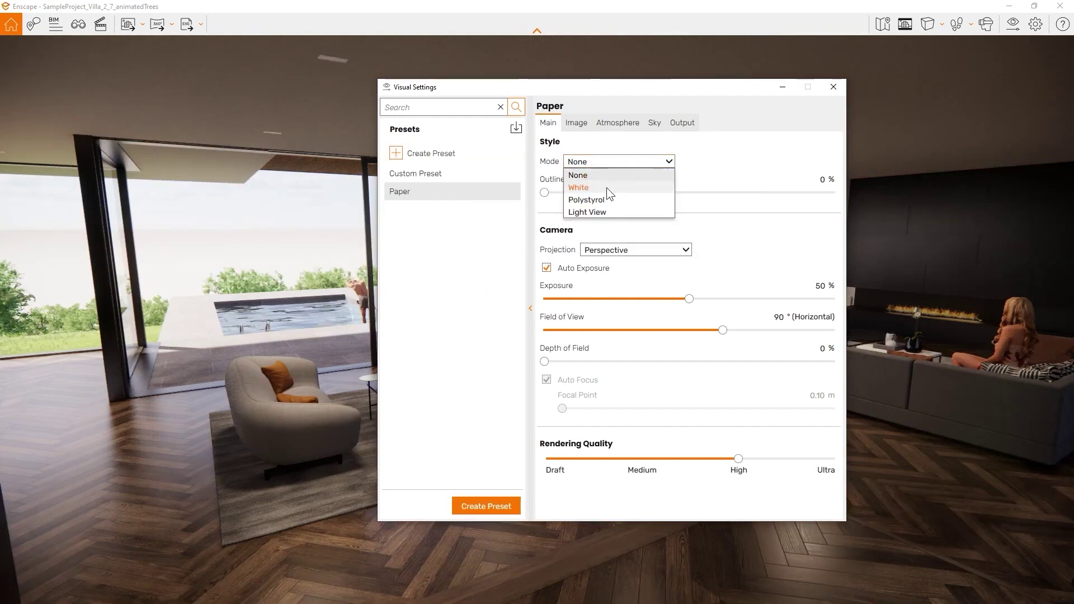
click(605, 186)
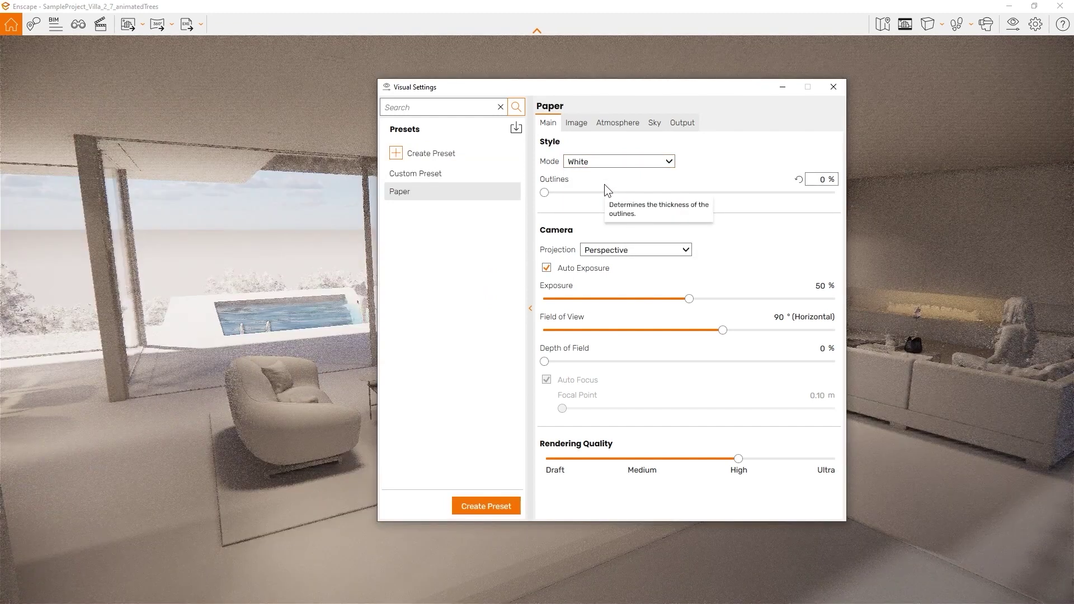
- Add about 21% outlines to Paper, comparing it against the Custom Preset
drag(555, 192, 617, 193)
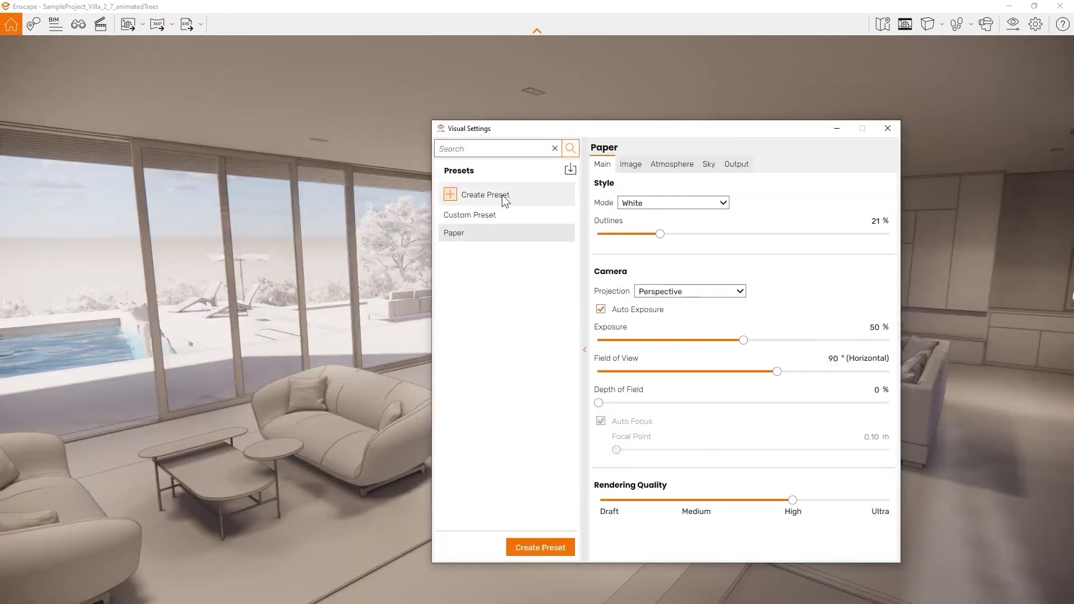
click(490, 215)
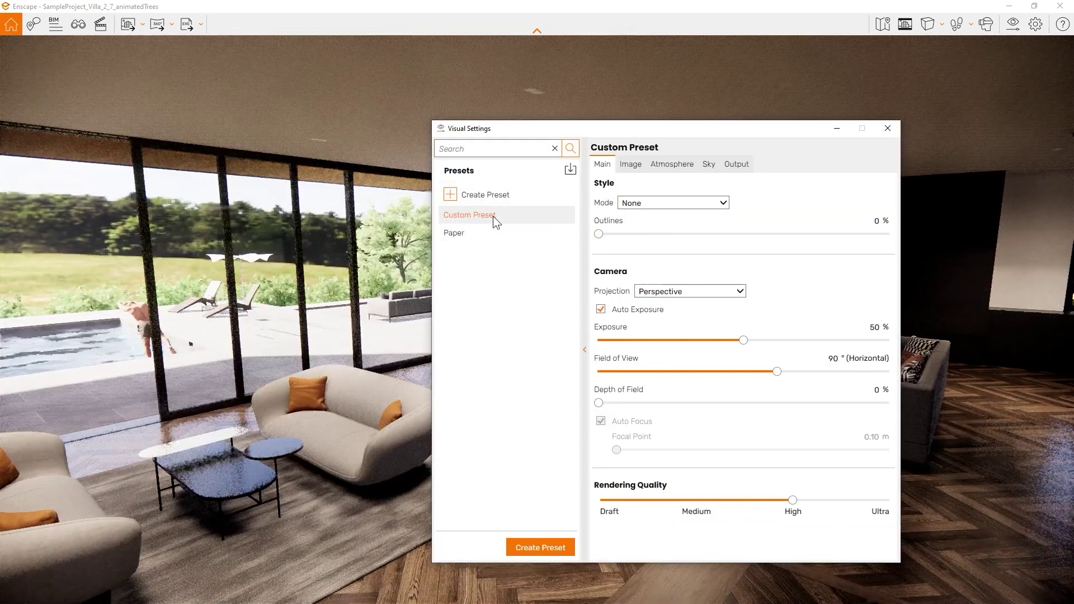
click(463, 232)
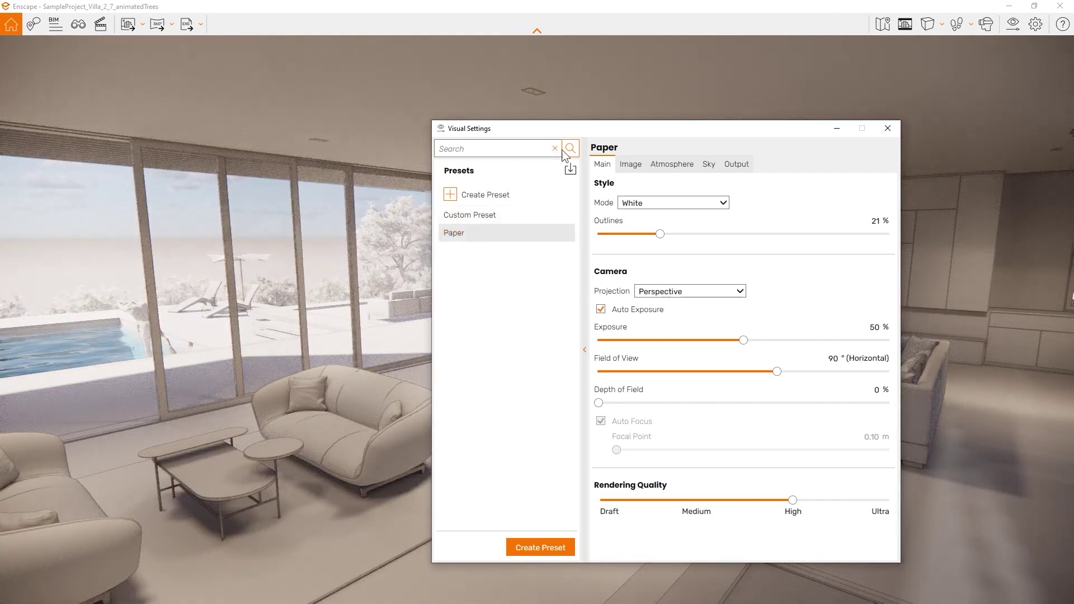
drag(600, 131, 666, 128)
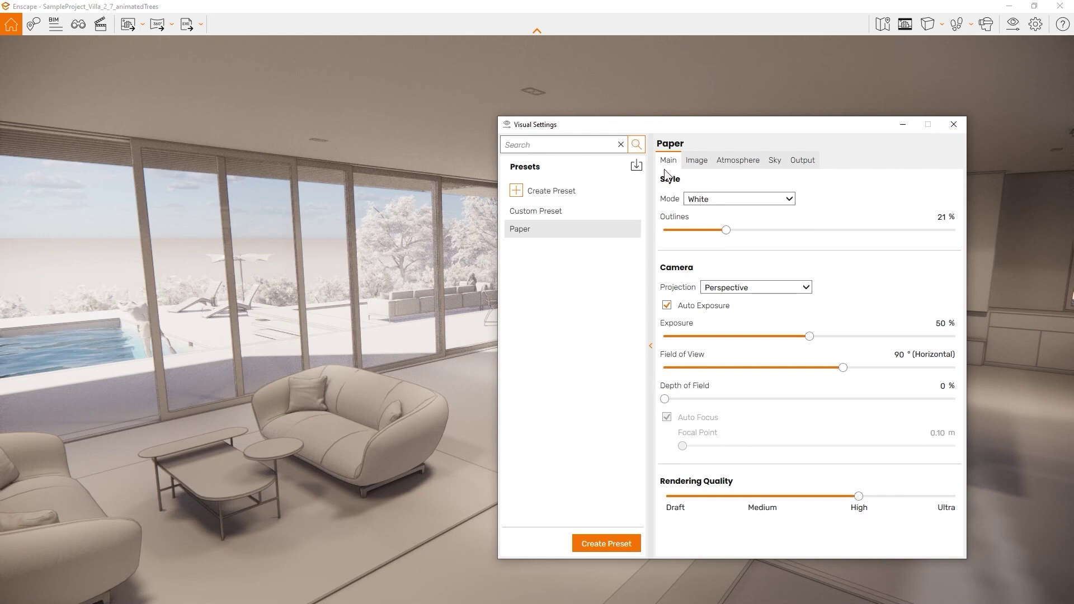
click(760, 203)
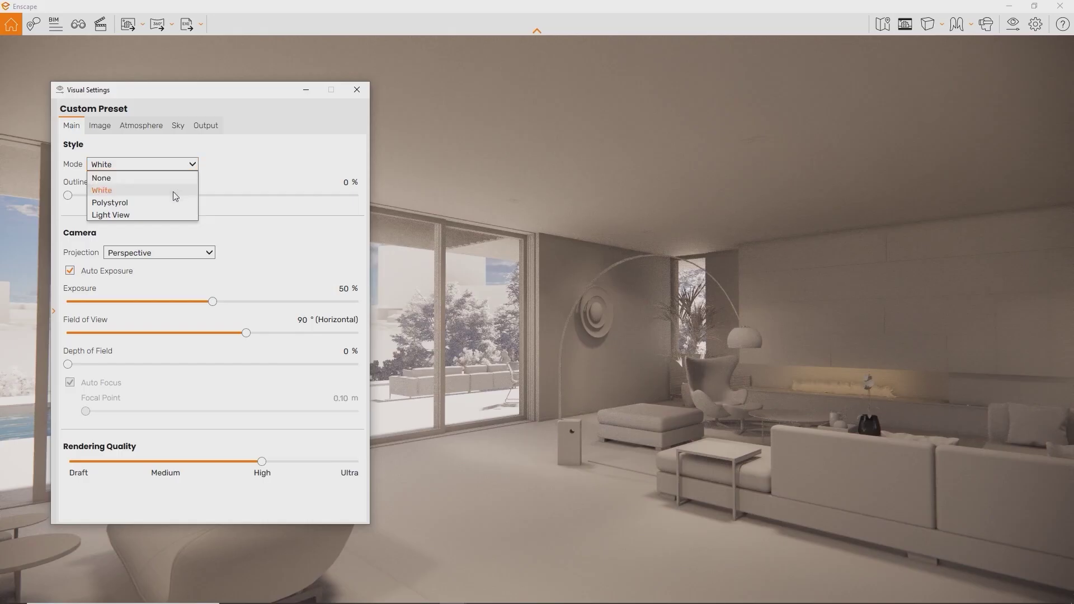
- Preview the Polystyrol and Light View styles while shifting the time of day
click(167, 203)
shift+right_drag(502, 283, 408, 283)
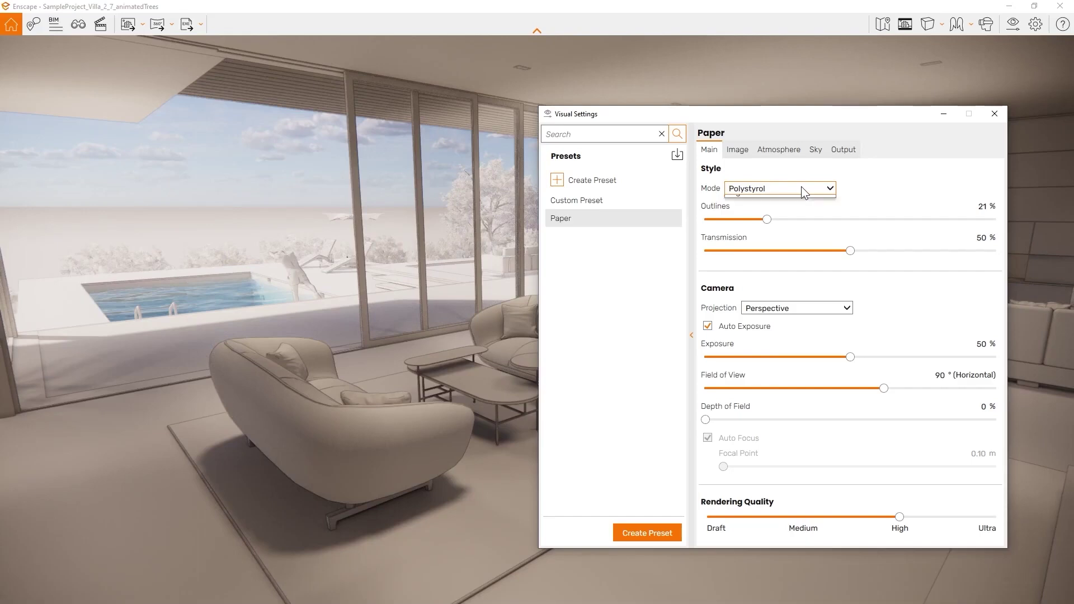
click(759, 238)
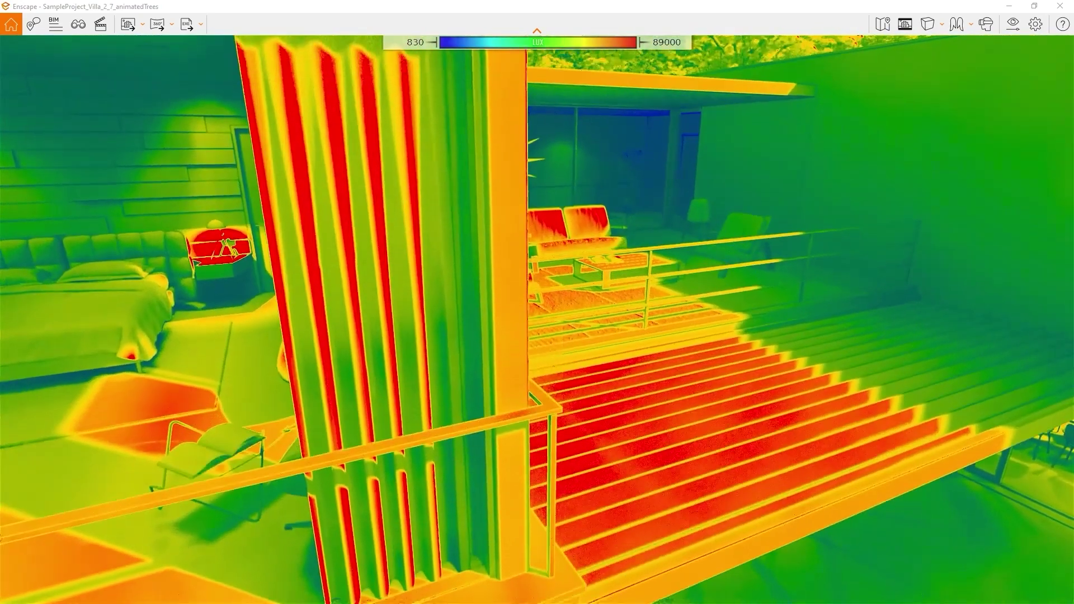
key(d)
mouse_move(629, 270)
mouse_down()
mouse_move(629, 252)
mouse_move(629, 270)
mouse_up()
- Move the shadows, turn toward the bedroom, and set exposure to 55%
shift+right_drag(773, 303, 660, 304)
drag(660, 304, 492, 304)
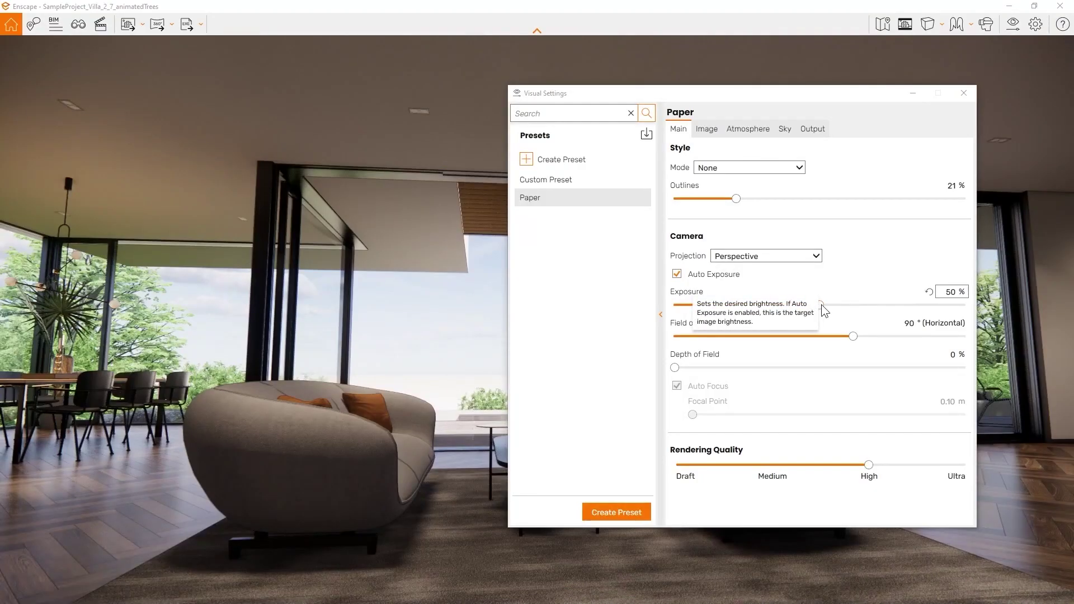
drag(821, 304, 774, 351)
click(848, 337)
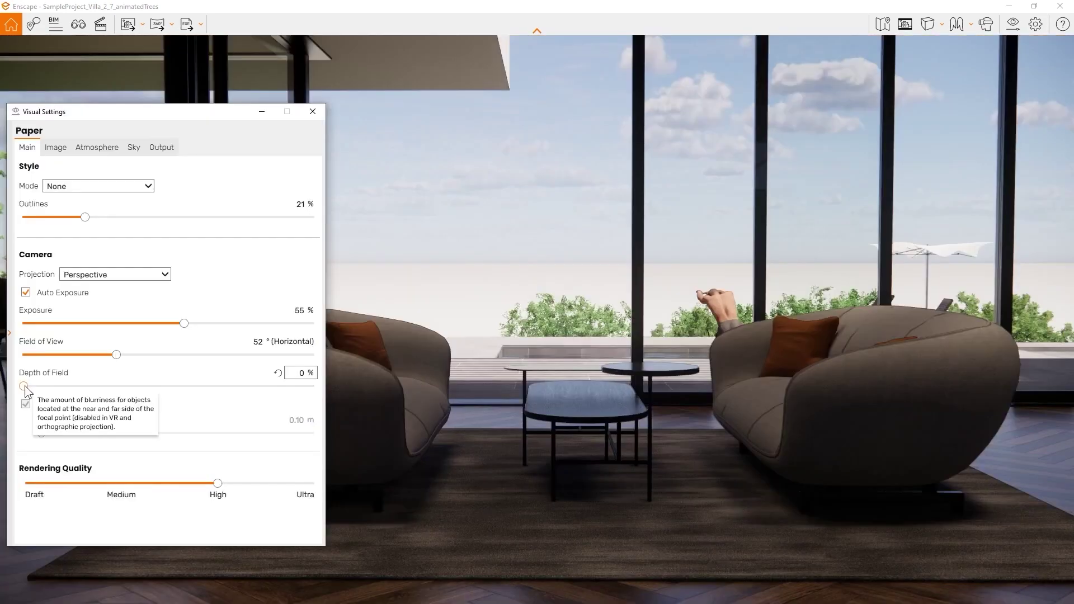
- Set depth of field to 19% with Auto Focus off and focal point at 4.19 m
drag(23, 386, 39, 386)
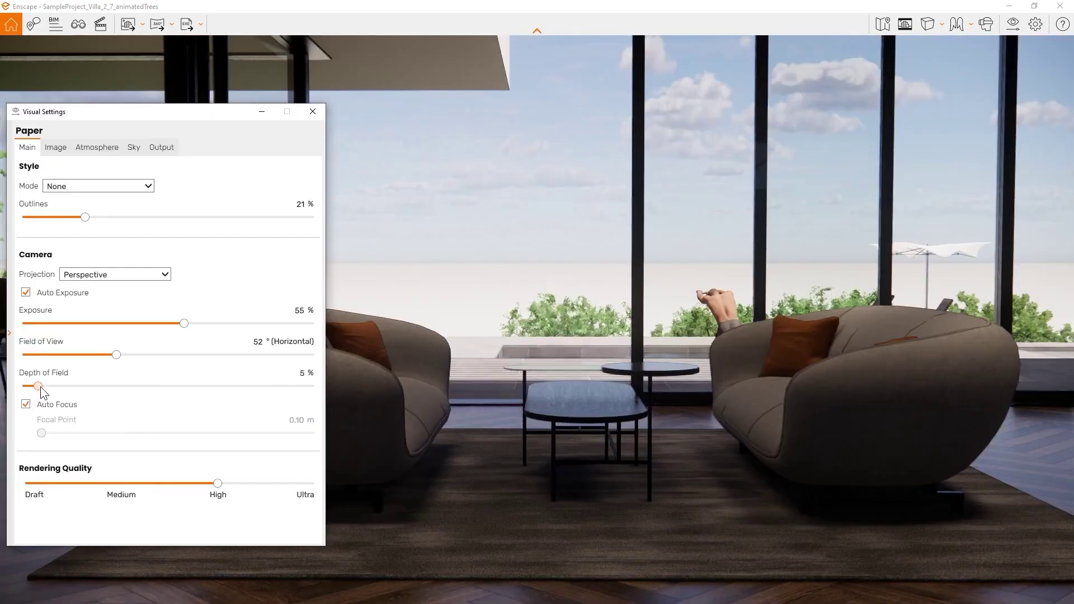
click(26, 403)
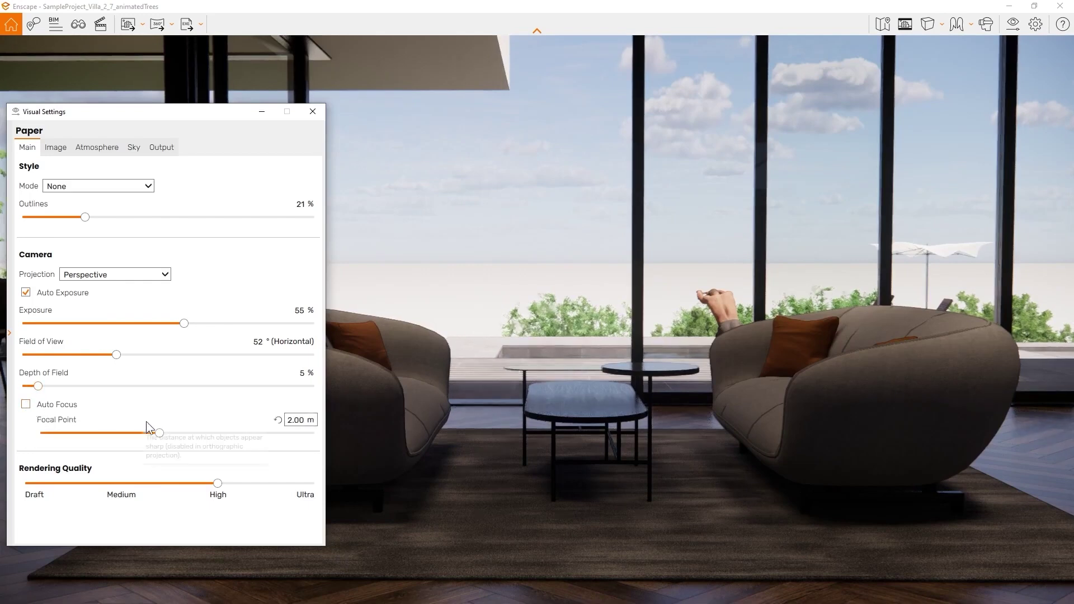
drag(162, 438, 193, 435)
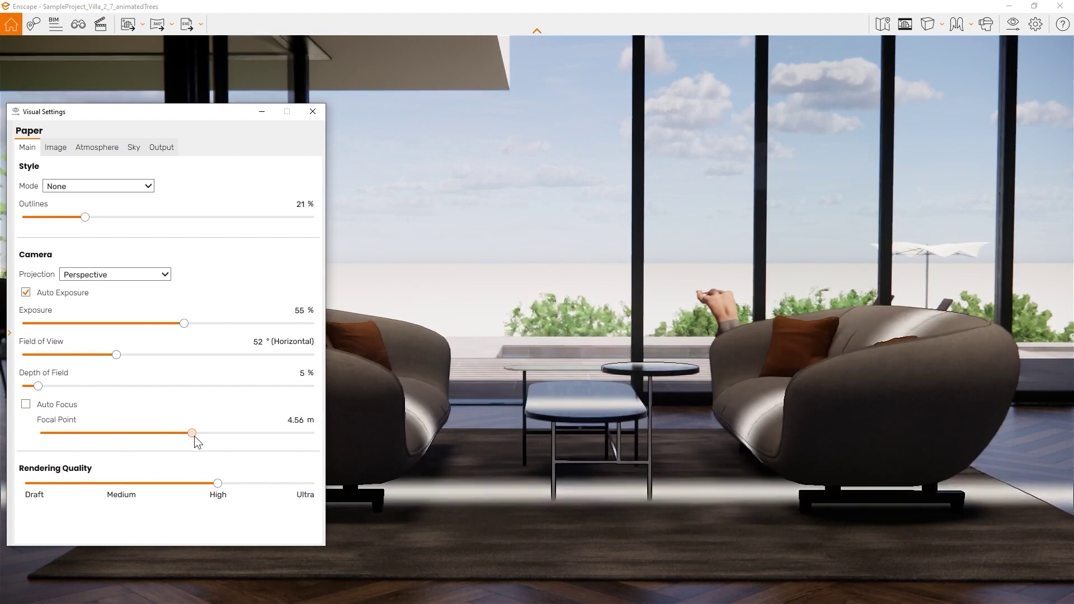
drag(38, 386, 79, 386)
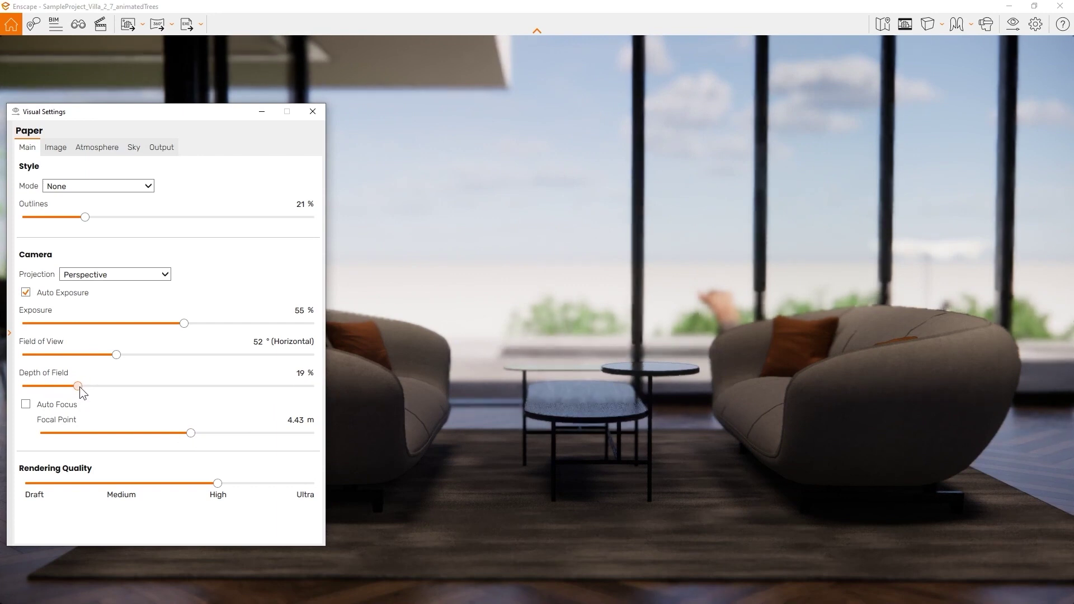
drag(189, 434, 187, 434)
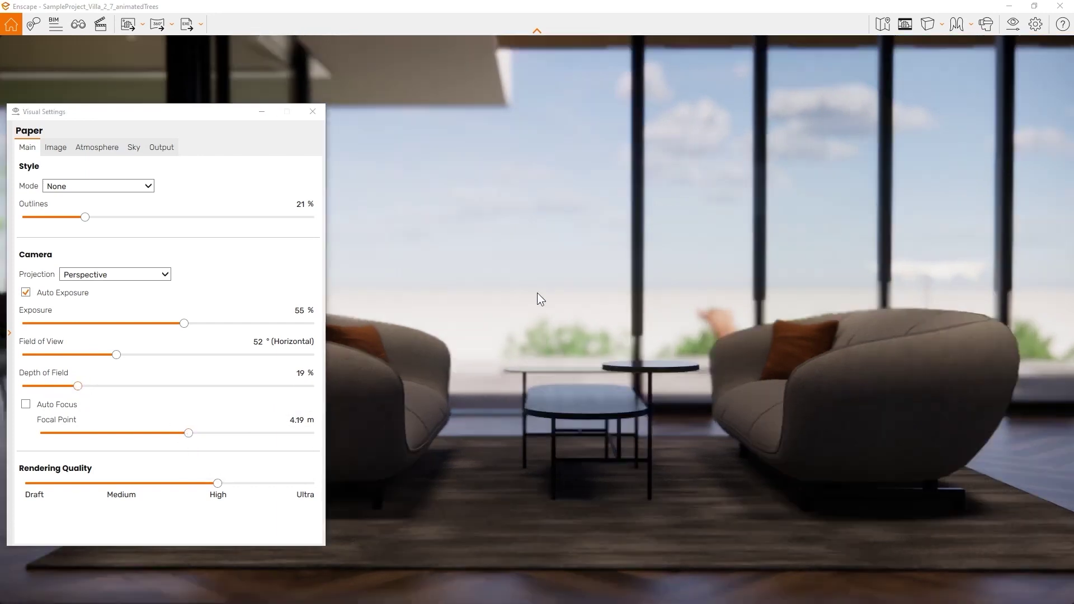
- On the Image settings, toggle Auto Contrast and reset saturation to 100%
click(56, 149)
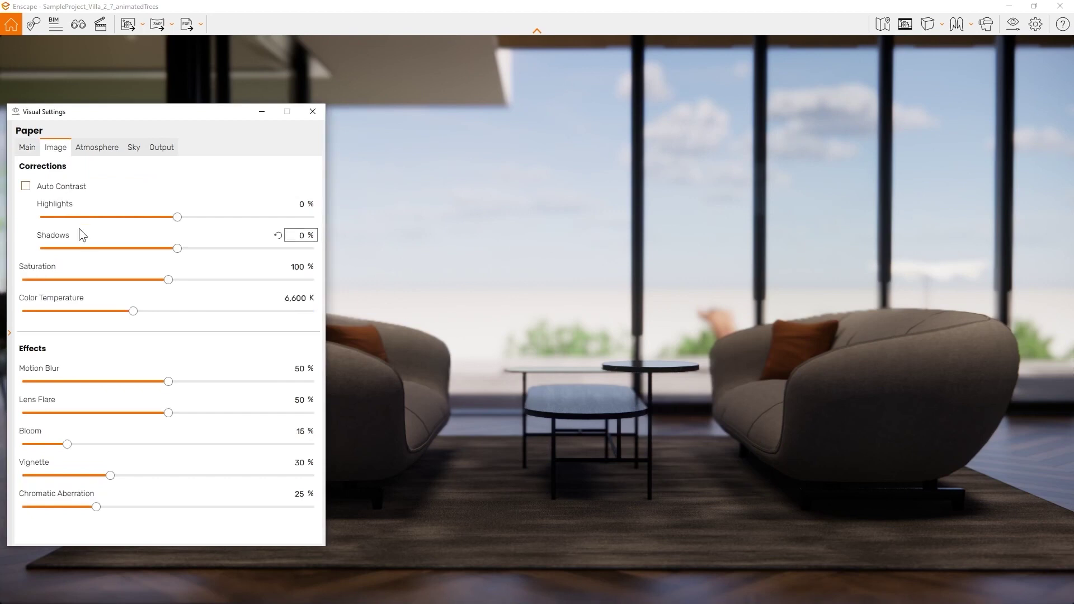
click(30, 186)
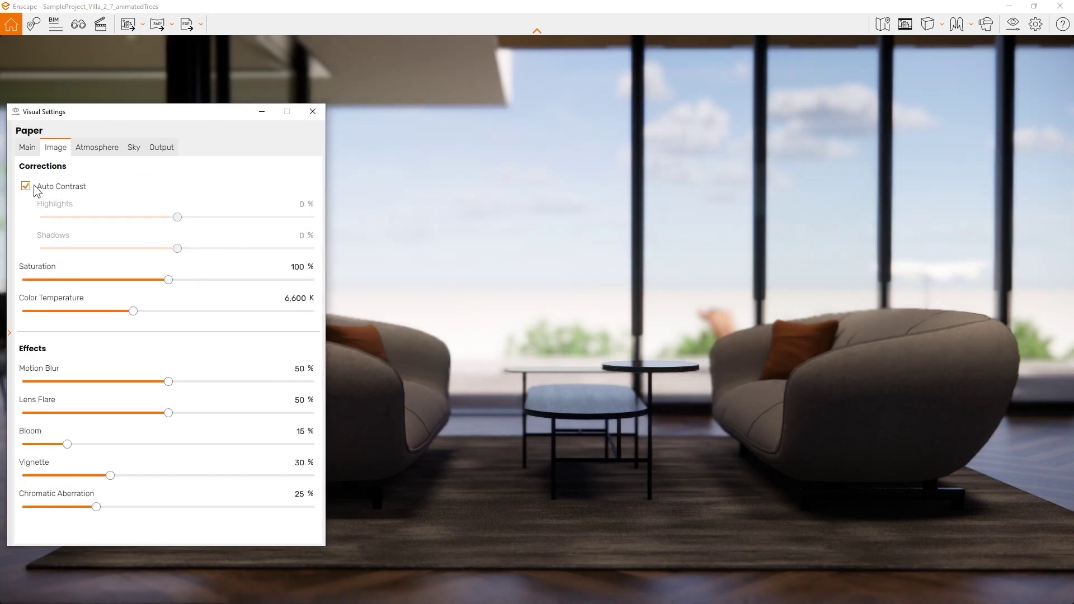
click(35, 188)
drag(169, 278, 214, 280)
double_click(219, 279)
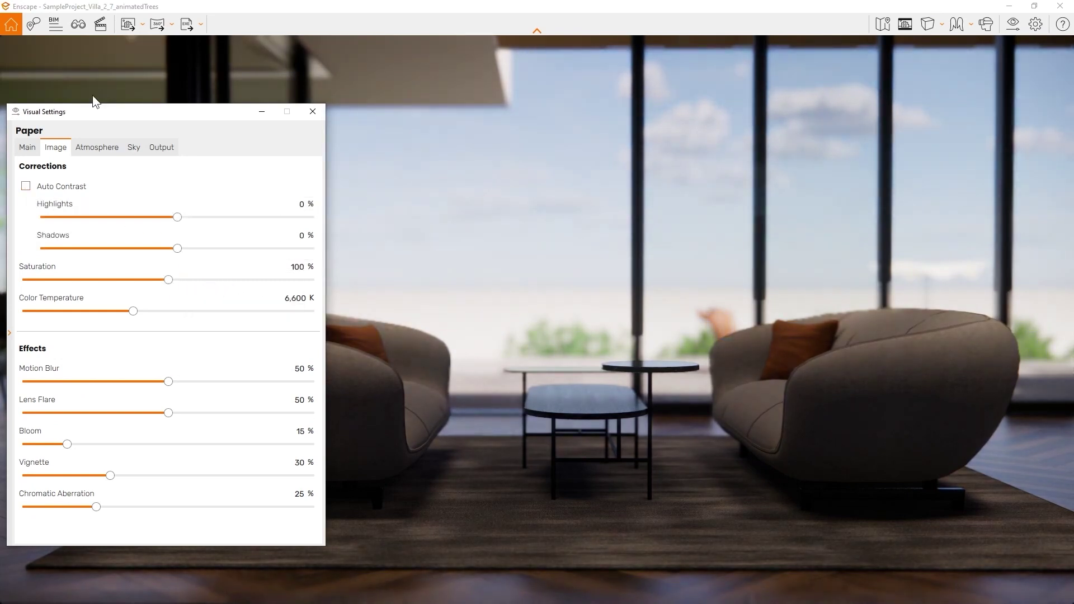
click(97, 148)
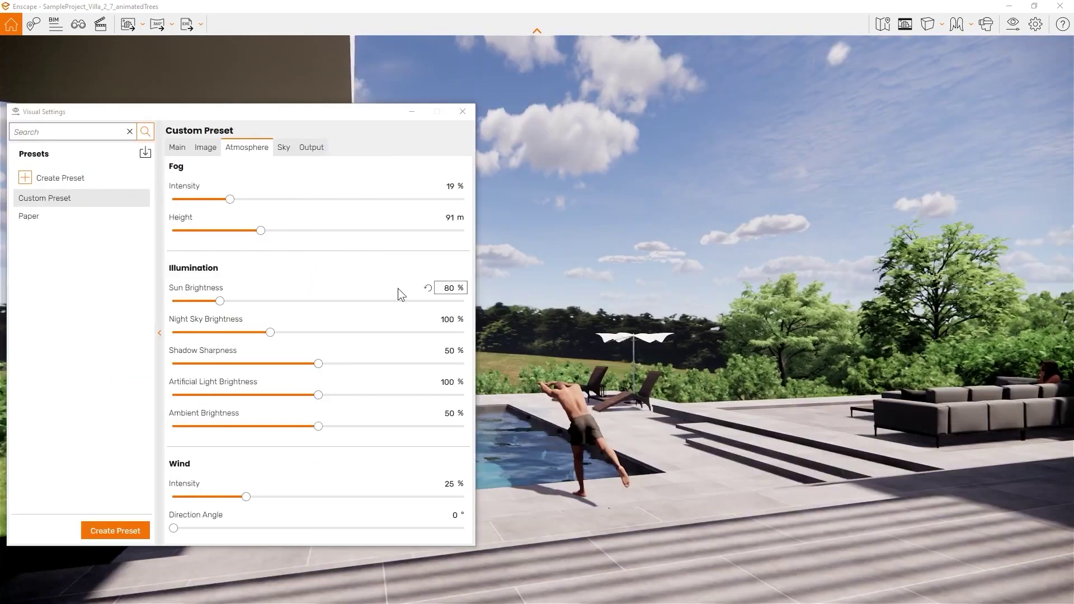
- Raise fog, night sky brightness and shadow sharpness, and reset artificial light to 100%
drag(231, 200, 270, 204)
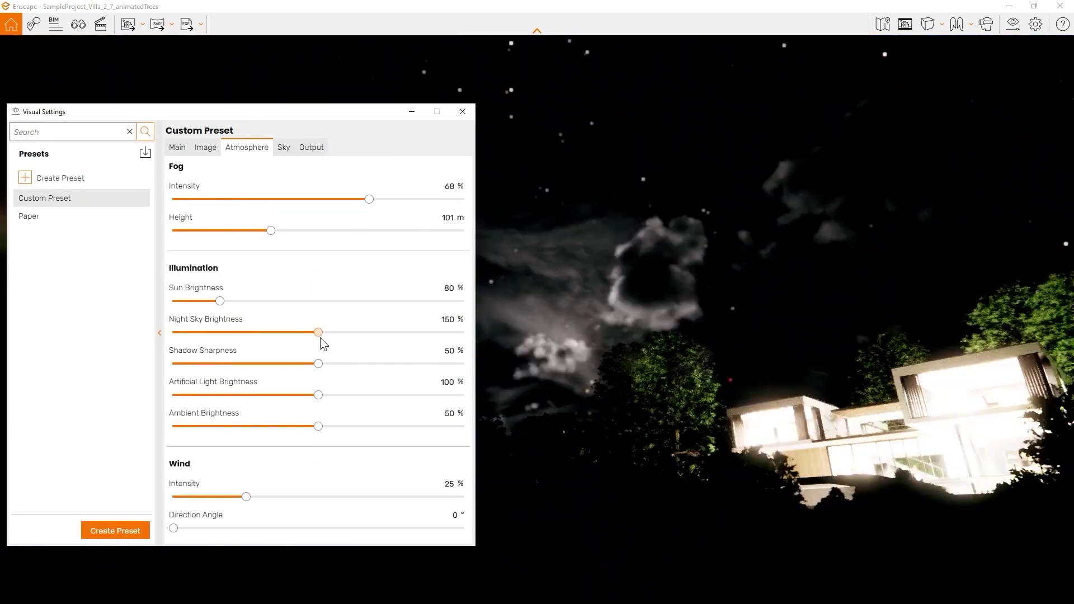
drag(320, 337, 501, 337)
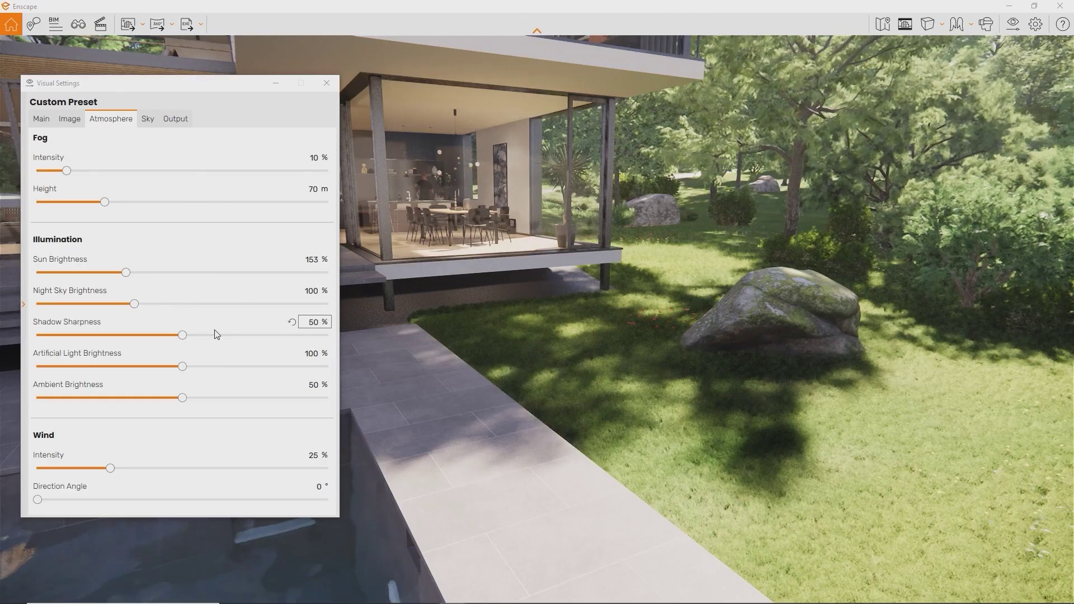
drag(185, 335, 346, 330)
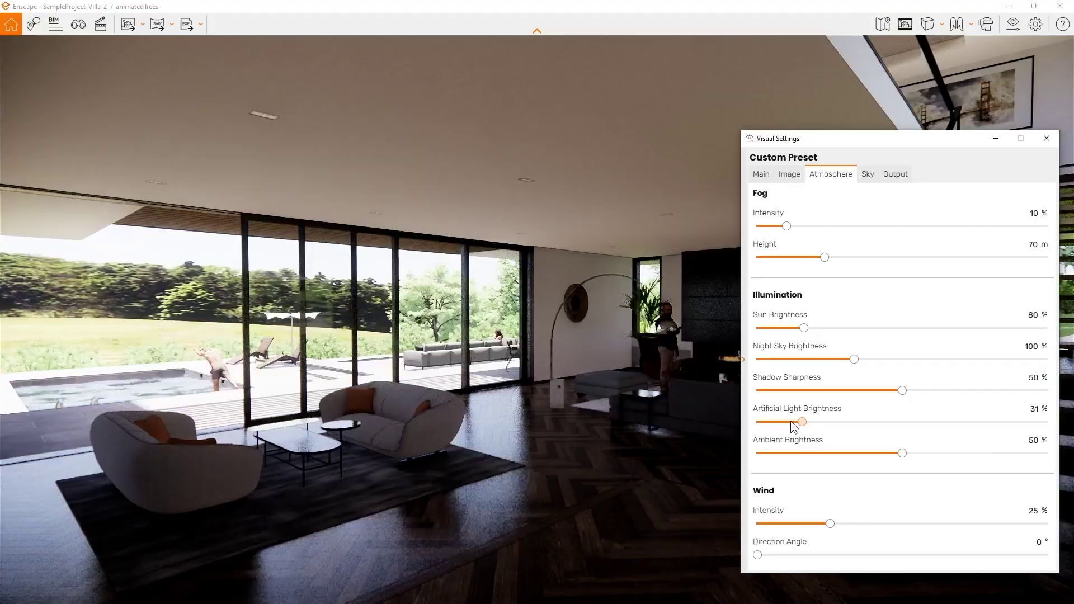
drag(790, 421, 1047, 422)
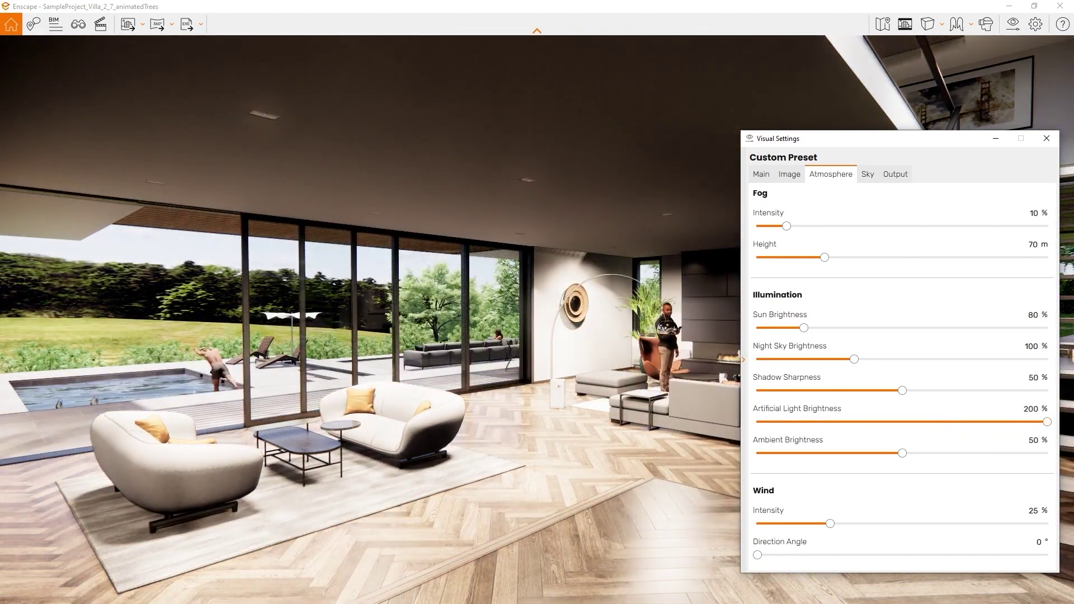
click(1012, 409)
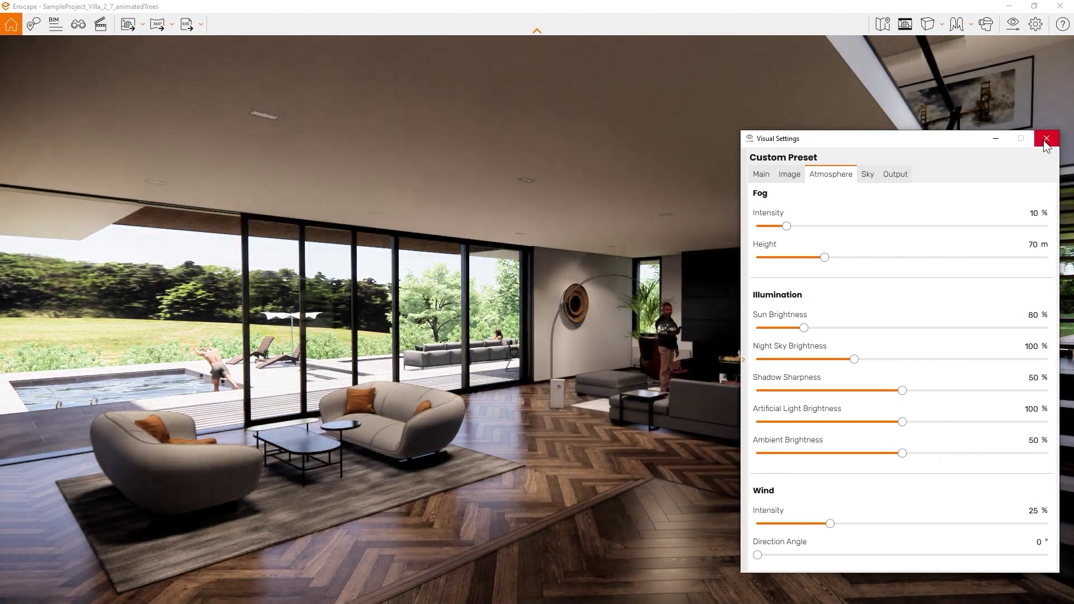
click(1044, 141)
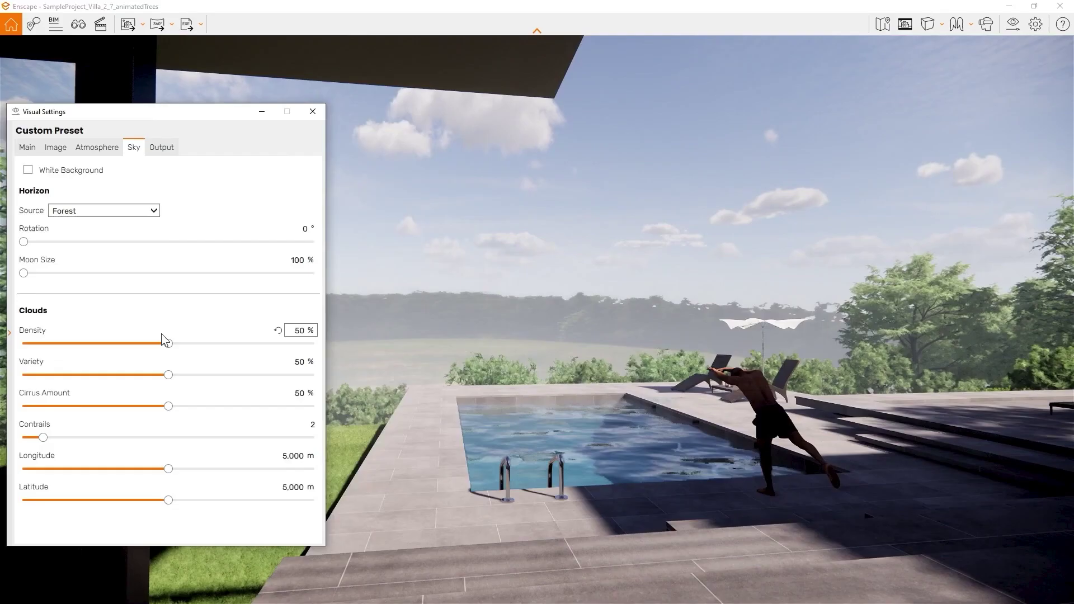
- Try the Desert, Forest and Construction Site horizons, settling on Mountains
click(135, 211)
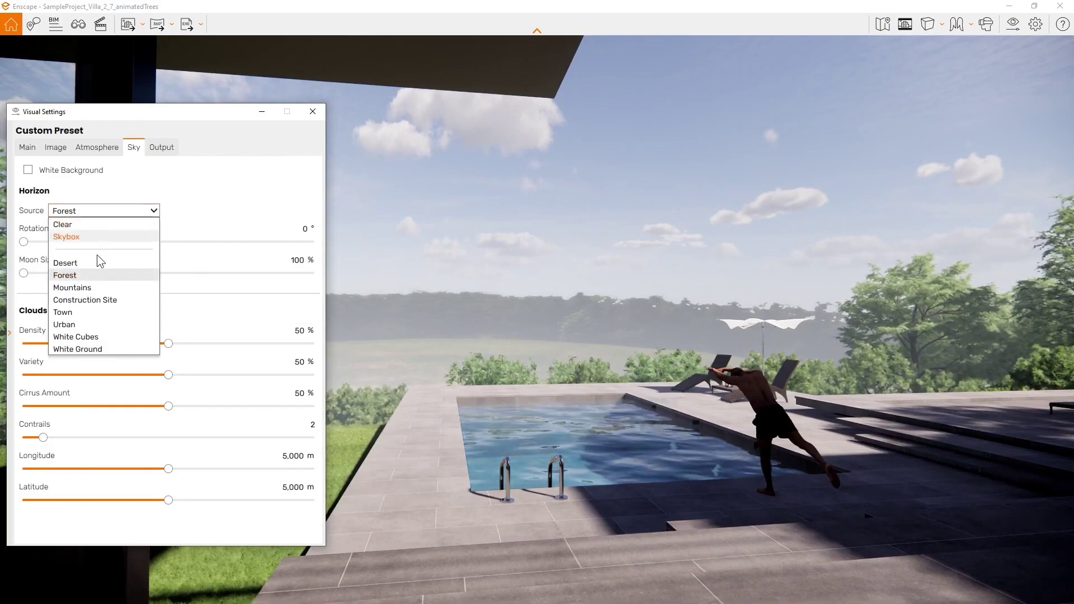
click(80, 264)
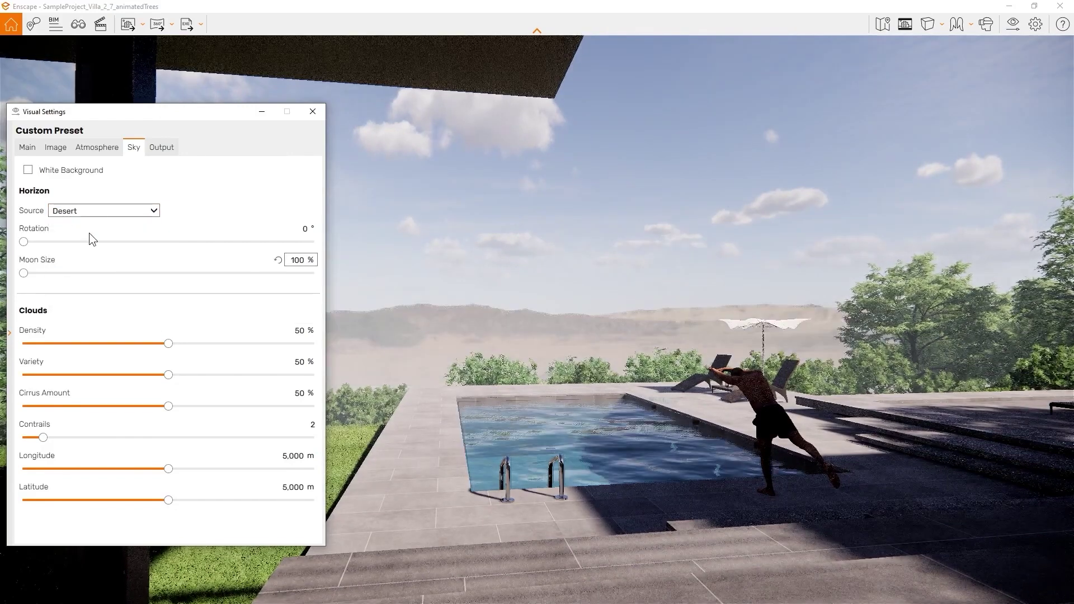
click(96, 212)
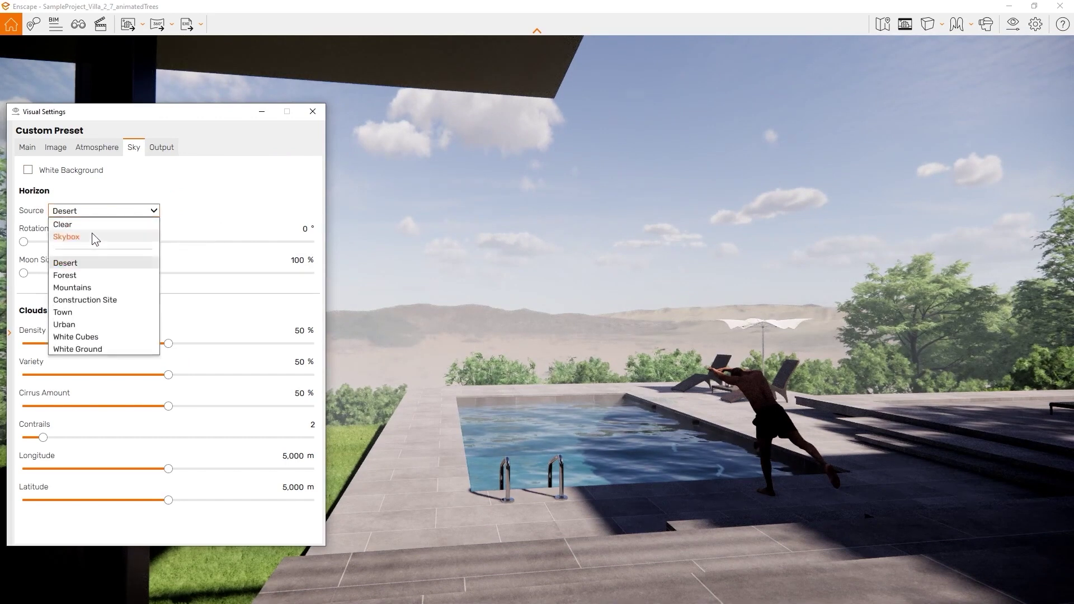
click(83, 279)
click(105, 213)
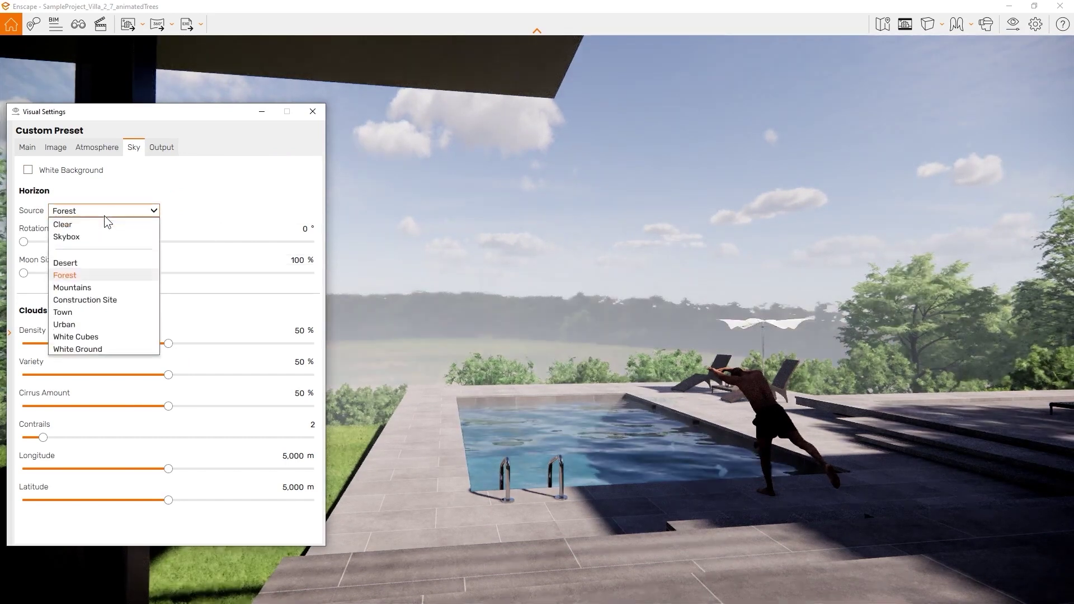
click(95, 287)
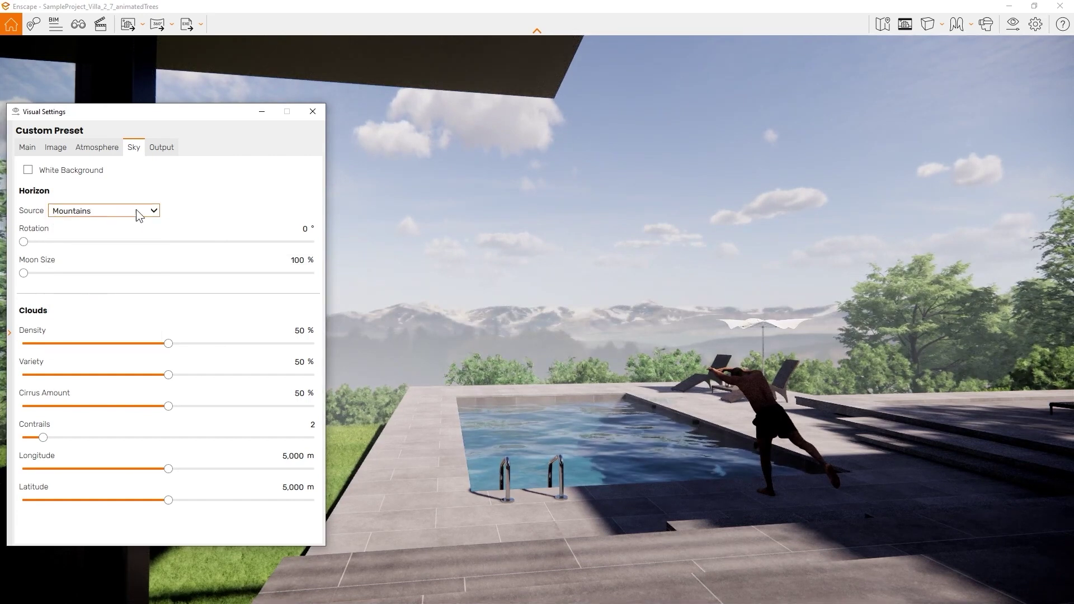
click(136, 211)
click(116, 295)
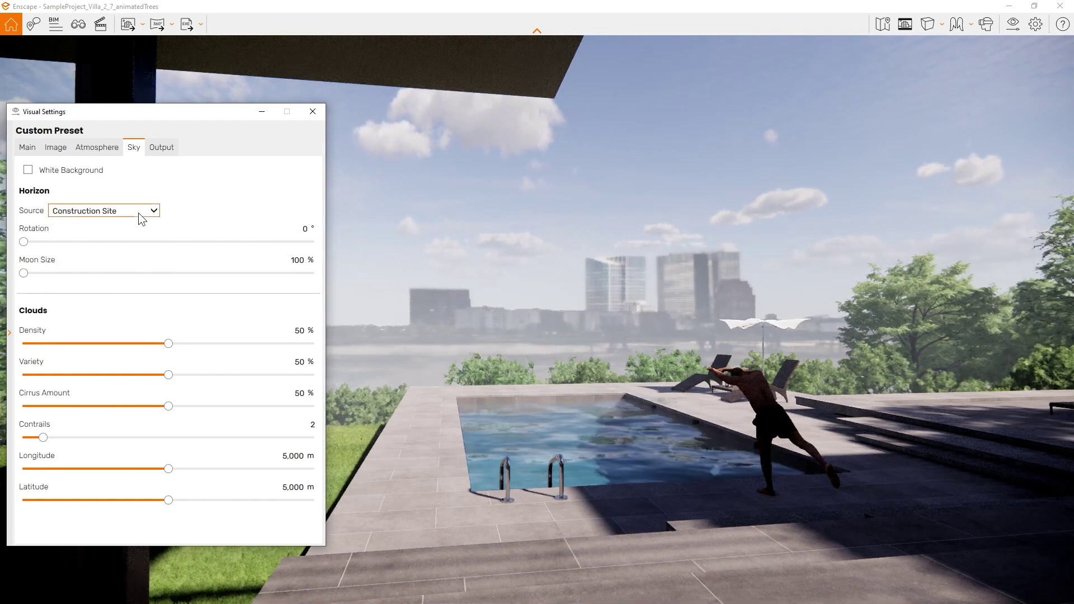
click(139, 212)
click(117, 303)
- Raise cloud density to 57% and adjust the cirrus amount
mouse_move(169, 344)
mouse_down()
mouse_move(88, 345)
mouse_move(150, 348)
mouse_up()
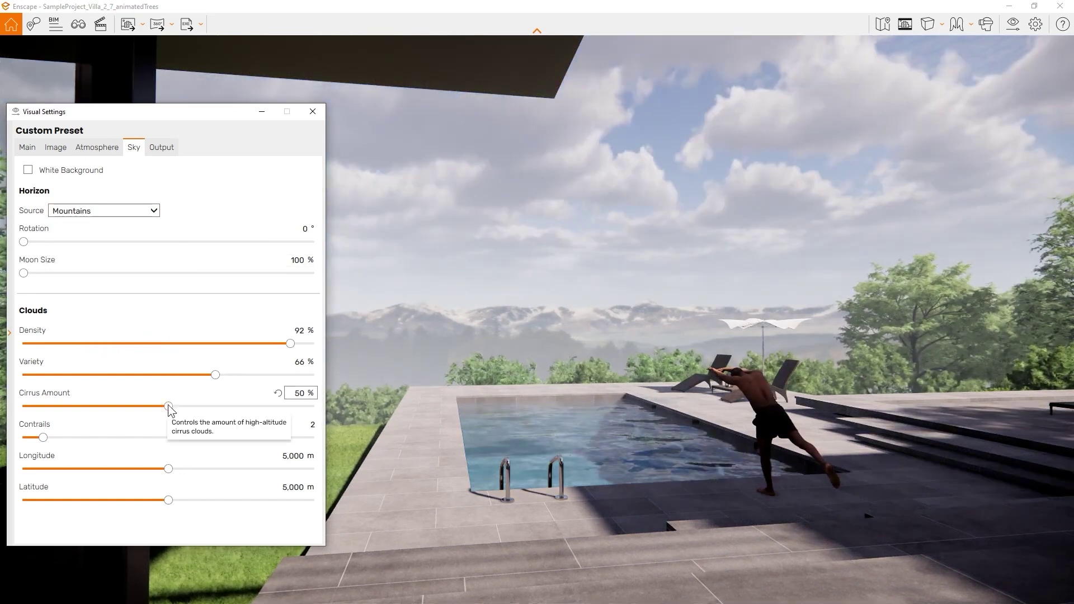
drag(168, 405, 94, 405)
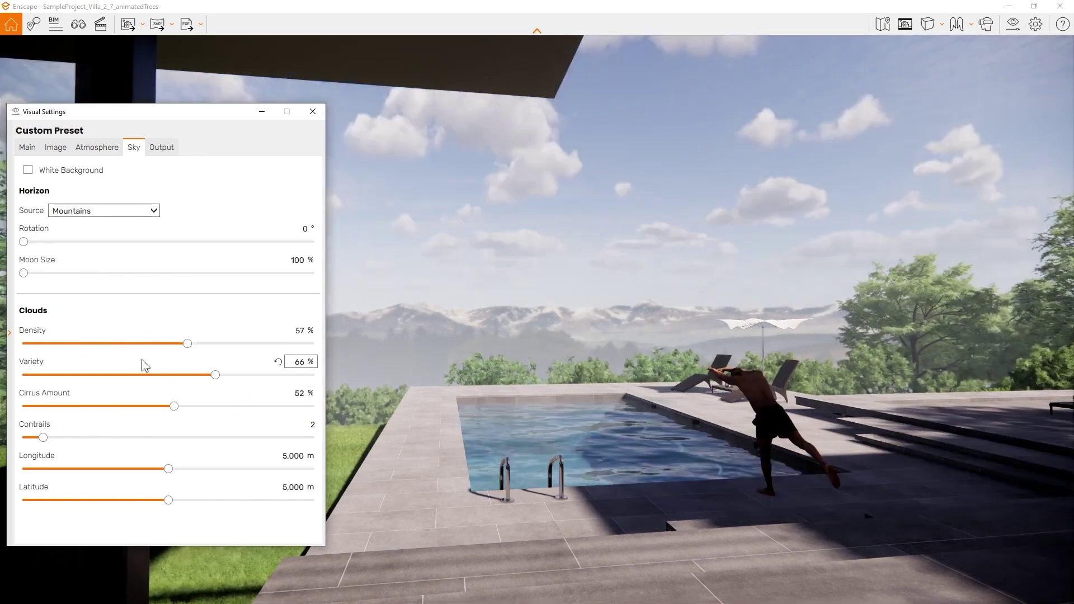
click(163, 150)
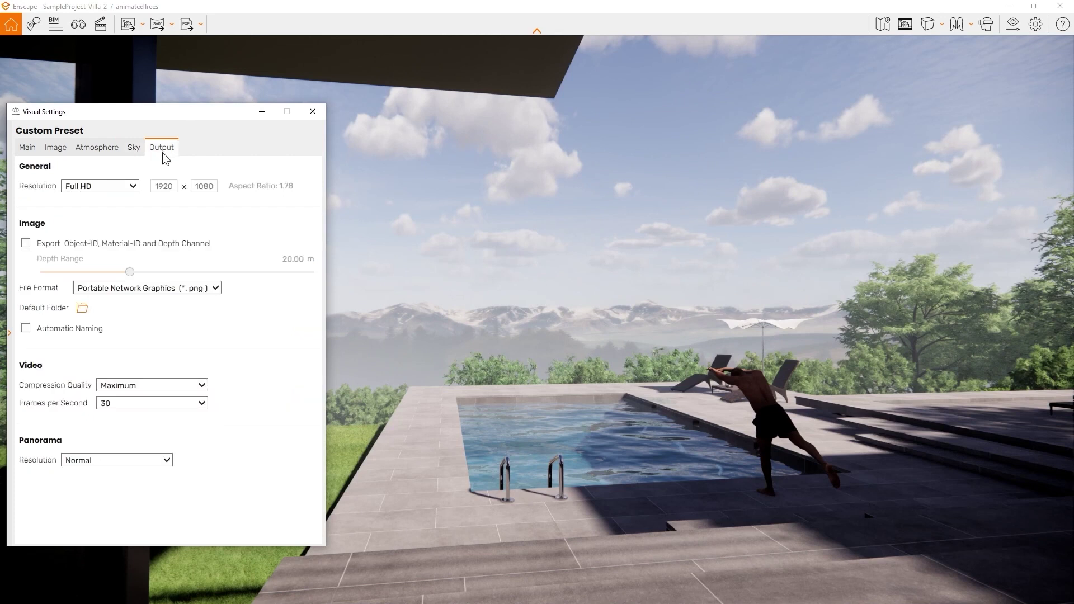
- Keep Full HD output resolution and enable Object-ID, Material-ID and depth channel export
click(95, 187)
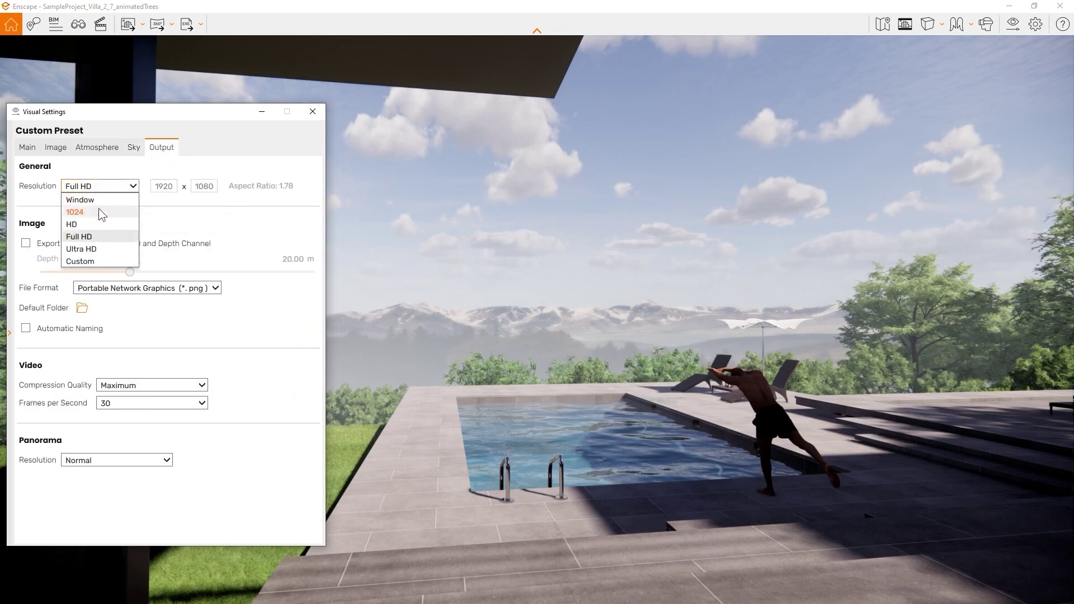
click(148, 222)
click(26, 243)
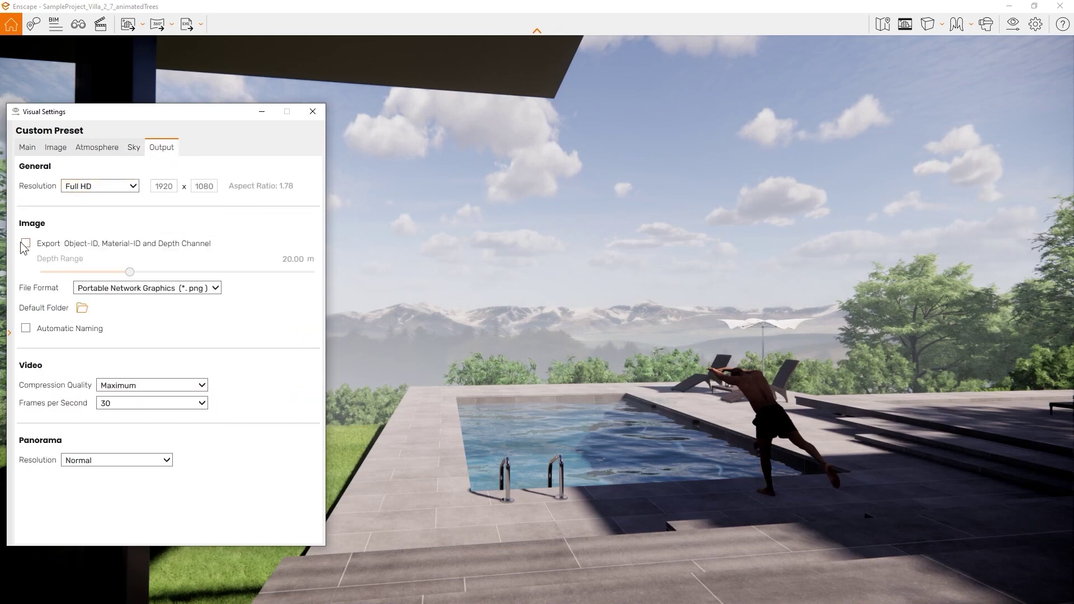
mouse_move(75, 250)
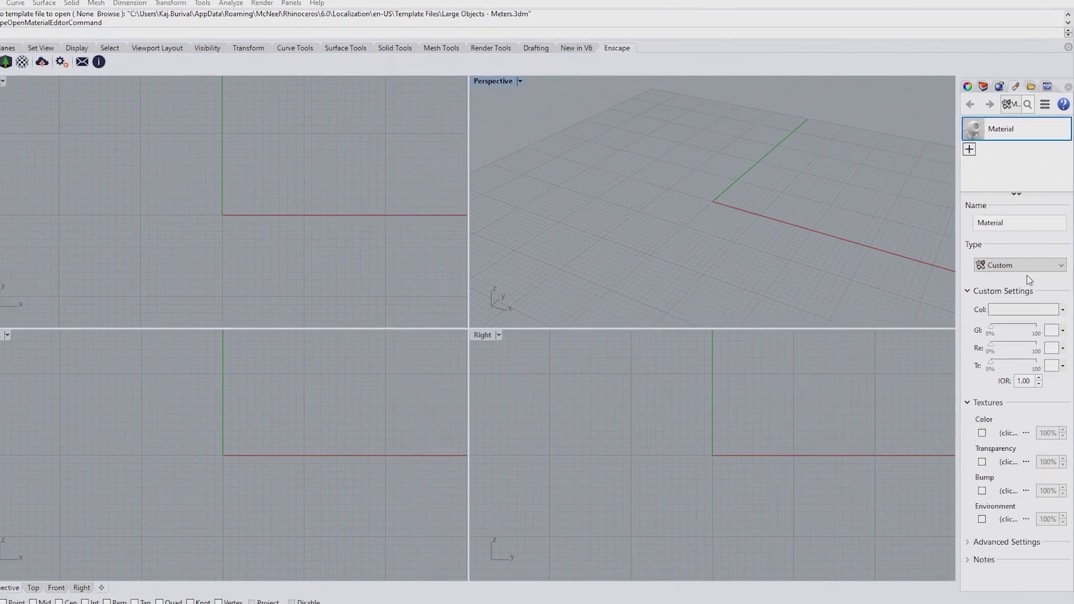
- Change the Rhino material's type to Enscape
click(1025, 259)
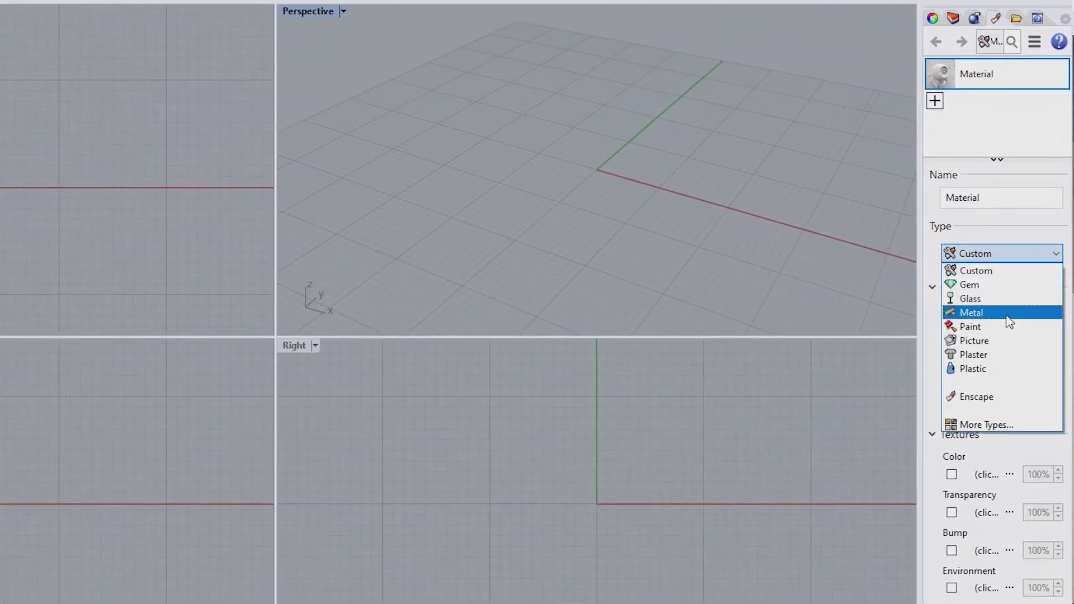
click(992, 397)
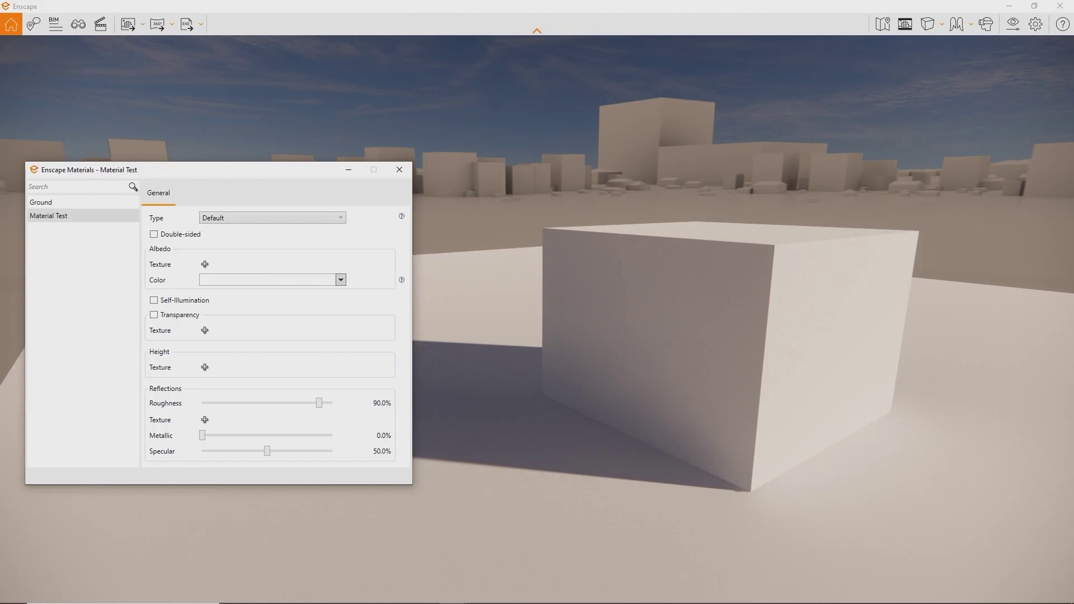
- Keep the Default material type and return the albedo colour to white after trying red
click(273, 217)
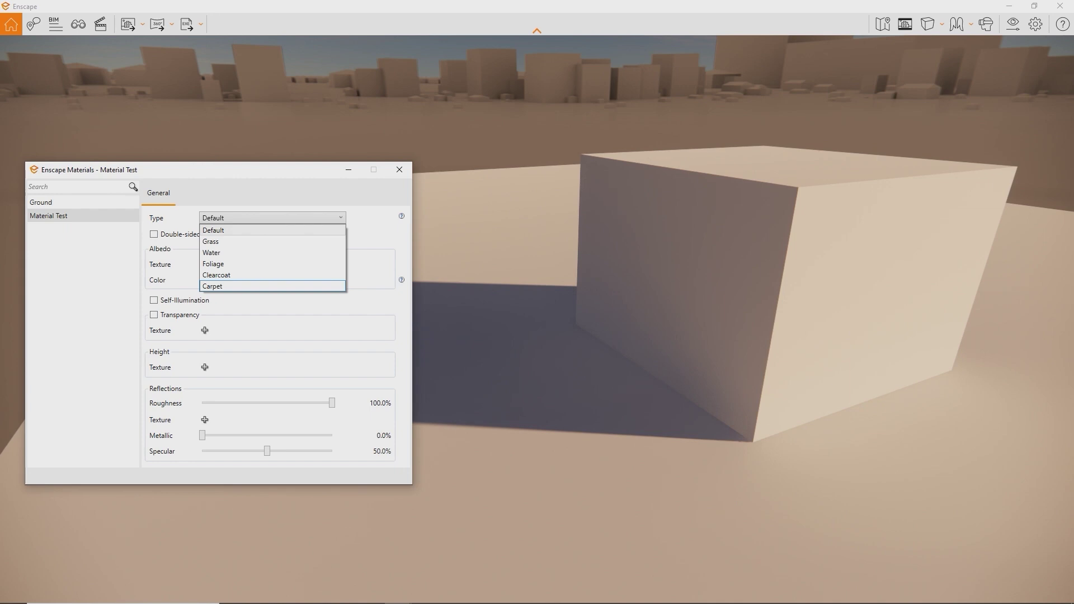
click(340, 279)
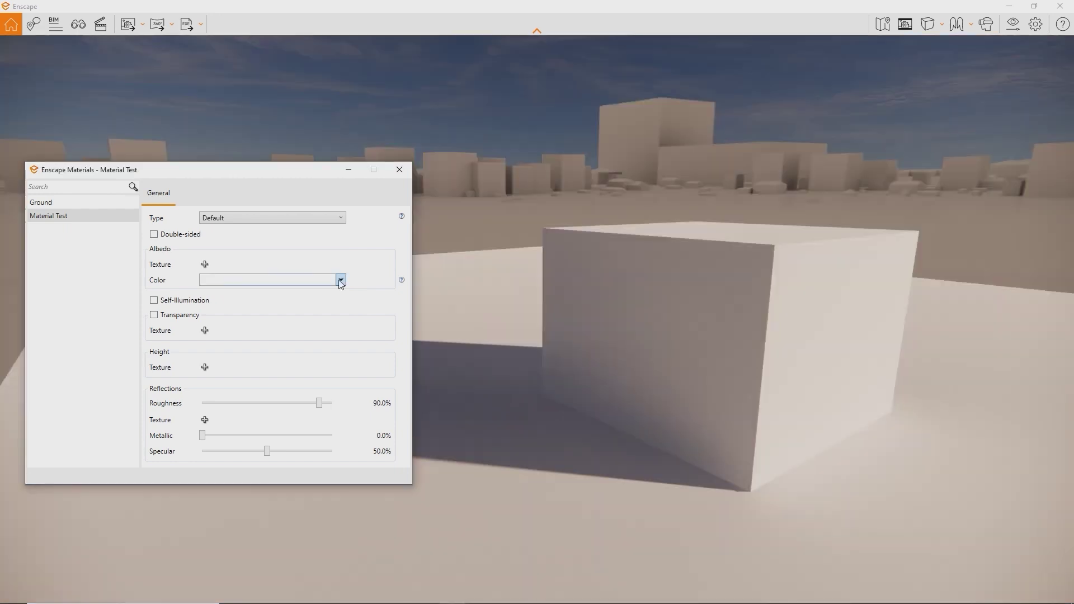
click(340, 279)
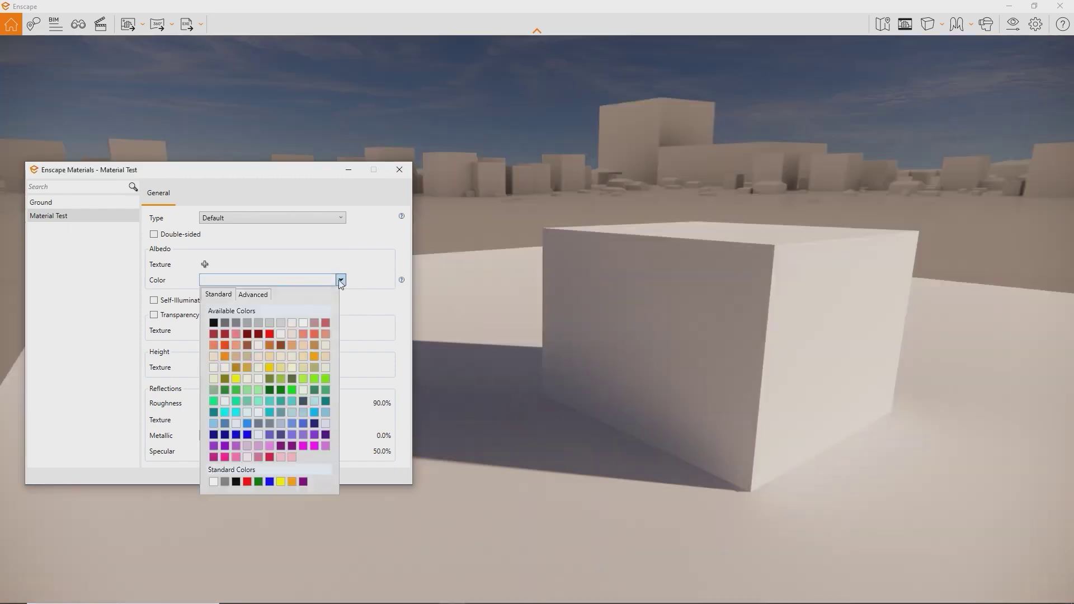
click(270, 334)
click(340, 279)
click(303, 323)
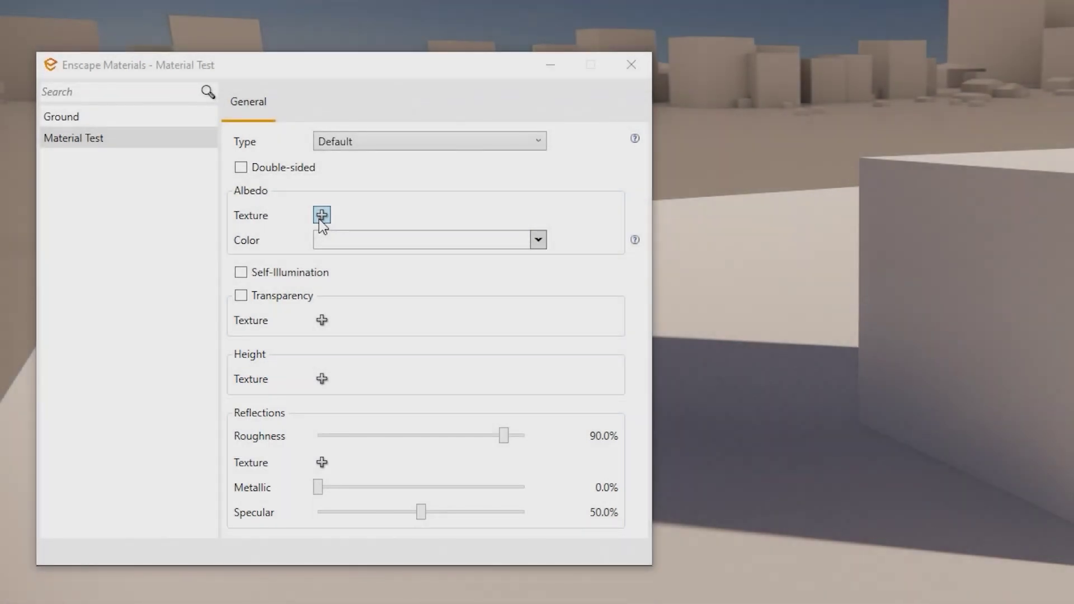
- Load PavingStones092_2K_Color.jpg as albedo texture and PavingStones092_2K_Displacement.jpg as height map
click(321, 216)
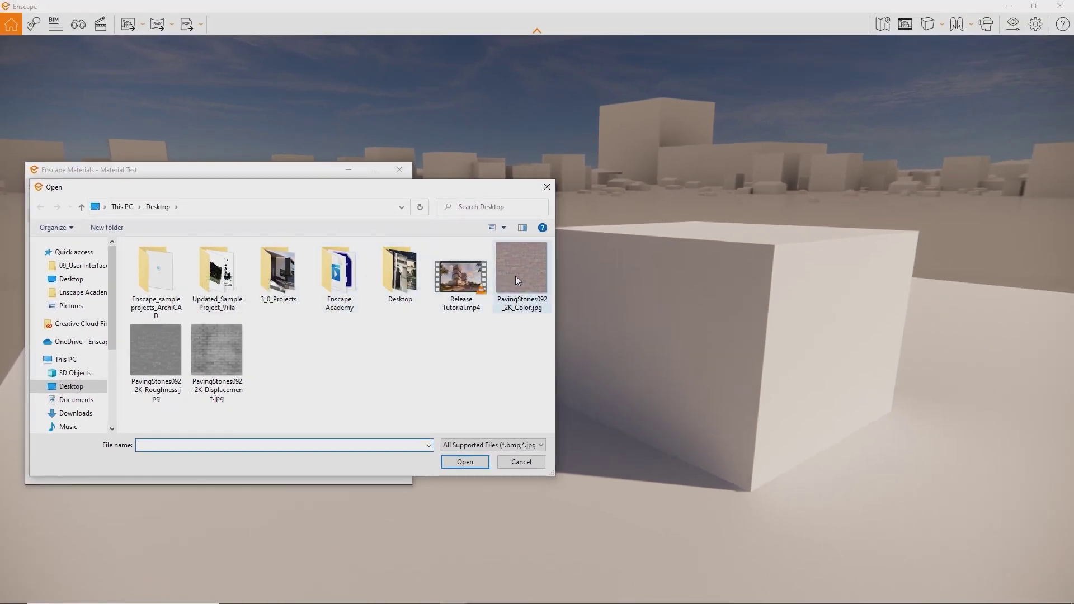
double_click(515, 276)
click(204, 385)
double_click(166, 356)
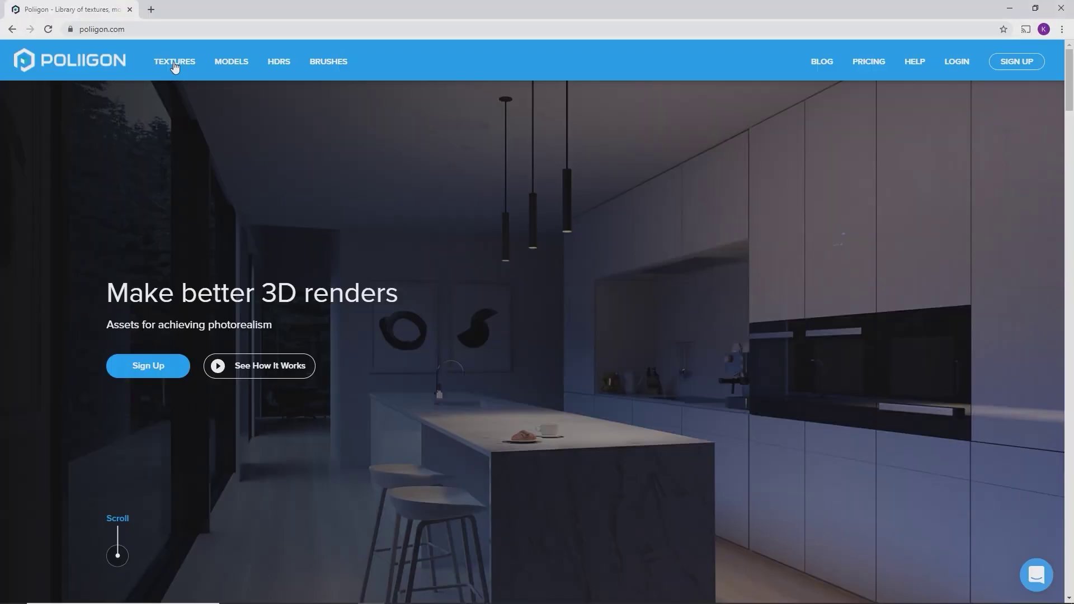
- Find the red-brick Paving Stones 092 texture and download its 19.8 MB 2K-JPG zip
click(175, 62)
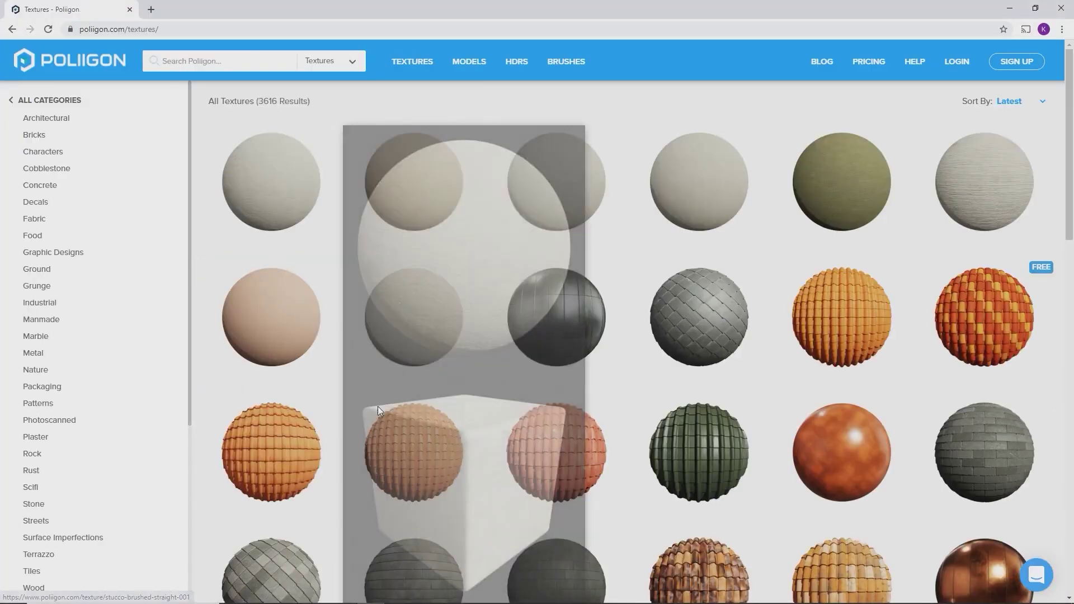
scroll(759, 472, down, 1)
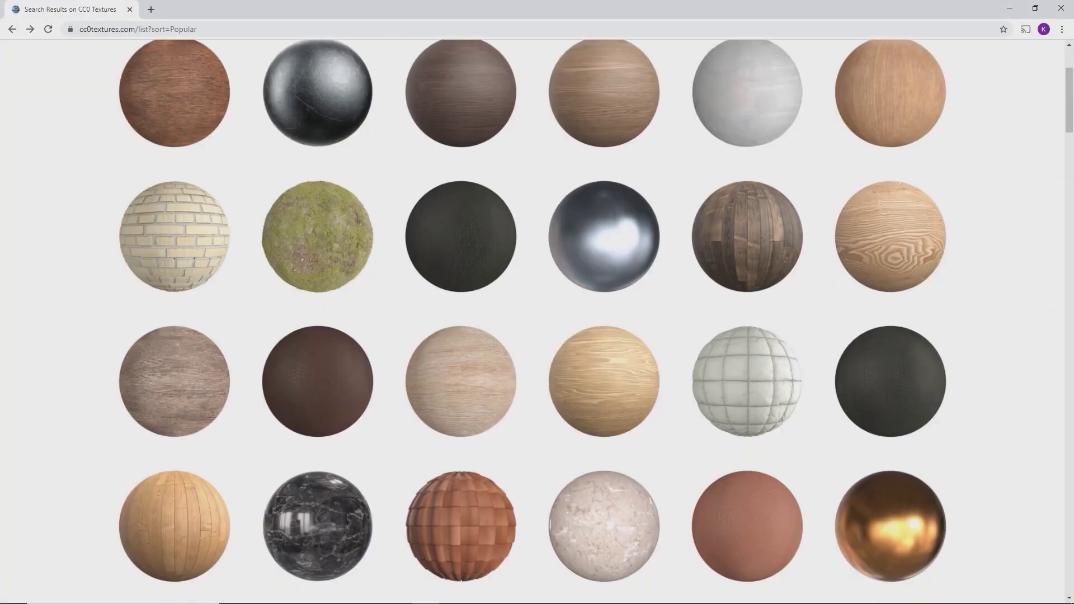
scroll(537, 322, down, 3)
scroll(537, 322, down, 2)
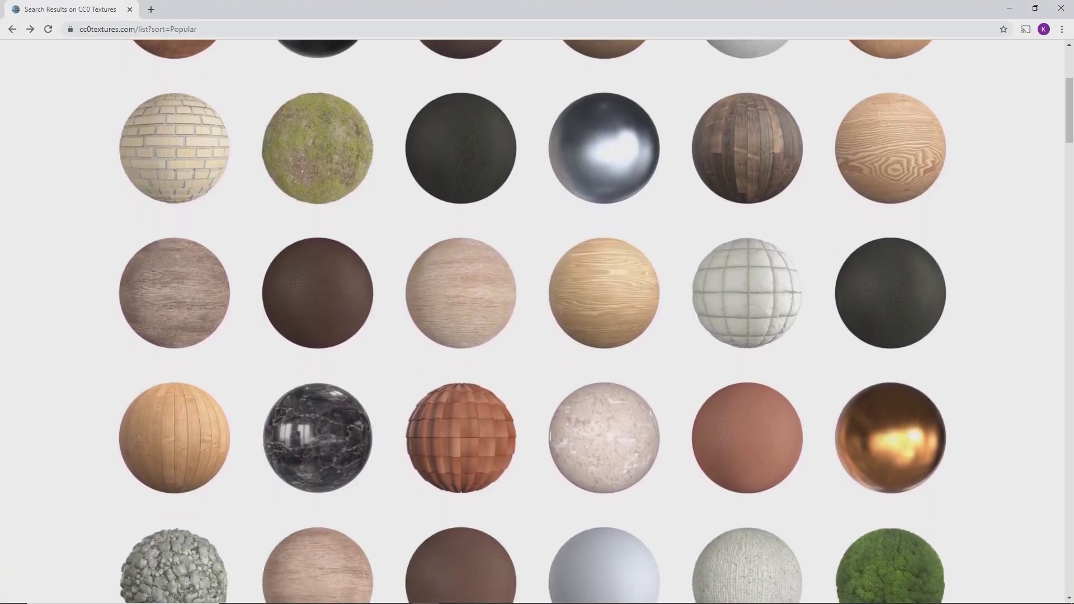
scroll(537, 321, down, 2)
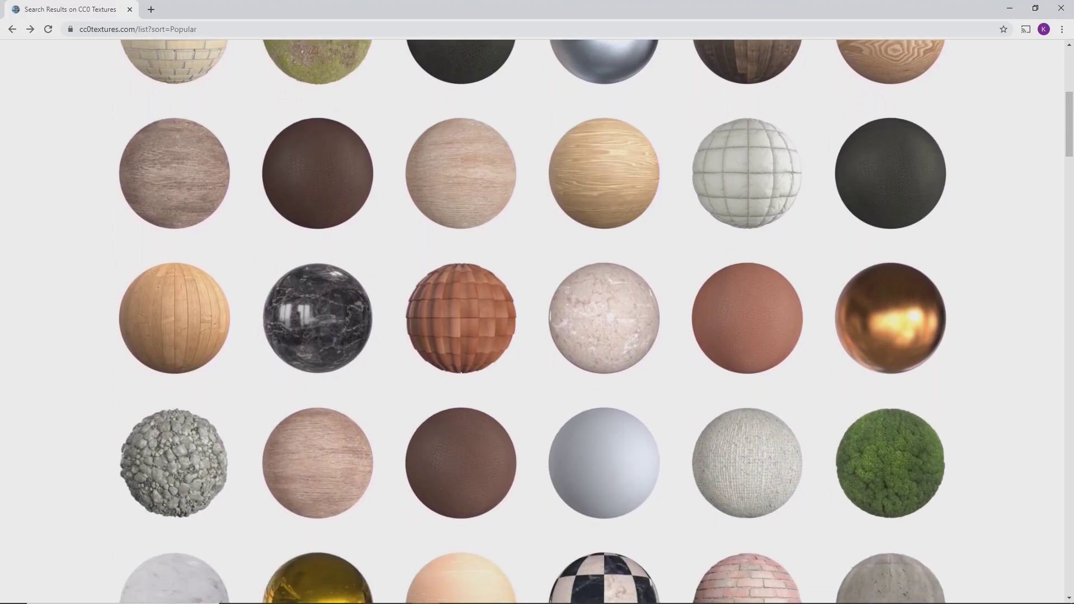
scroll(537, 322, down, 2)
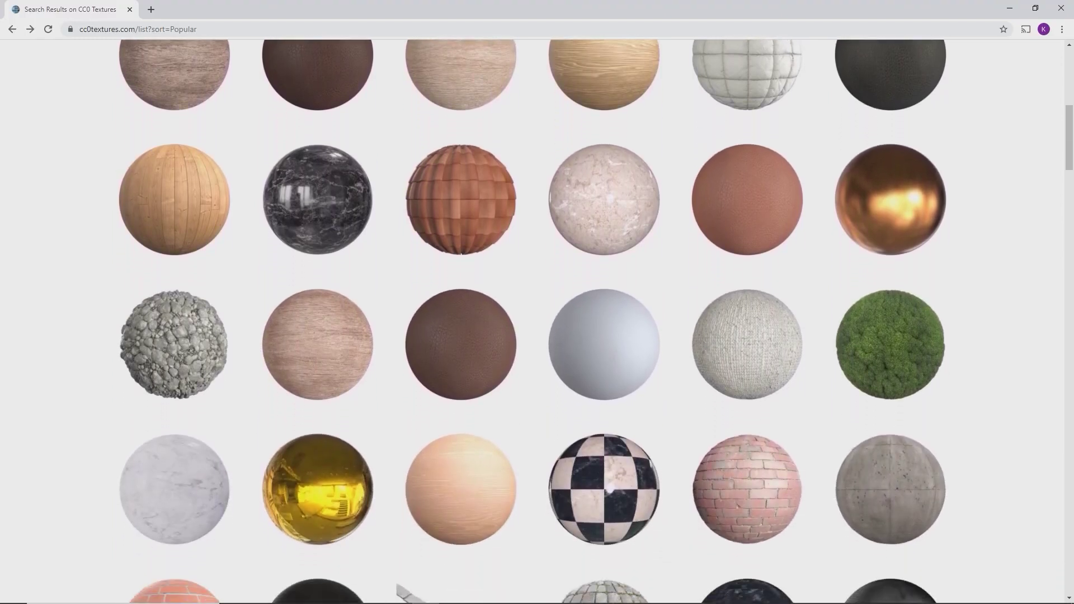
scroll(537, 322, down, 2)
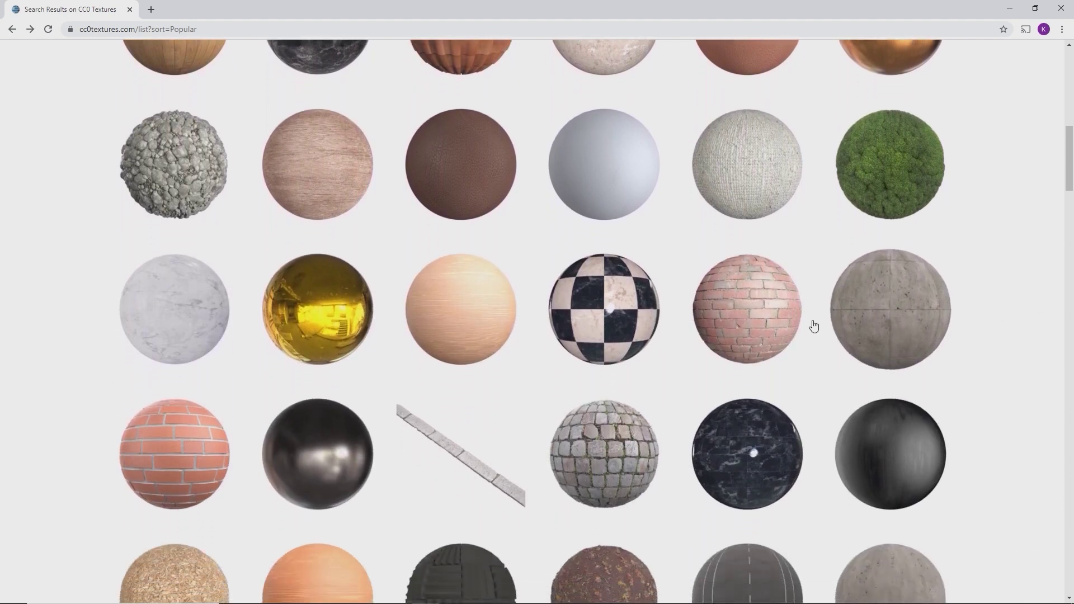
click(770, 324)
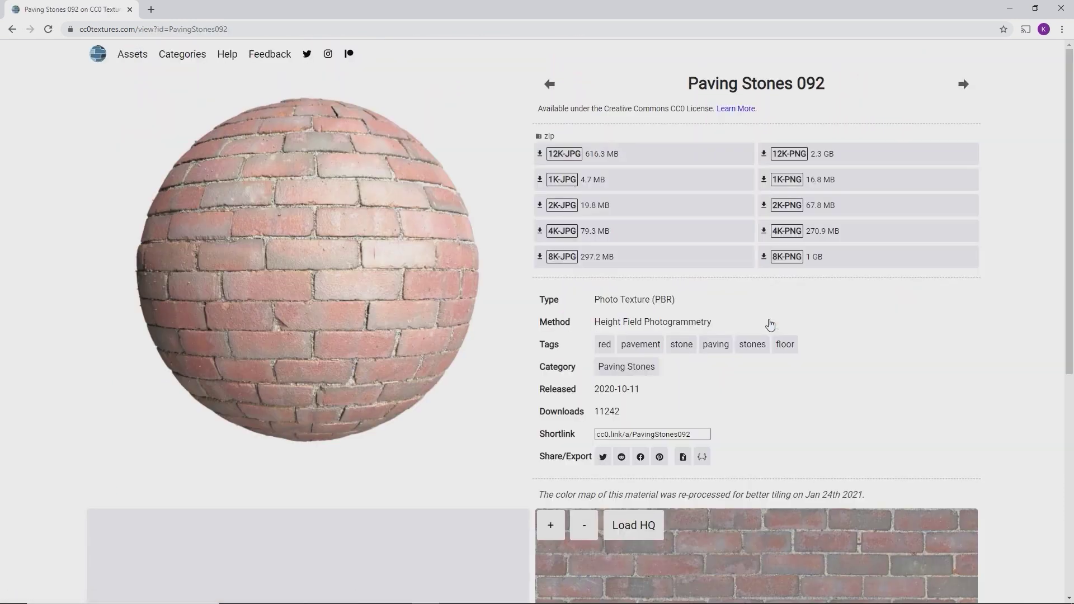
click(566, 211)
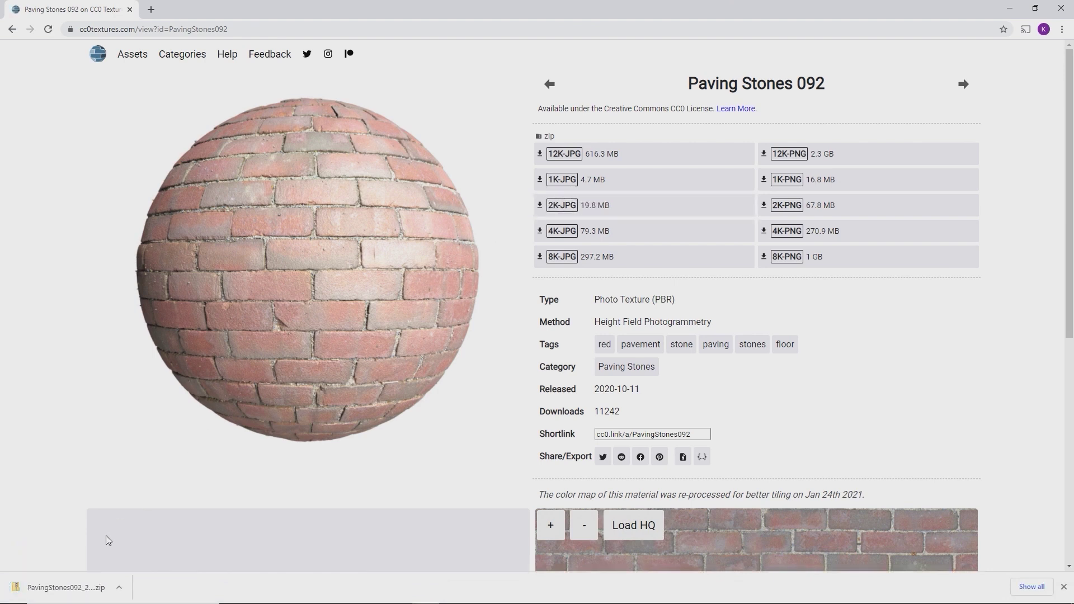
- Copy the Paving Stones Color, Displacement and Roughness JPGs from the zip to the Desktop, then return to Enscape
click(67, 590)
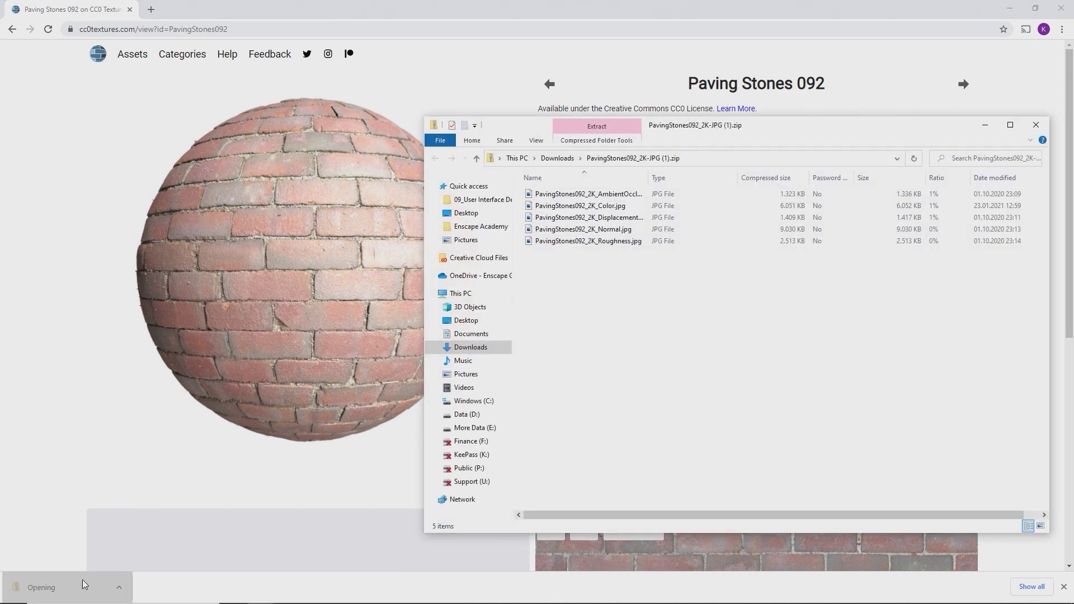
click(713, 216)
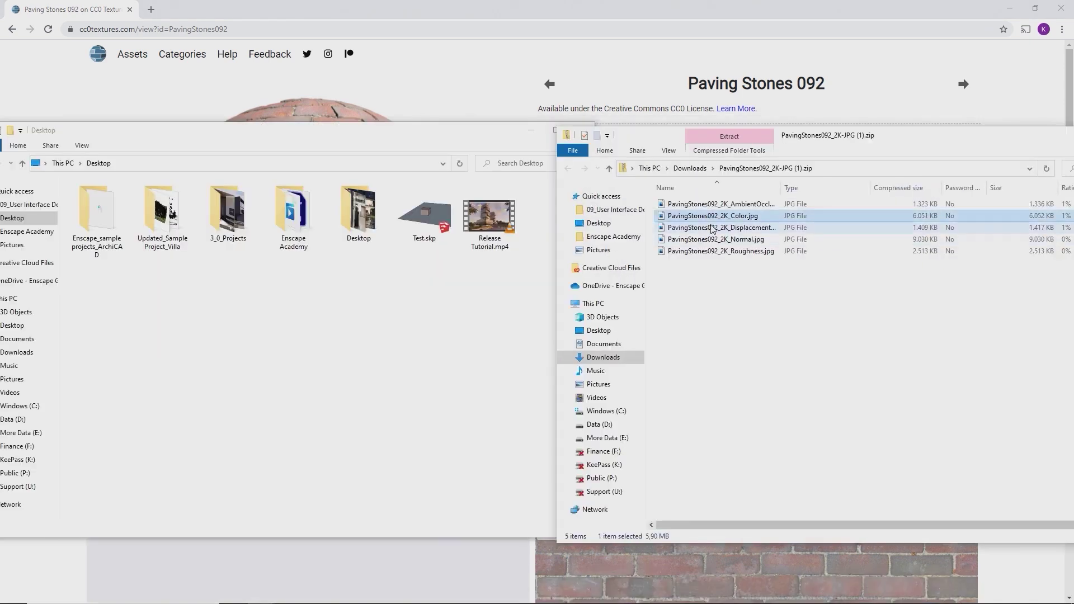
ctrl+click(712, 228)
ctrl+click(709, 251)
drag(705, 220, 395, 304)
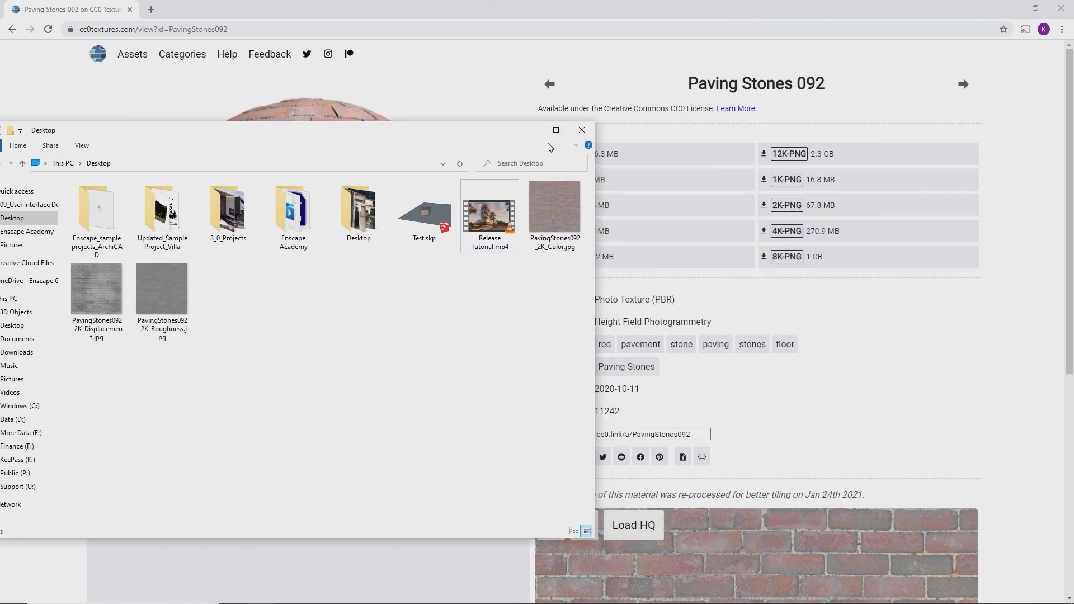
click(576, 127)
click(1010, 12)
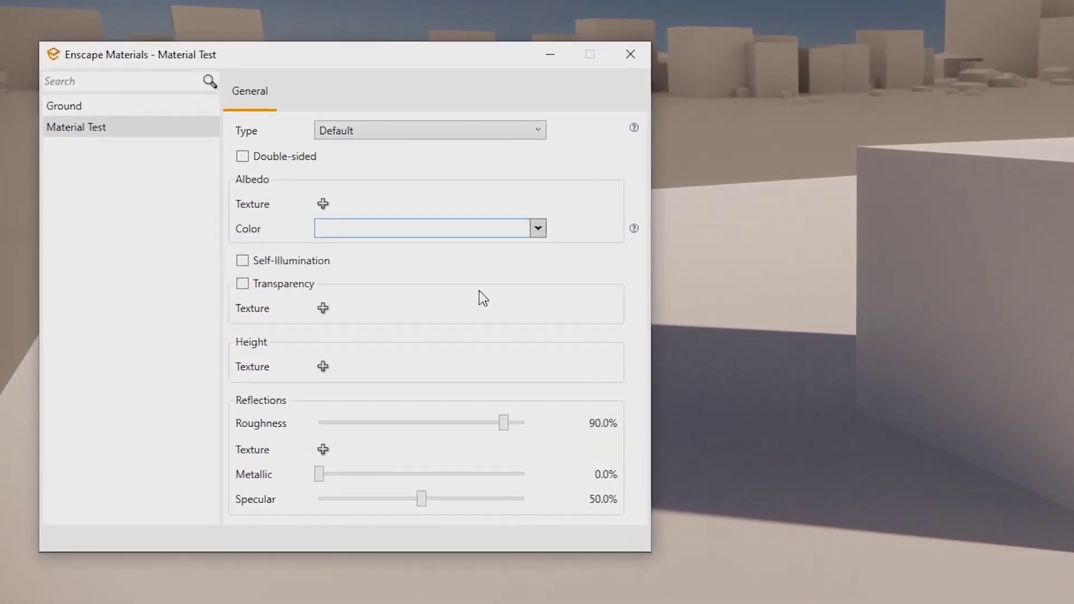
- Load PavingStones092_2K_Color_1.jpg as the Material Test albedo texture
click(323, 203)
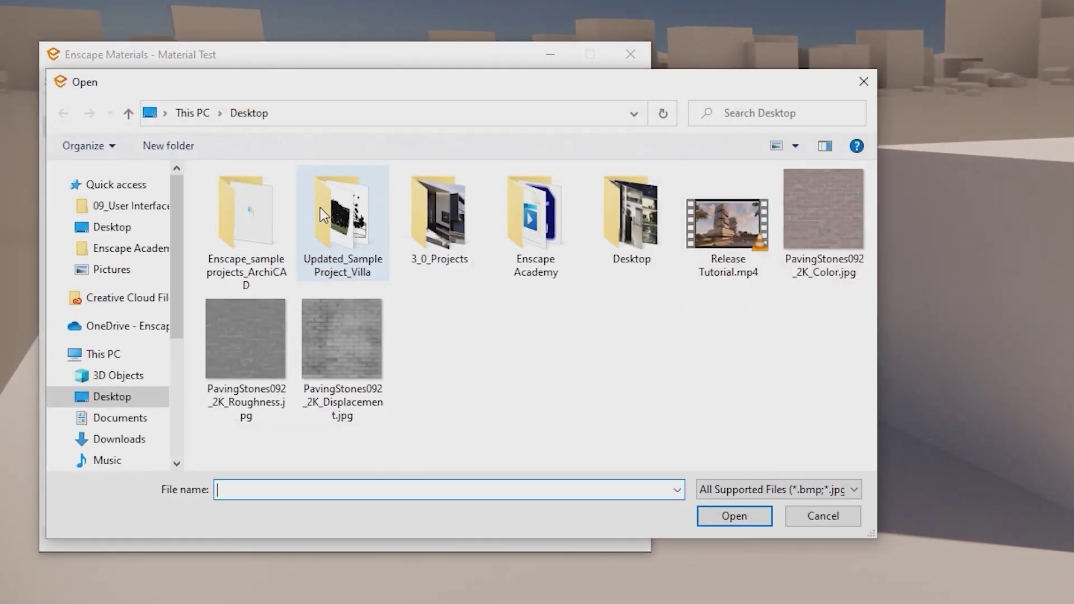
double_click(816, 229)
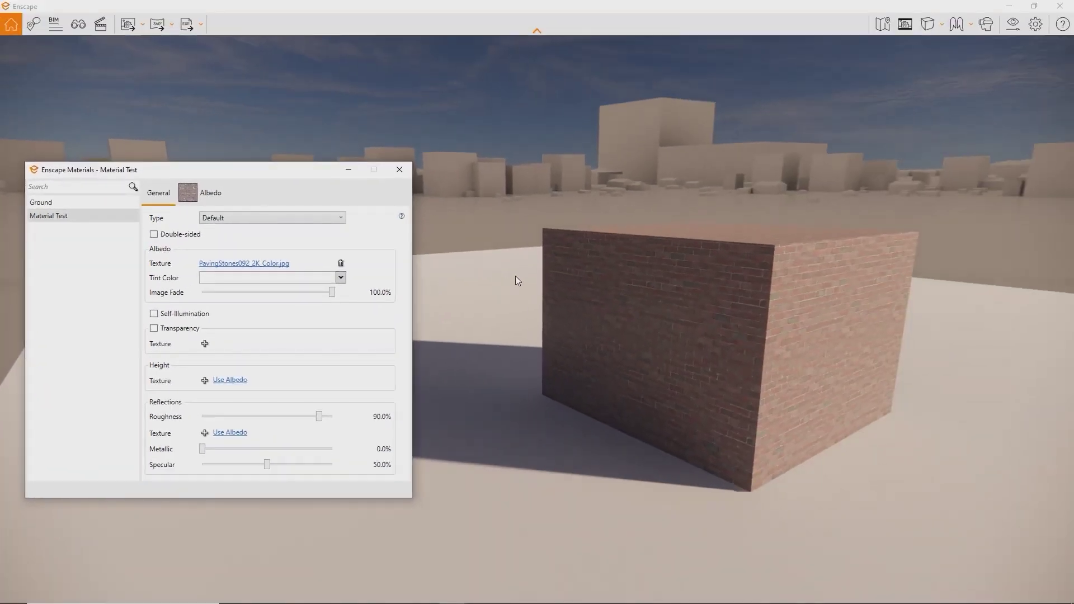
click(210, 193)
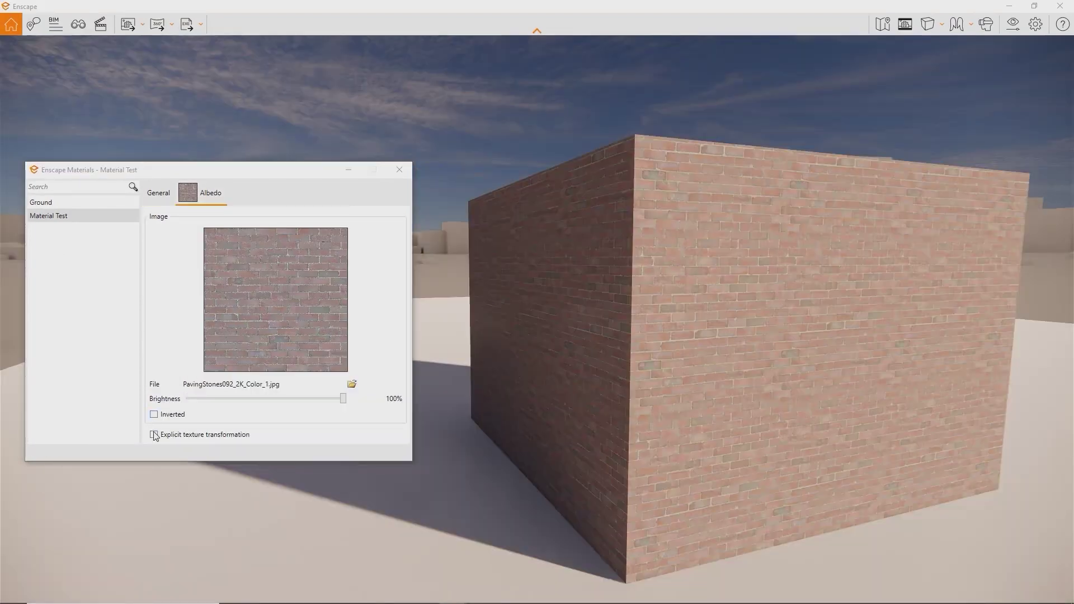
- Give the brick texture an explicit size of 3 × 3 m and start choosing a height texture
click(155, 435)
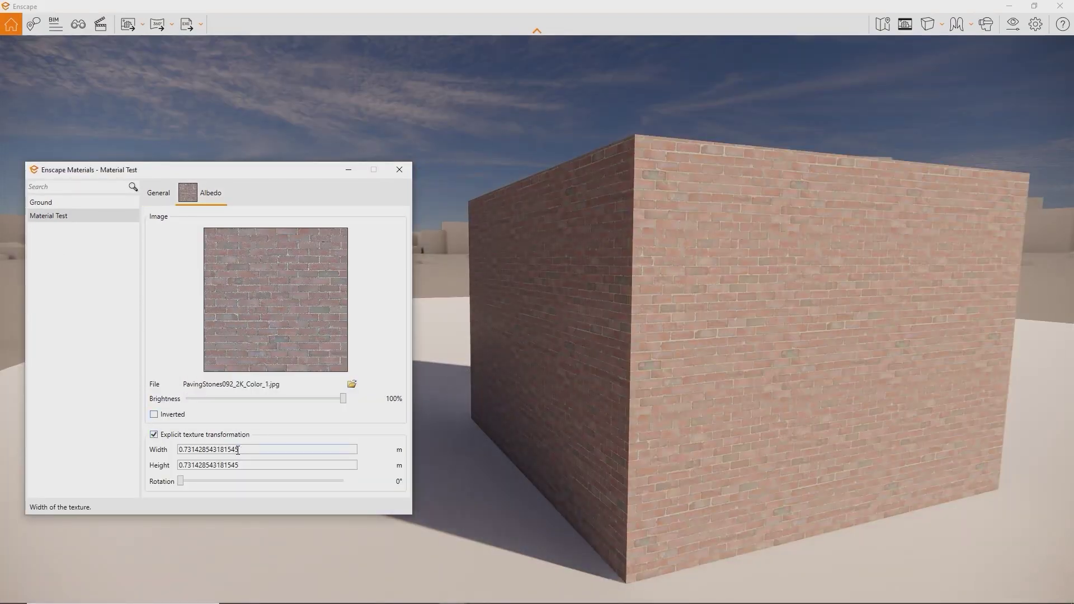
double_click(238, 450)
text(3)
double_click(272, 466)
text(3)
click(151, 195)
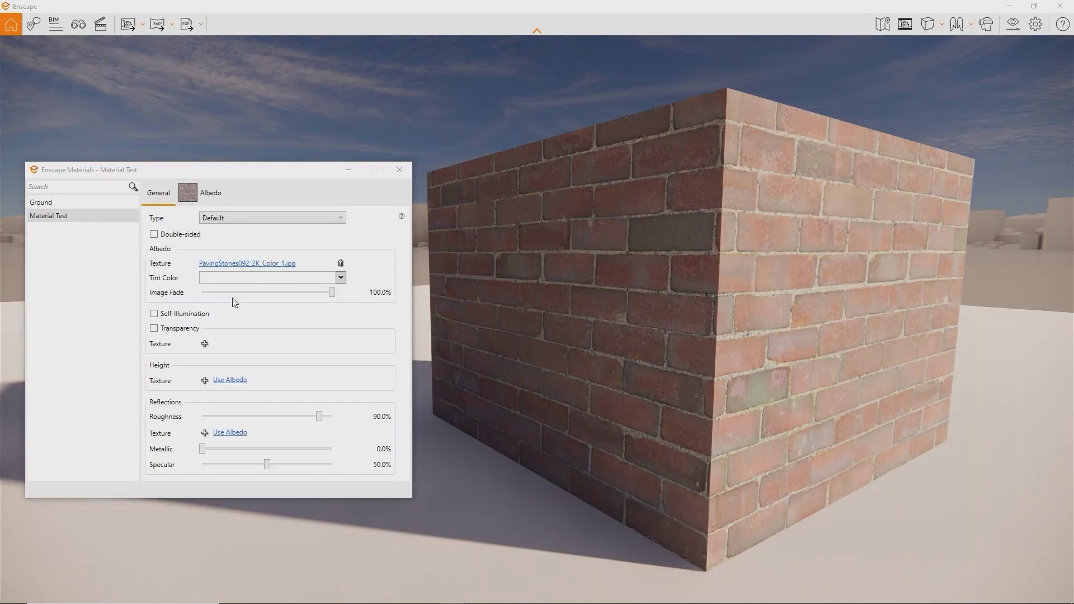
click(205, 381)
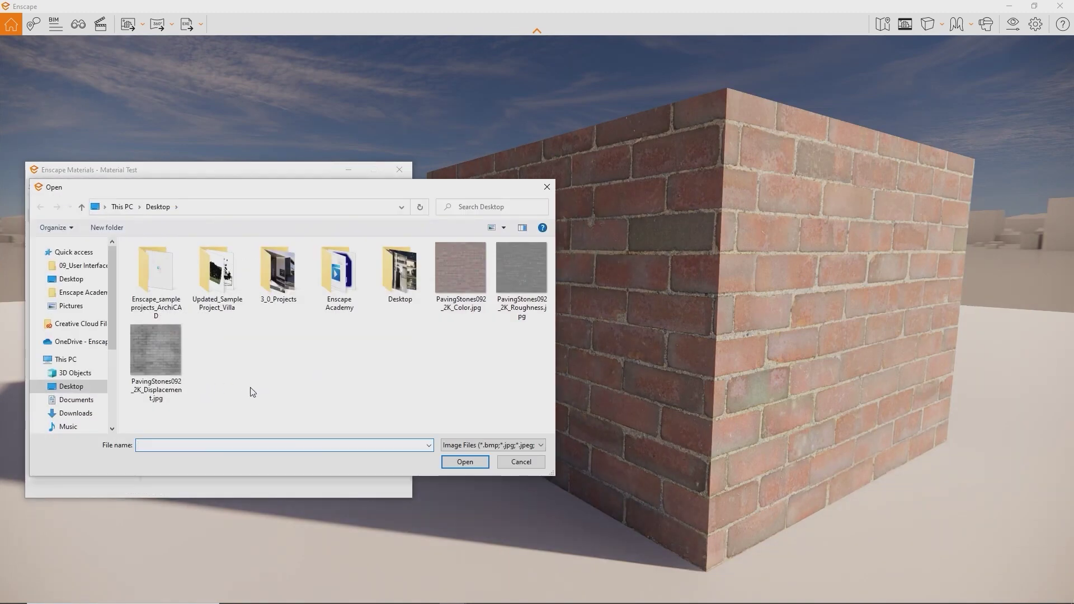
- Use PavingStones092_2K_Displacement.jpg as a bump-map height, with Image Fade and Roughness both at 0%
double_click(166, 357)
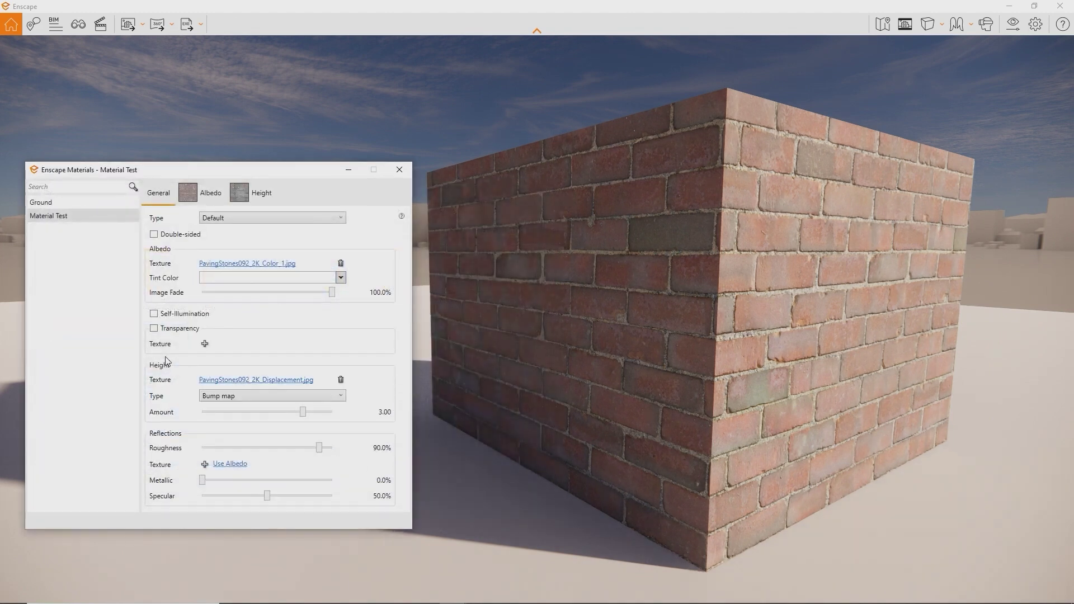
mouse_move(563, 341)
shift+right_down()
mouse_move(486, 341)
mouse_move(545, 341)
shift+right_up()
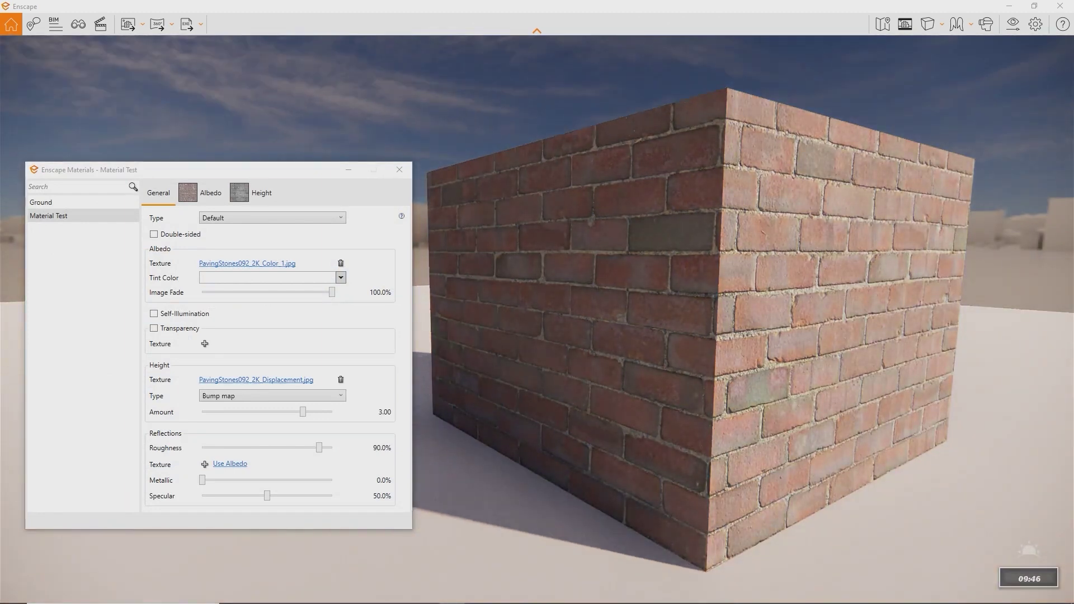
drag(327, 295, 111, 293)
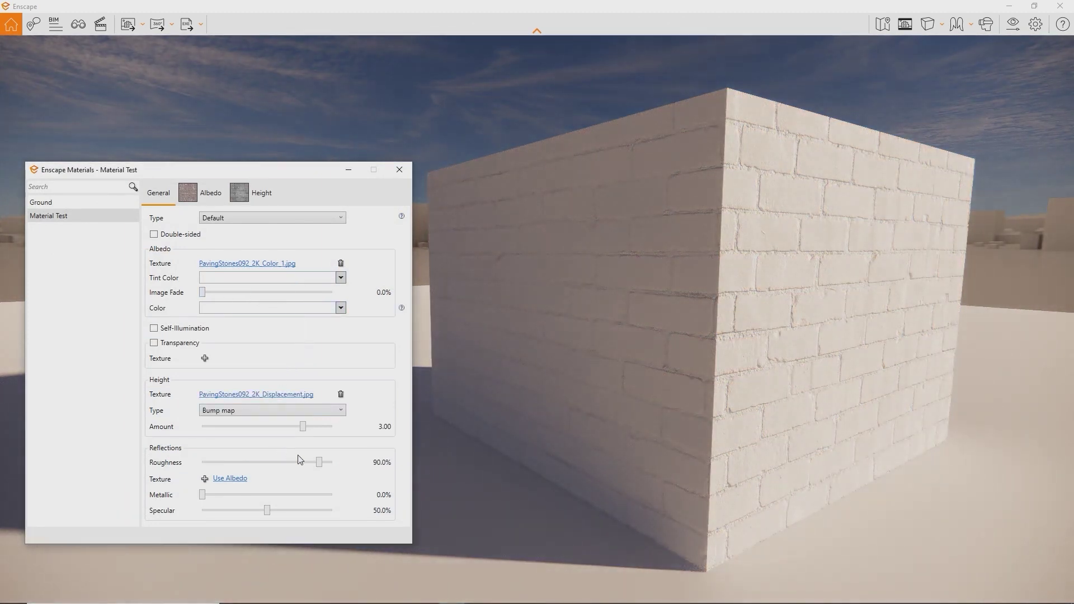
drag(319, 462, 203, 464)
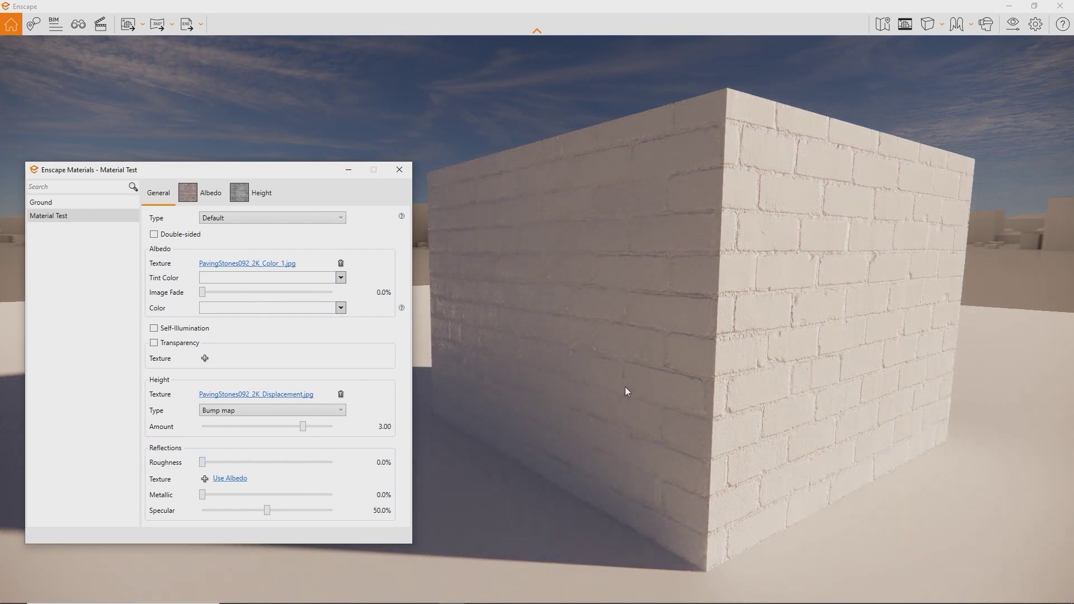
scroll(629, 391, up, 5)
mouse_move(683, 384)
right_down()
mouse_move(481, 380)
mouse_move(771, 383)
mouse_move(704, 384)
right_up()
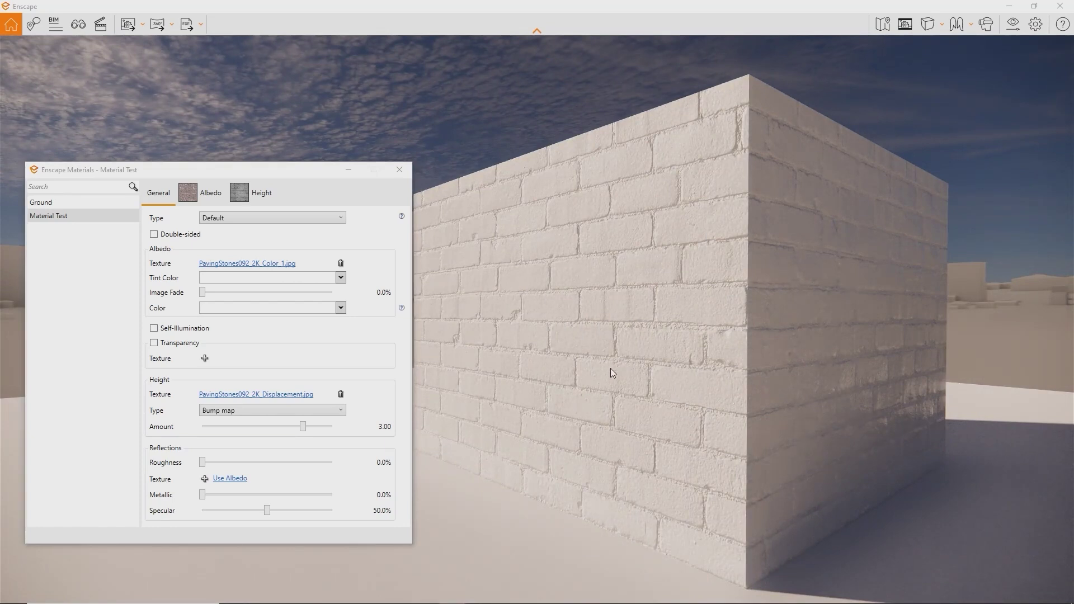
click(328, 410)
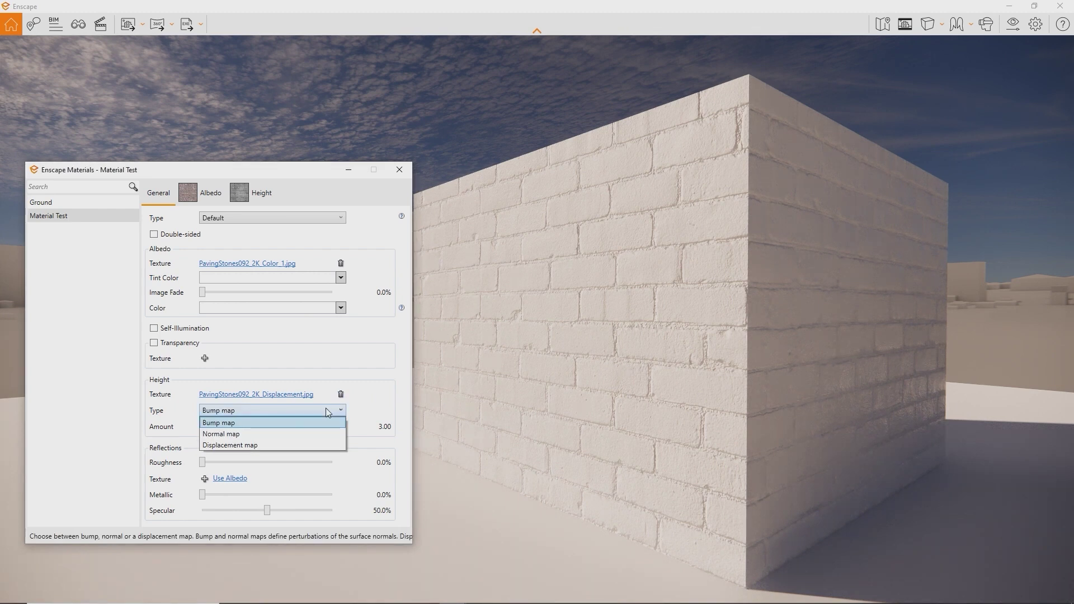
- Try the Displacement map height type, set amount 2.81, and restore Image Fade to 100%
click(314, 445)
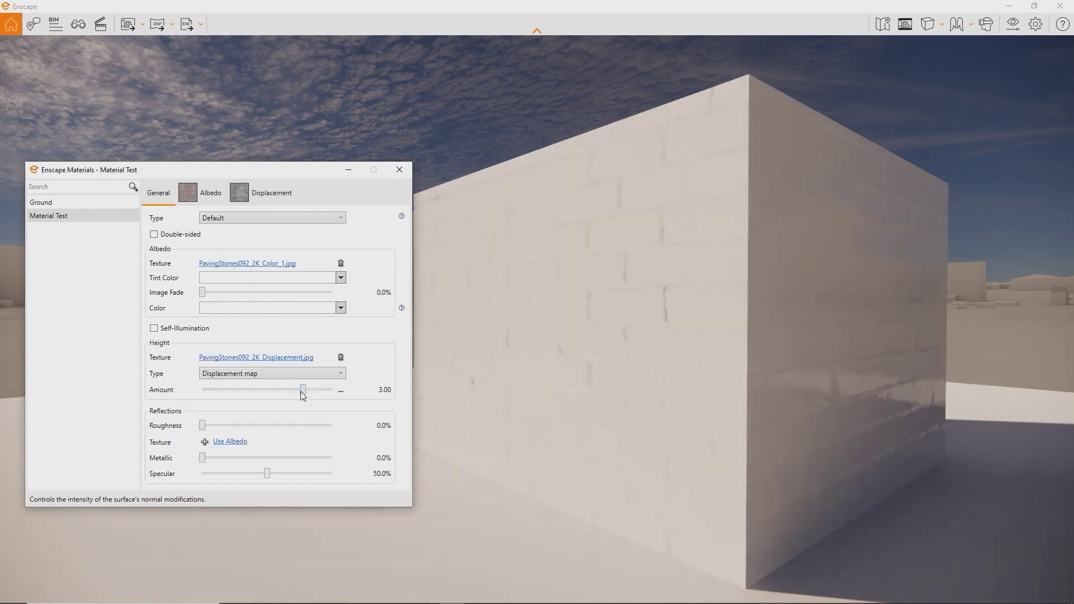
mouse_move(301, 392)
mouse_down()
mouse_move(286, 393)
mouse_move(301, 392)
mouse_up()
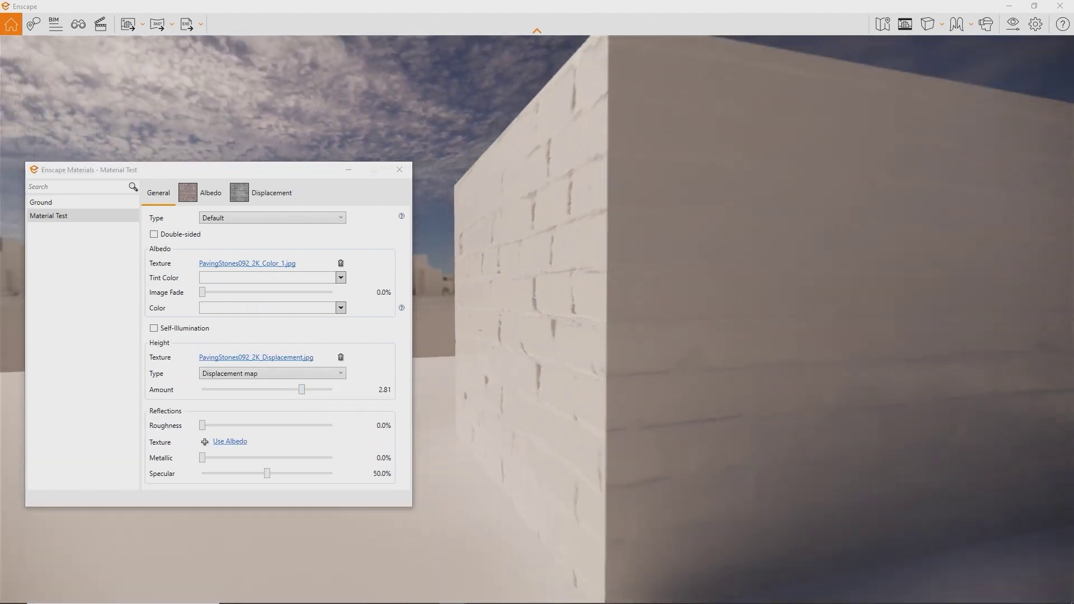
drag(205, 292, 398, 295)
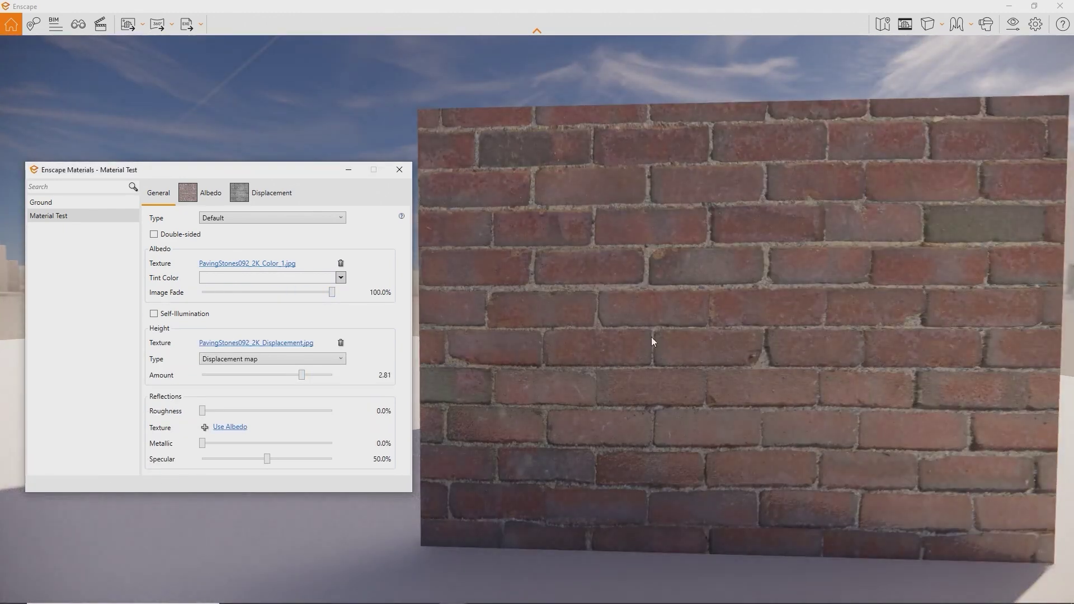
right_drag(653, 341, 464, 341)
mouse_move(691, 338)
right_down()
mouse_move(587, 338)
mouse_move(701, 338)
right_up()
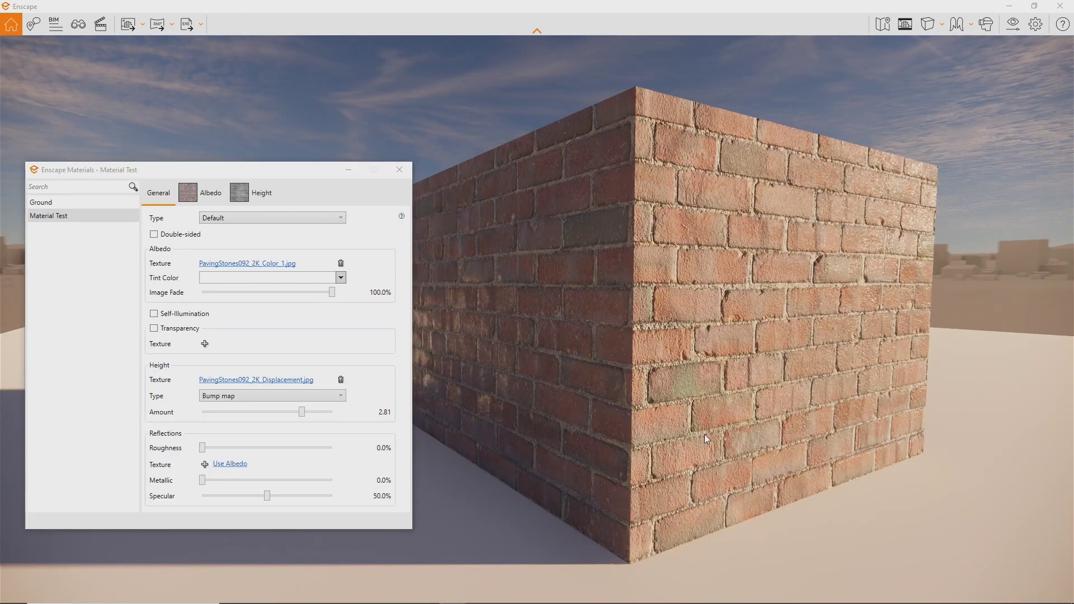
middle_drag(705, 432, 792, 425)
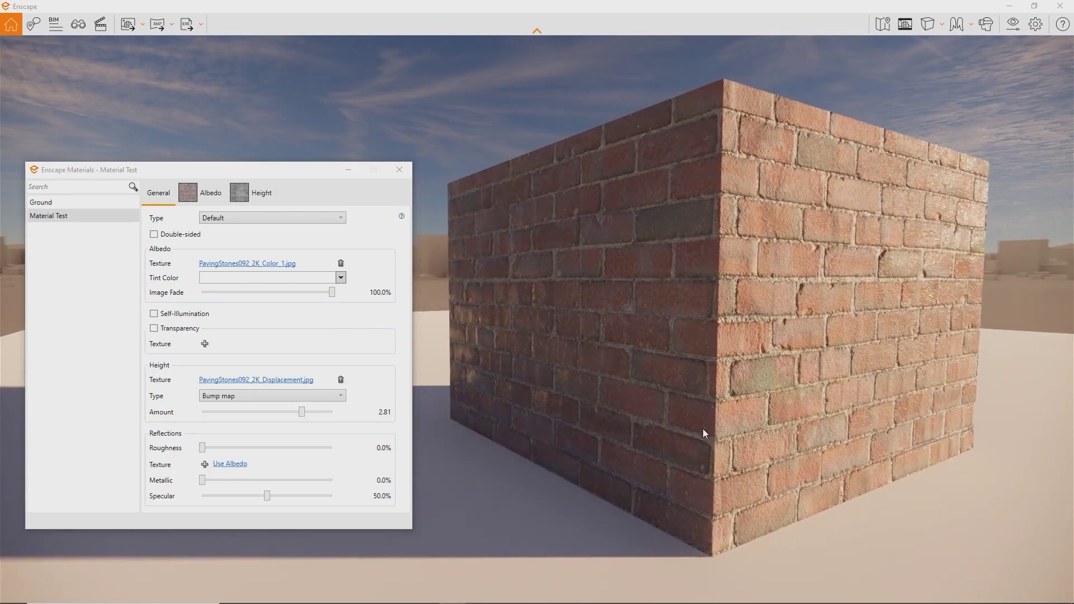
- Load PavingStones092_2K_Roughness.jpg as the reflection roughness texture and lower Image Fade to 60.9%
click(204, 464)
double_click(519, 266)
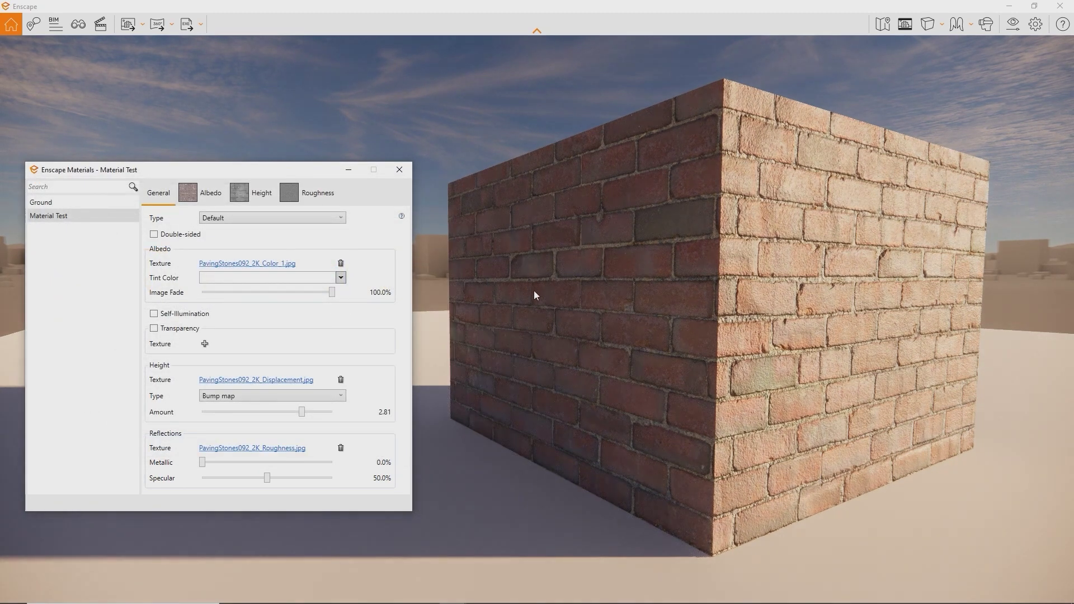
mouse_move(596, 321)
right_down()
mouse_move(425, 303)
mouse_move(767, 313)
mouse_move(605, 320)
right_up()
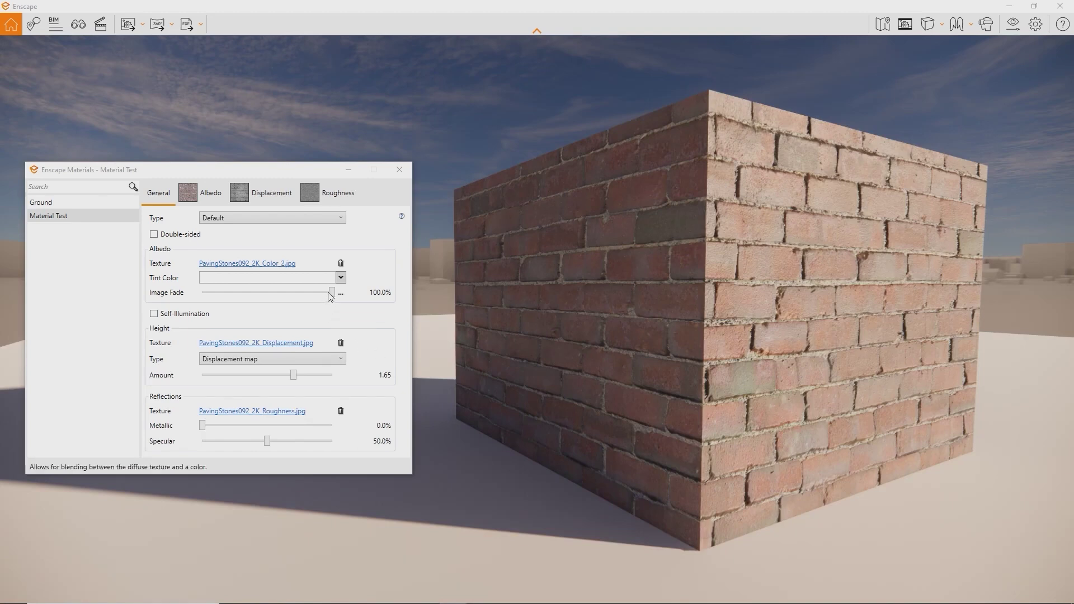
drag(333, 292, 280, 292)
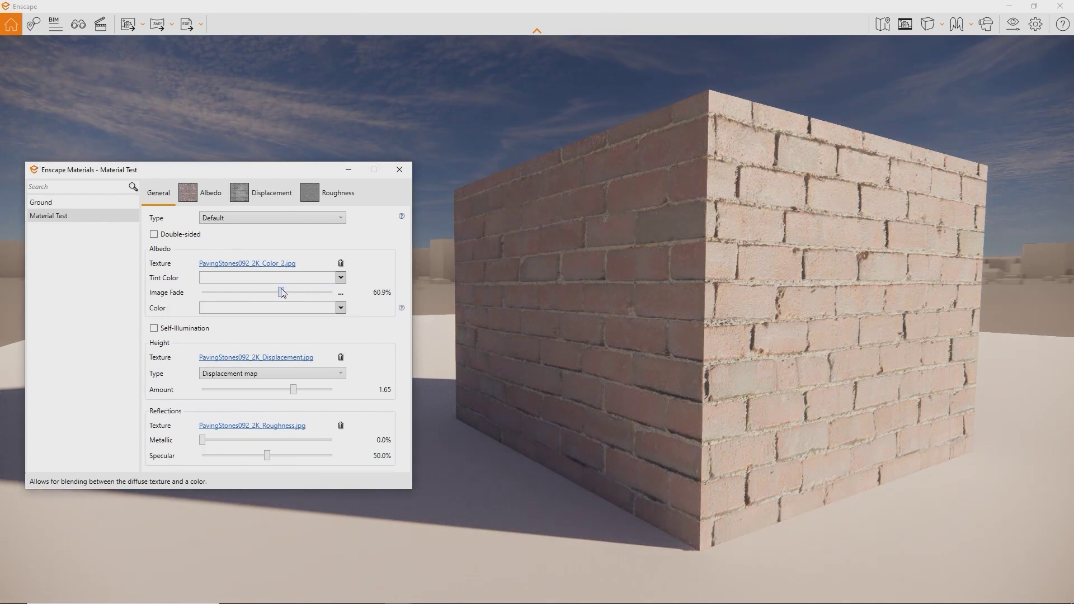
- Tint the brick albedo with a green swatch and raise Image Fade to about 82.8%
click(302, 308)
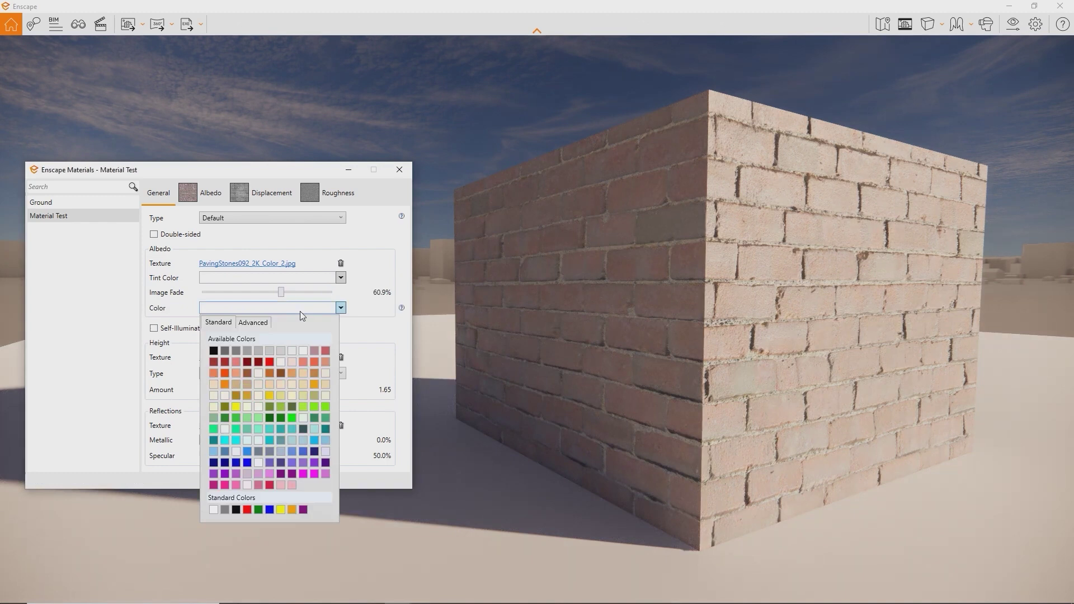
click(281, 407)
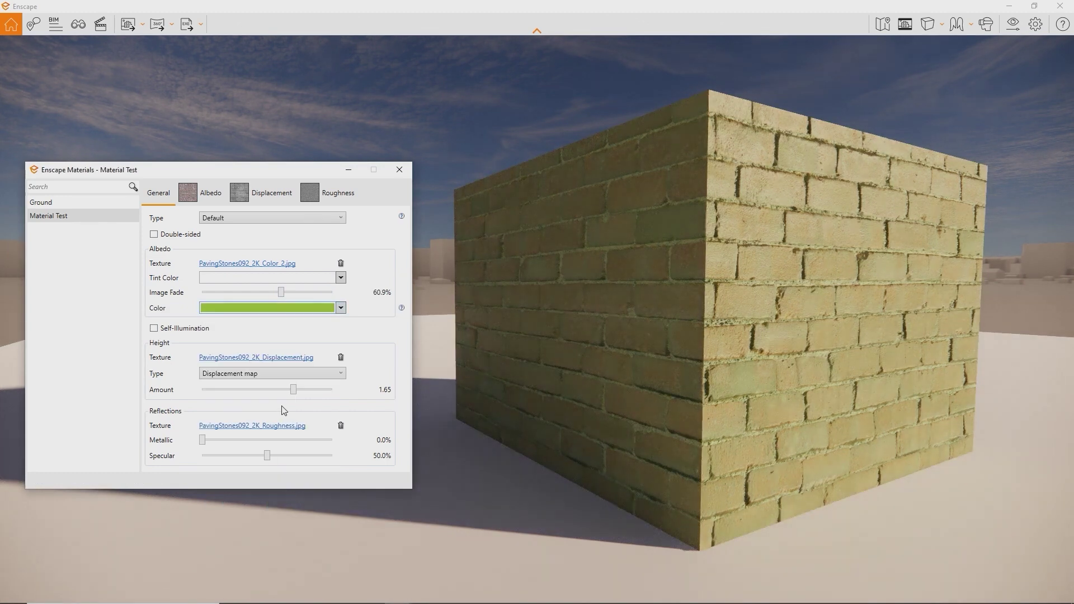
drag(281, 292, 233, 285)
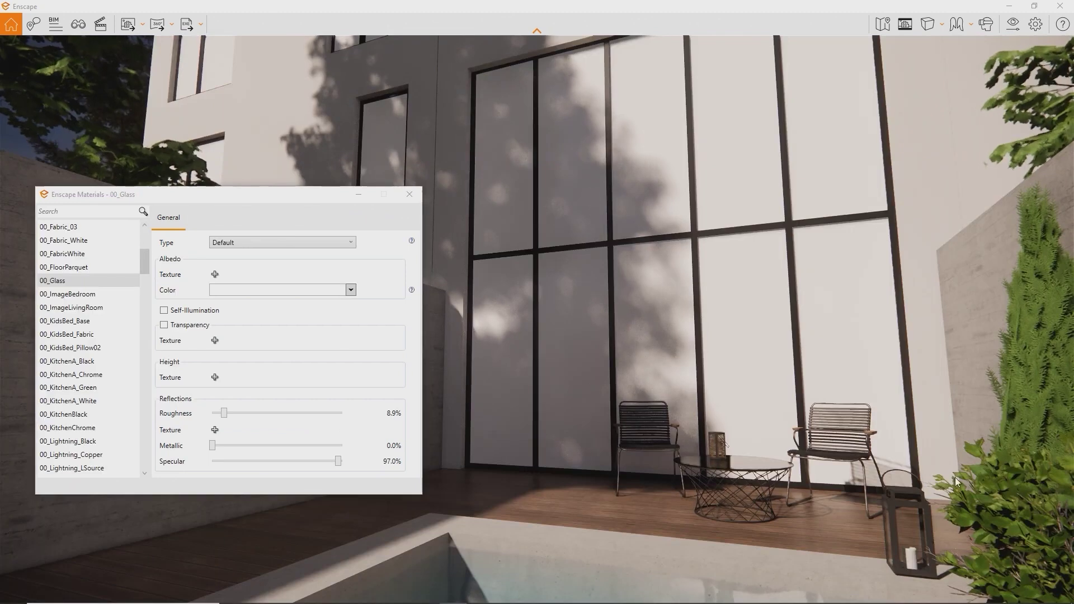
- Enable transparency on 00_Glass with about 16% opacity and 0% roughness
click(164, 324)
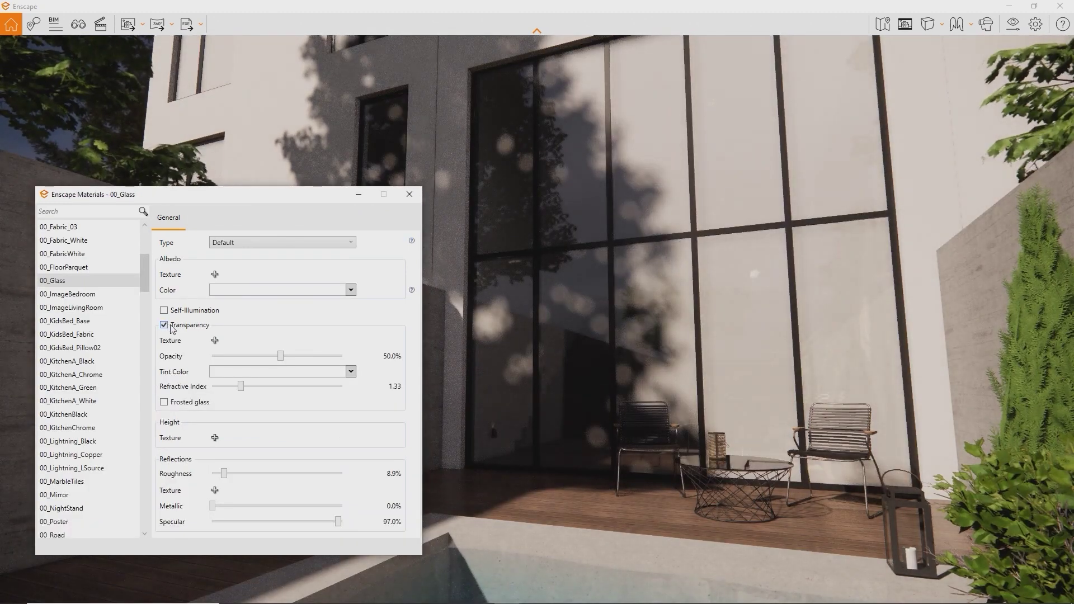
drag(281, 359, 204, 353)
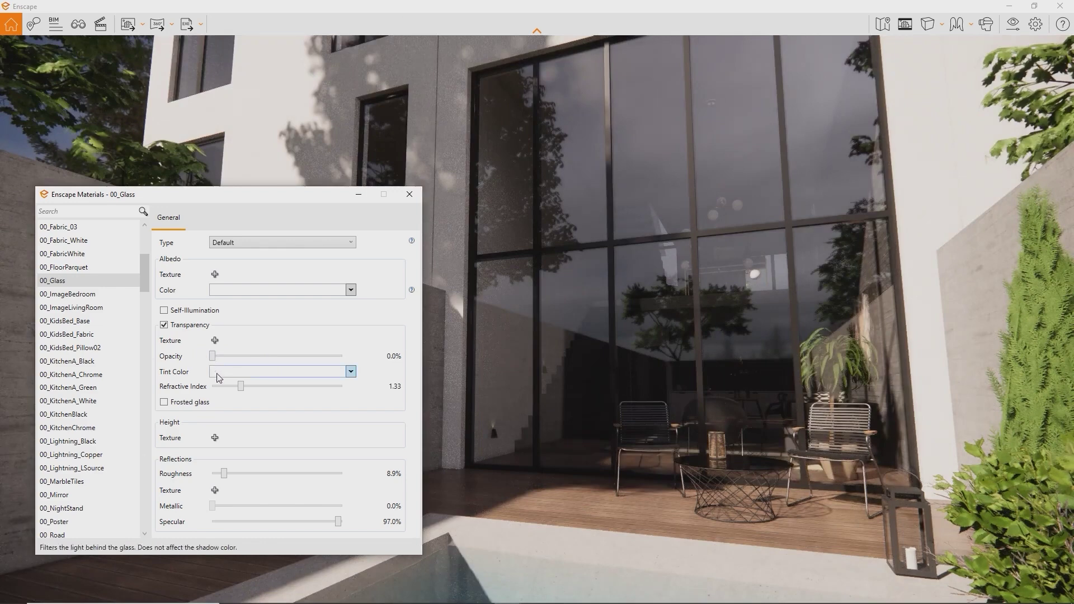
drag(227, 475, 212, 472)
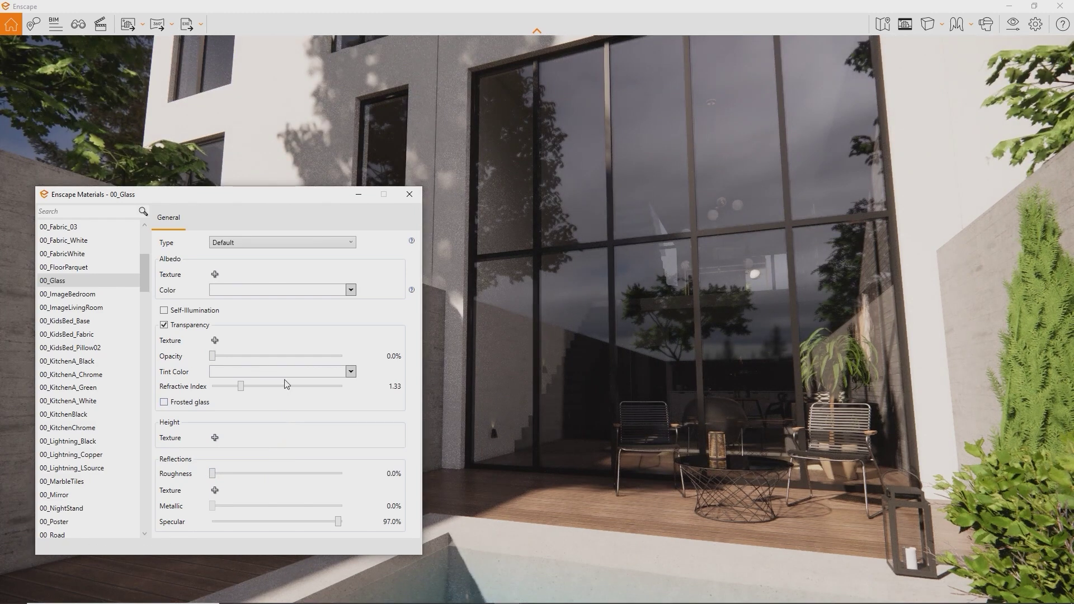
- Set the glass colour to black, raise opacity slightly and add a touch of metallic
click(351, 290)
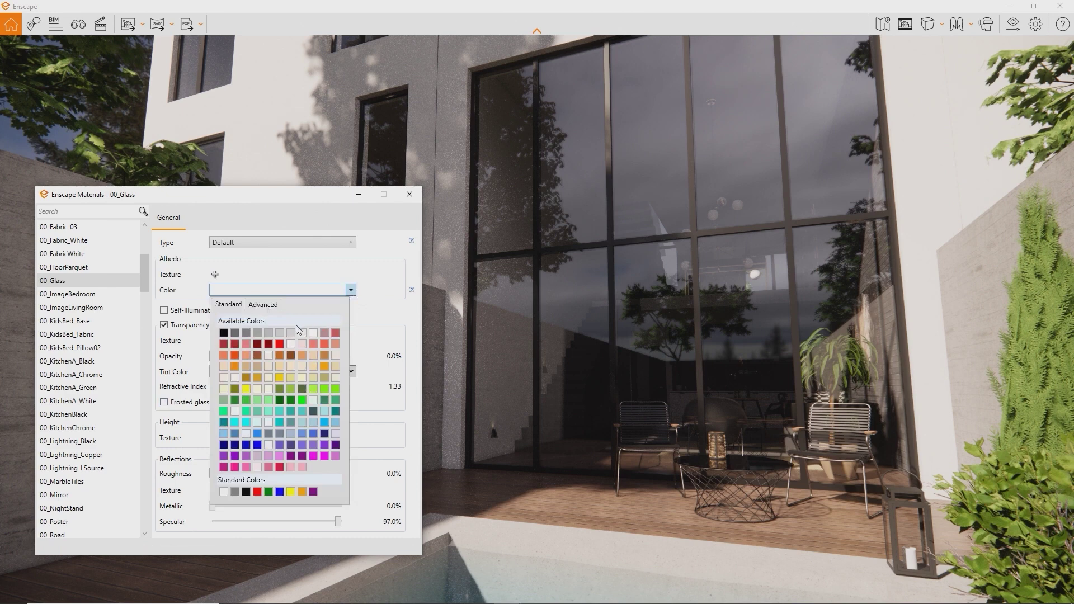
click(235, 333)
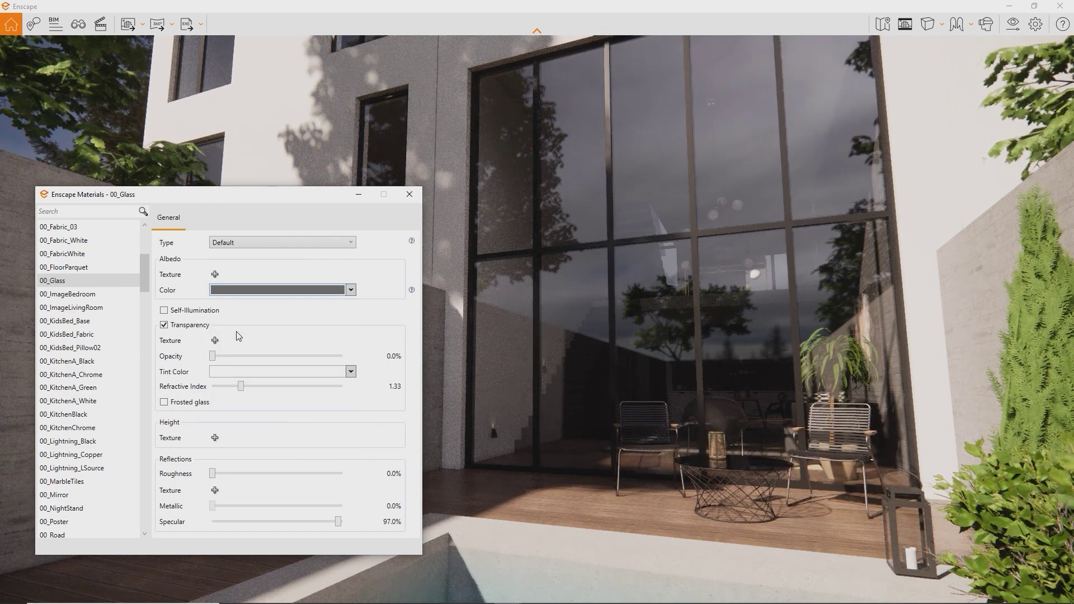
drag(214, 355, 241, 361)
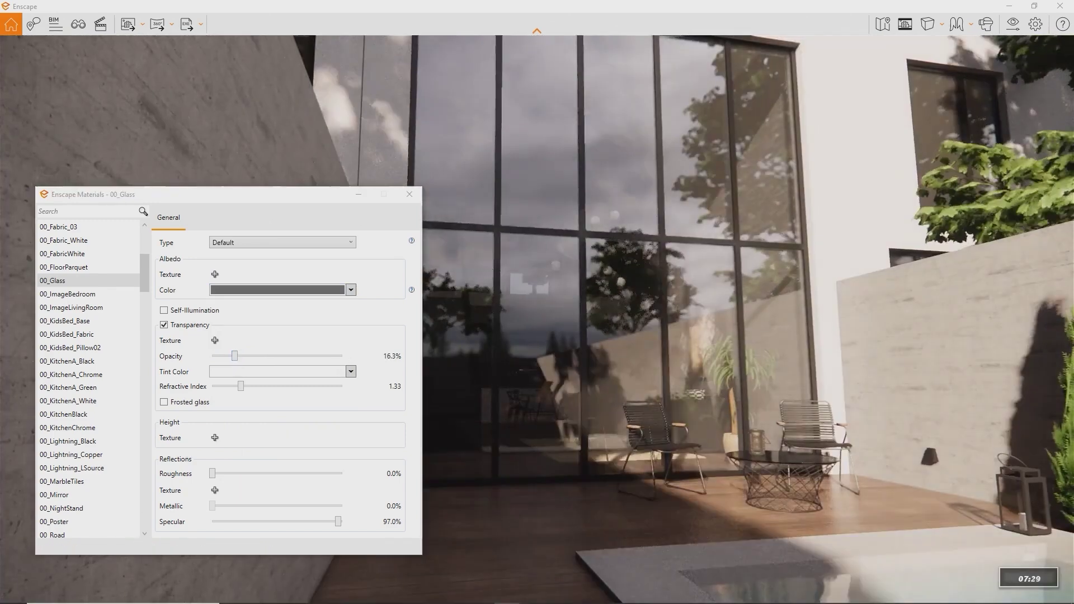
key(i)
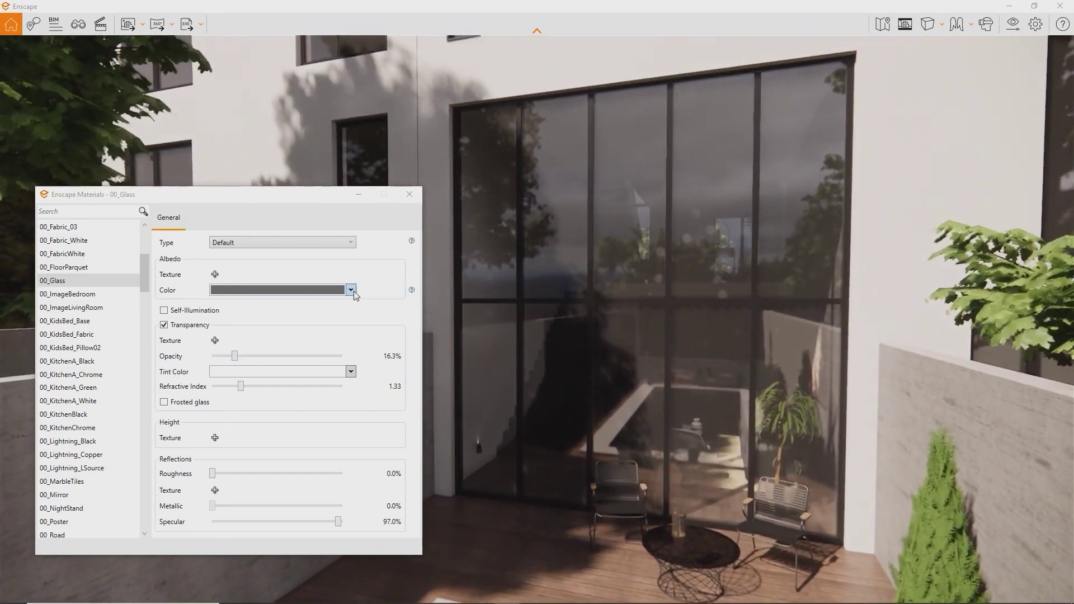
click(351, 289)
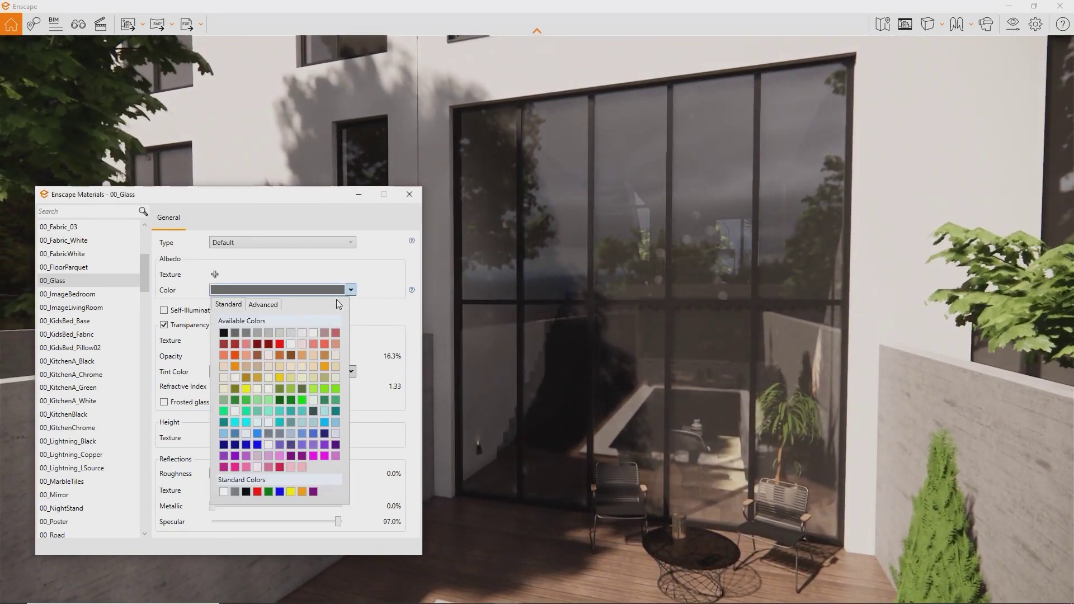
click(242, 495)
right_drag(558, 363, 615, 355)
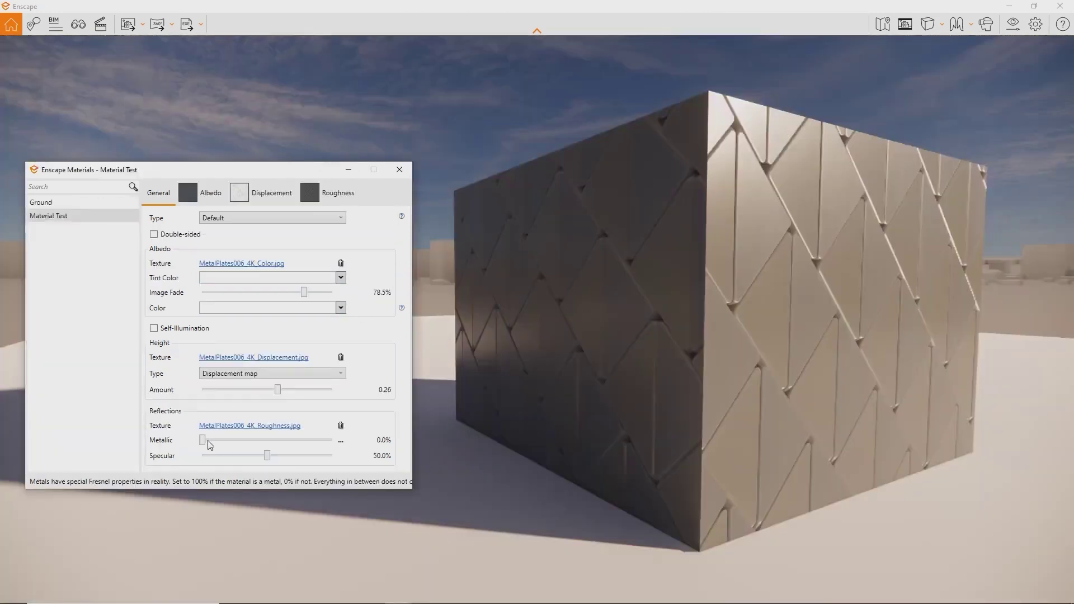
drag(209, 444, 346, 442)
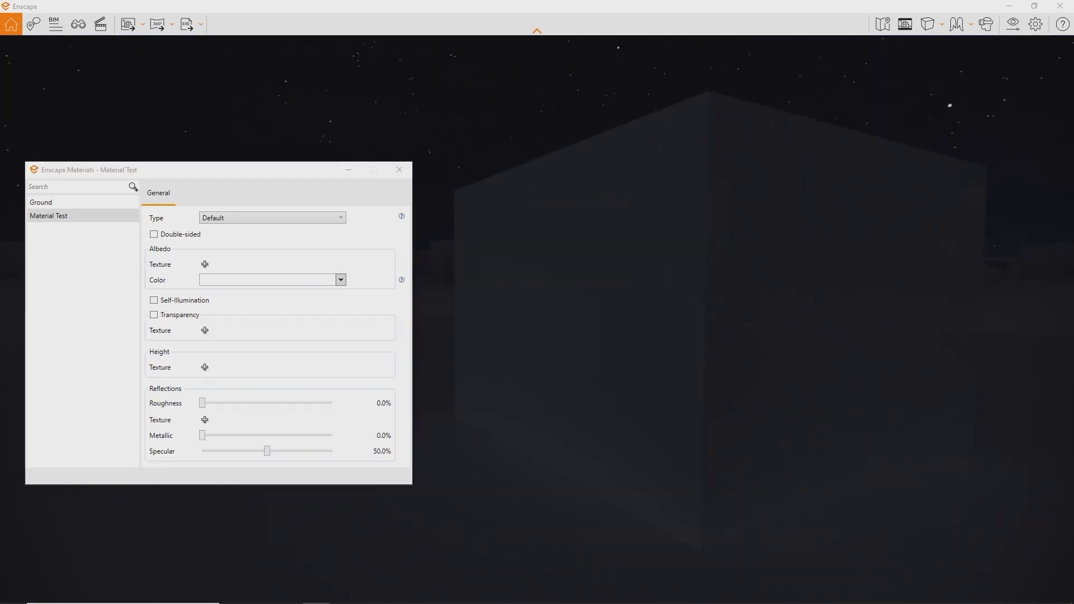
- Enable self-illumination on Material Test with a yellow-green glow colour
click(154, 301)
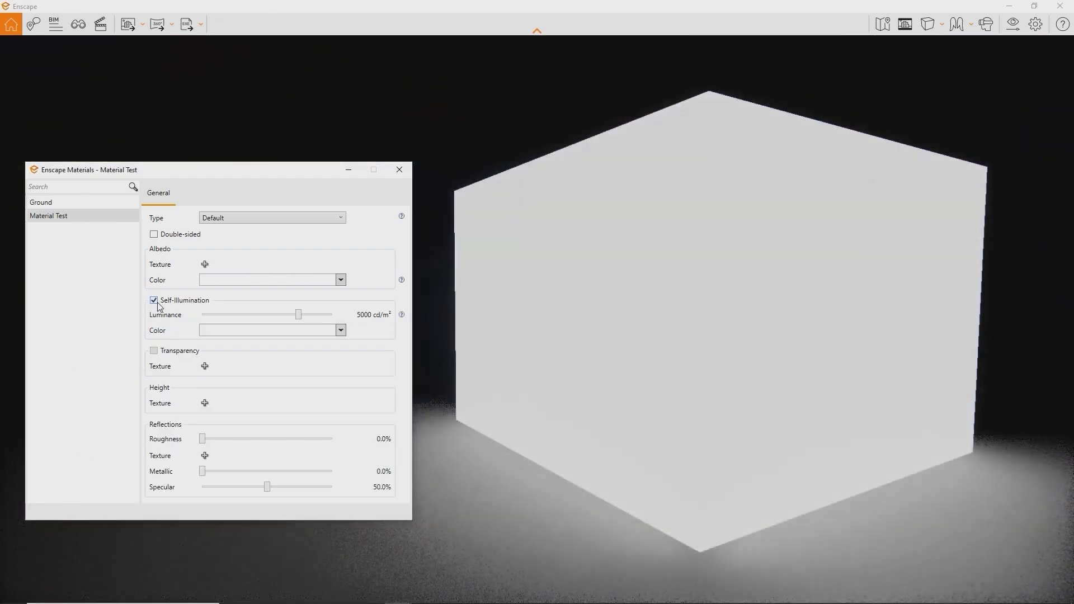
click(296, 331)
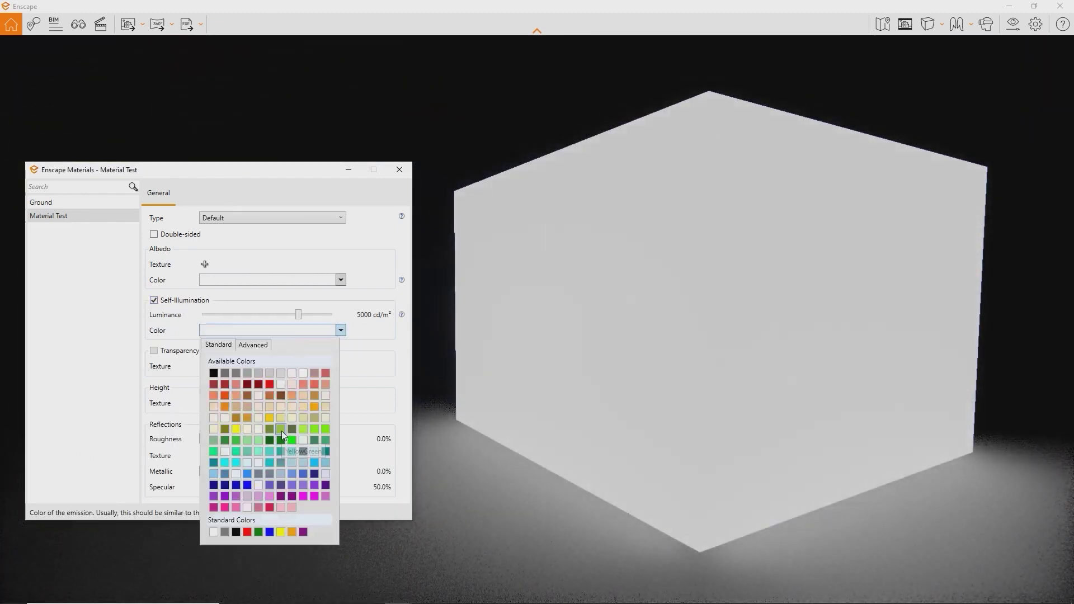
click(280, 430)
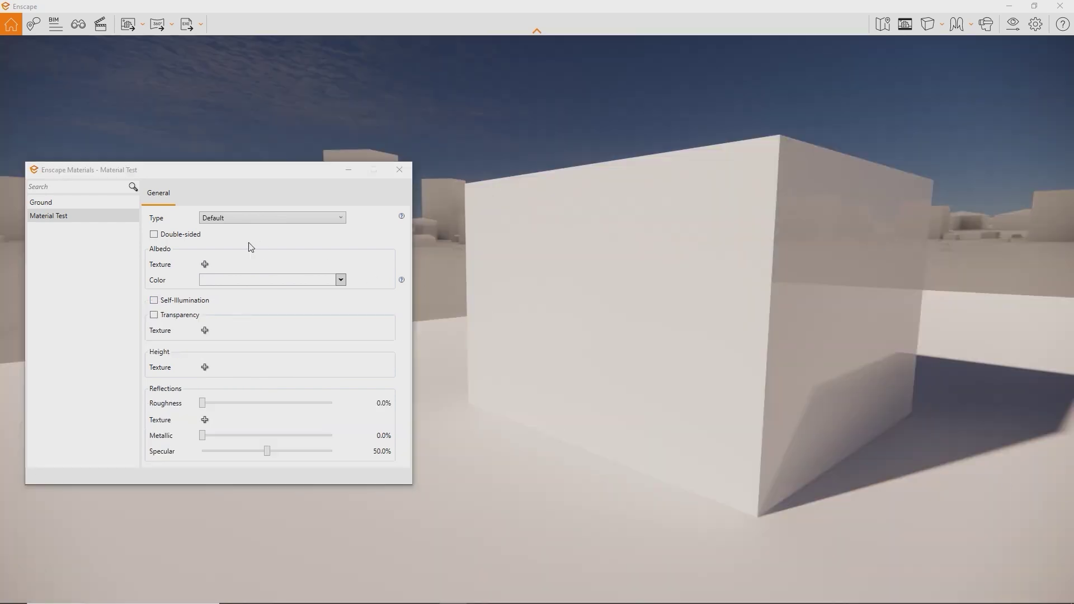
click(205, 264)
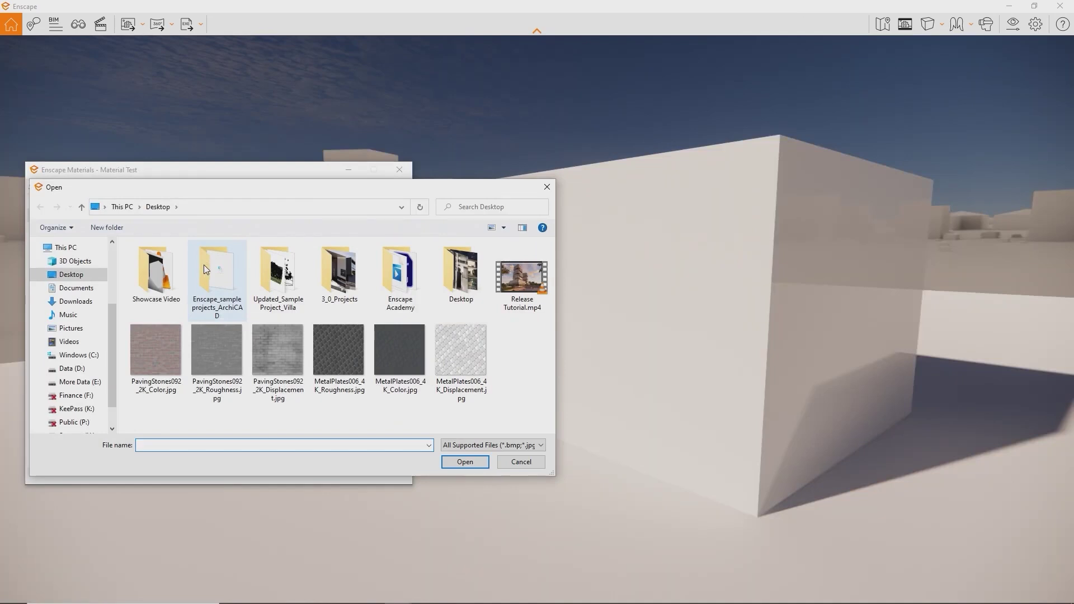
- Apply Release Tutorial.mp4 as the Material Test albedo video texture
double_click(504, 289)
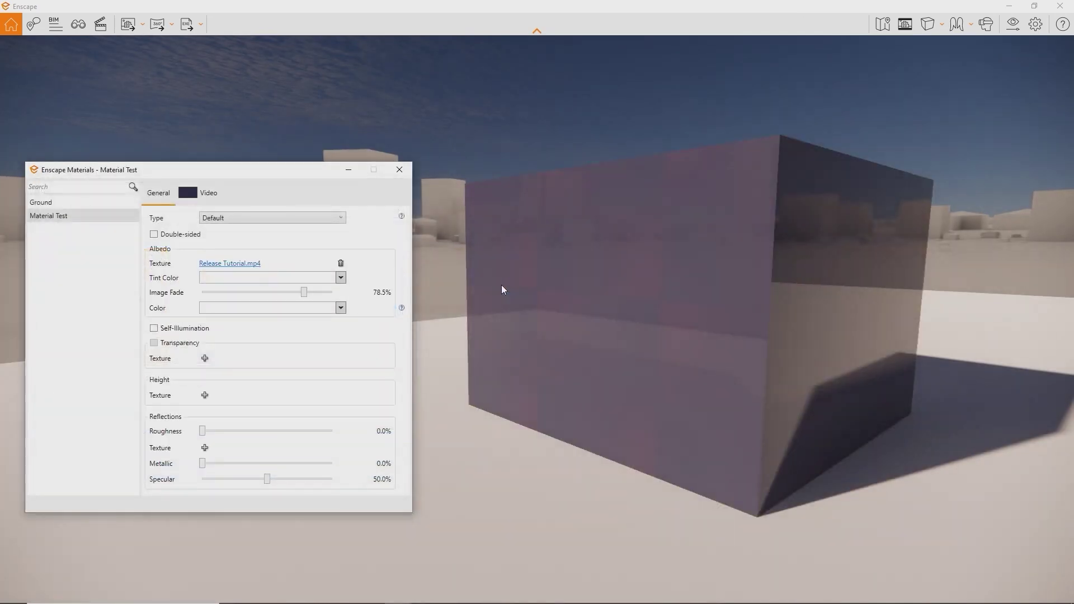
mouse_move(501, 286)
mouse_down()
mouse_move(485, 281)
mouse_move(507, 288)
mouse_up()
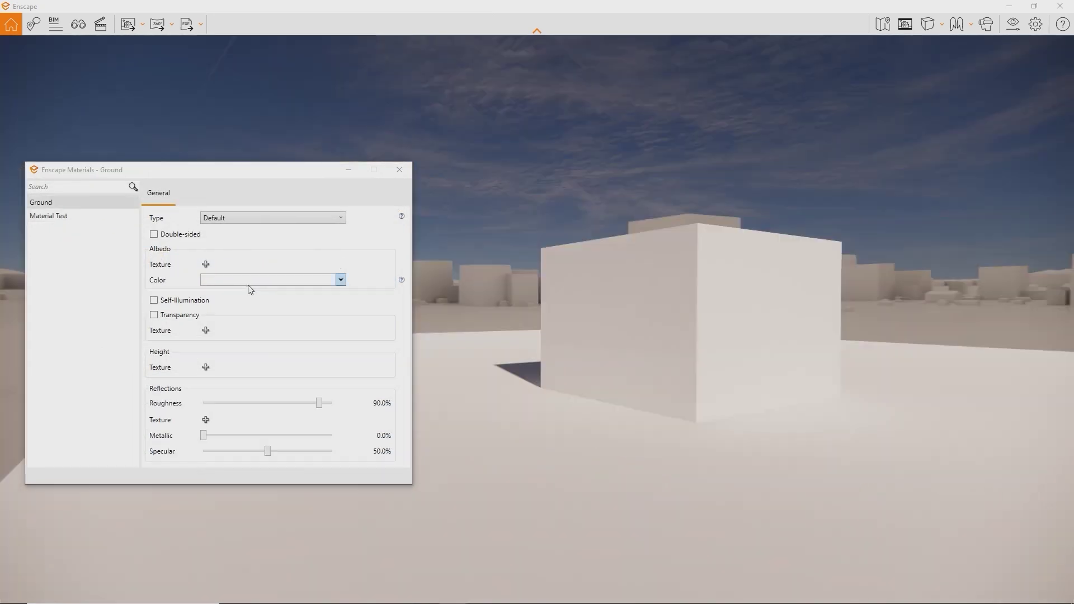
- Give the Ground material a green colour and the Grass type, then change its type to Water
click(247, 282)
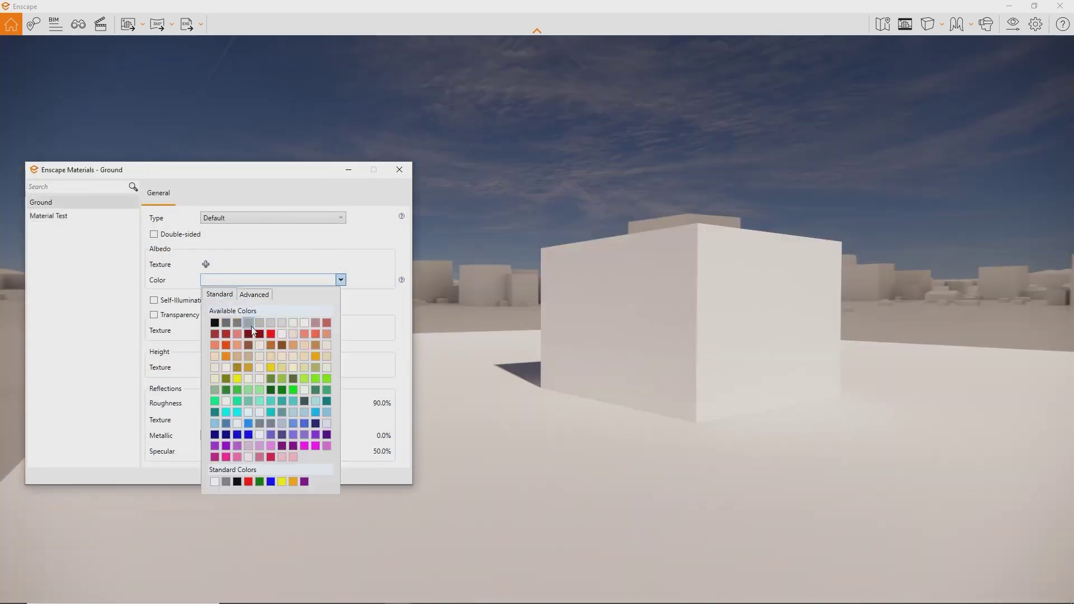
click(271, 384)
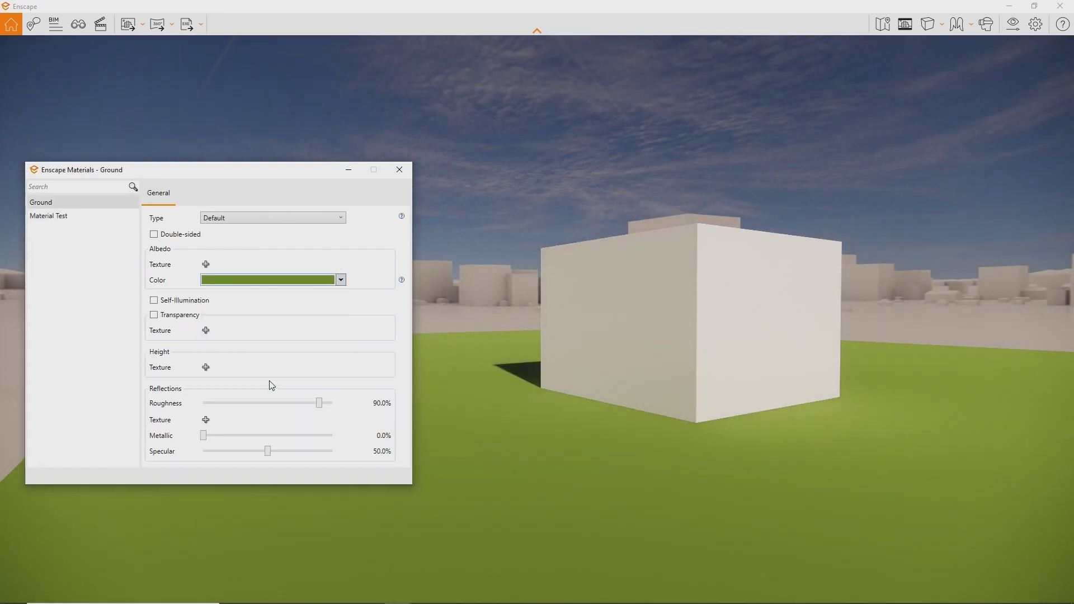
click(260, 223)
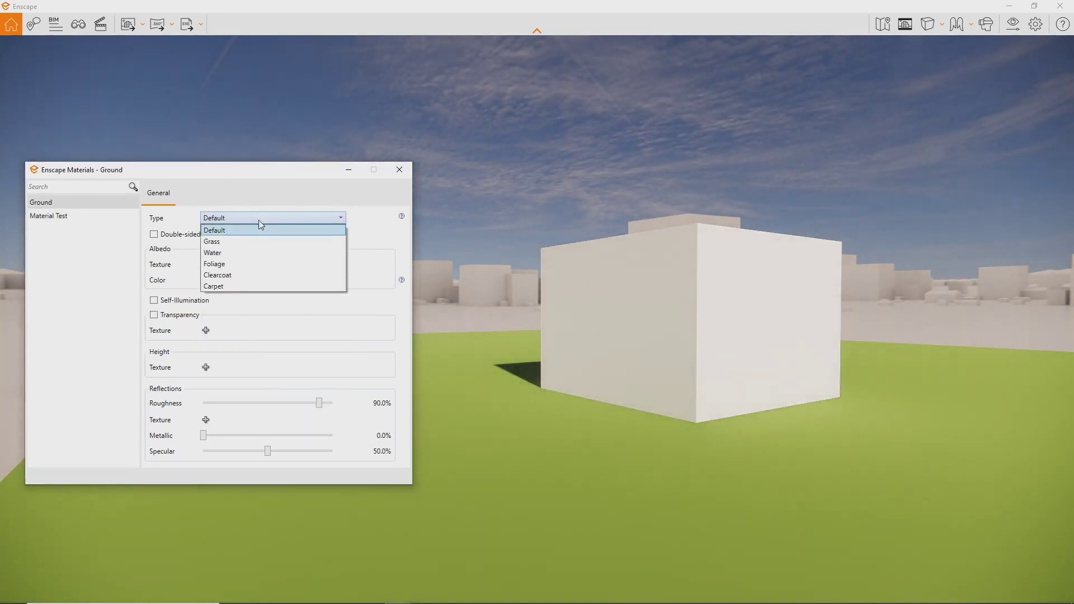
click(252, 243)
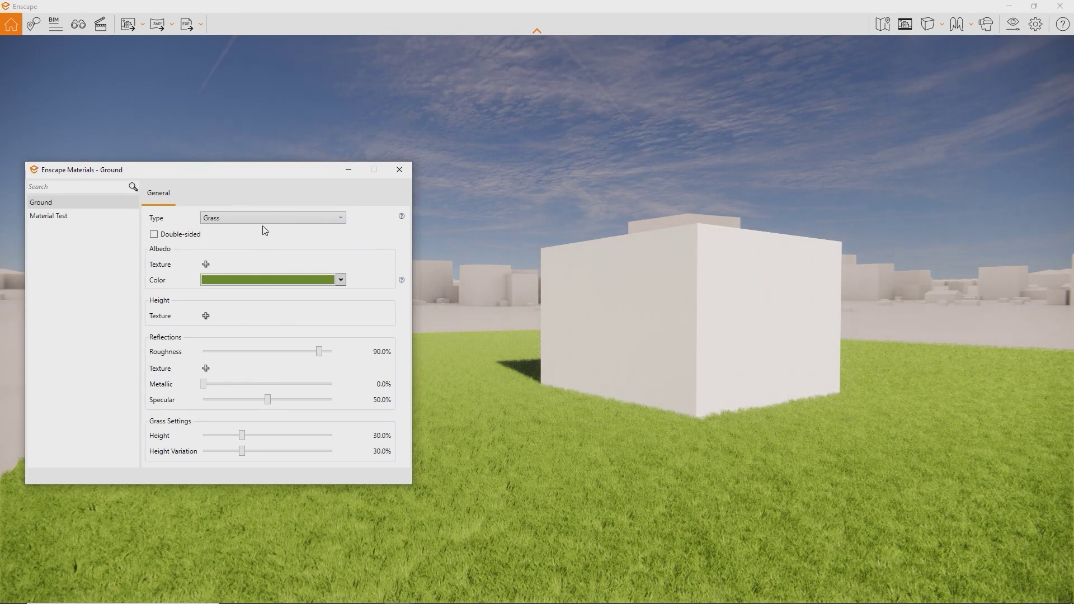
click(266, 220)
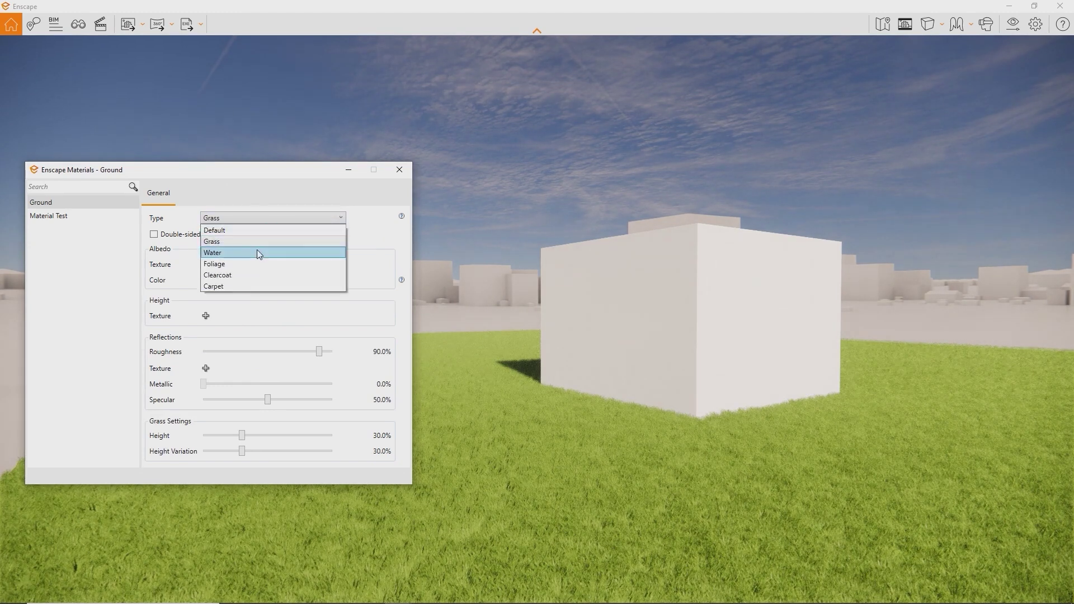
click(256, 252)
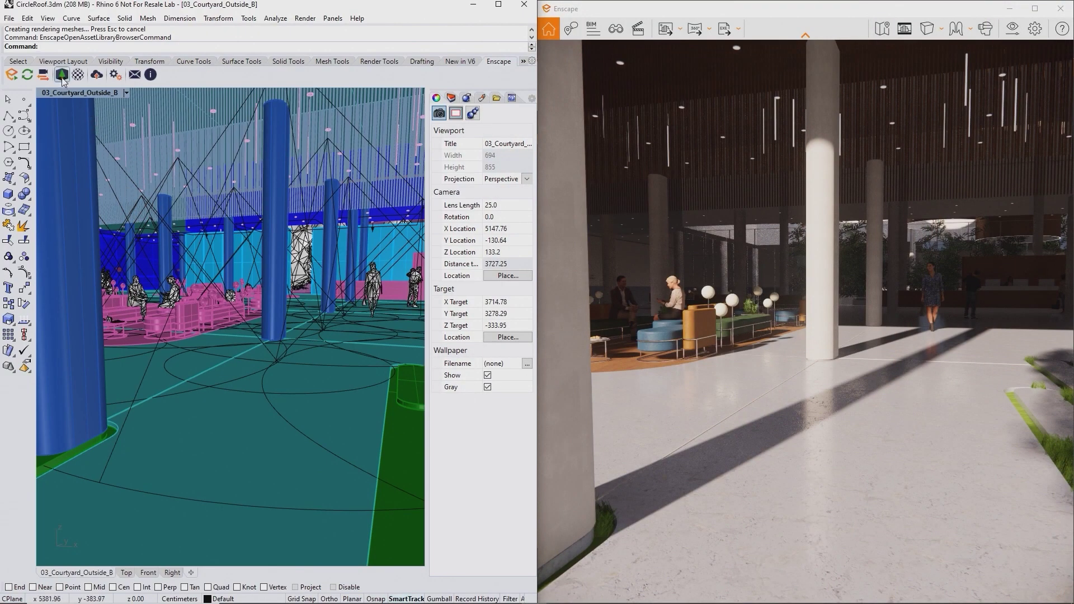
- From the Enscape Asset Library, place the Standing 02 man in sunglasses on the courtyard floor
click(62, 76)
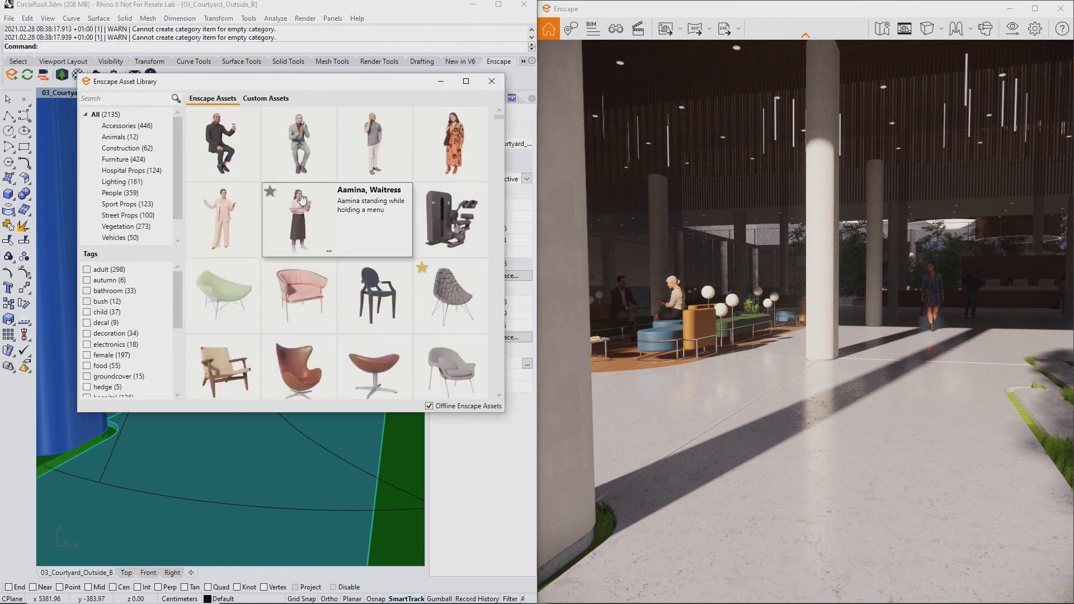
scroll(339, 240, down, 5)
scroll(381, 252, down, 3)
scroll(439, 252, down, 5)
scroll(440, 253, down, 3)
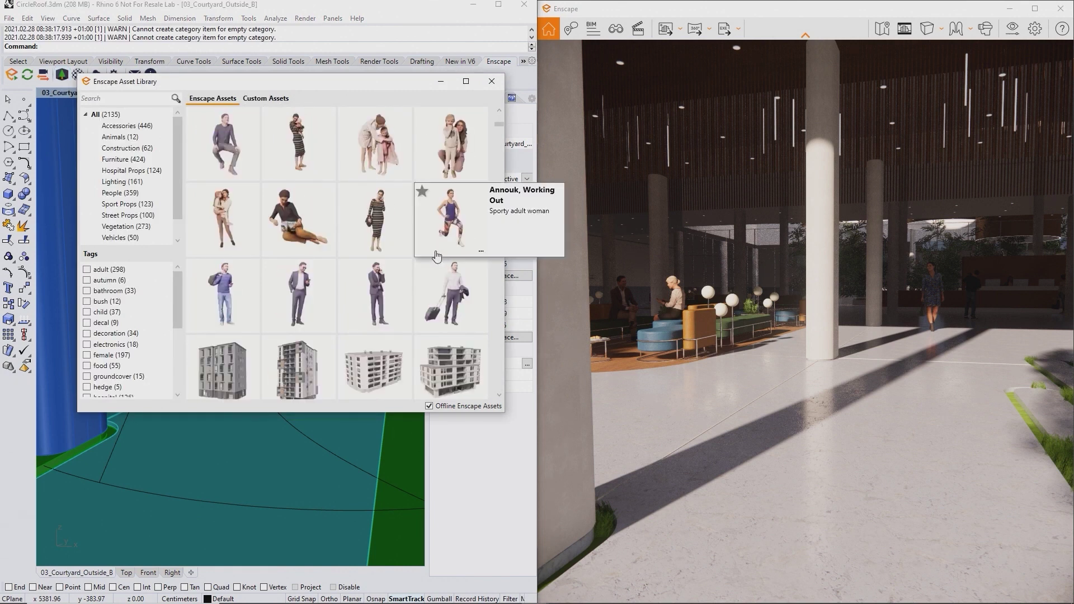
mouse_move(390, 269)
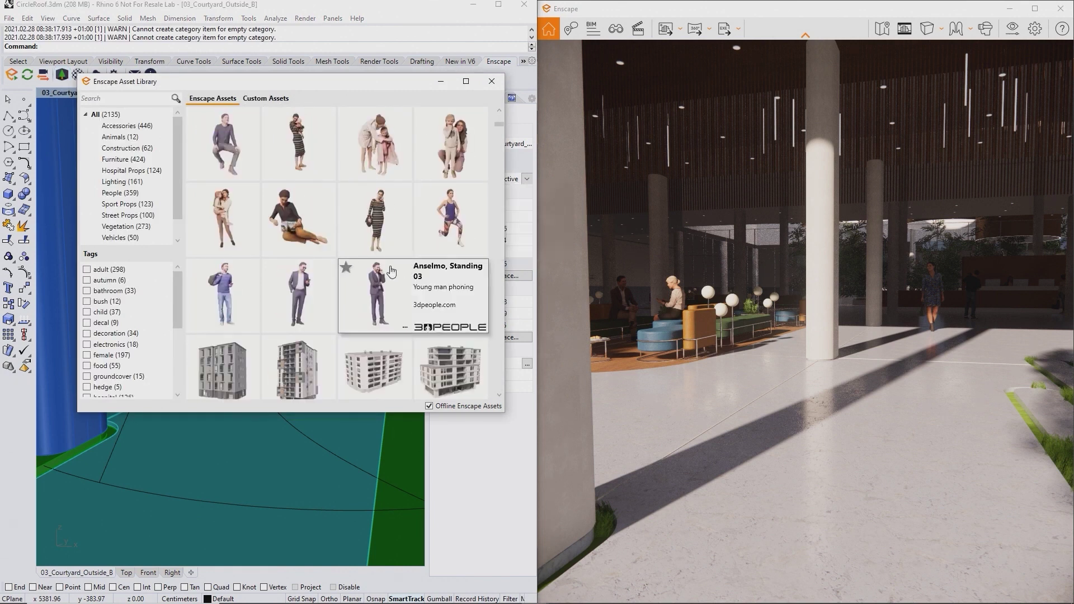
click(307, 298)
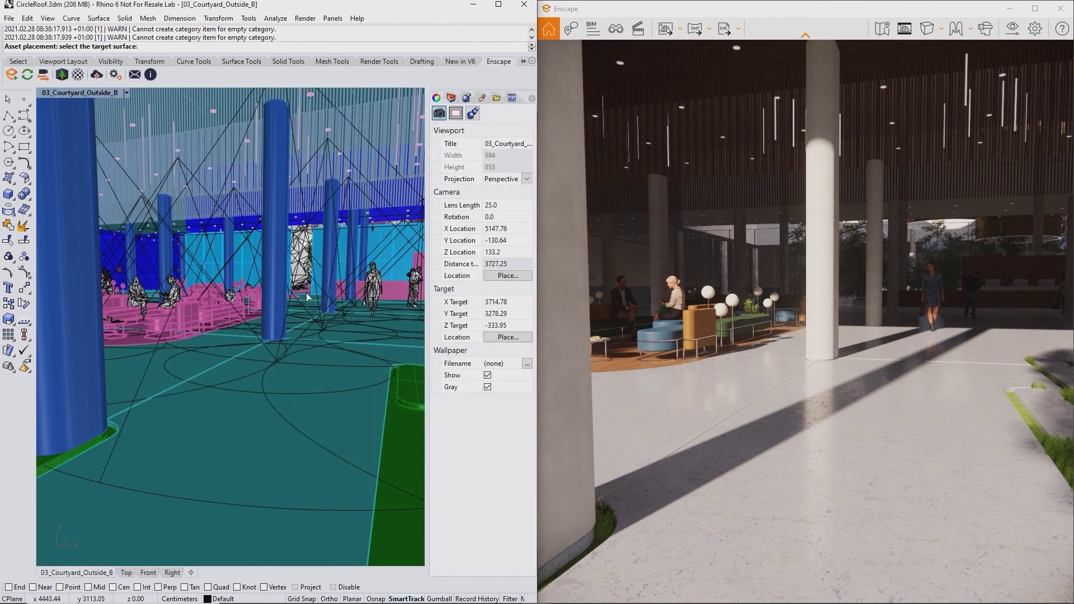
click(234, 392)
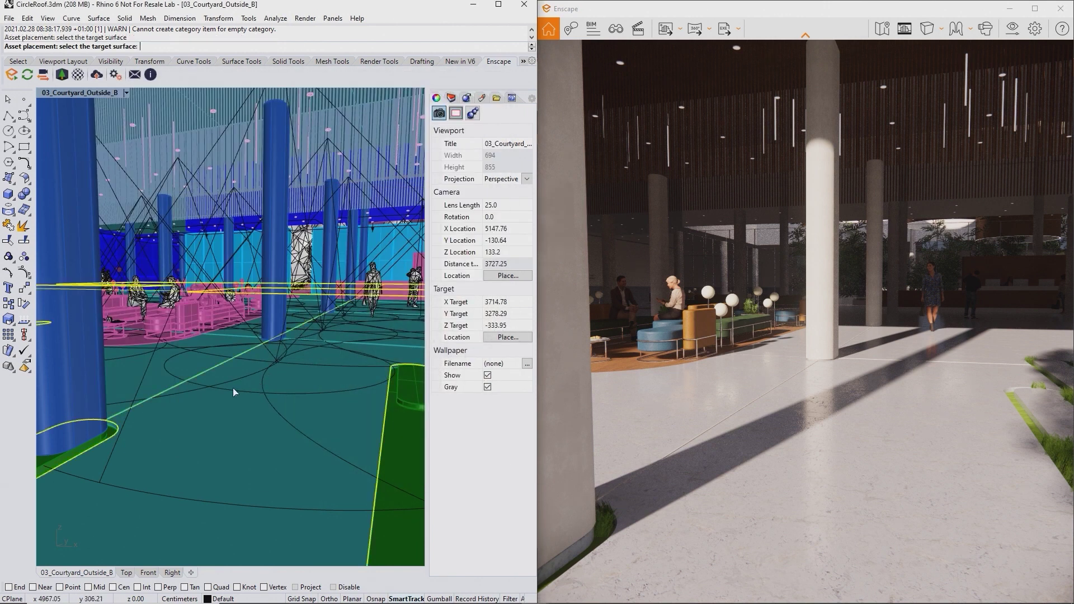
click(223, 399)
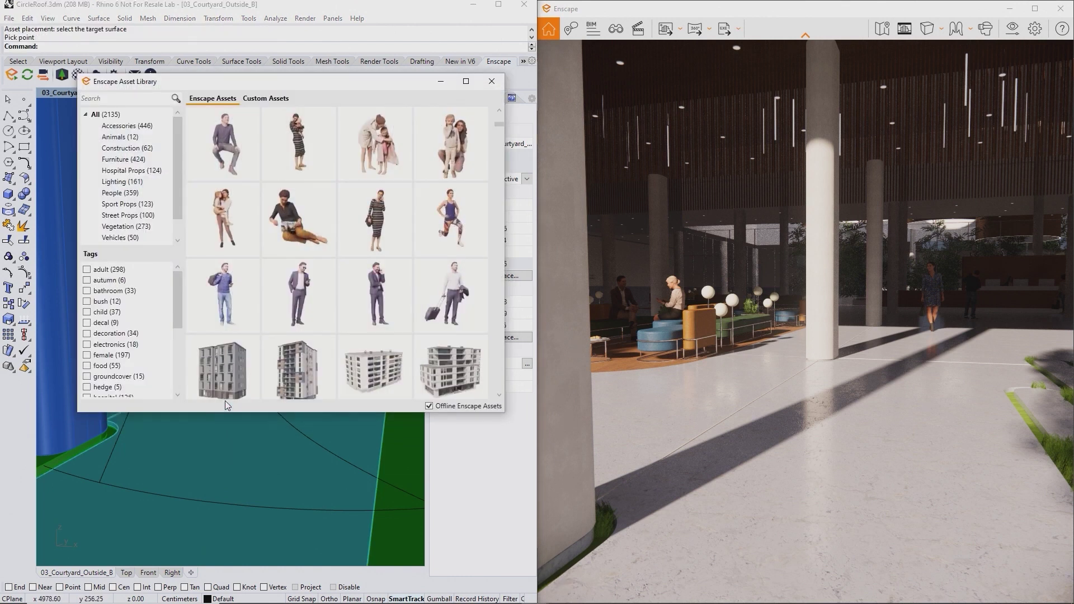
- Minimize the asset library and orbit the Enscape render around the placed man
click(438, 84)
drag(699, 291, 690, 269)
key(w)
right_drag(690, 269, 559, 274)
right_drag(806, 302, 665, 302)
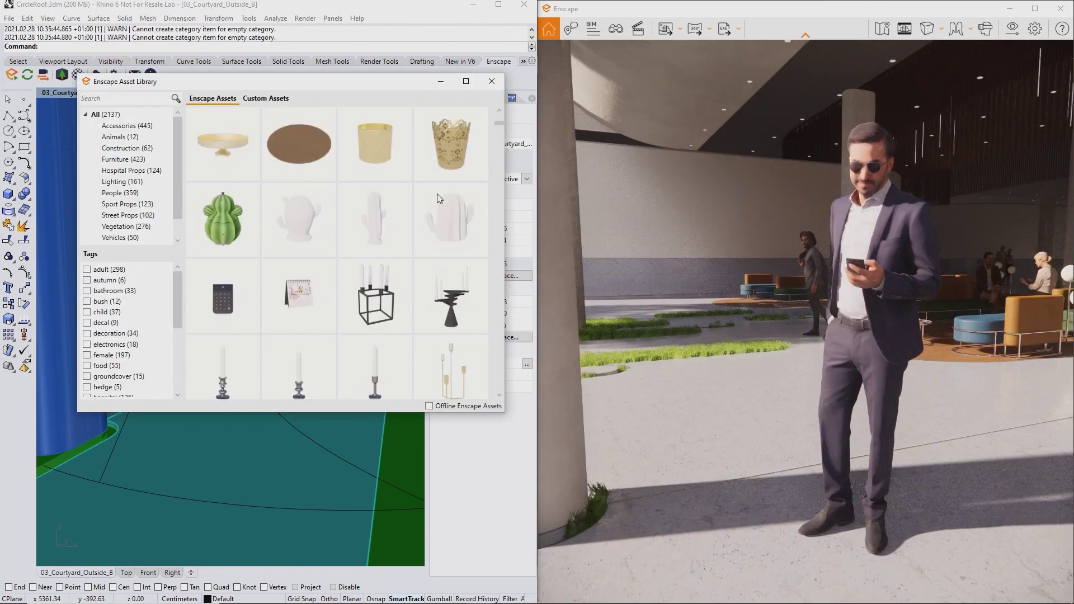
- Switch the asset library to Offline Enscape Assets using the existing downloaded folder
scroll(438, 194, down, 6)
scroll(437, 194, down, 10)
scroll(439, 198, down, 10)
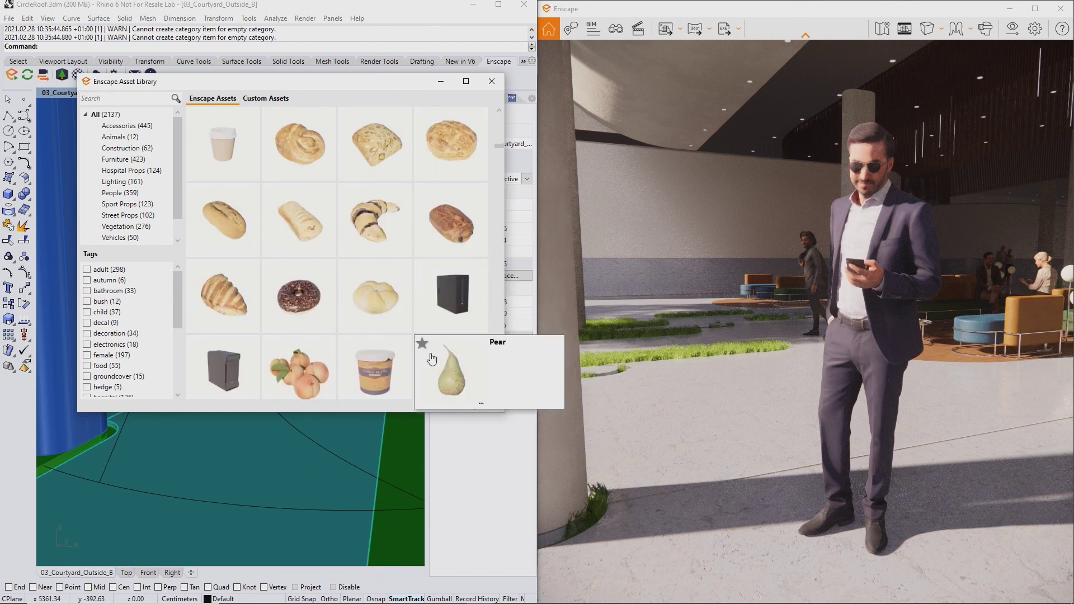
scroll(432, 358, down, 1)
scroll(433, 358, down, 4)
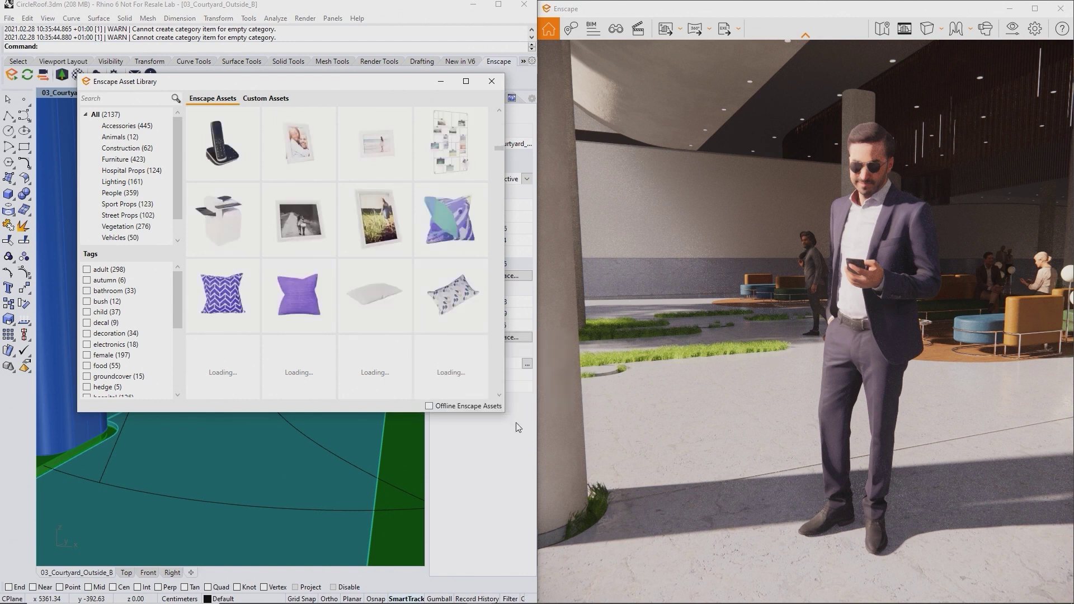
click(428, 407)
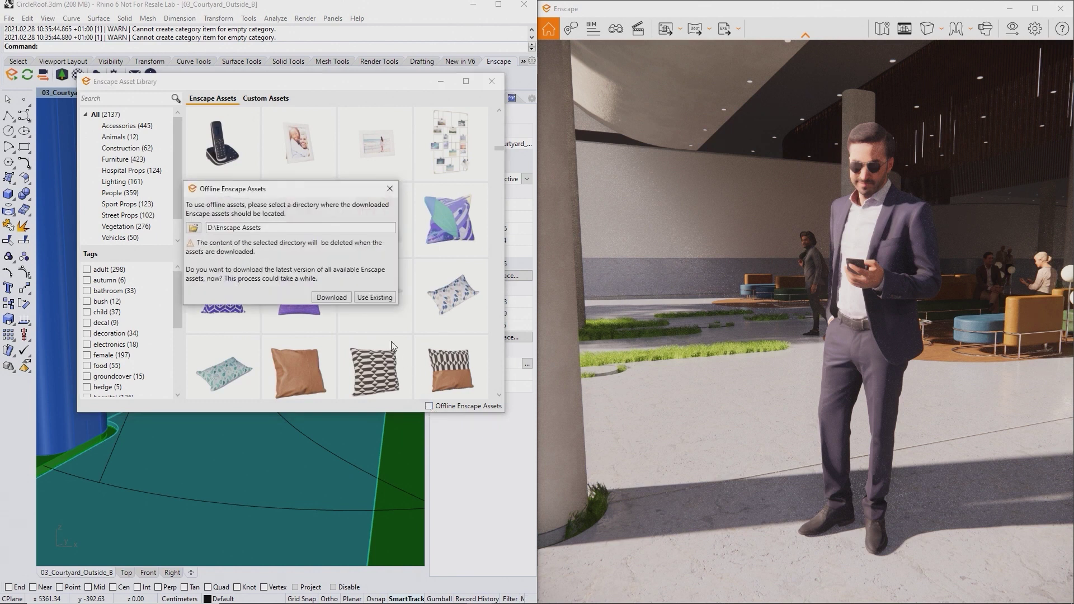
click(364, 297)
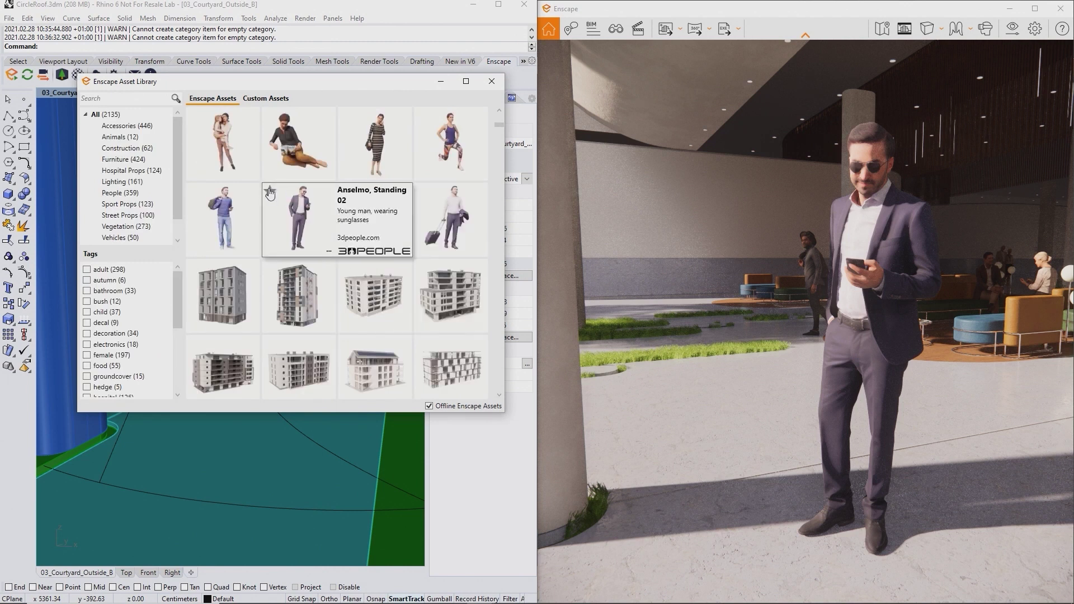
- Star Standing 02 as a favourite, check the Favorites list, then open Custom Assets
click(269, 192)
scroll(140, 209, down, 1)
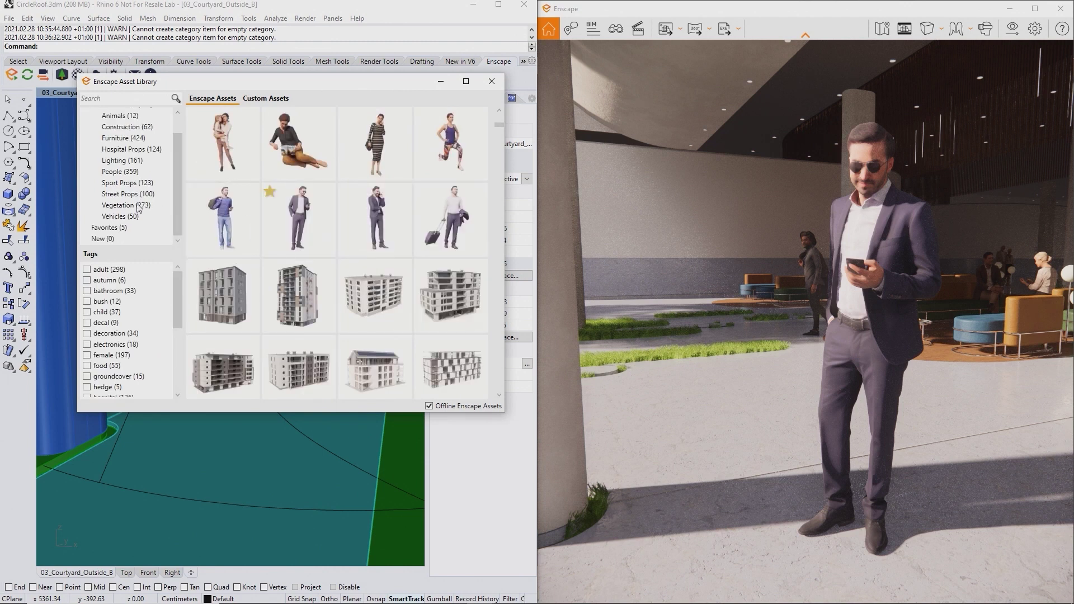
click(107, 228)
mouse_move(300, 165)
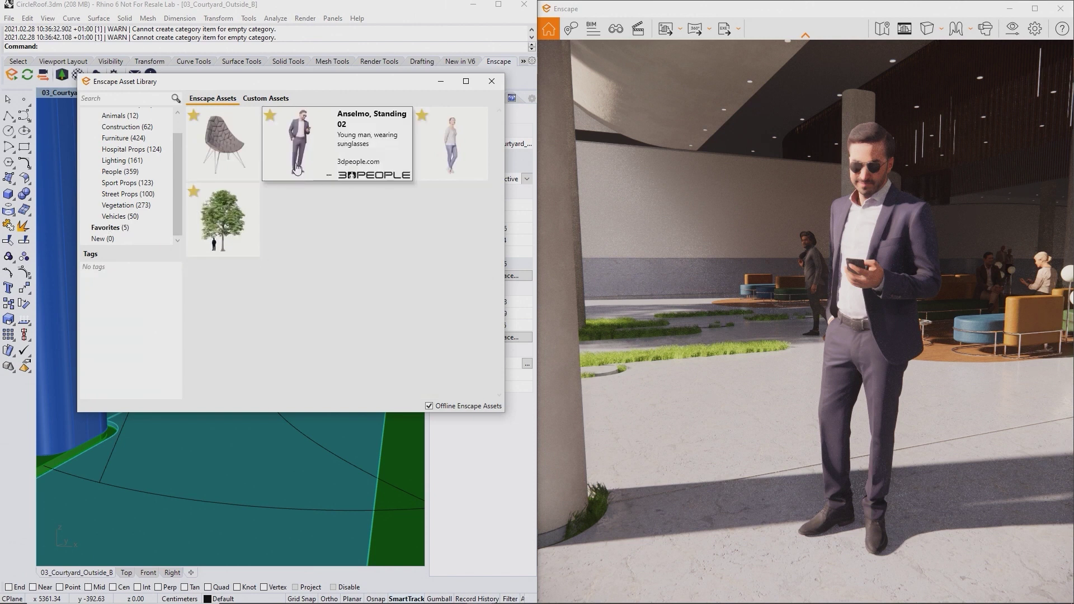
scroll(111, 168, up, 1)
click(105, 116)
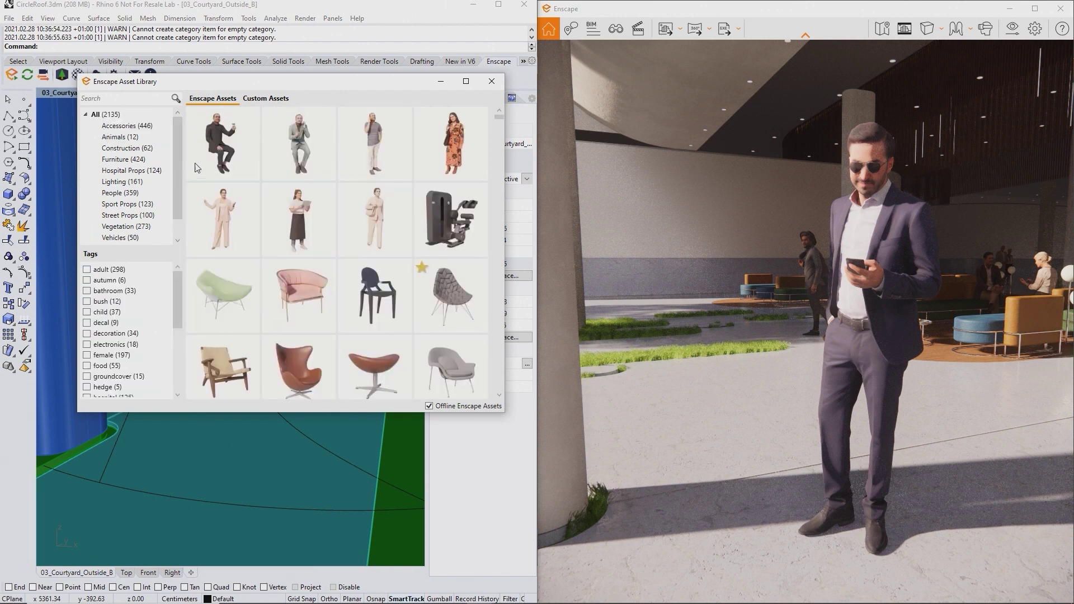
click(252, 101)
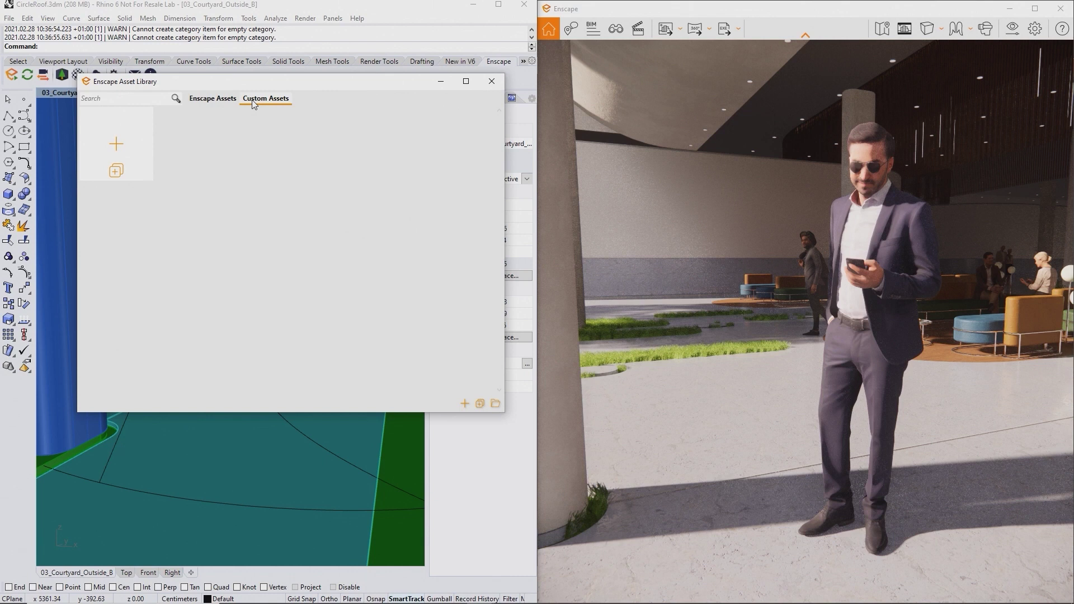
mouse_move(118, 146)
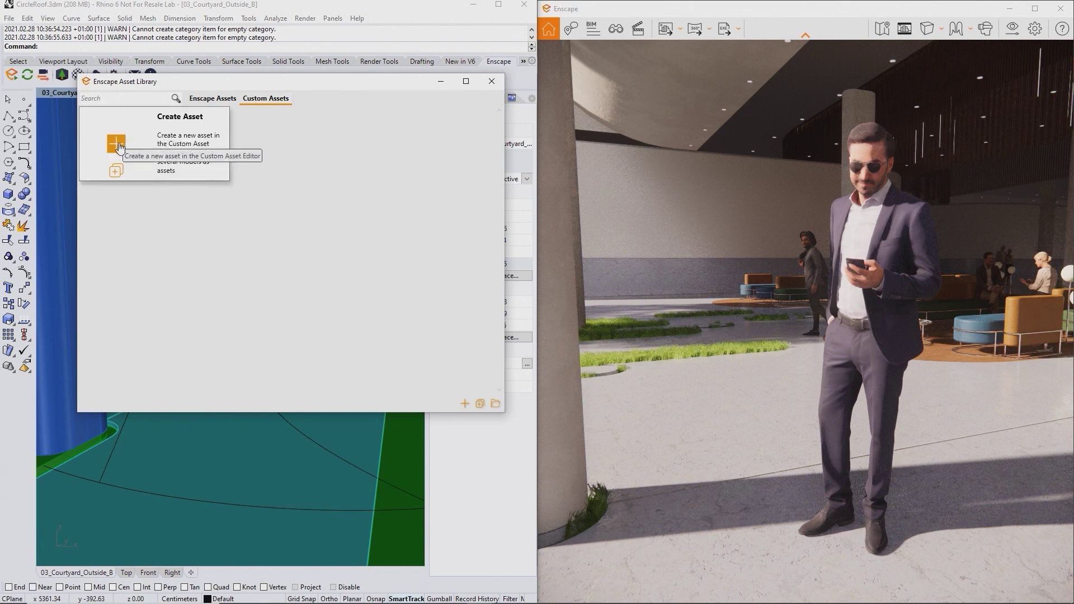
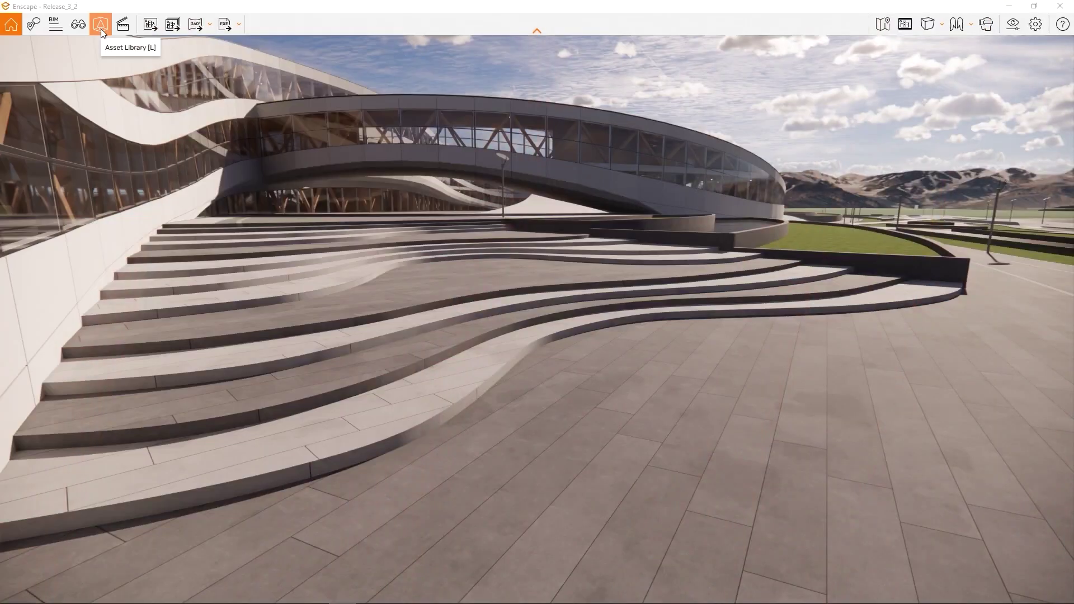
- Place about ten standing people across the plaza and stairs, then apply the changes
click(100, 28)
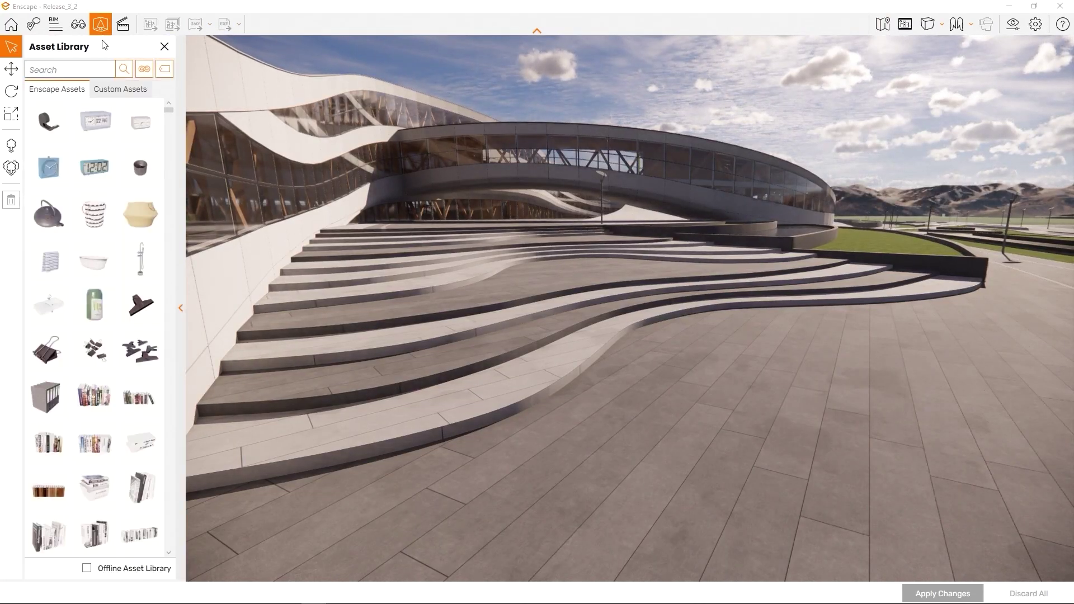
click(94, 351)
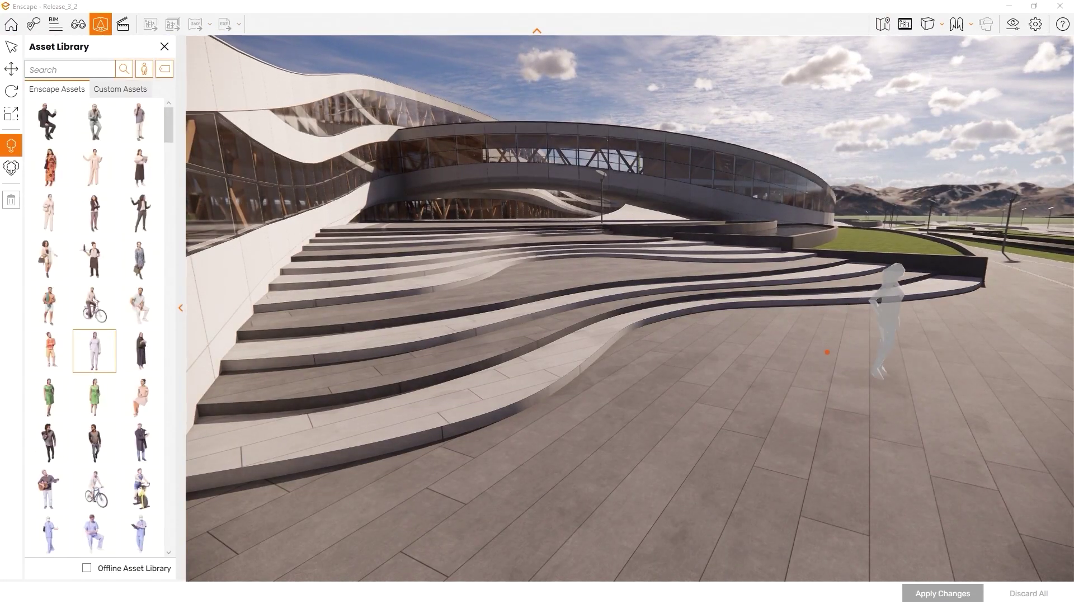
click(881, 376)
click(583, 275)
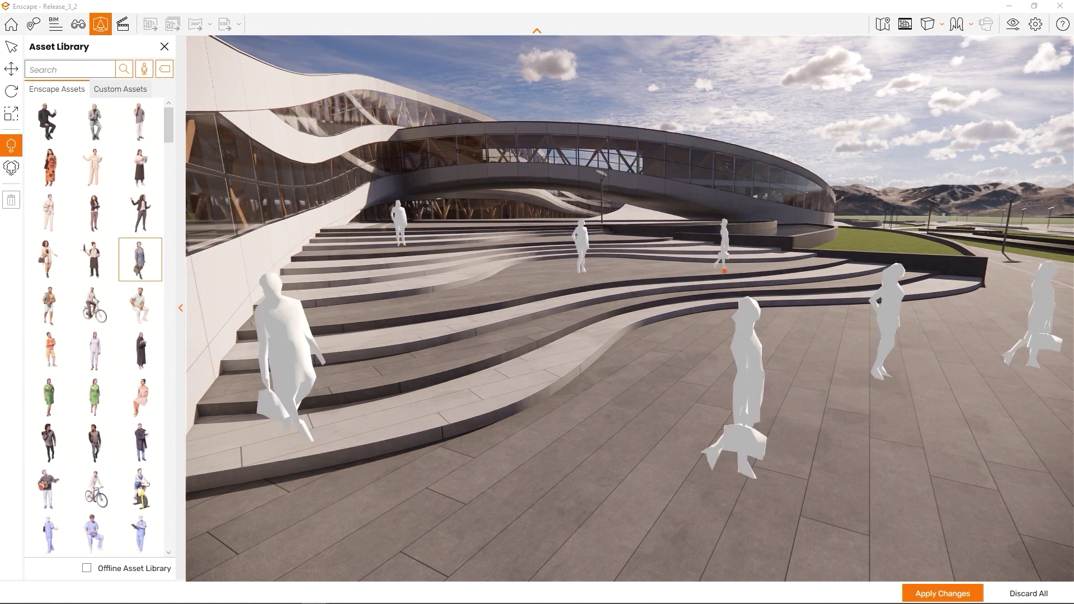
click(942, 593)
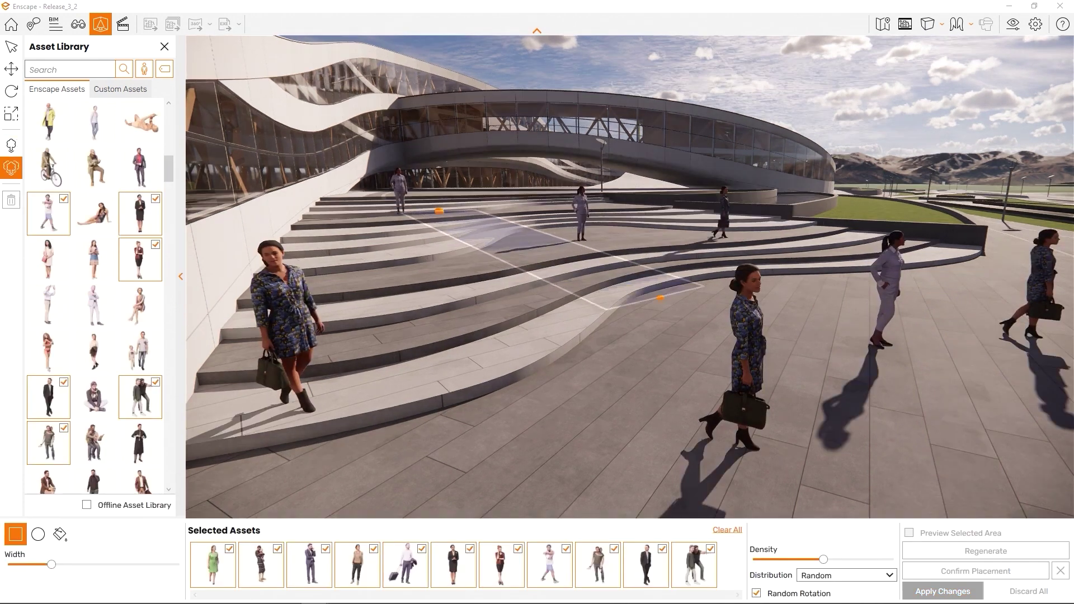
- Stretch a crowd area across the plaza, raise its Width and Density, and apply it
drag(660, 299, 959, 300)
drag(50, 564, 152, 575)
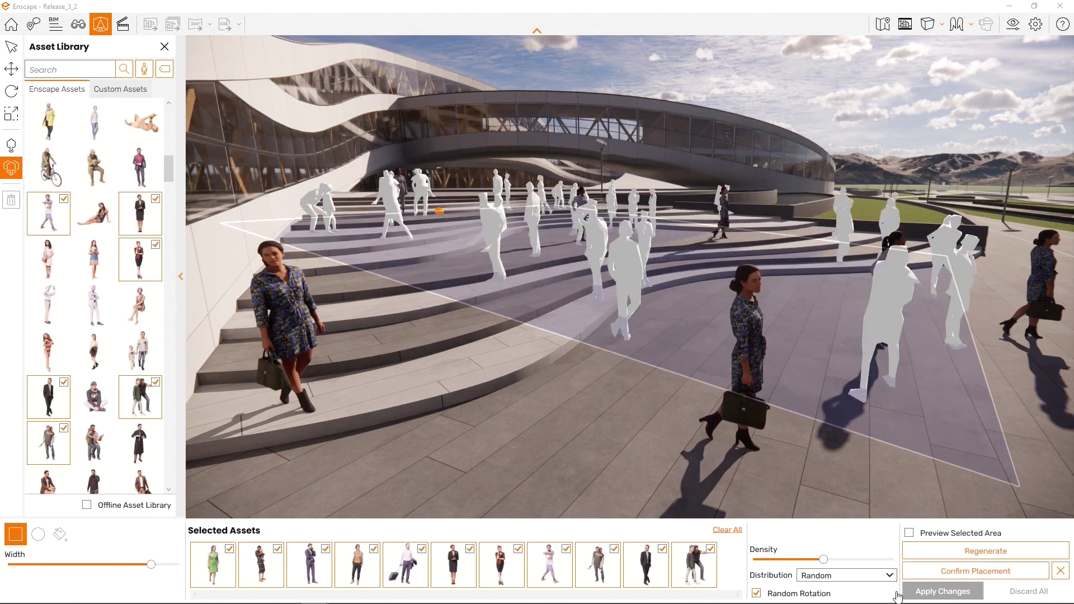
drag(828, 561, 837, 562)
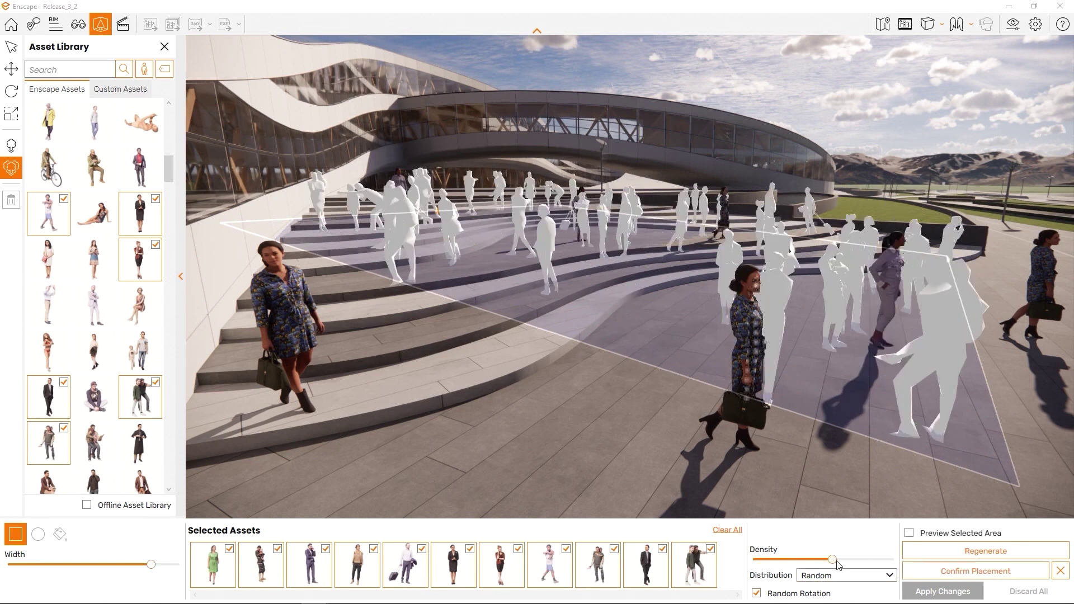
click(945, 591)
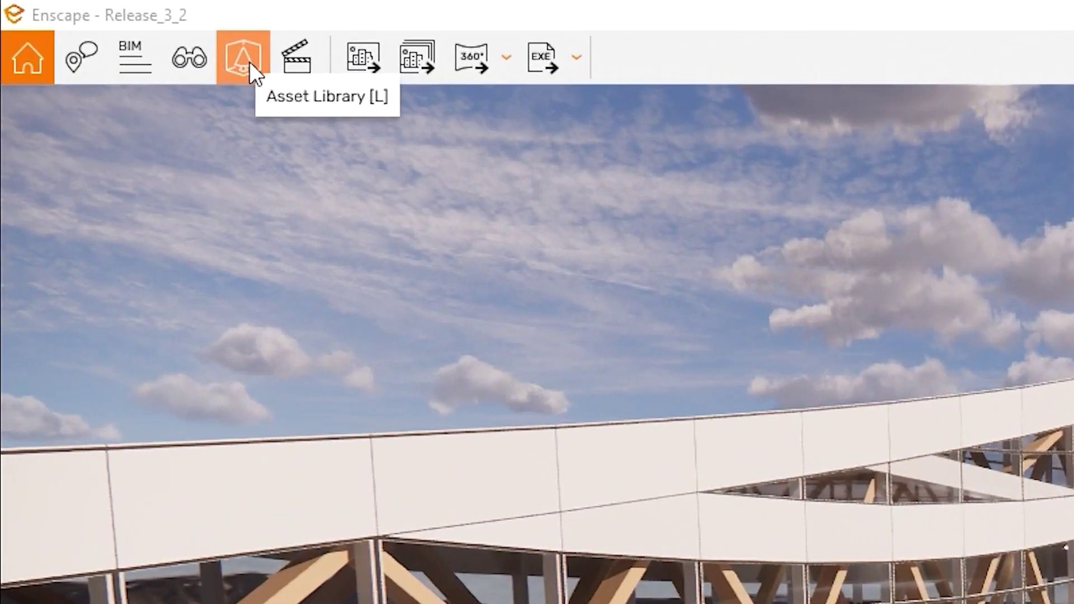
- Reopen the Asset Library, browse Custom Assets, then return to the built-in Enscape assets
click(250, 62)
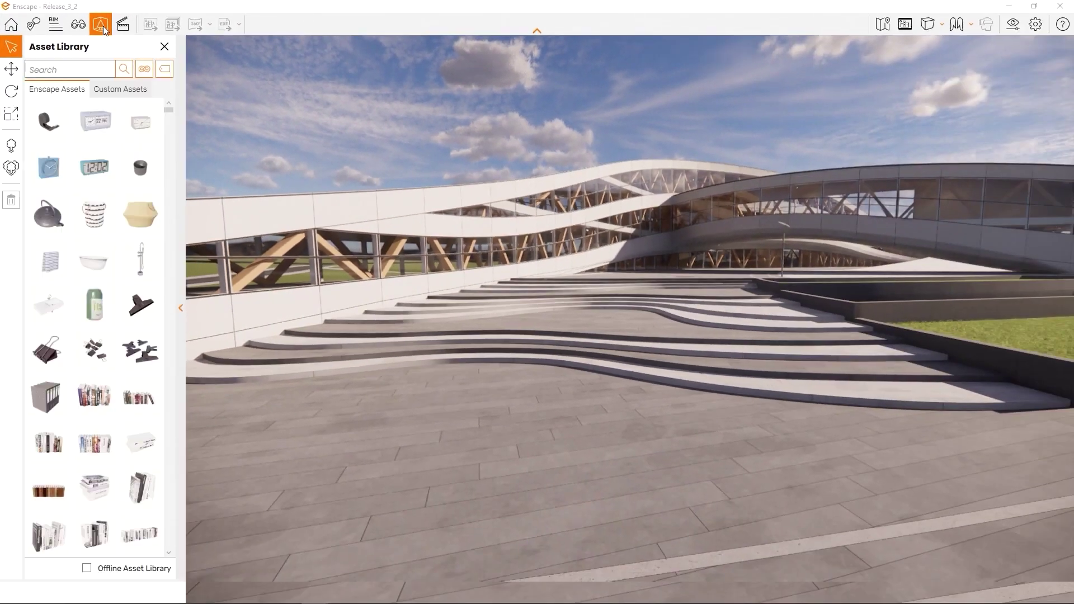
scroll(115, 217, down, 10)
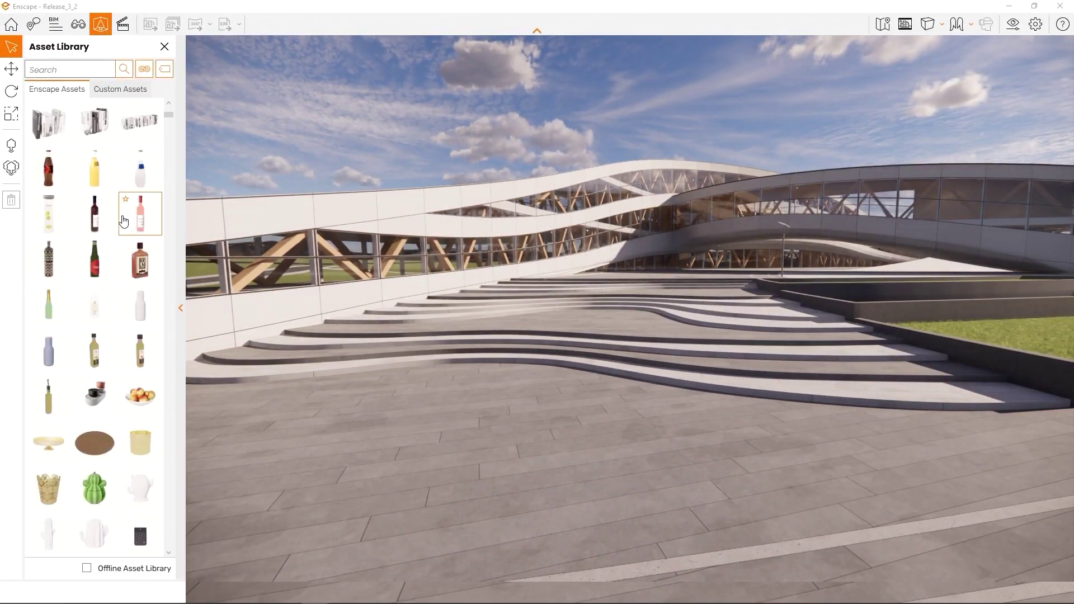
scroll(130, 192, down, 4)
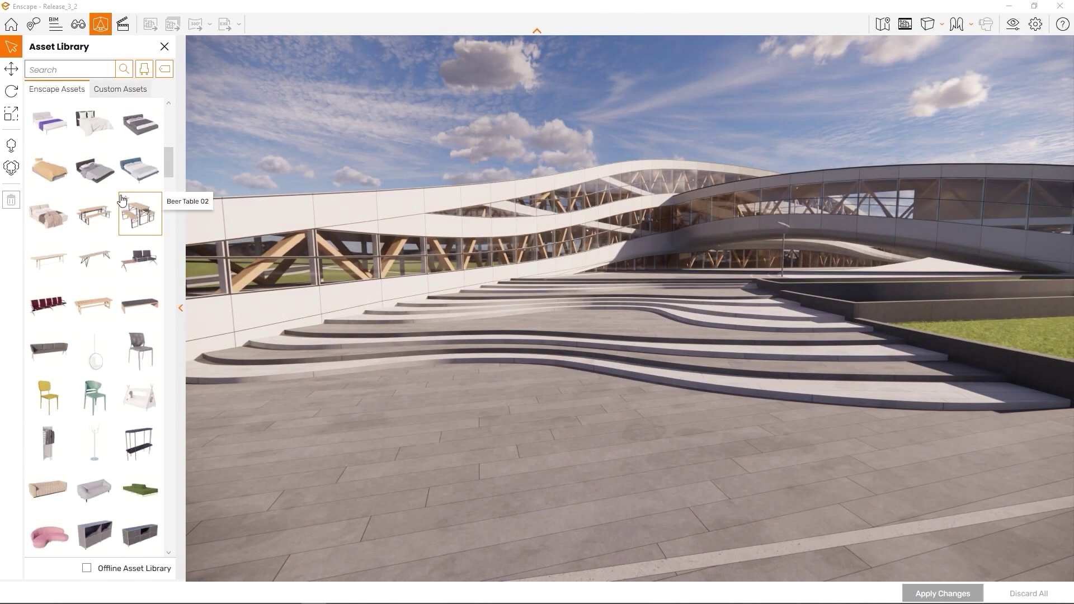
click(126, 90)
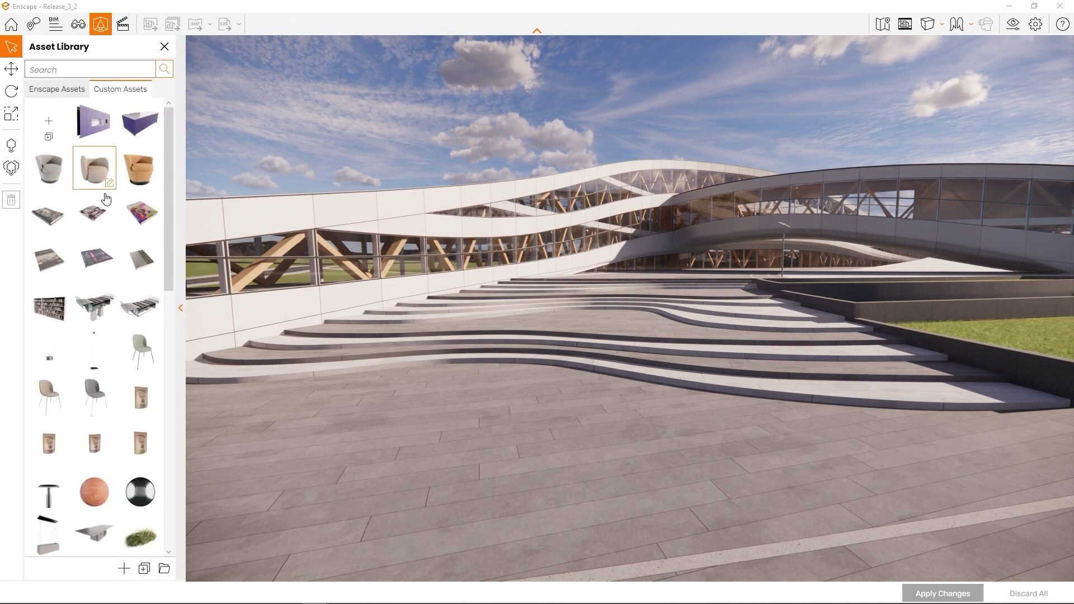
scroll(98, 213, down, 4)
scroll(100, 219, down, 5)
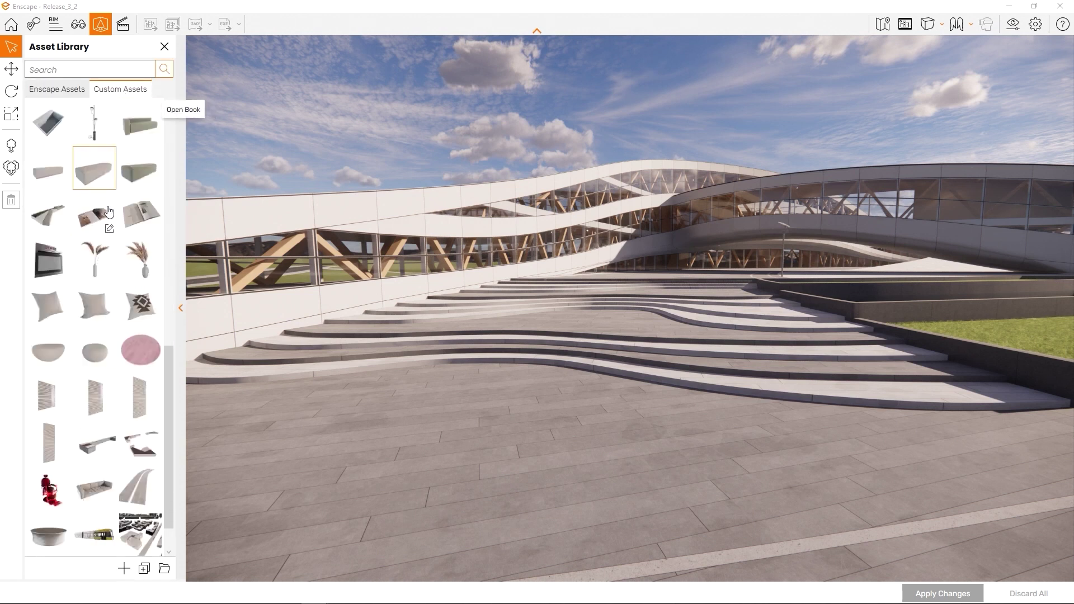
click(58, 90)
- Search the asset library for 'chair'
click(65, 70)
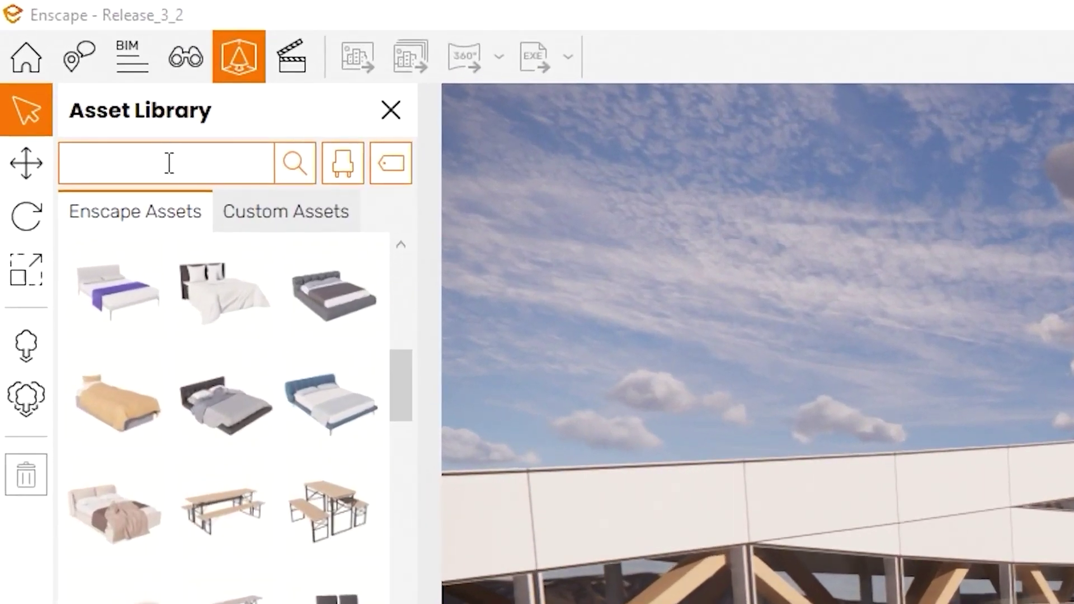
text(chair)
click(283, 159)
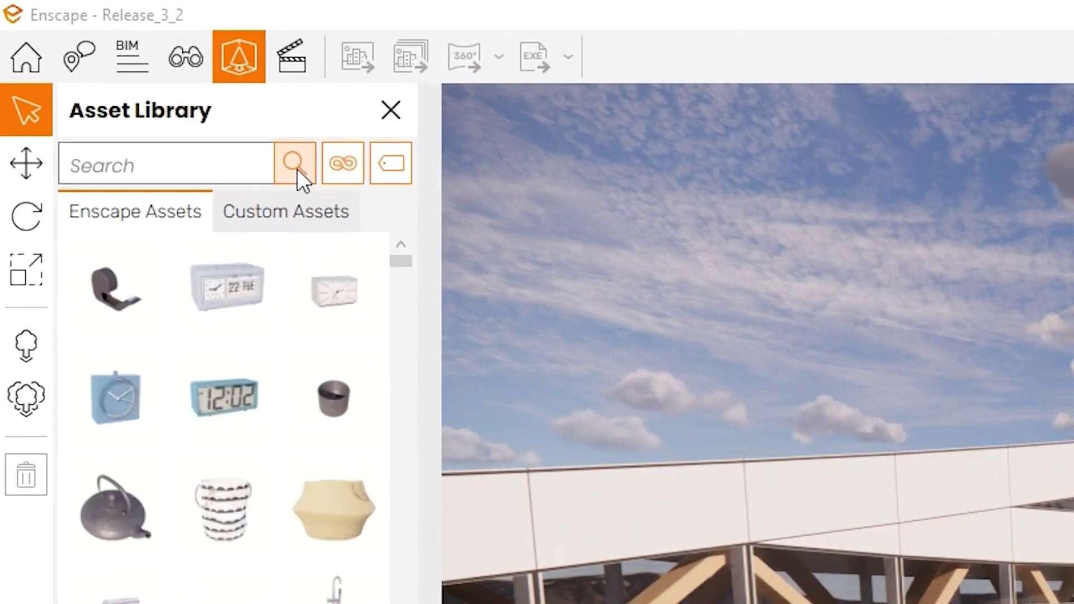
- Filter the asset library to the People category and browse the tag list
click(343, 164)
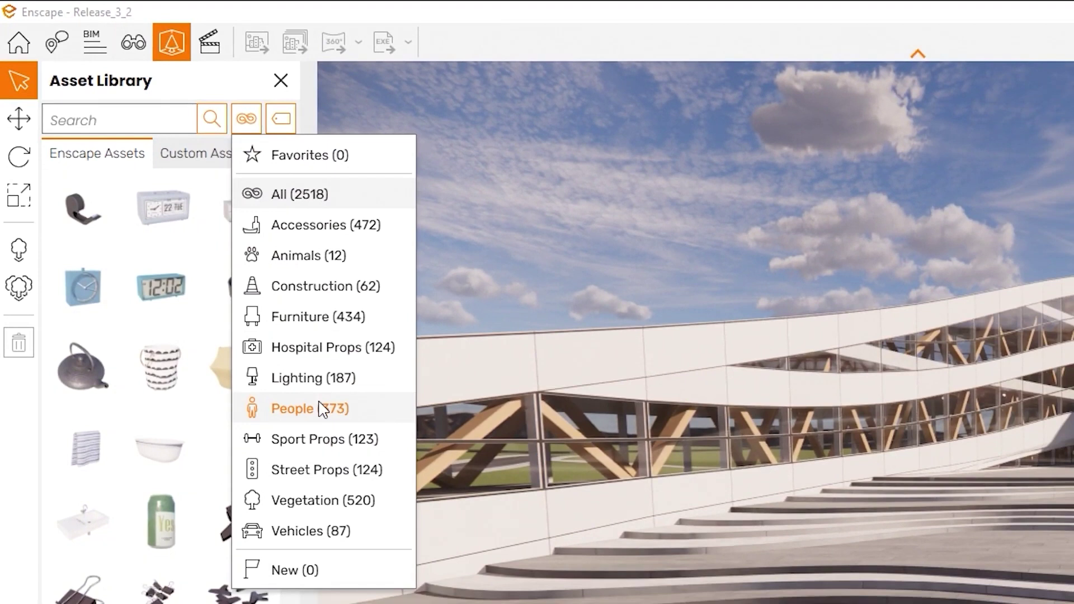
click(323, 408)
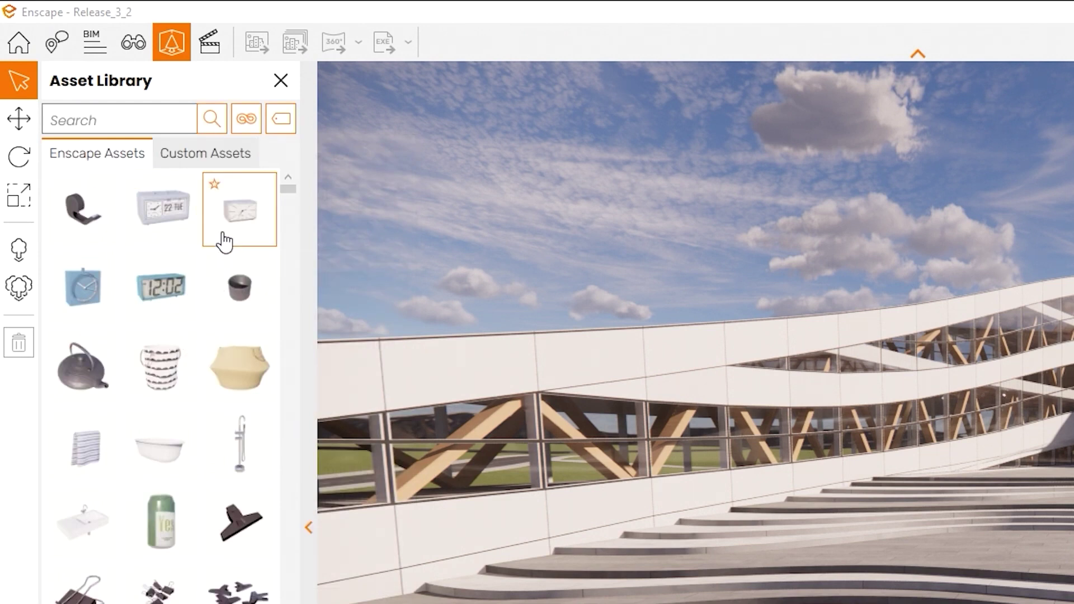
click(281, 118)
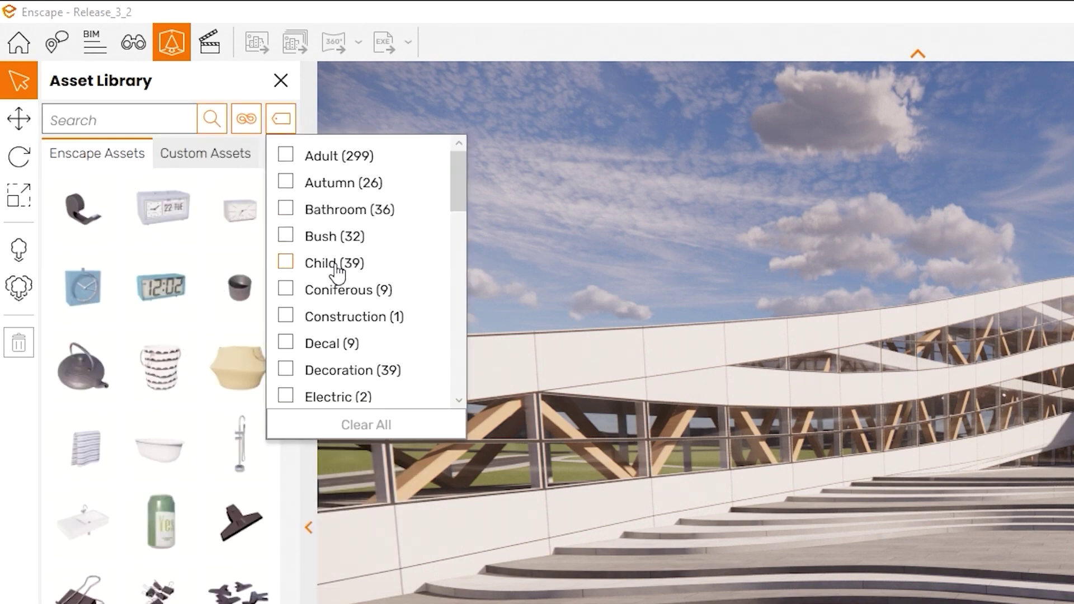
scroll(330, 327, down, 8)
scroll(332, 330, down, 10)
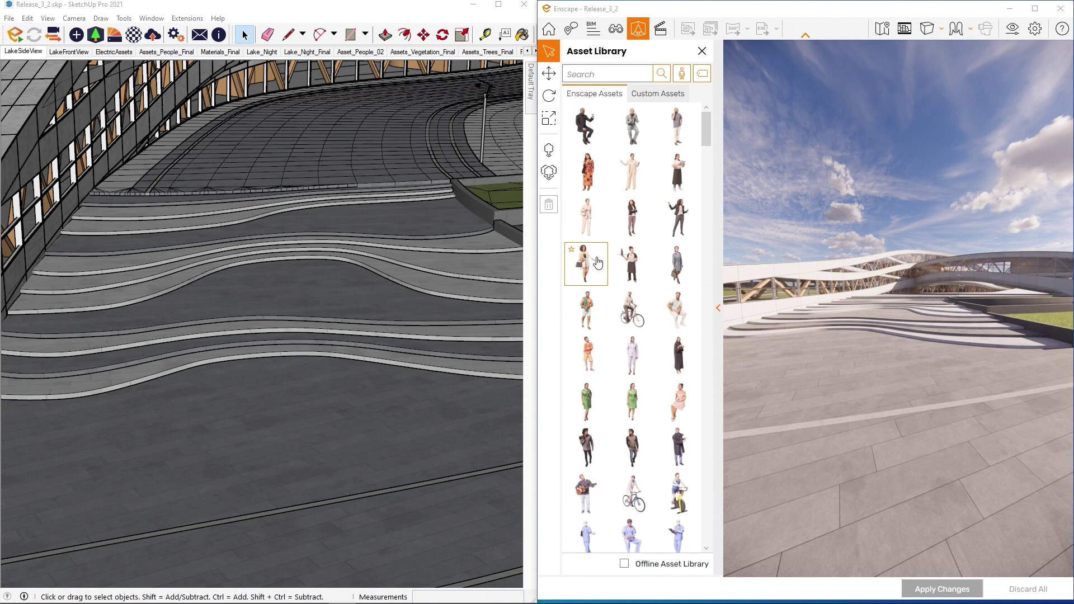
- Place three different person assets on the plaza, far steps and right foreground, then apply them
click(597, 263)
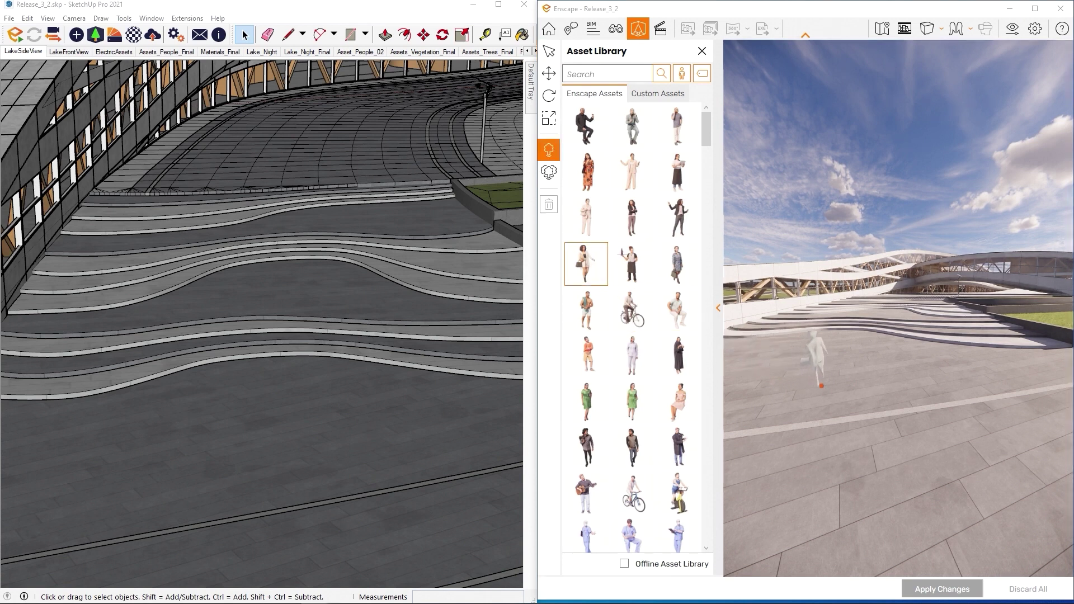
click(821, 386)
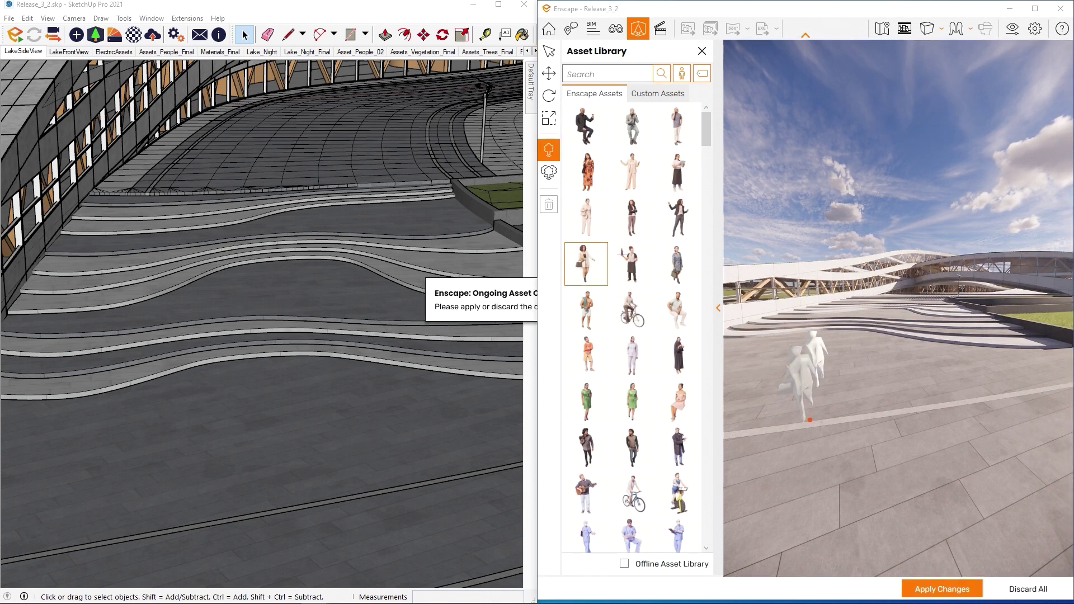
click(631, 172)
click(937, 387)
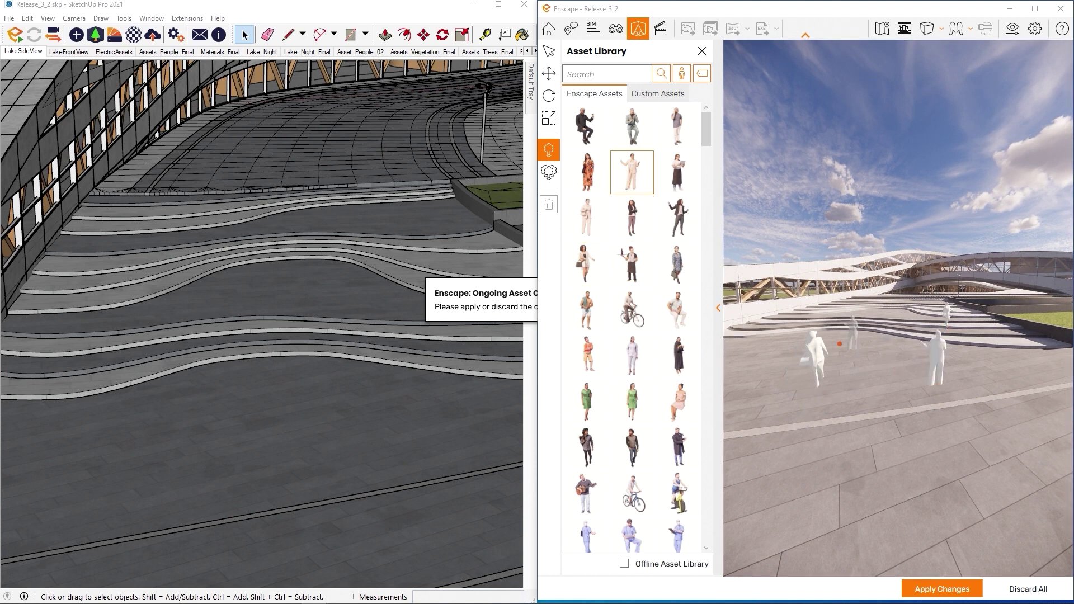
click(823, 336)
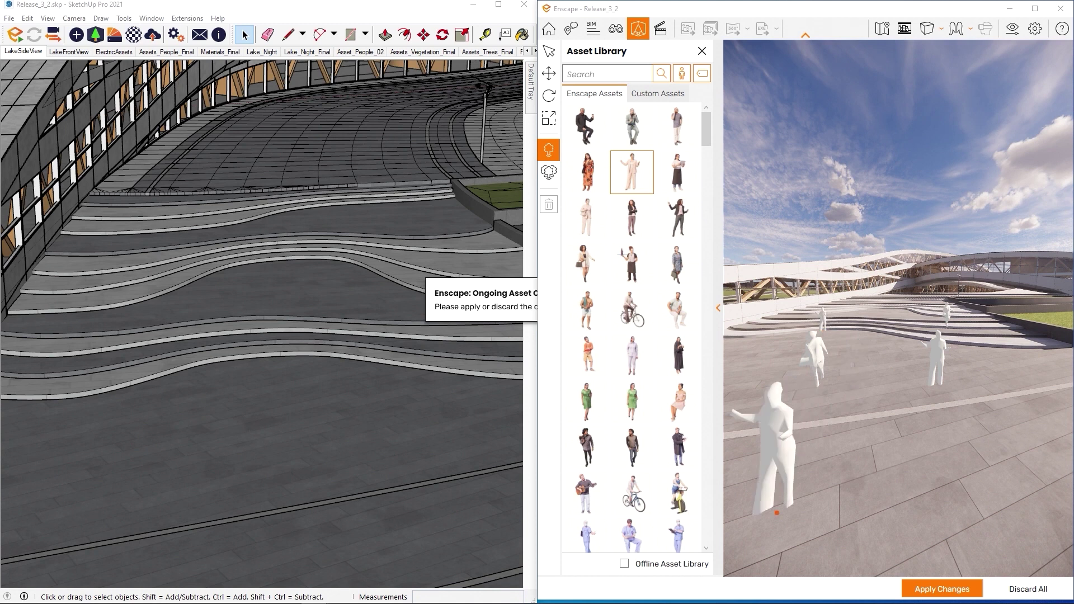
click(585, 447)
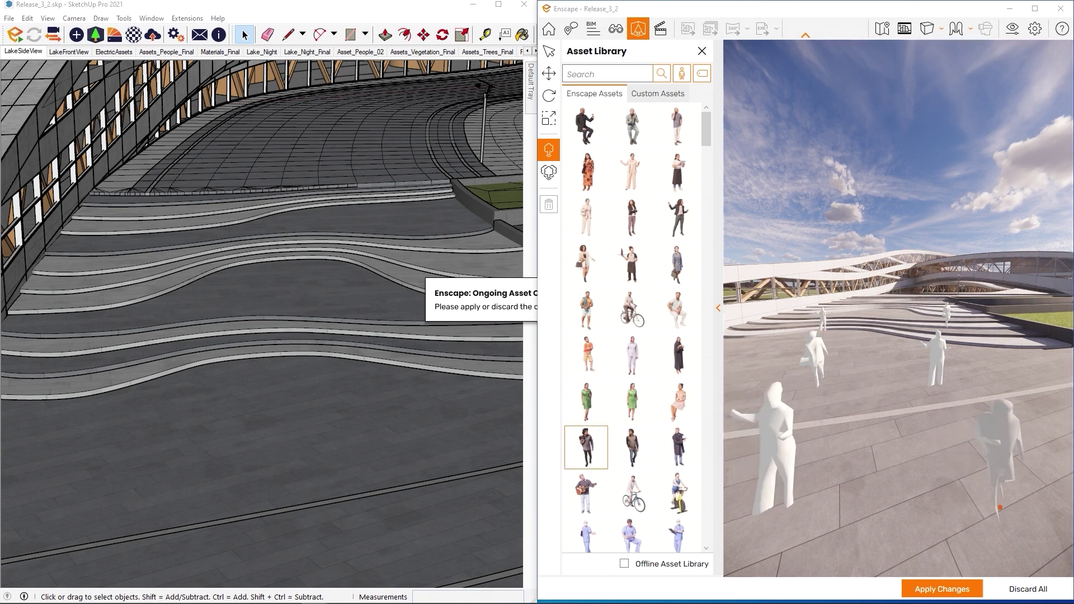
click(1002, 528)
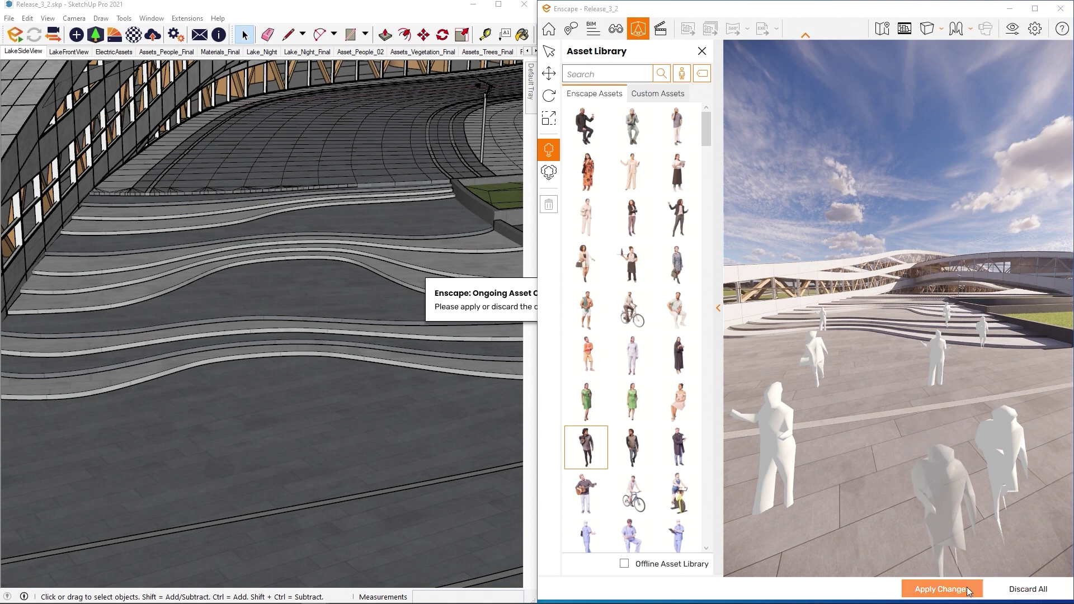
click(967, 589)
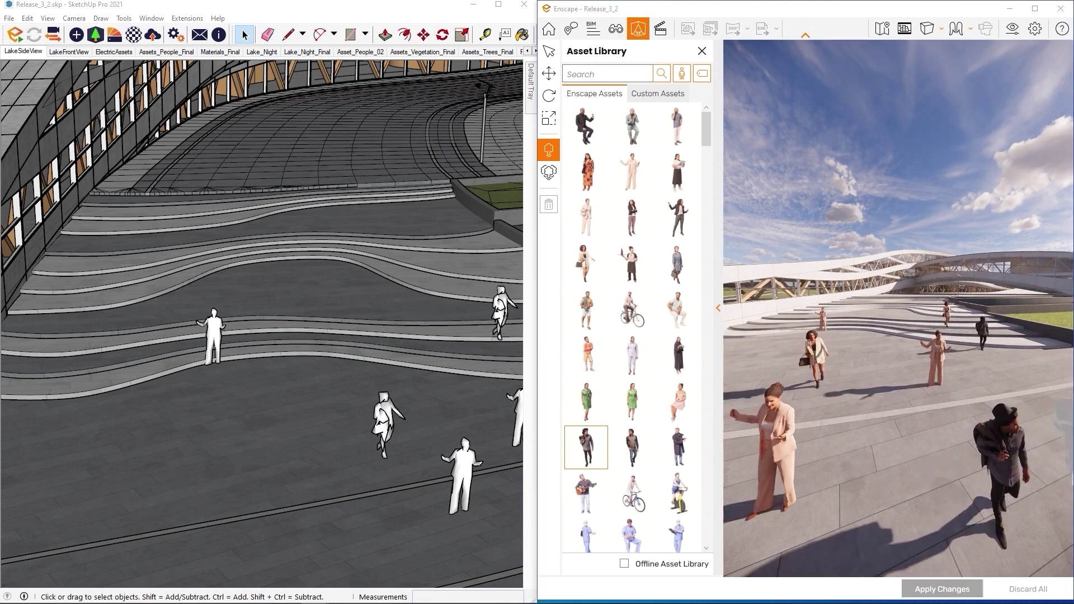
key(Escape)
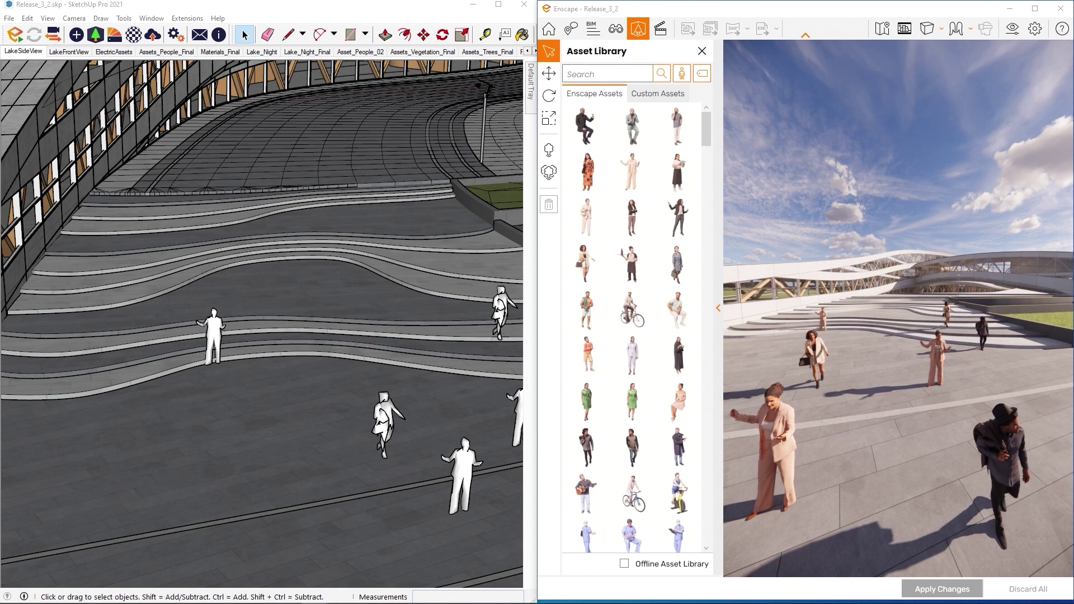
drag(929, 262, 920, 302)
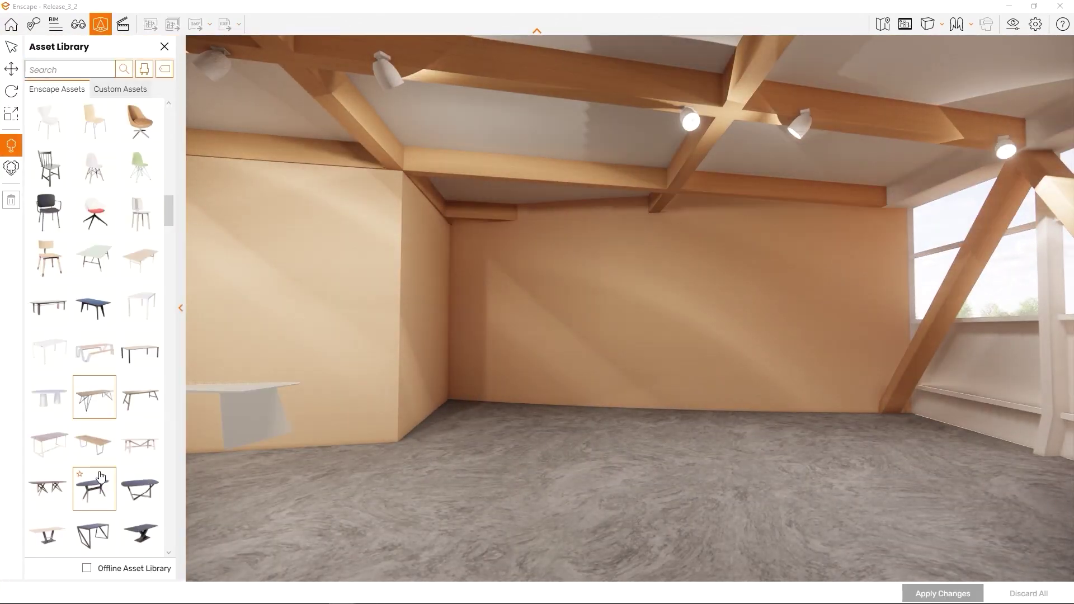
- Place Dining Table 21 café tables around the room and commit them to the model
scroll(107, 484, down, 3)
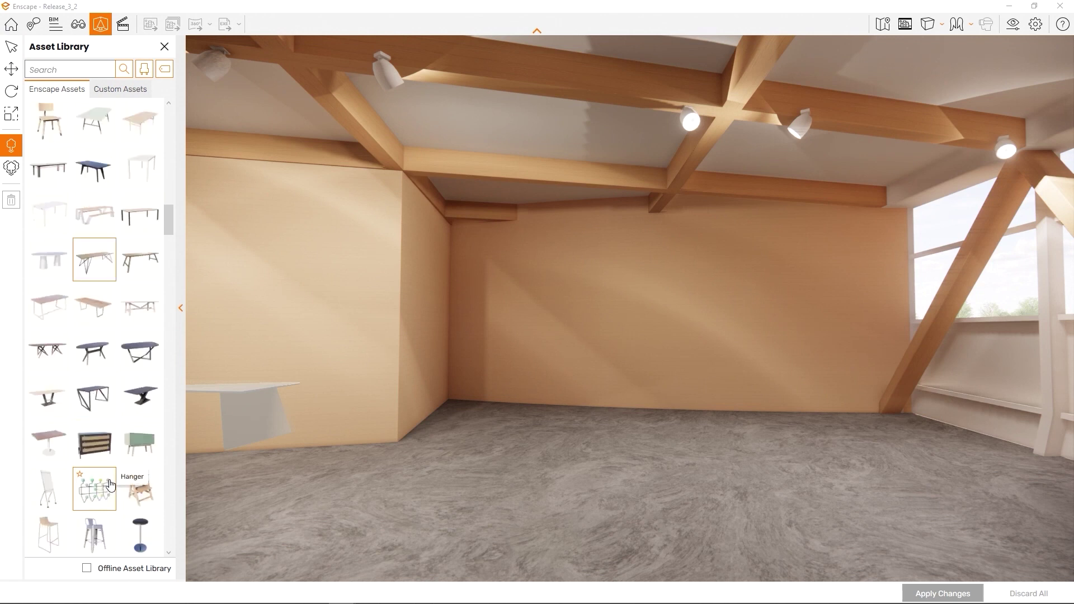
click(48, 450)
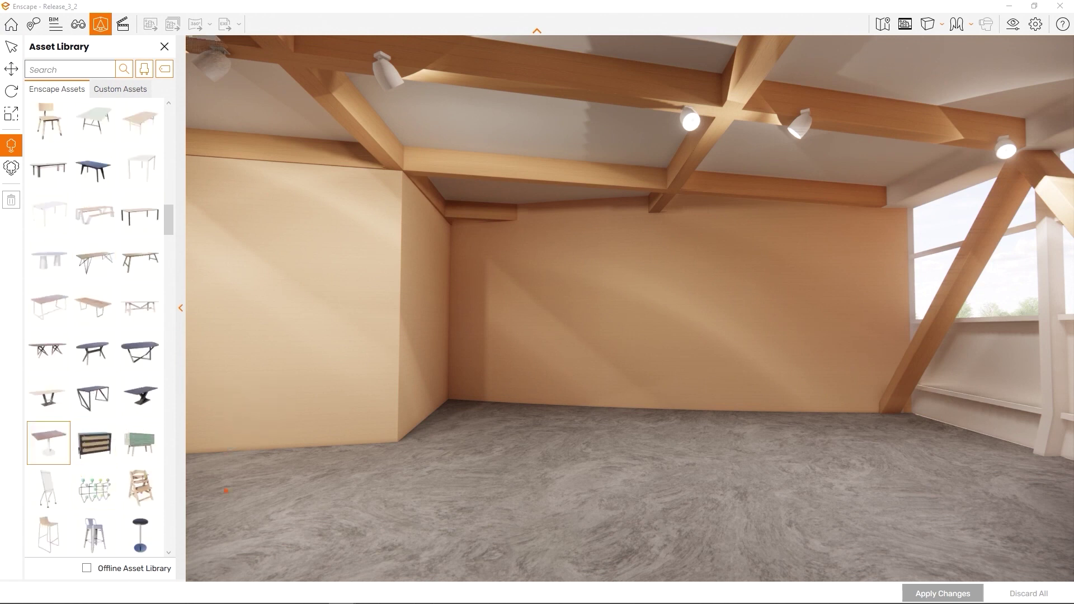
click(708, 441)
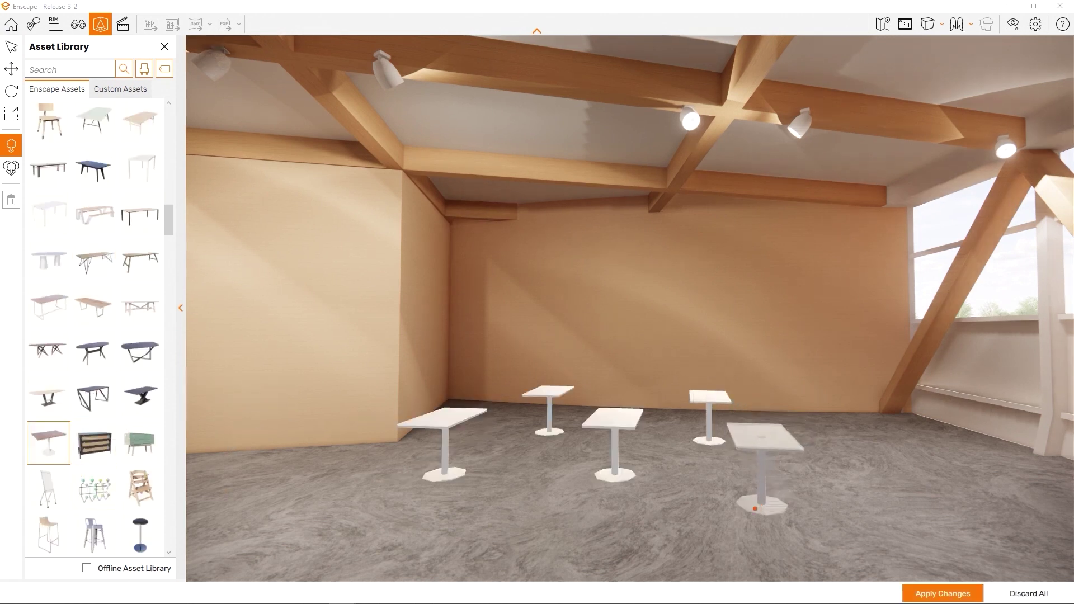
click(756, 507)
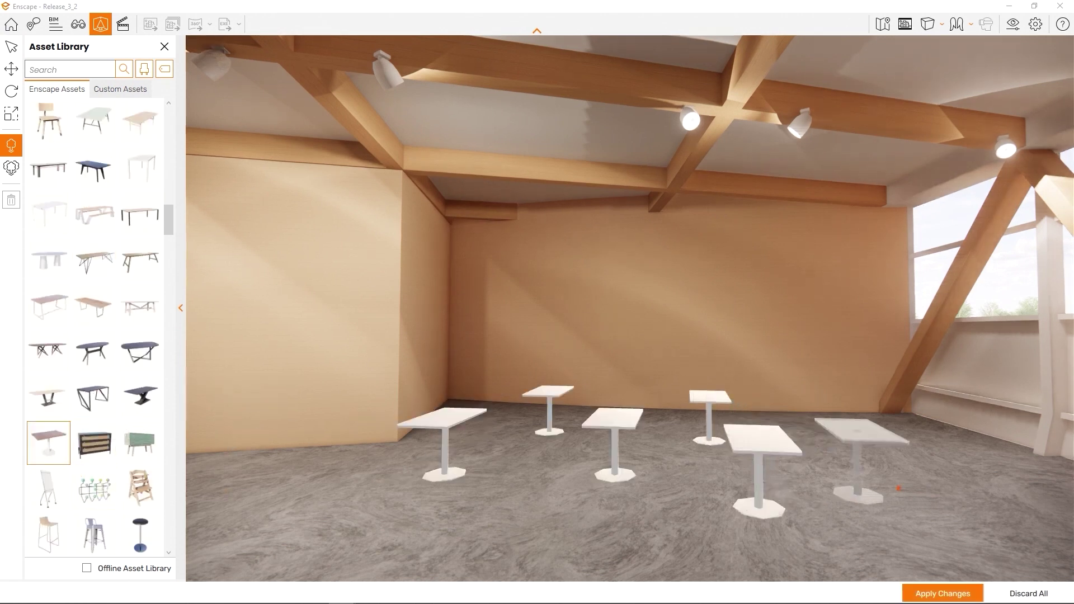
click(852, 439)
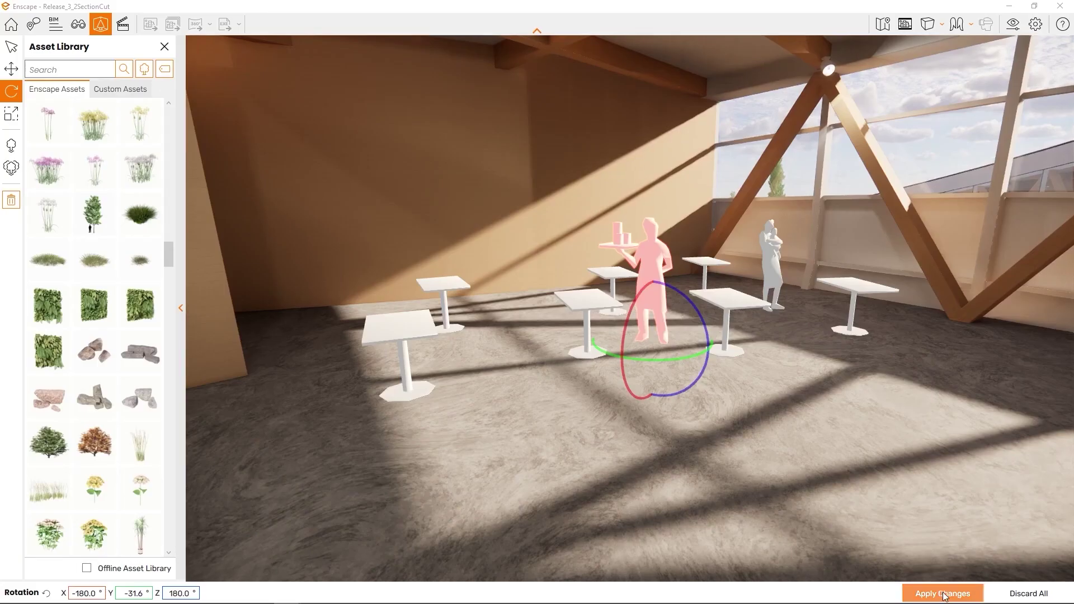
click(943, 594)
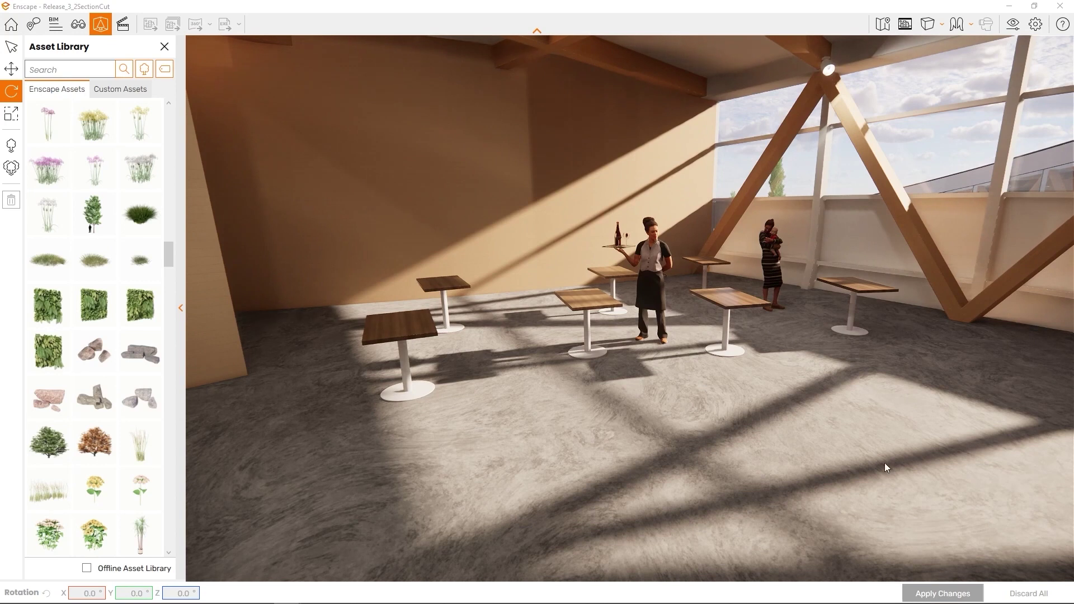
key(w)
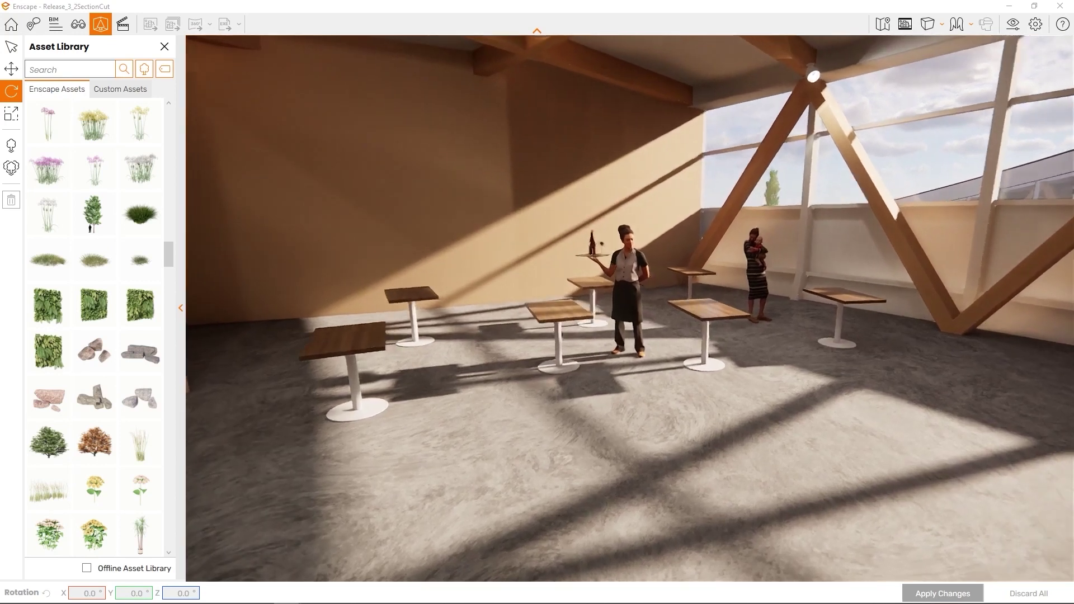
key(d)
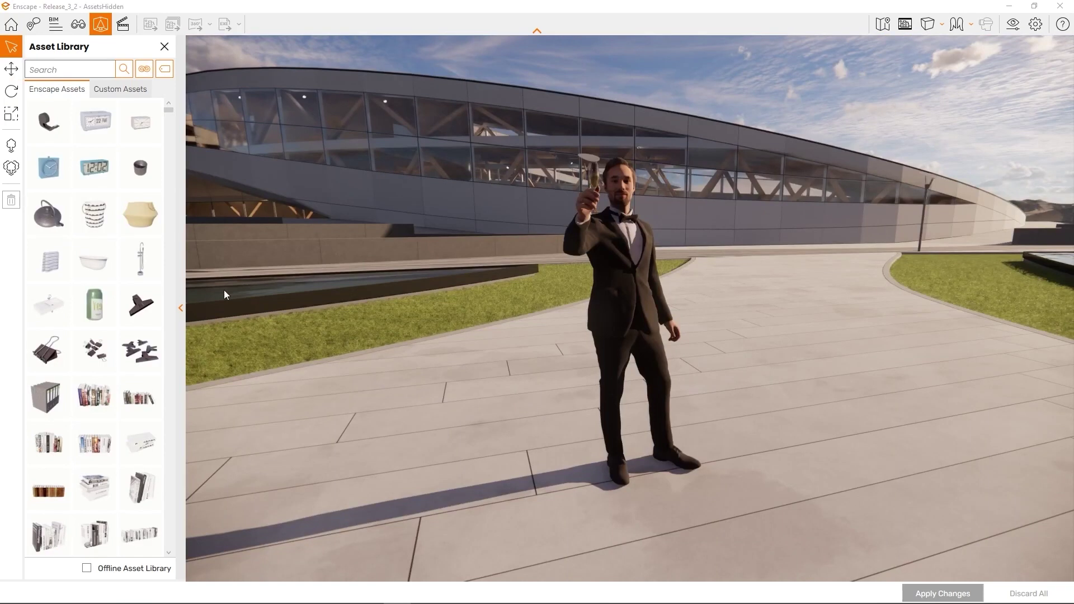
- Collapse the Asset Library panel and choose the Translate tool for moving assets
click(182, 308)
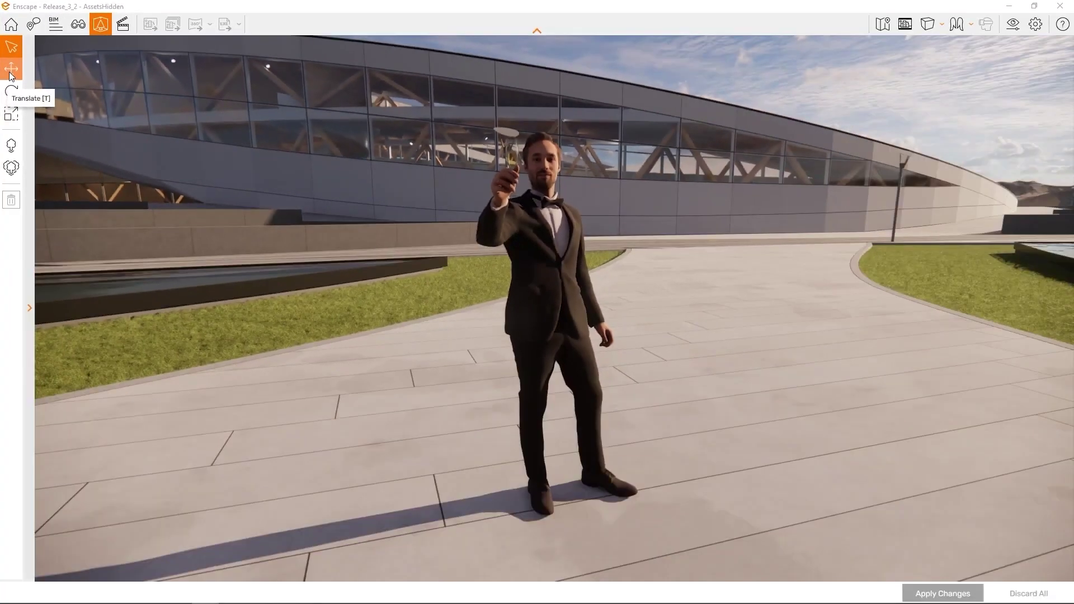
click(12, 81)
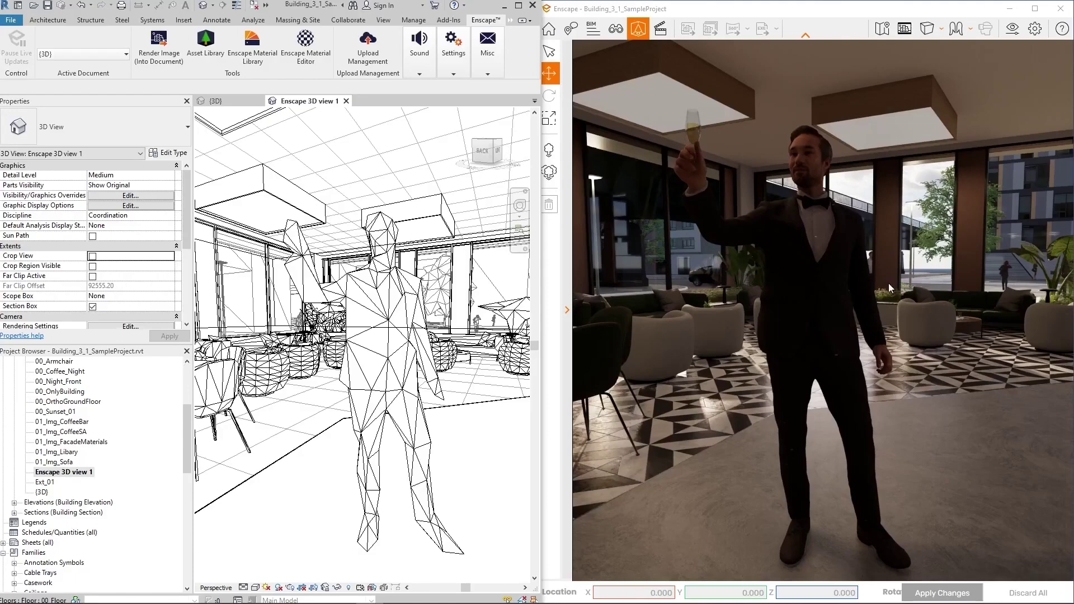
- Select the man holding a glass in the lobby and rotate him with the green ring
click(830, 309)
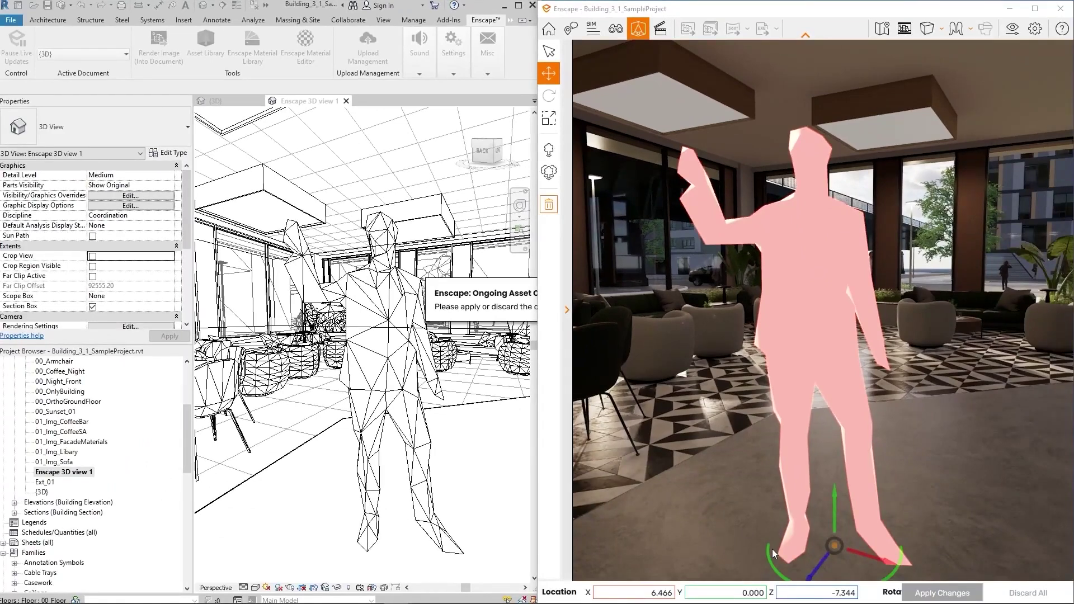
drag(769, 555, 767, 554)
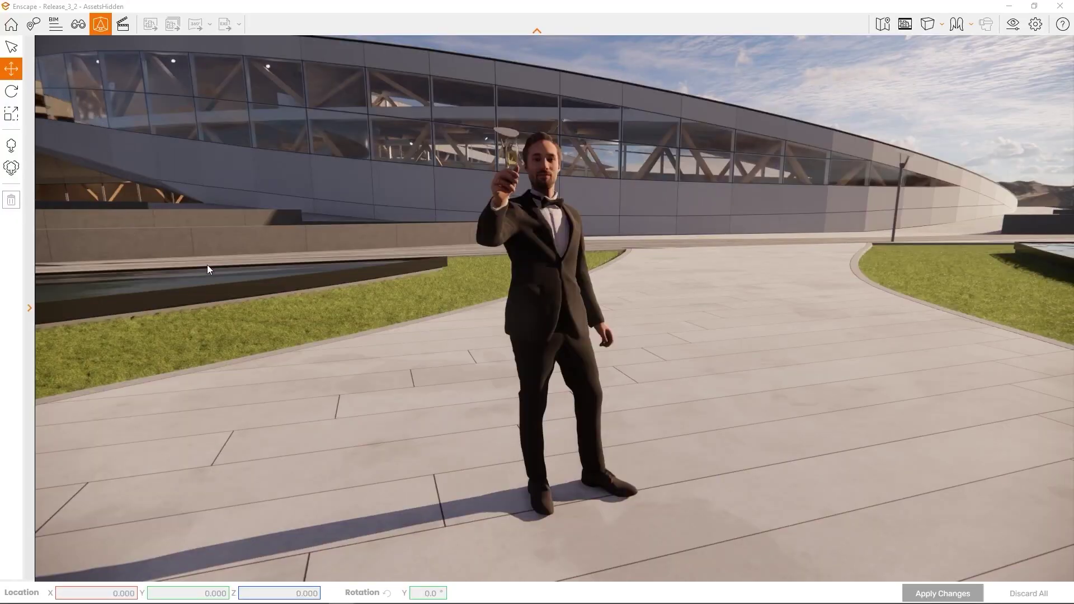
- Drag the man slightly left across the plaza with the move gizmo and apply it
click(547, 310)
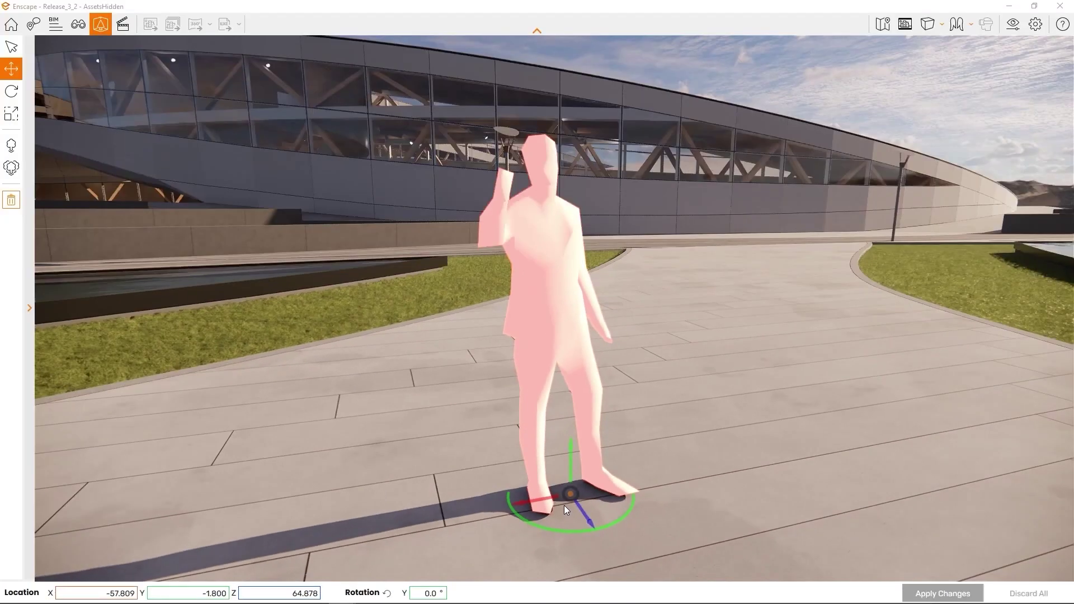
mouse_move(569, 494)
mouse_down()
mouse_move(514, 485)
mouse_move(430, 425)
mouse_move(354, 323)
mouse_move(351, 249)
mouse_move(414, 205)
mouse_move(561, 179)
mouse_move(635, 138)
mouse_move(769, 189)
mouse_move(719, 269)
mouse_move(617, 340)
mouse_move(612, 482)
mouse_move(579, 448)
mouse_move(649, 512)
mouse_move(644, 496)
mouse_move(548, 495)
mouse_up()
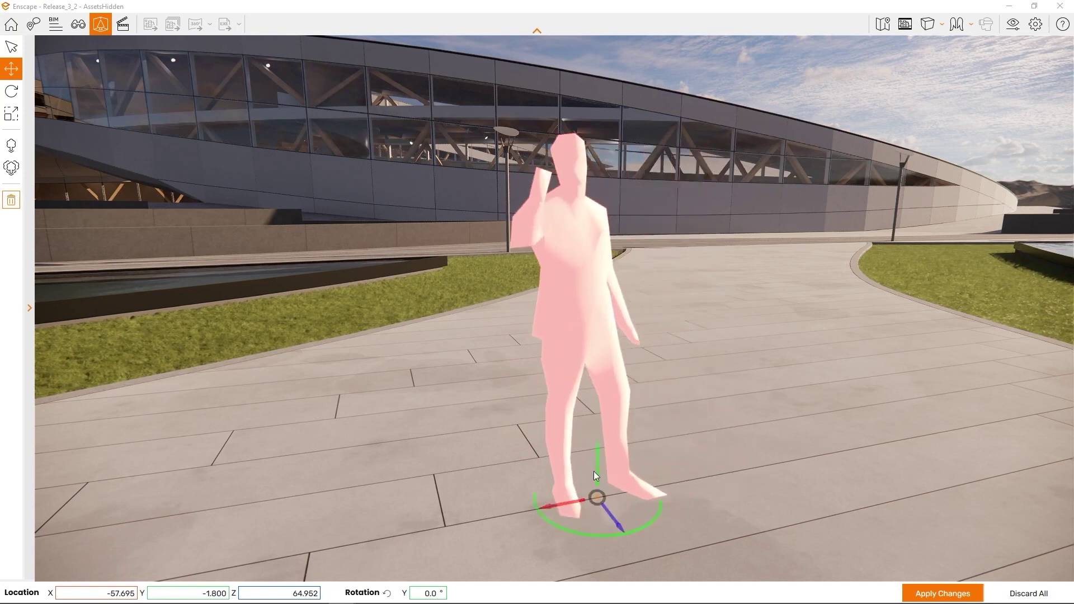
drag(597, 468, 640, 468)
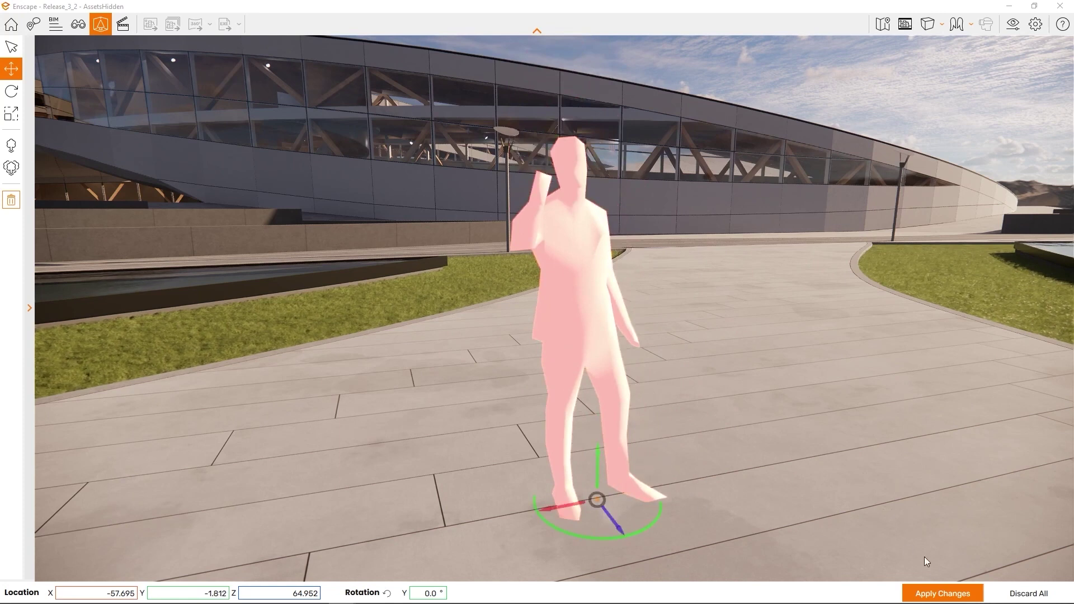
click(939, 594)
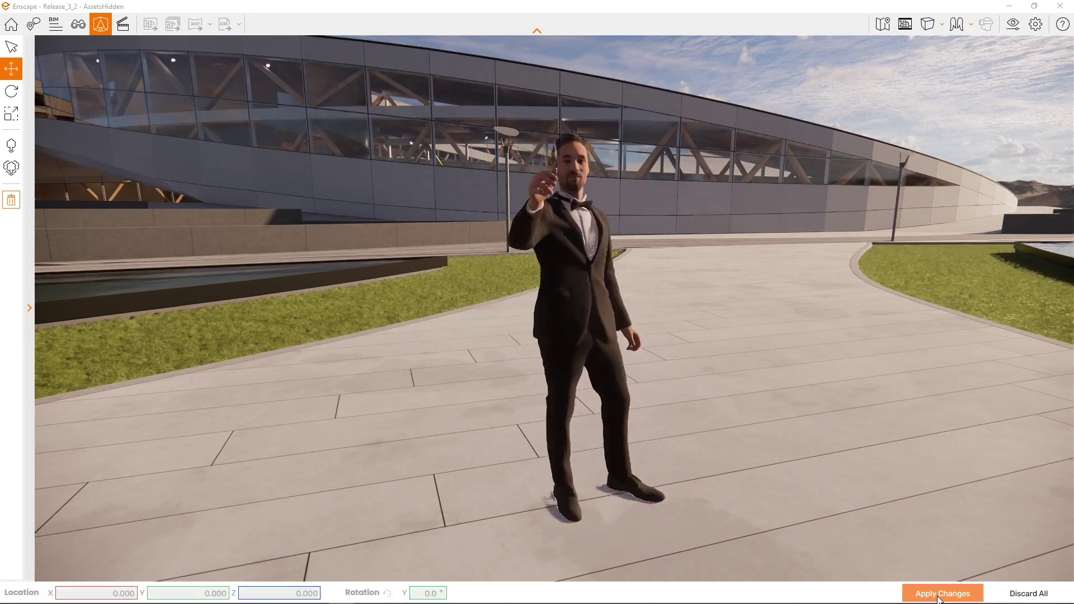
- Set the man's Location X to exactly -58 and apply the change
click(572, 330)
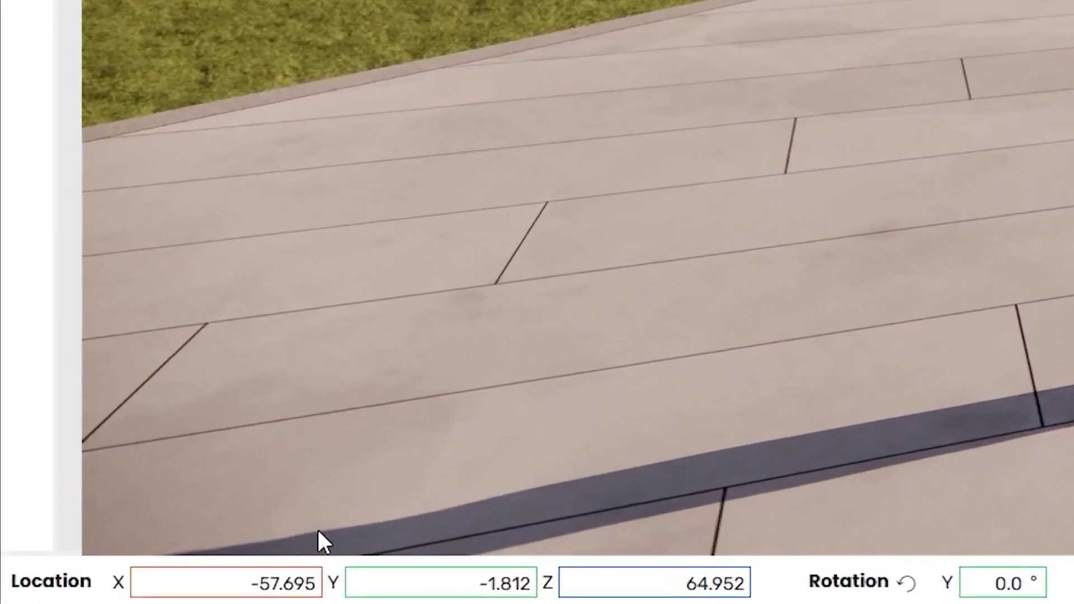
click(272, 587)
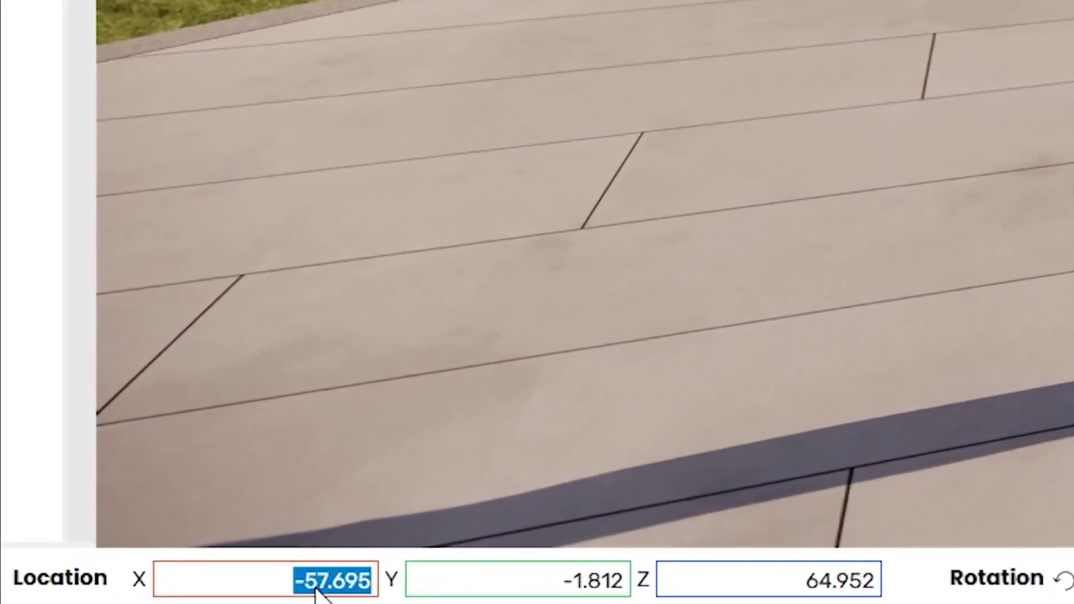
click(277, 586)
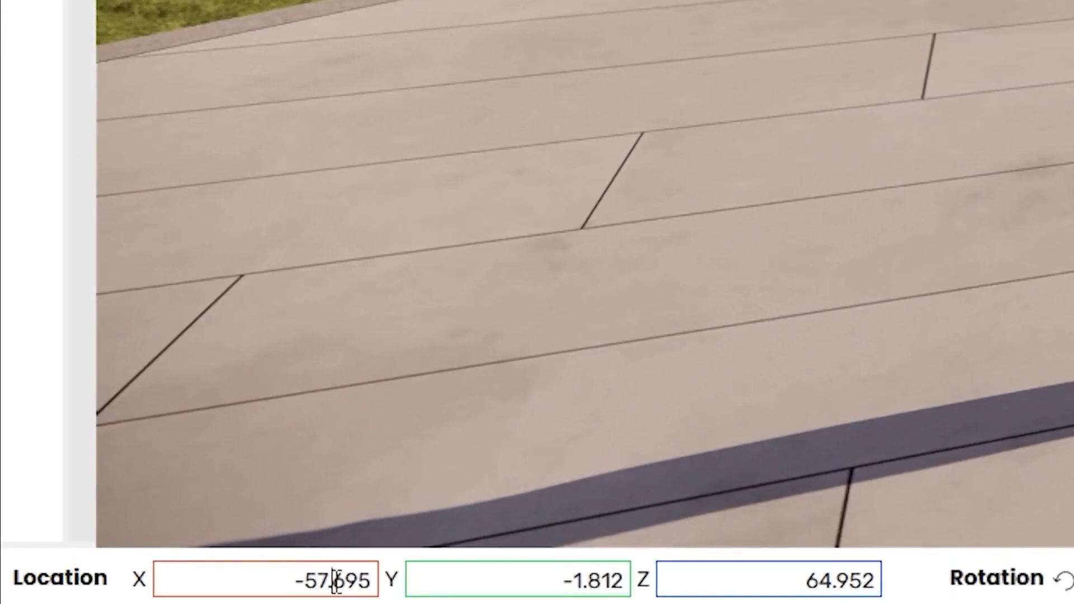
drag(322, 578, 431, 587)
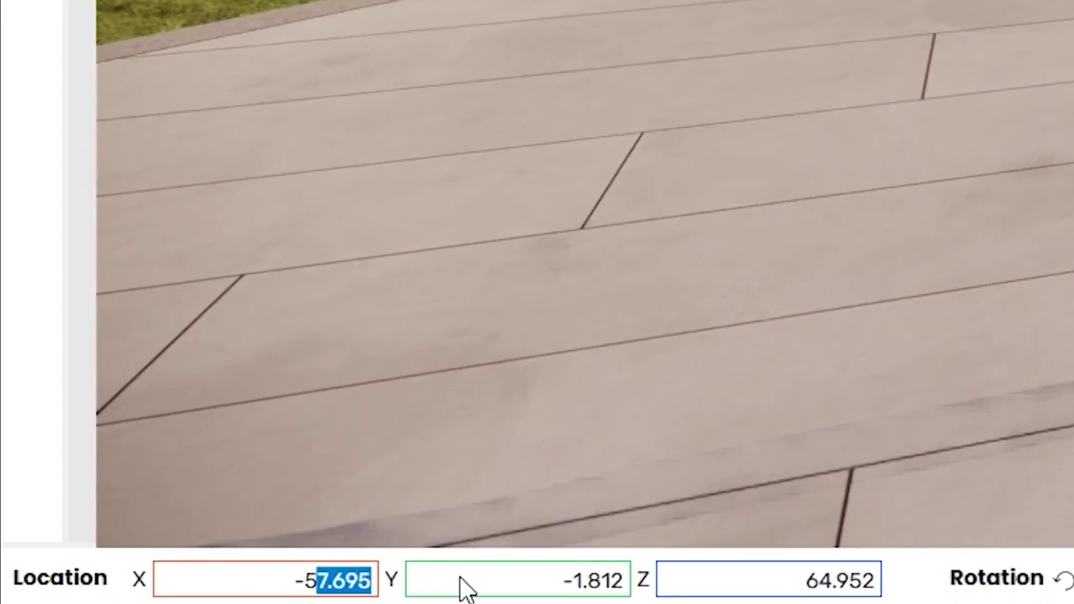
text(8)
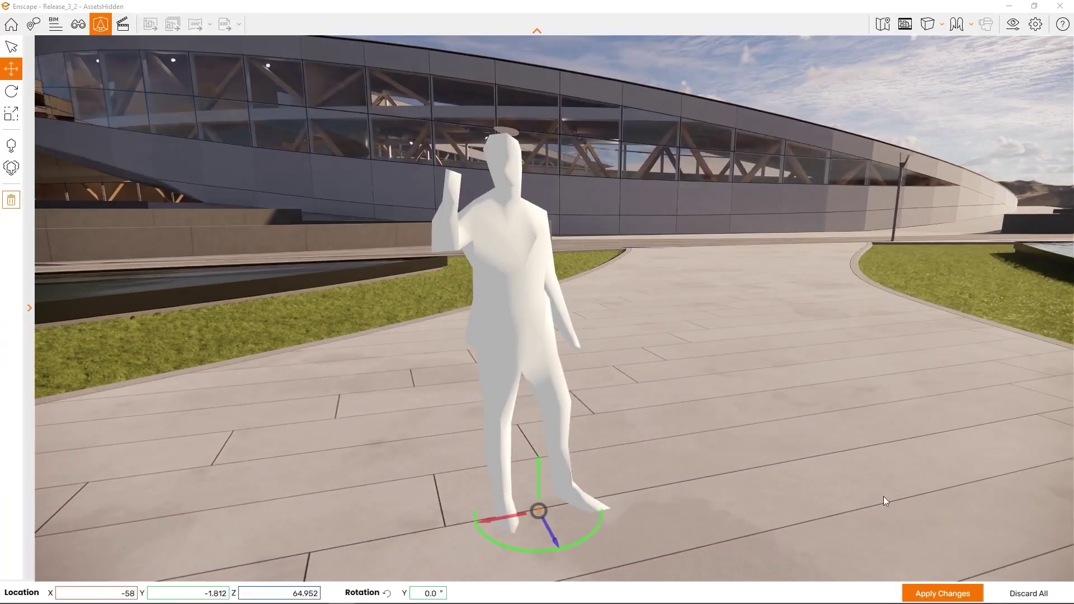
click(930, 587)
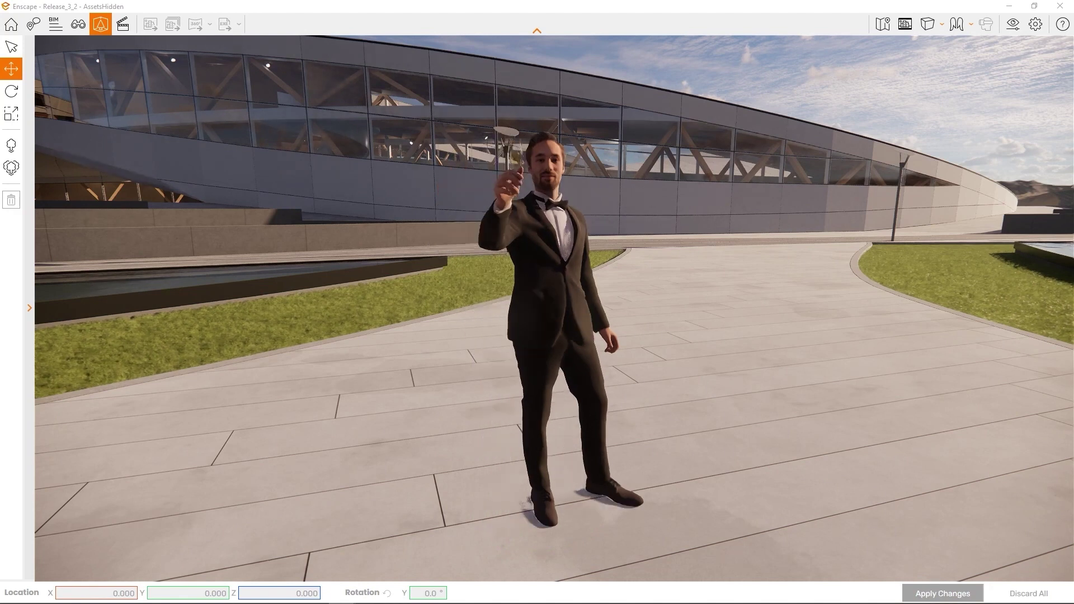
click(15, 98)
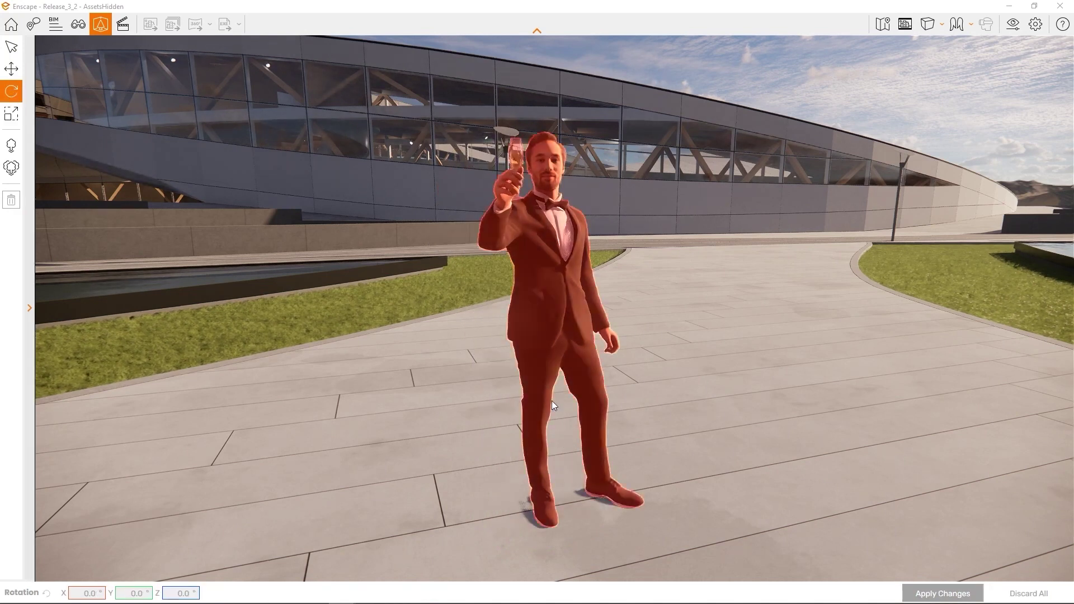
- Rotate the man on the plaza, scale him to 76 percent, and apply
click(565, 348)
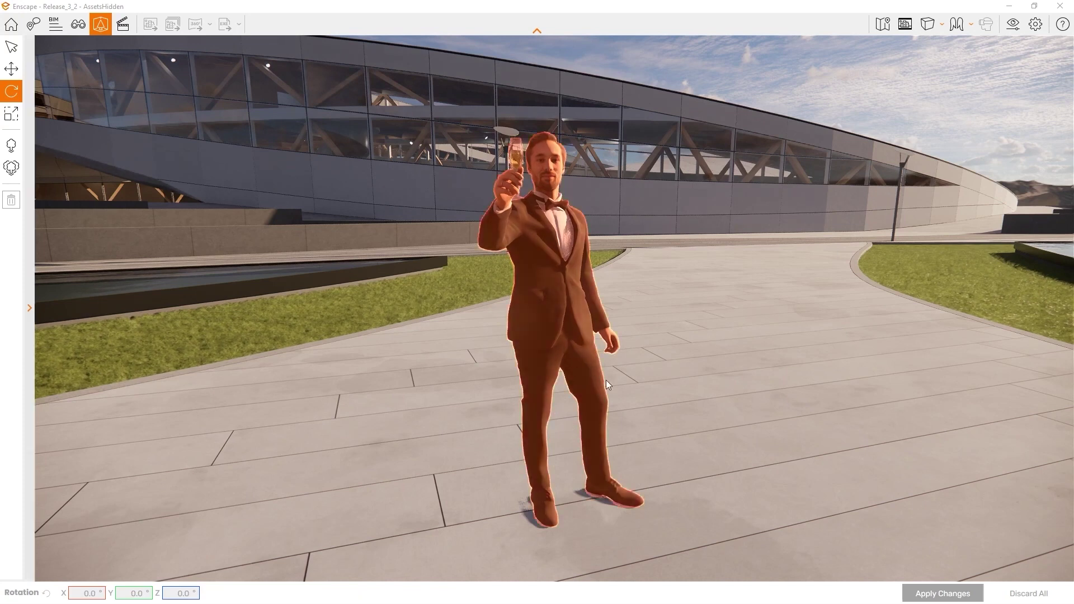
drag(623, 529, 624, 531)
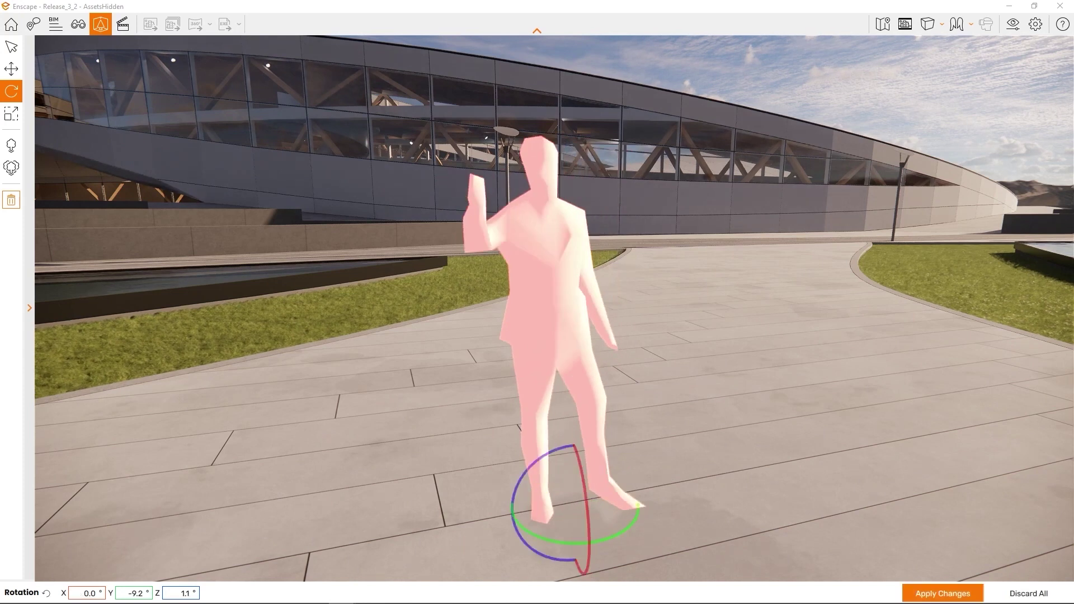
click(11, 114)
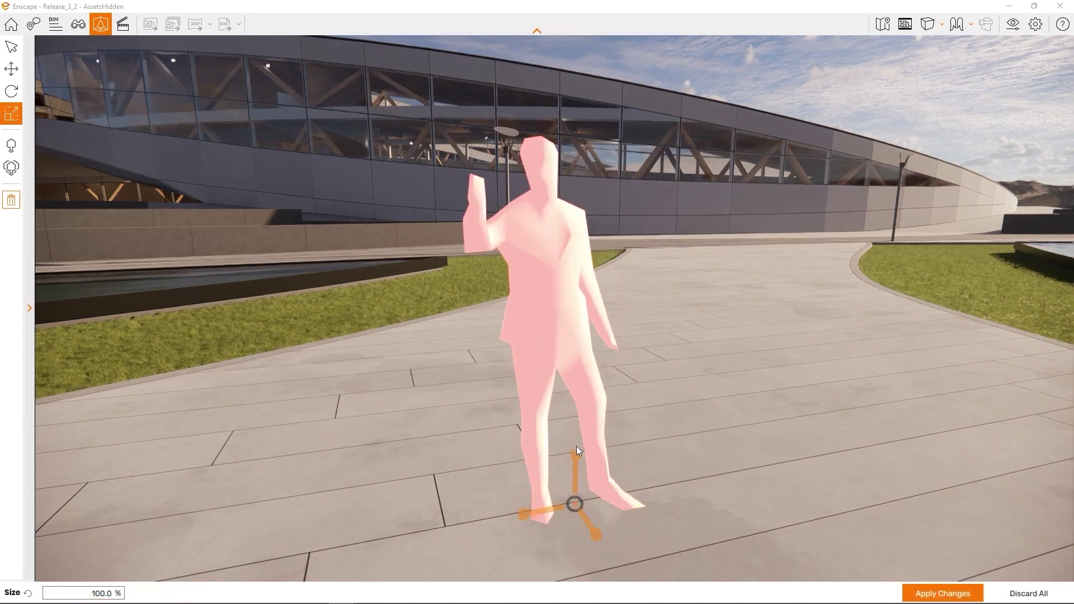
drag(573, 455, 573, 456)
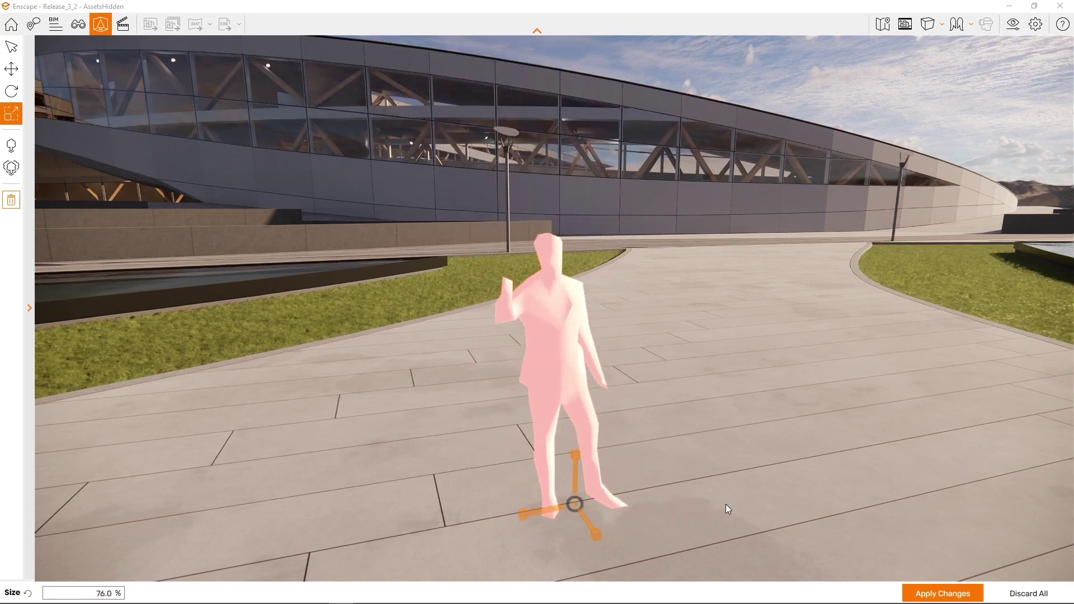
click(913, 592)
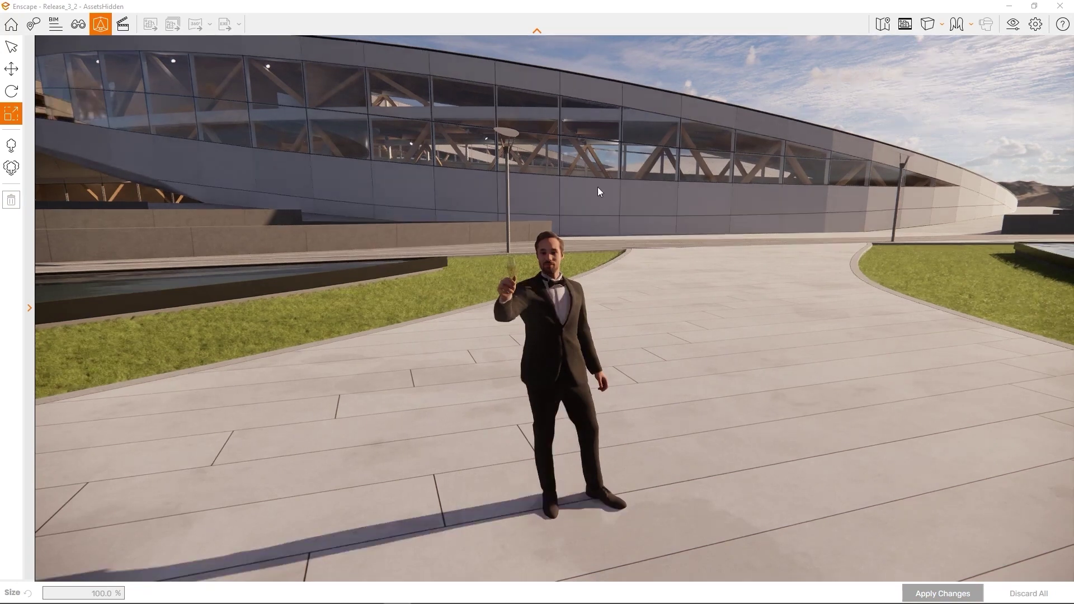
- Delete the man from the scene and apply the removal
click(562, 308)
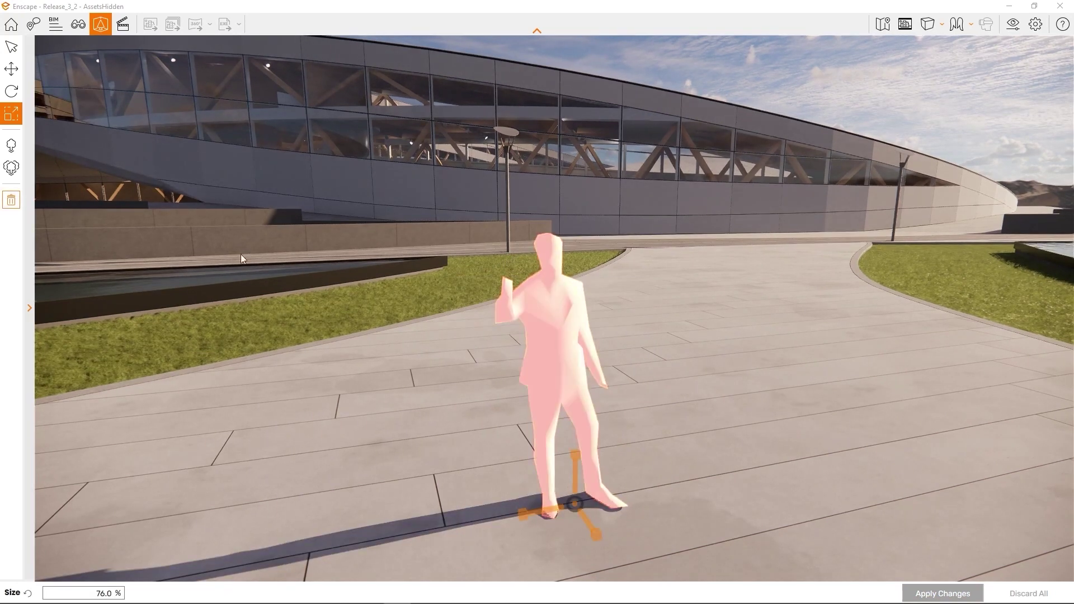
click(12, 201)
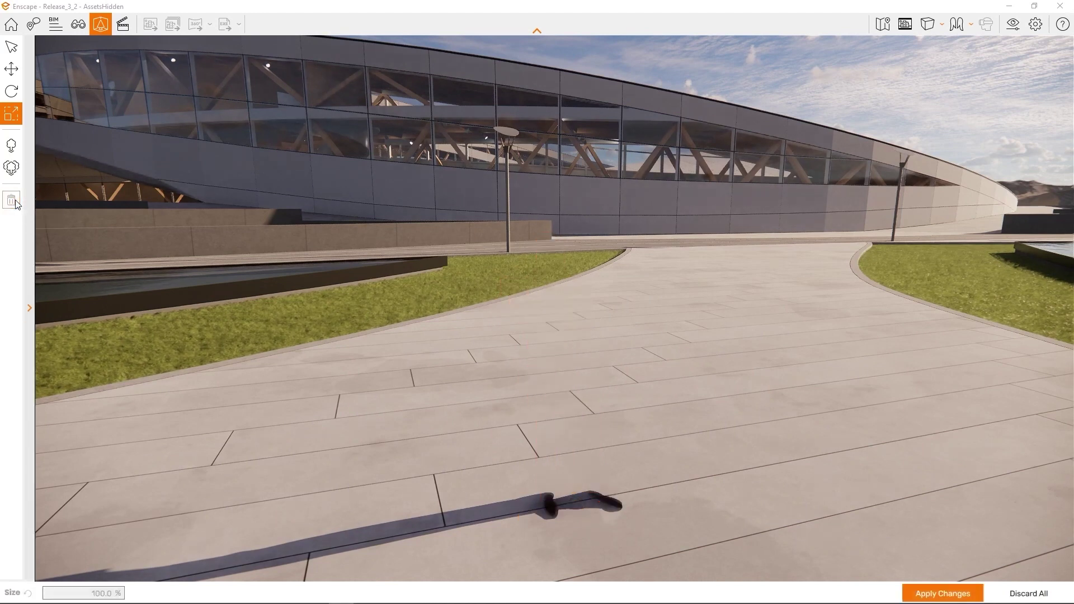
click(954, 599)
key(w)
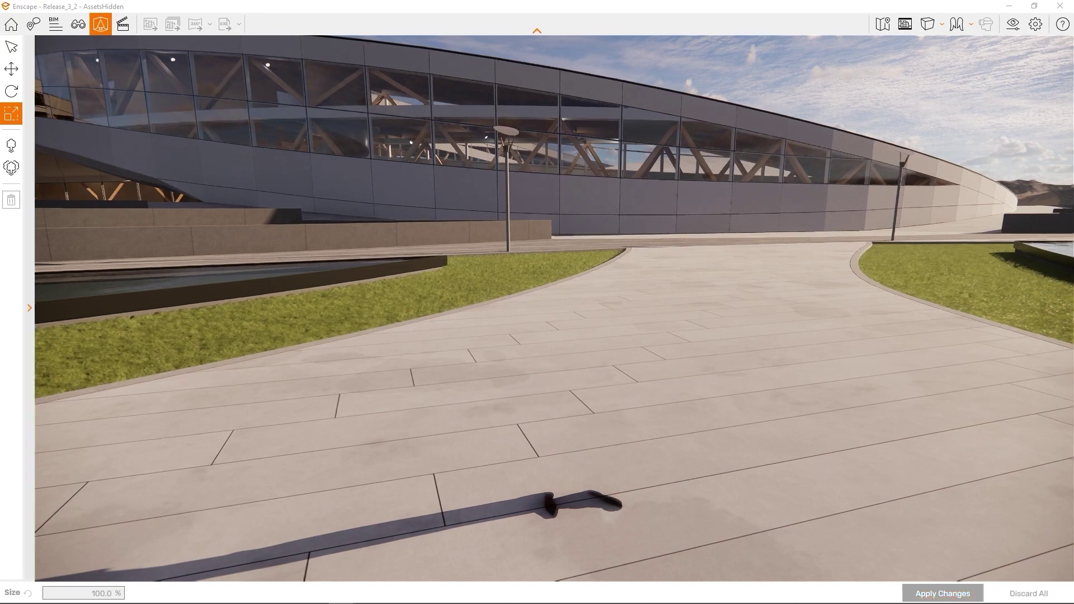
key(w)
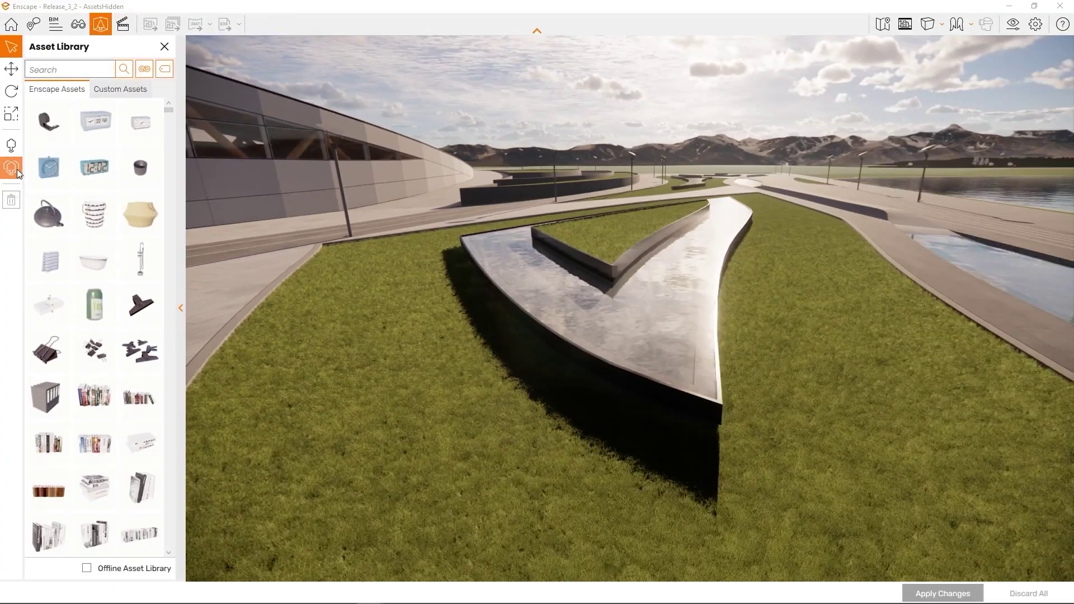
click(17, 169)
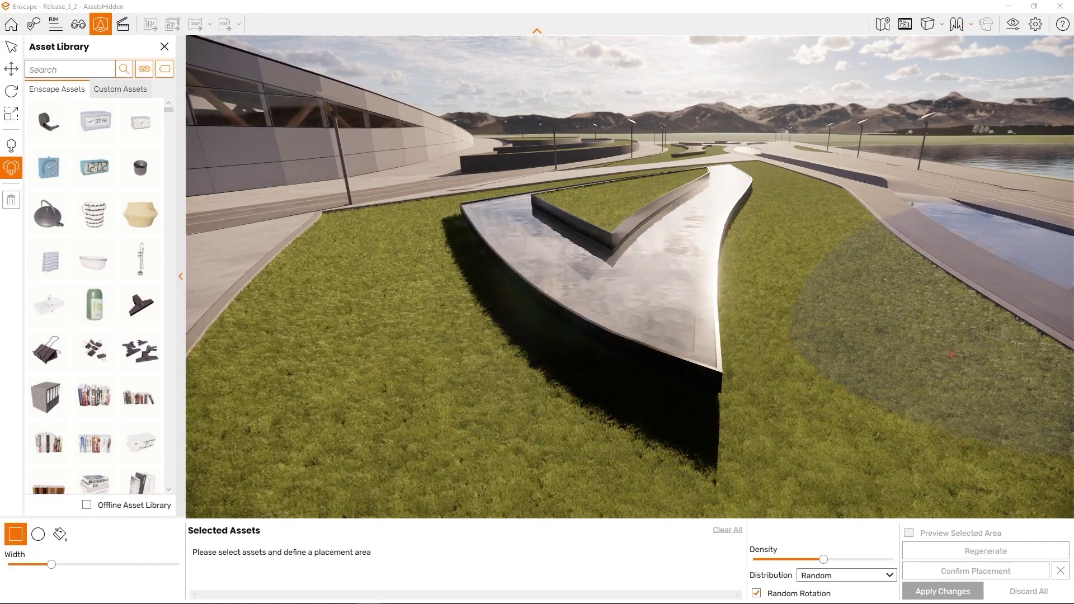
click(688, 268)
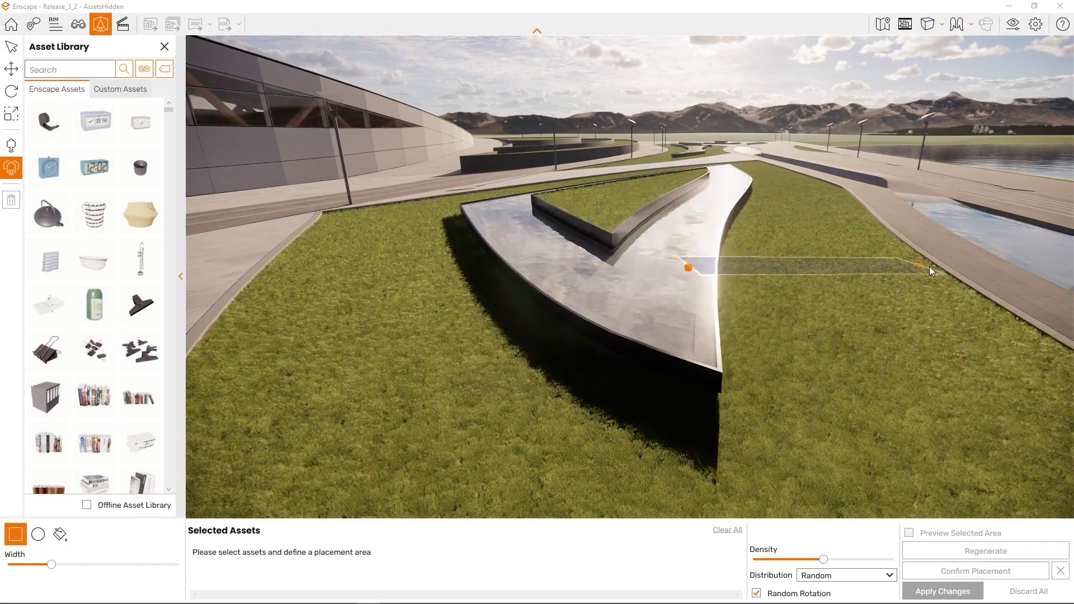
key(Escape)
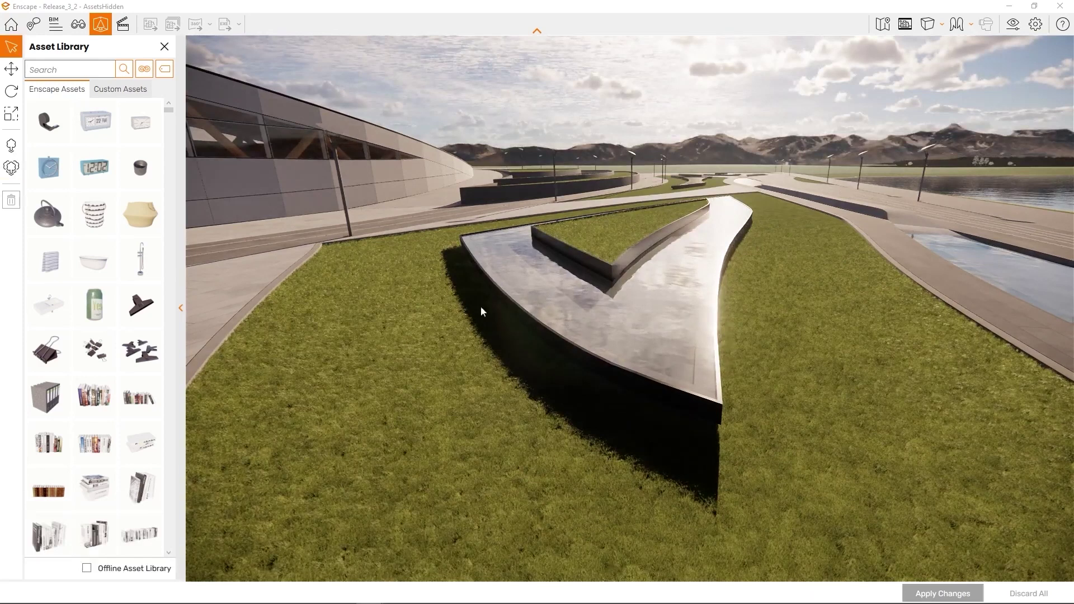
click(11, 168)
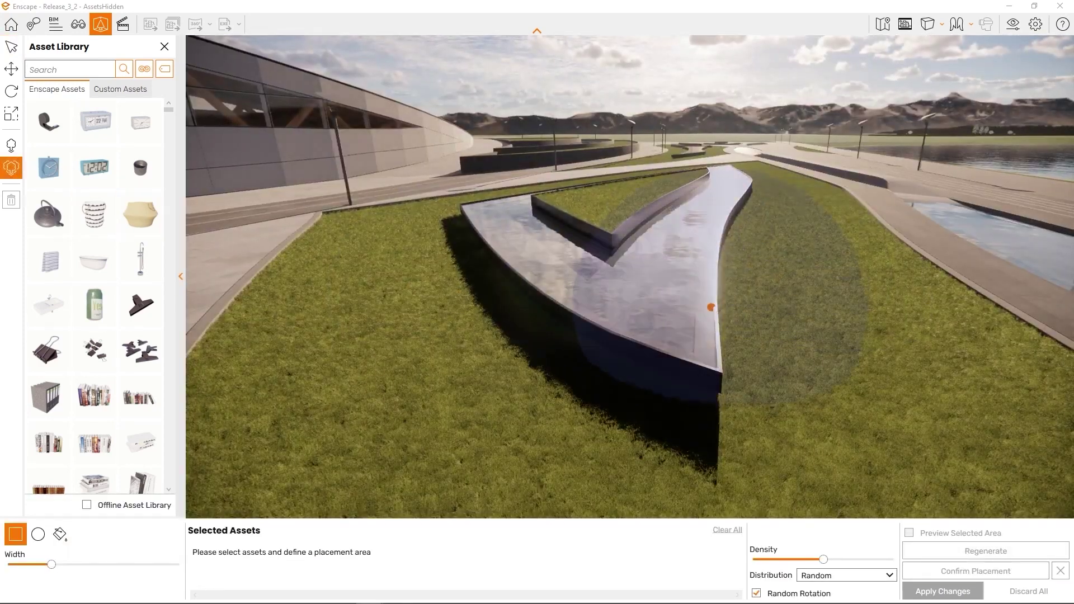
right_drag(828, 280, 891, 257)
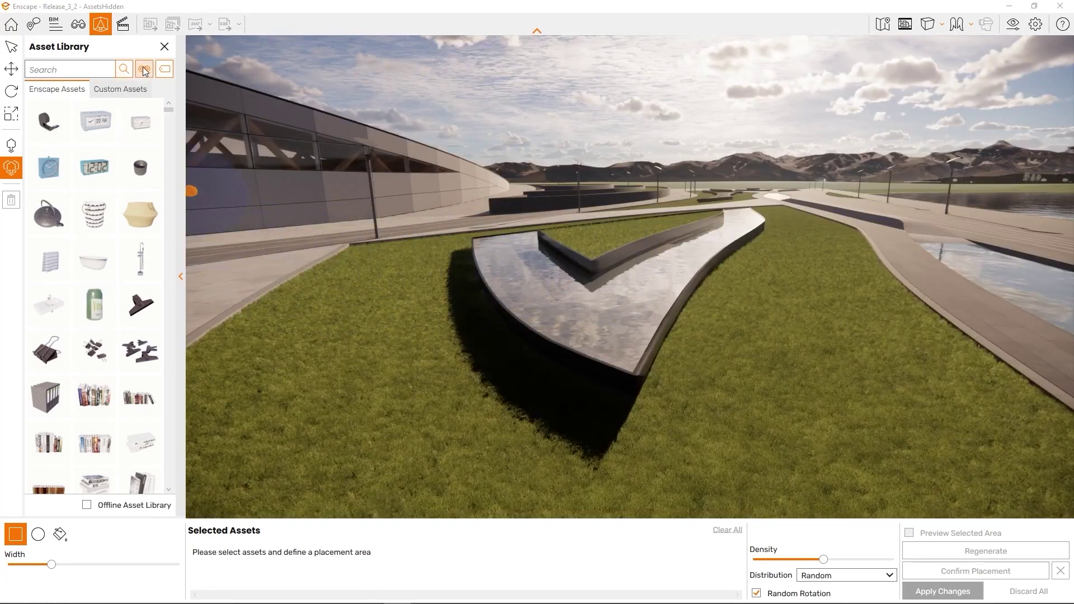
- Filter to Vegetation and select Bush 1, Bush 3, two more bushes and a tall grass
click(145, 69)
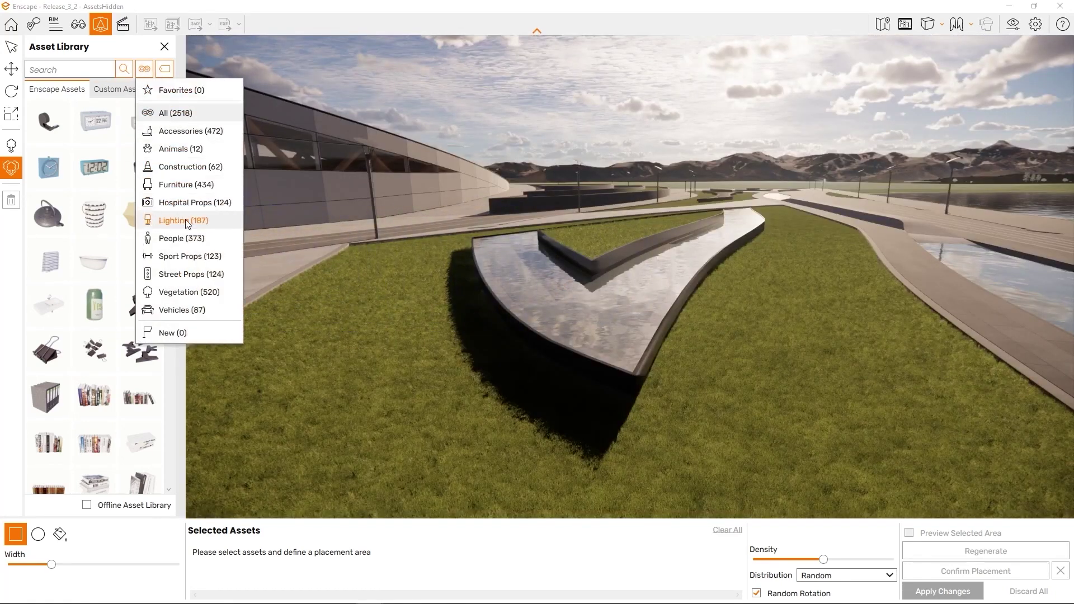
click(185, 293)
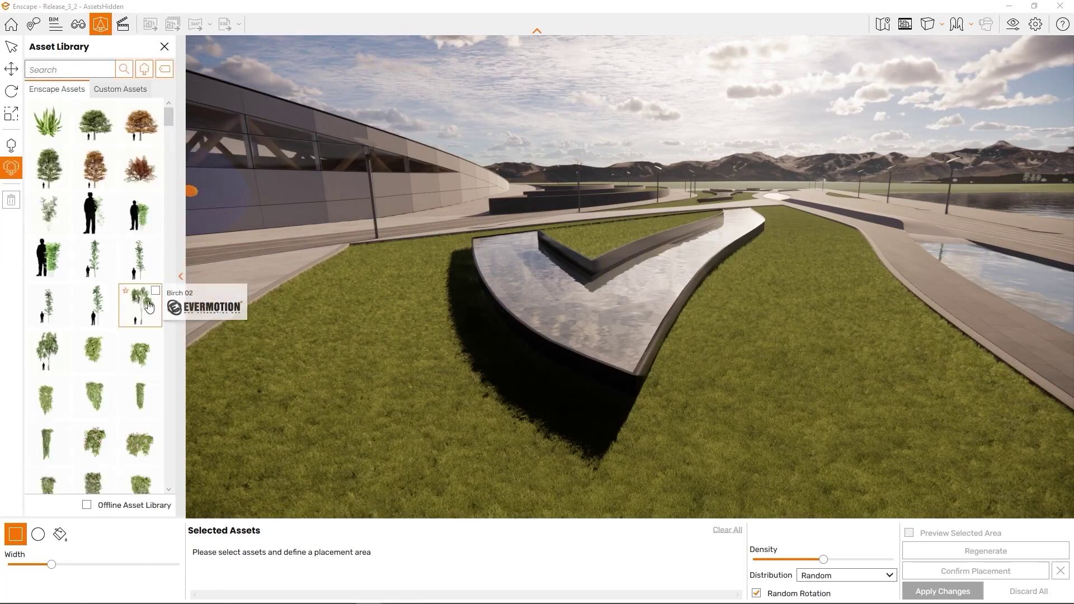
scroll(132, 300, down, 5)
scroll(115, 324, down, 1)
click(105, 355)
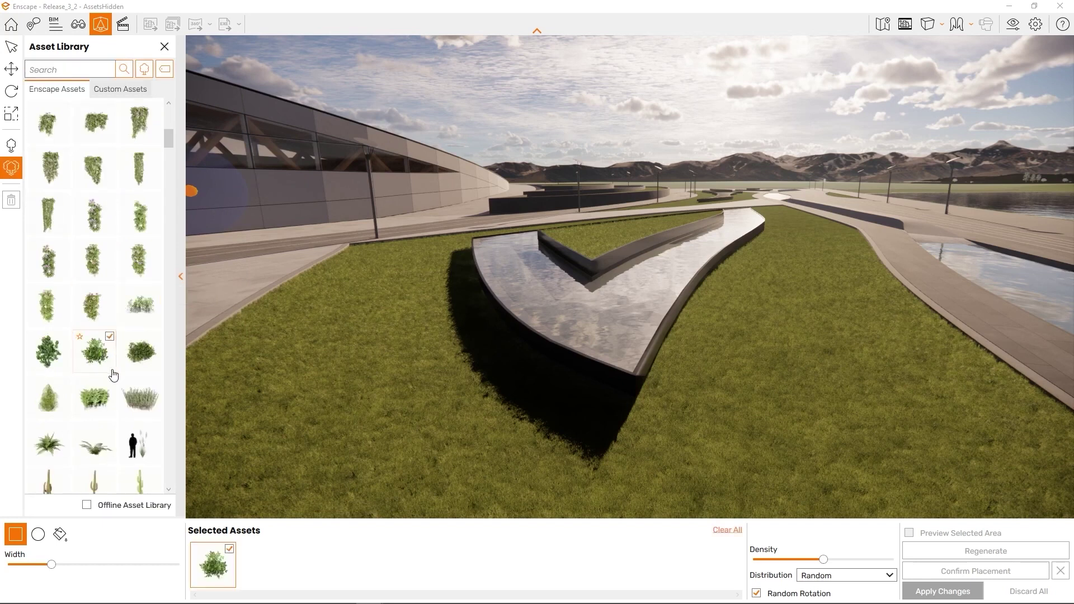
click(136, 371)
click(47, 370)
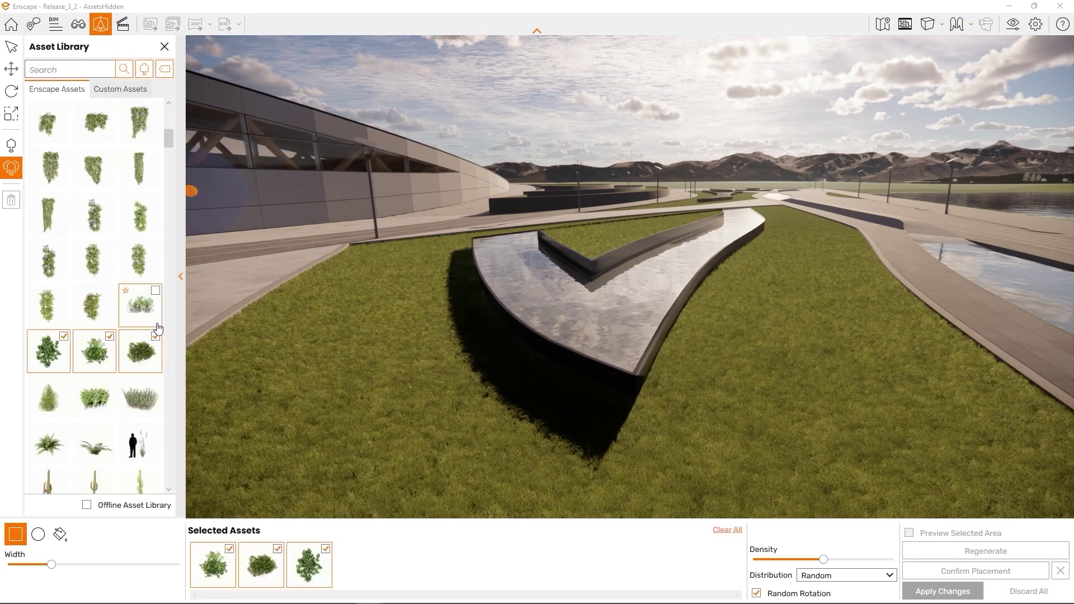
click(151, 308)
click(141, 397)
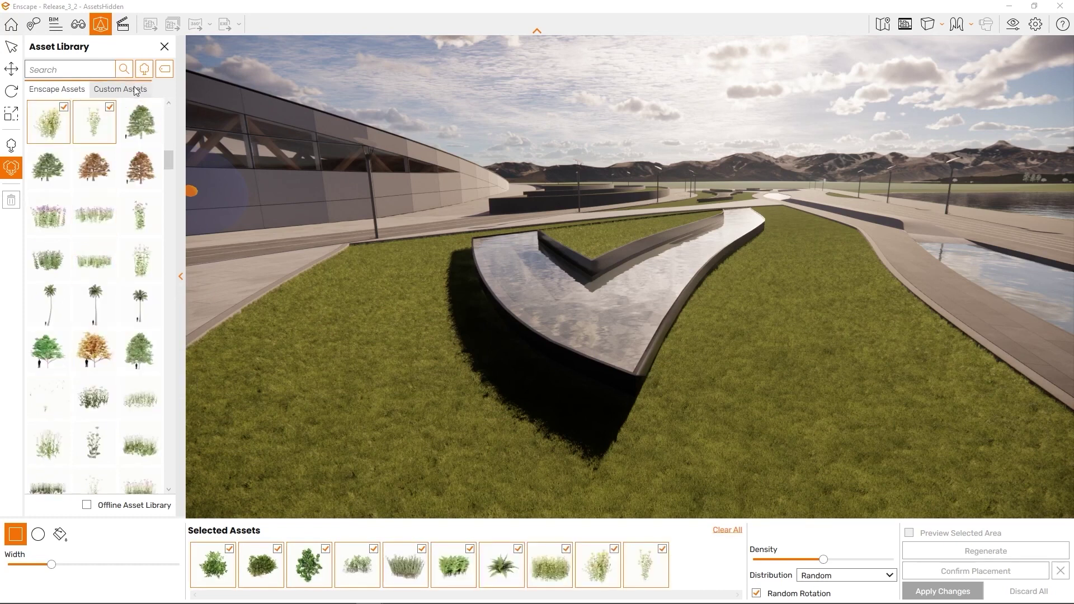
- In Custom Assets, add three Feathertop Grass assets including Feathertop Grass 04 to the selection
click(120, 89)
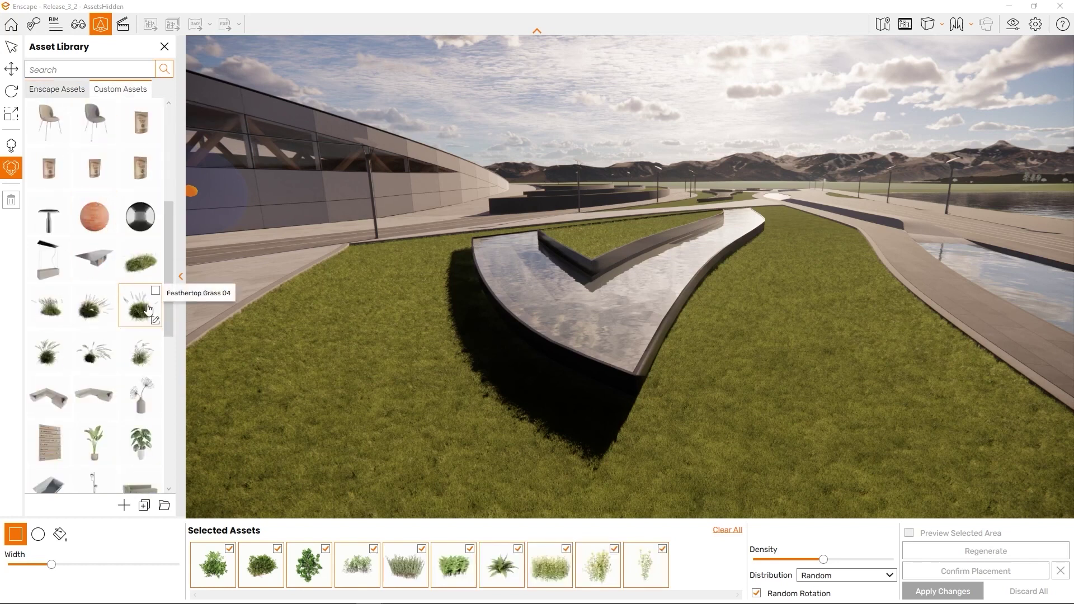
click(148, 309)
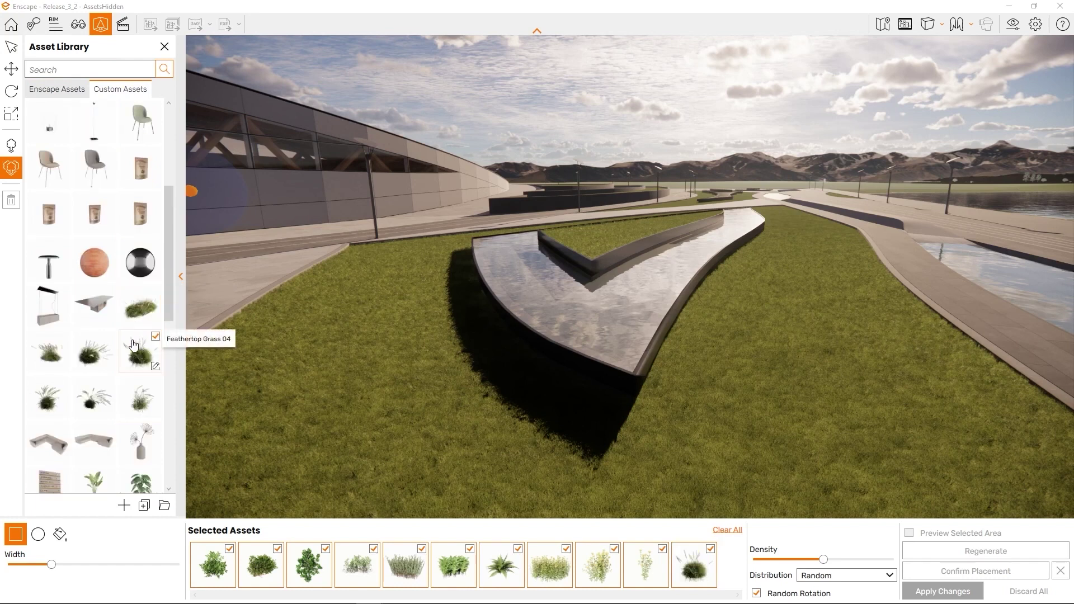
click(48, 351)
click(91, 358)
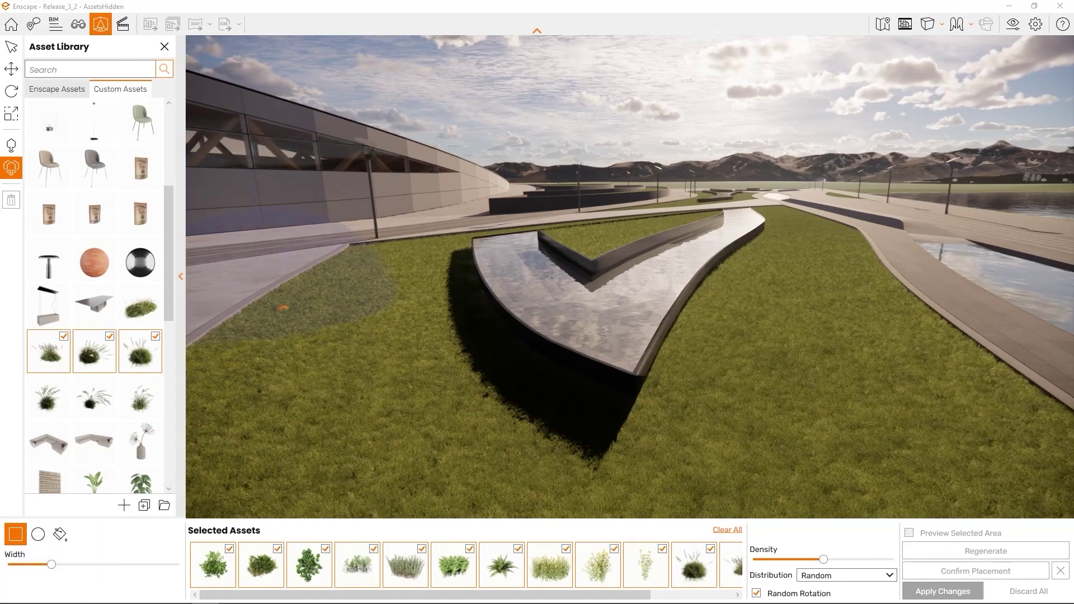
- Draw a rectangular placement area on the lawn beside the V-shaped pool, then widen it with the Width slider
click(364, 256)
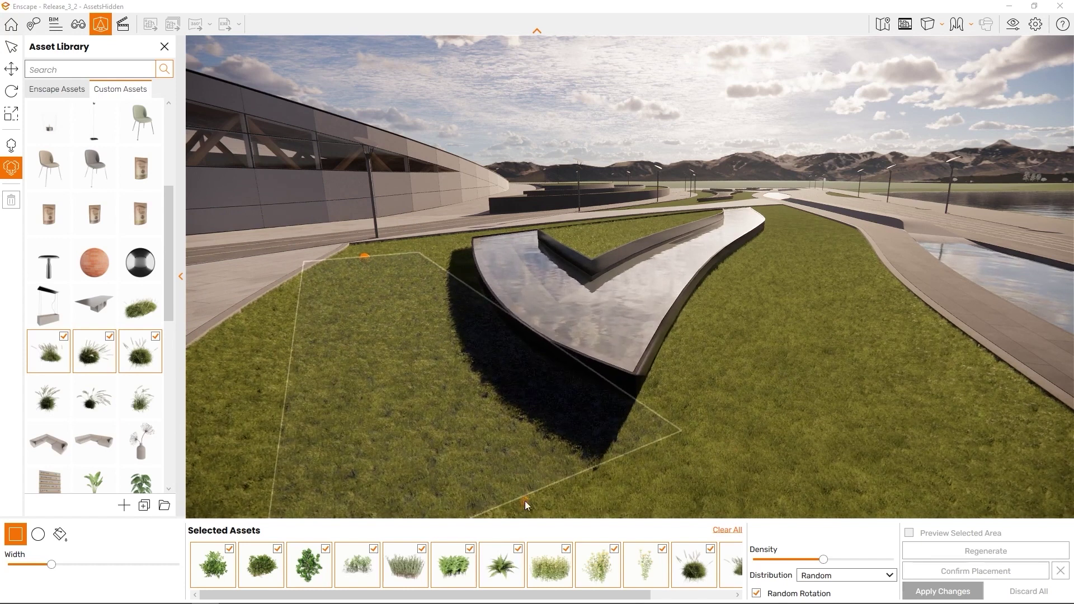
click(606, 487)
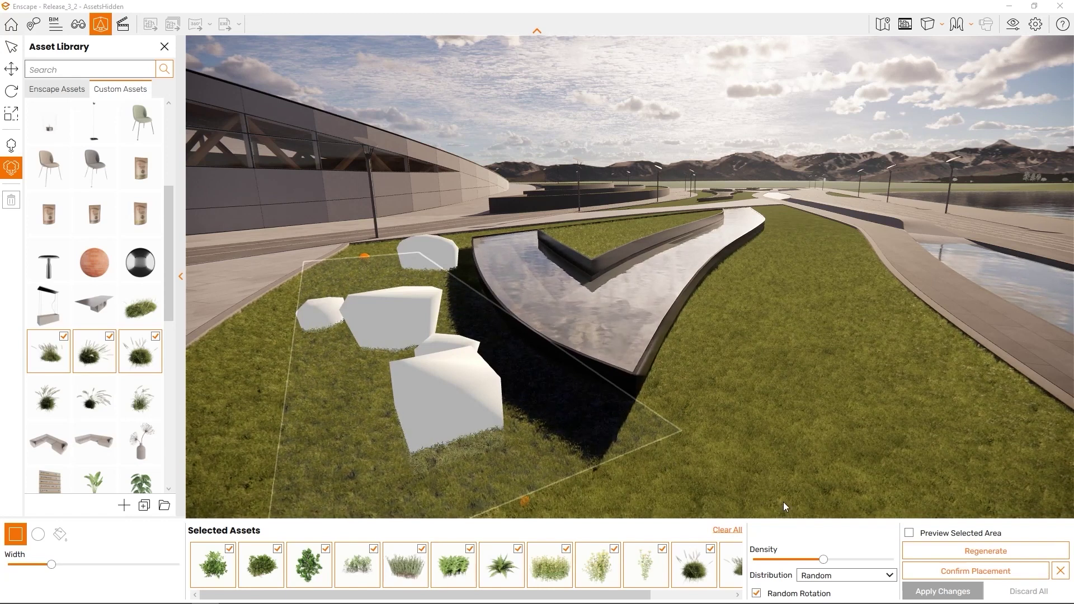
drag(773, 485, 758, 470)
key(a)
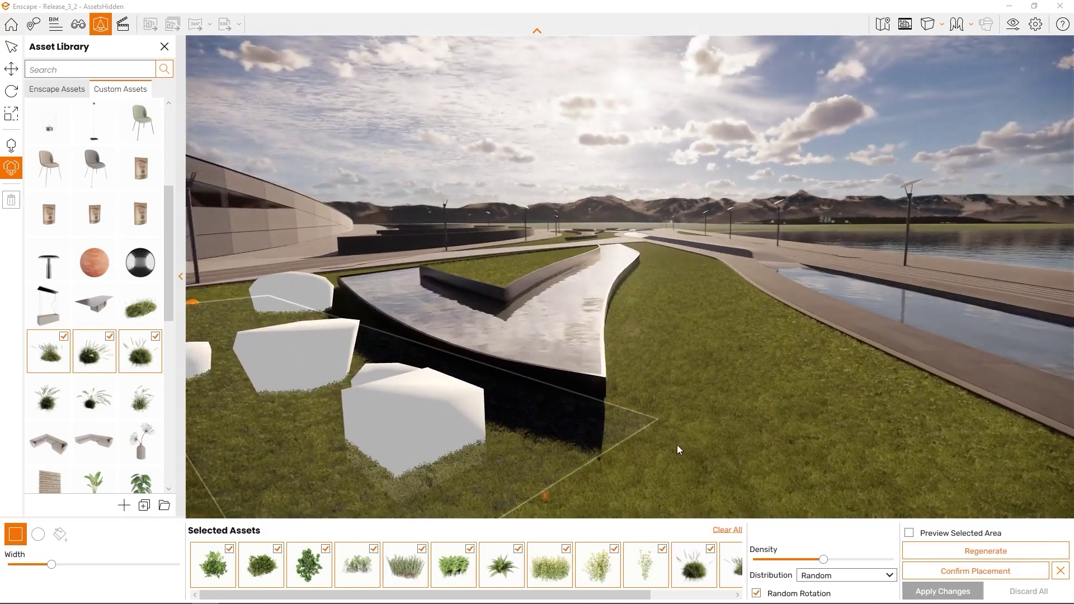
key(a)
key(q)
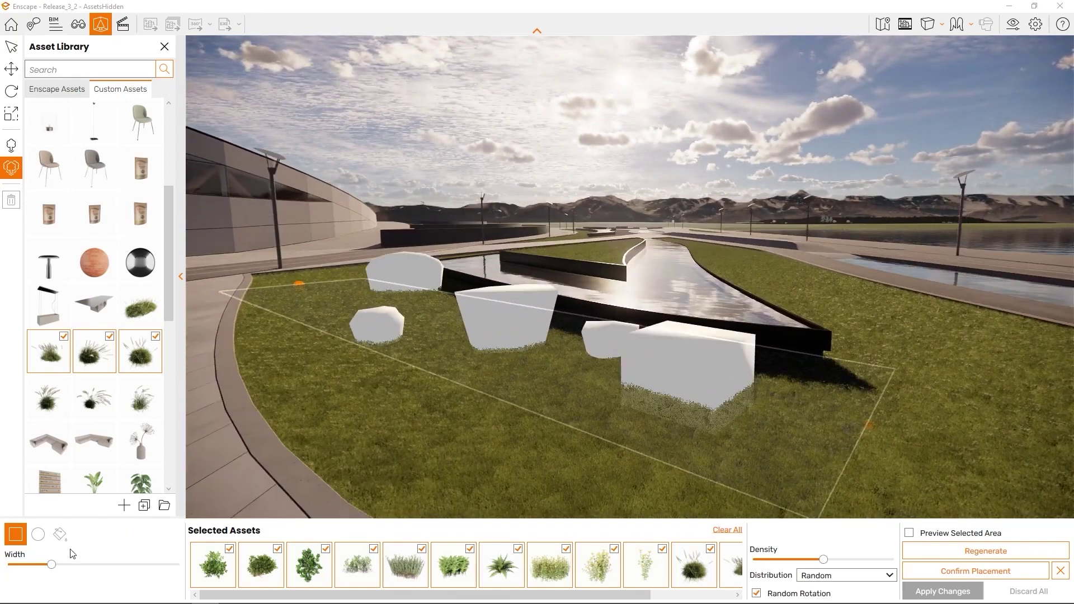
drag(53, 564, 93, 566)
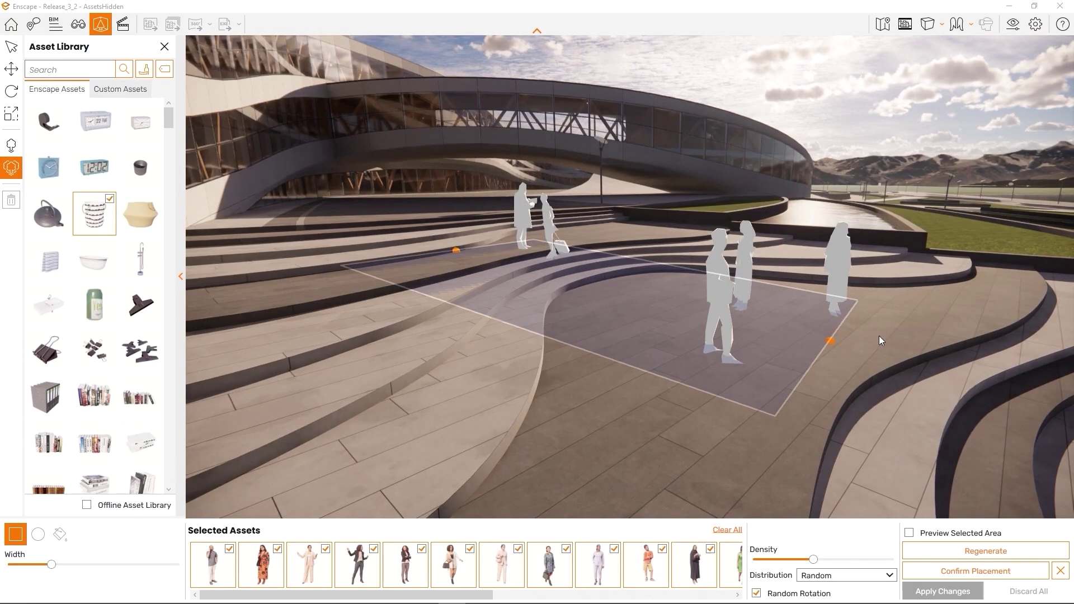
- Drag the corner handles outward to enlarge and reshape the people area on the stepped plaza
drag(829, 343, 888, 335)
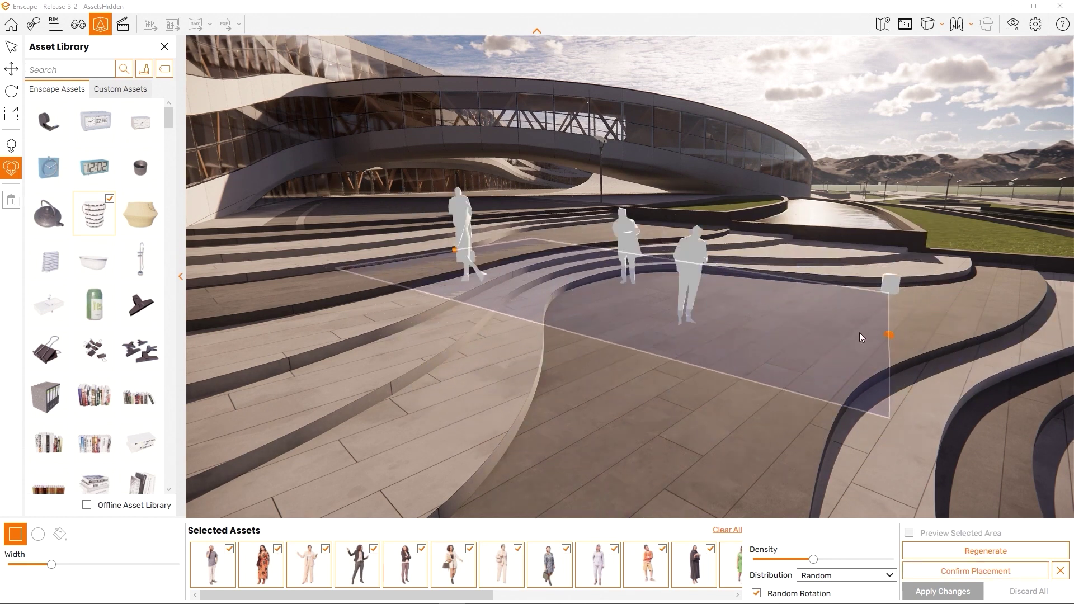
drag(457, 253, 507, 364)
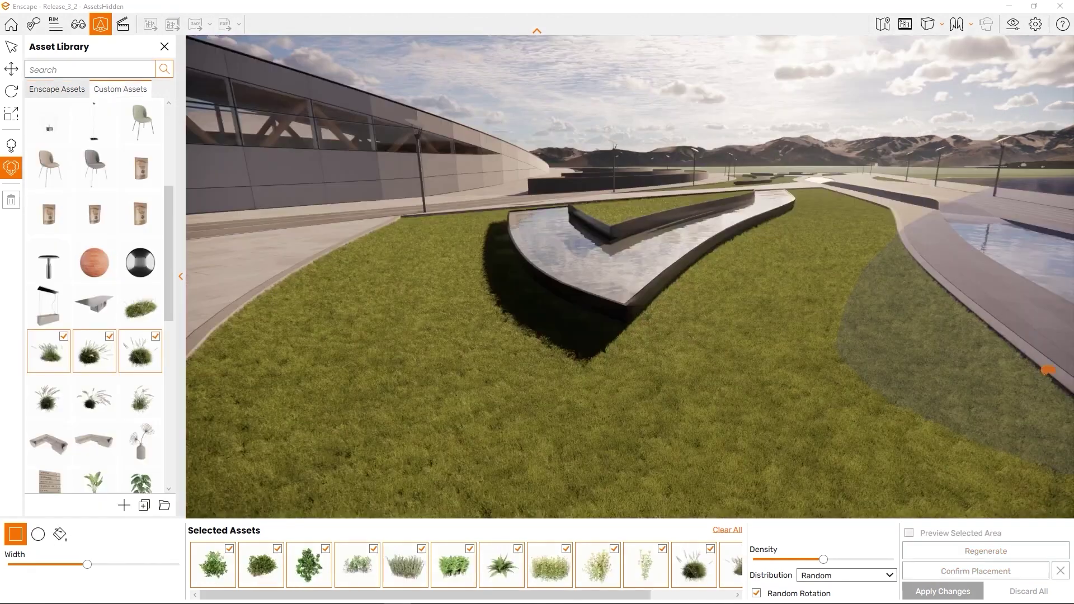
- Draw a circular placement area of placeholder vegetation on the lawn along the pool
click(37, 537)
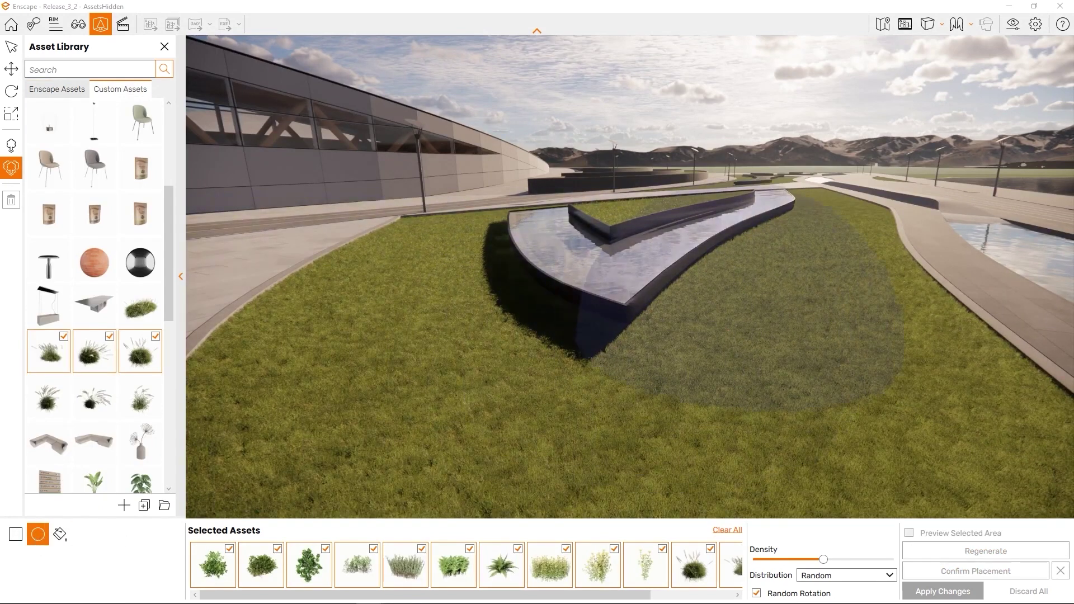
mouse_move(852, 311)
mouse_down()
mouse_move(677, 433)
mouse_move(619, 459)
mouse_up()
right_drag(677, 442, 734, 424)
scroll(735, 425, down, 2)
middle_drag(848, 412, 629, 405)
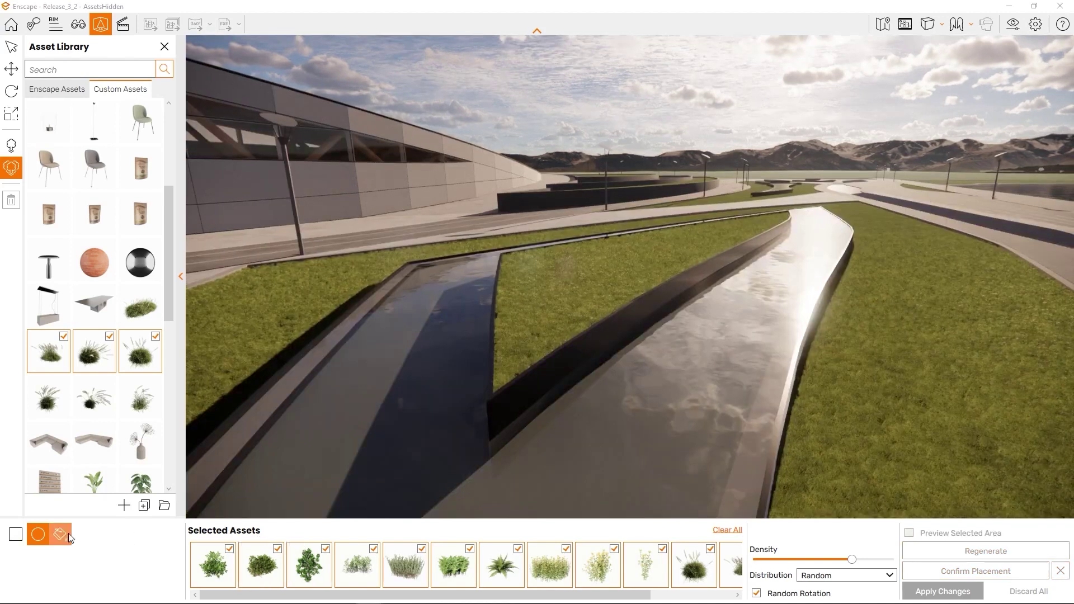
- Pick the triangular grass bed as the area, raise density, preview the real plants and place them
click(69, 536)
click(544, 312)
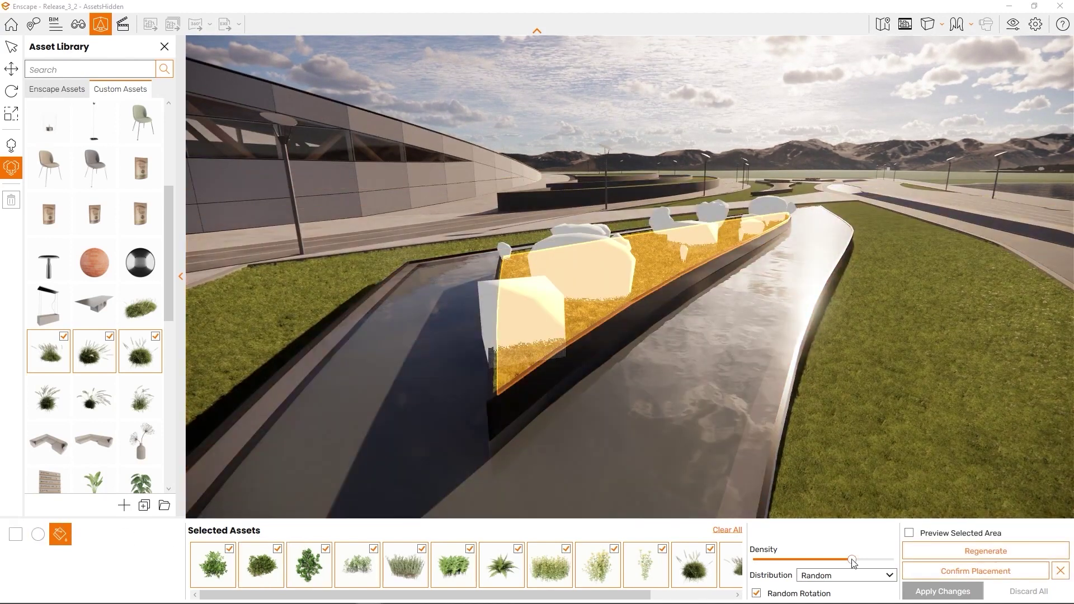
drag(852, 560, 877, 561)
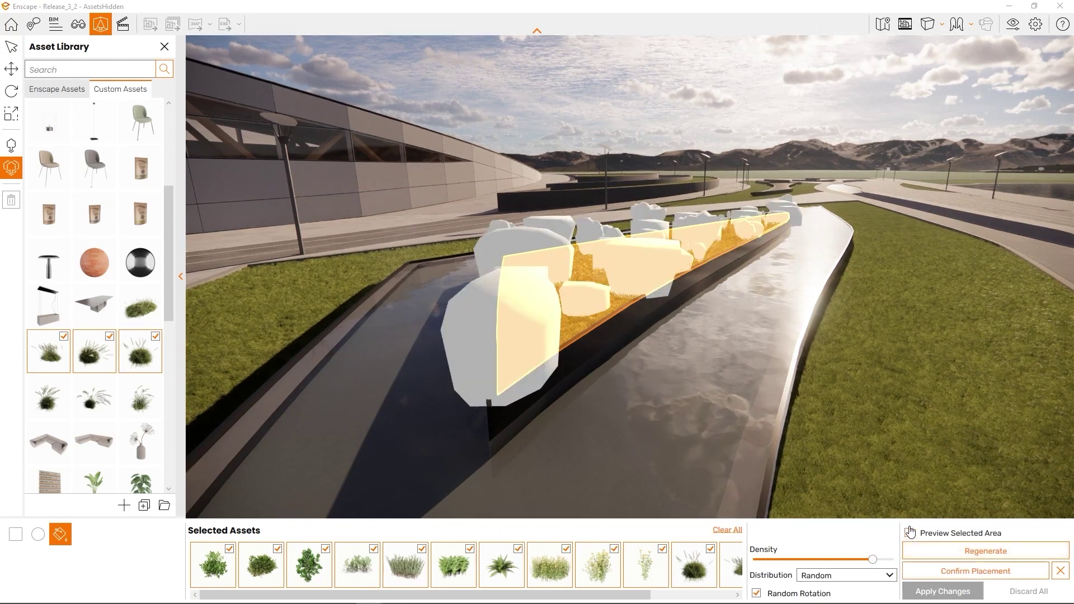
click(909, 533)
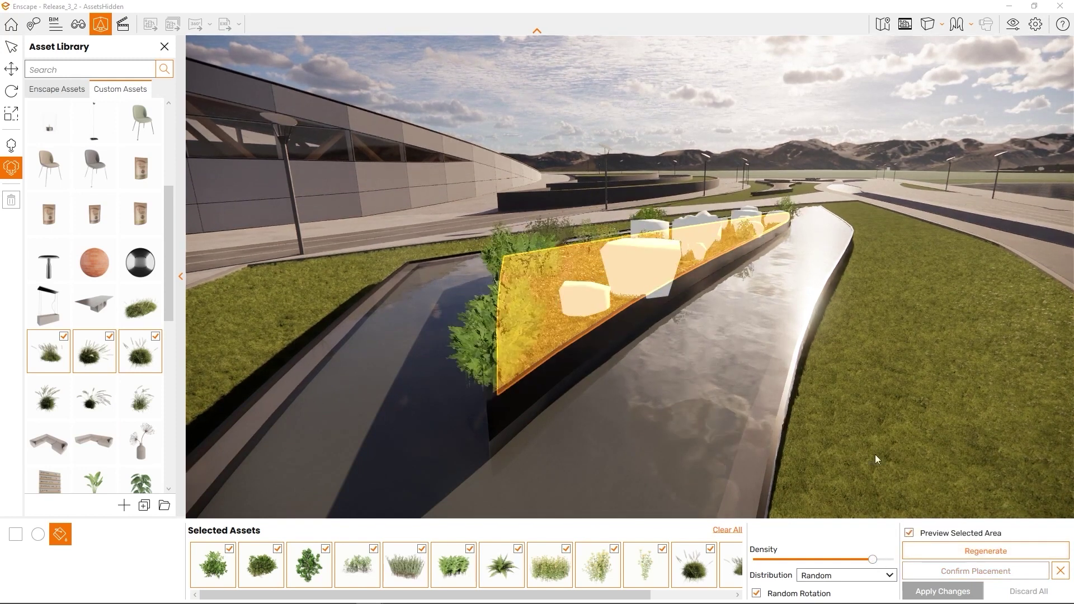
key(Return)
middle_drag(660, 369, 973, 493)
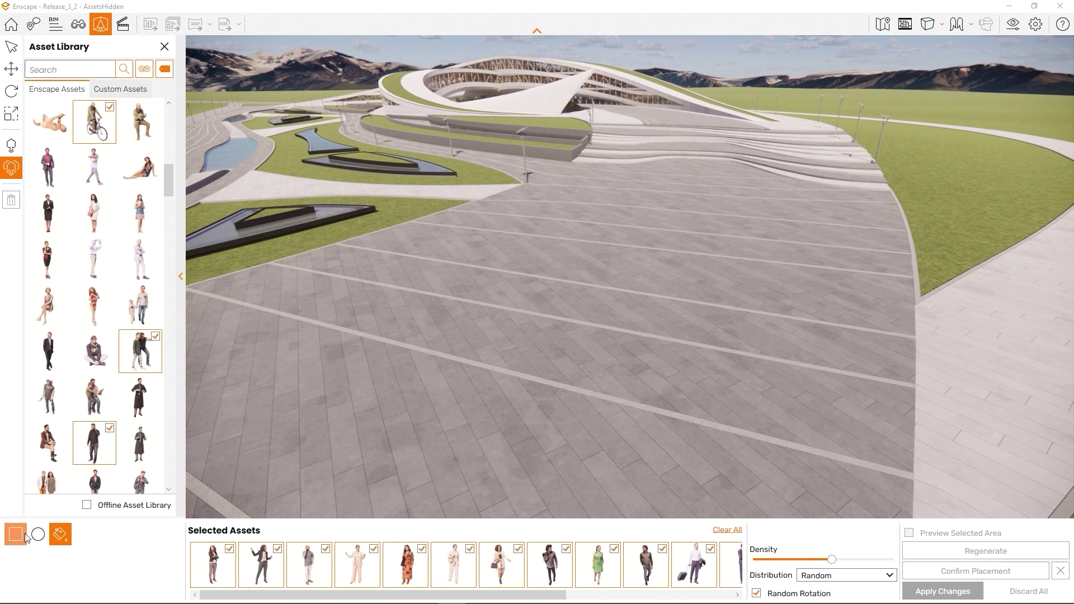
- Draw a rectangle of people on the paved plaza and fine-tune the crowd density
click(15, 534)
click(702, 159)
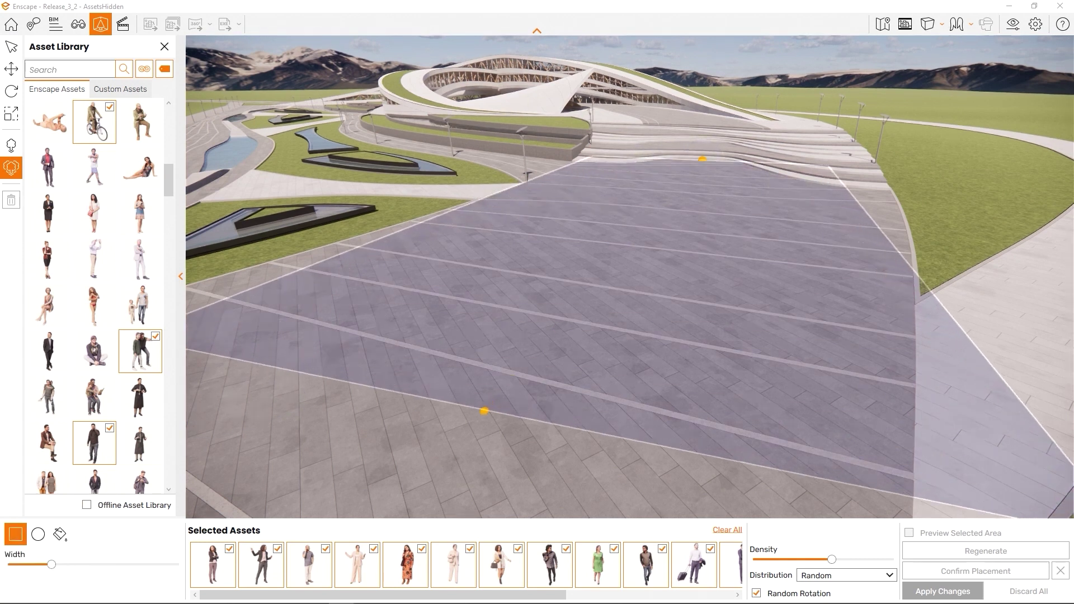
click(393, 397)
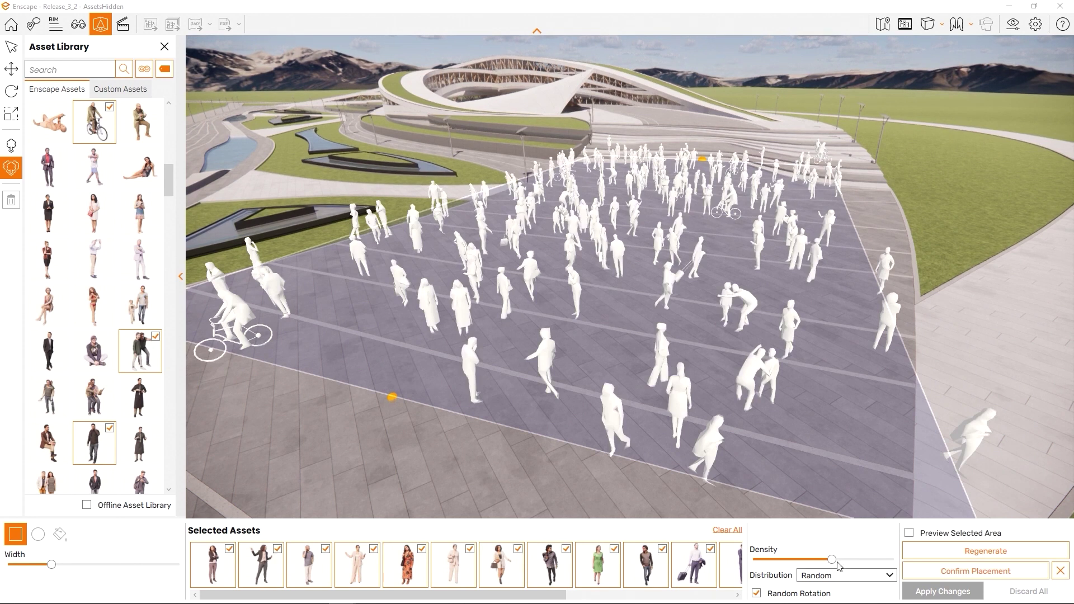
drag(831, 562, 775, 558)
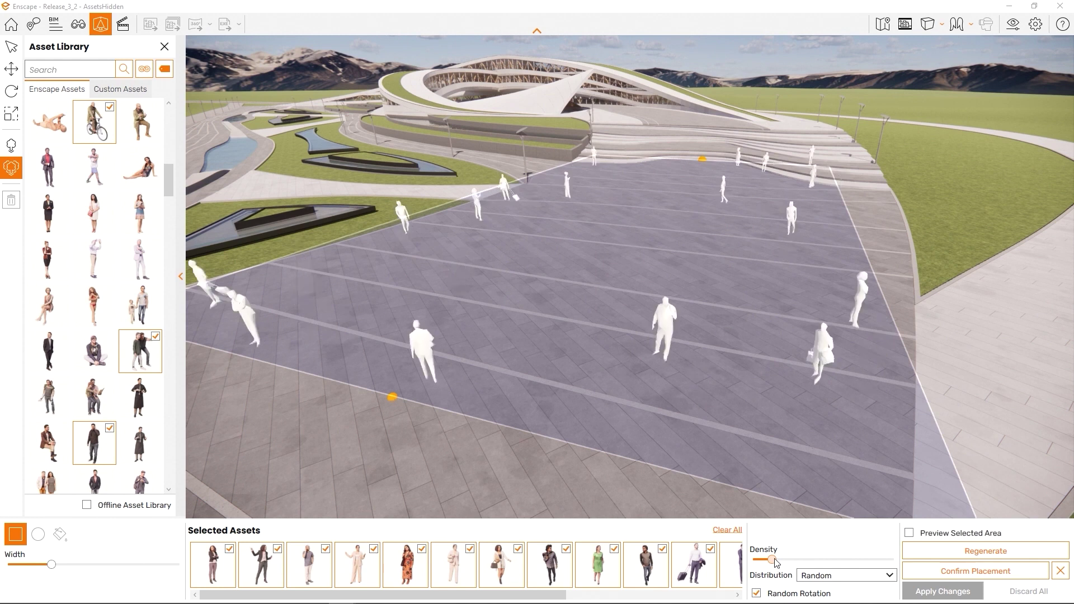
drag(784, 562, 854, 561)
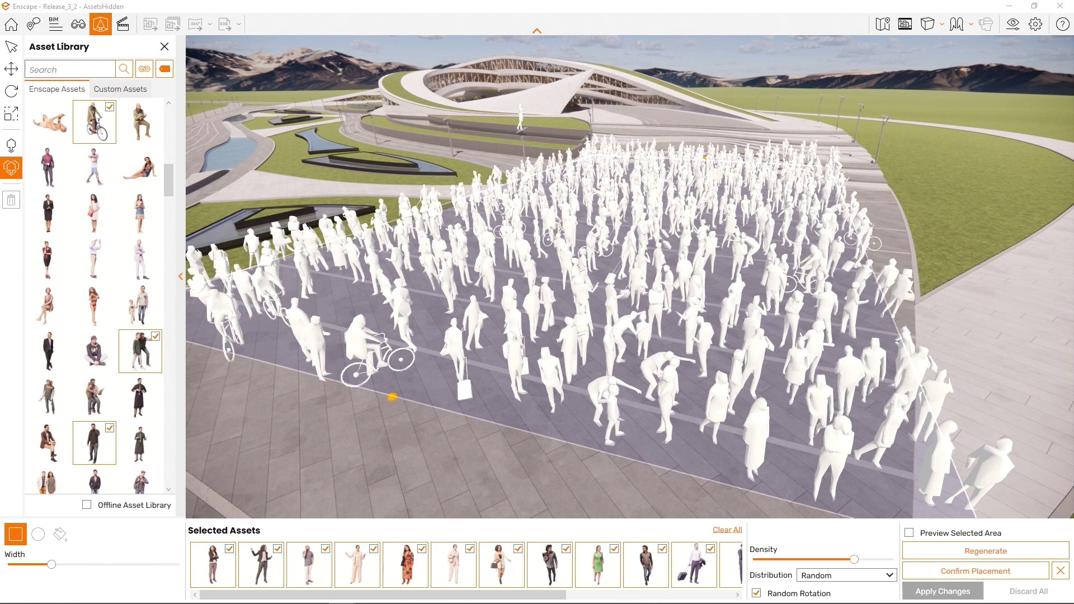
drag(854, 560, 826, 560)
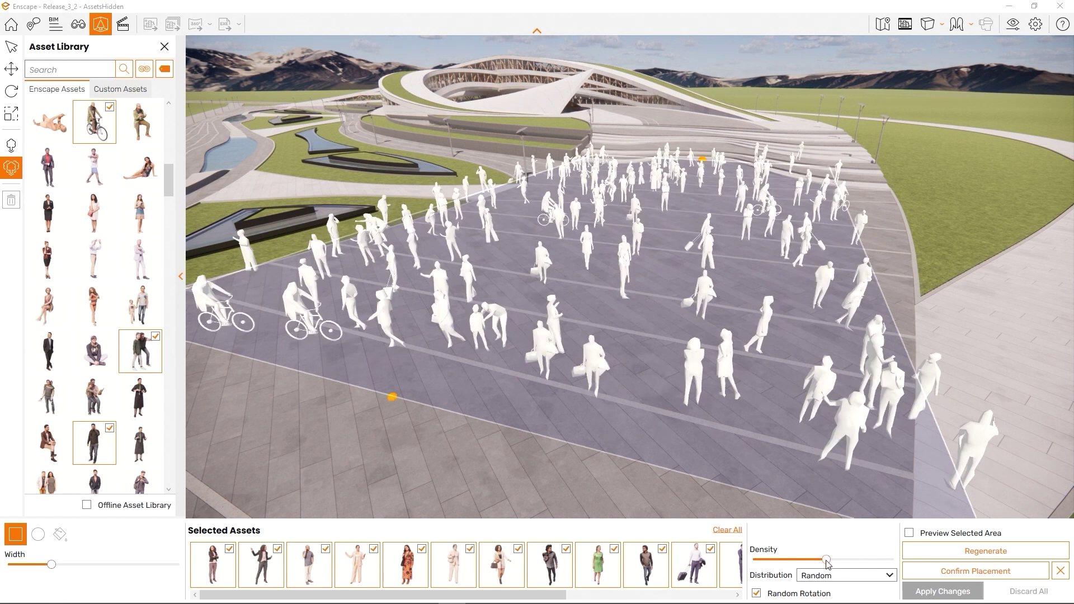
- Set the crowd's Distribution to Uniform and turn off Random Rotation, checking it from several angles
click(871, 580)
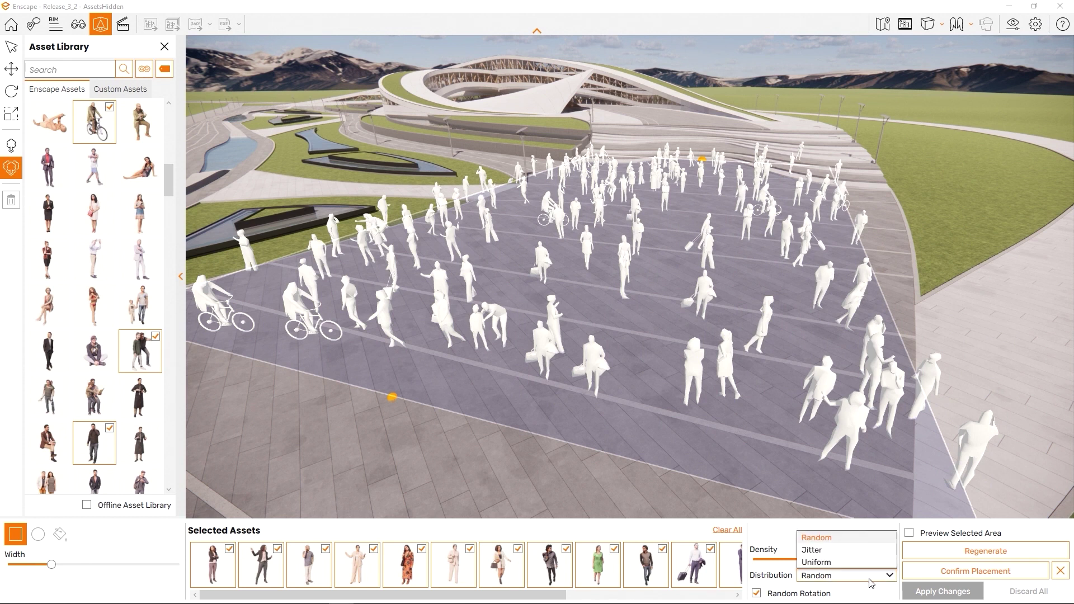
click(860, 552)
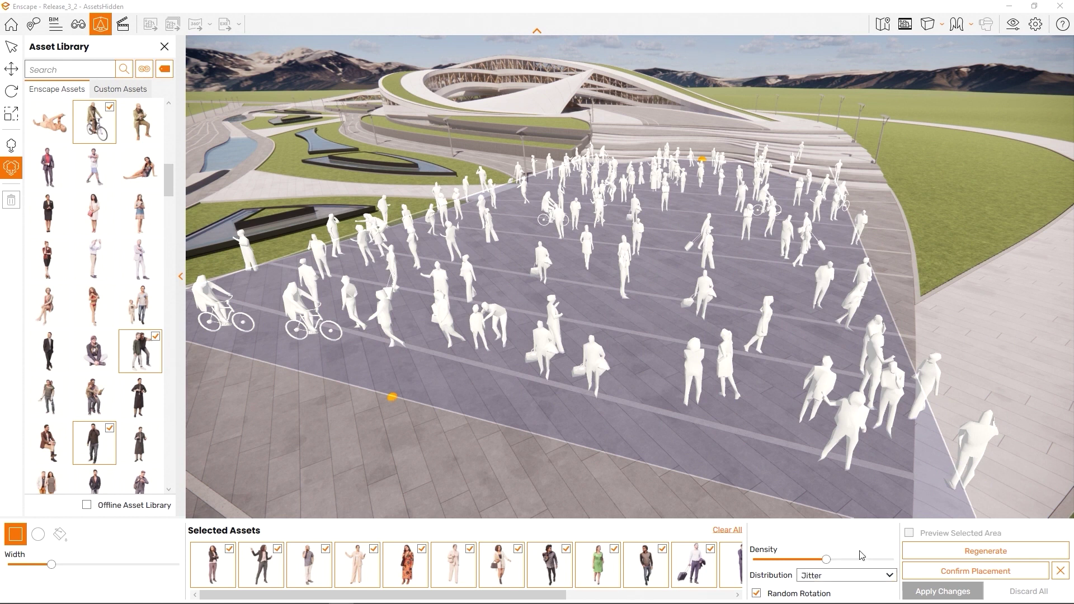
right_drag(830, 397, 844, 427)
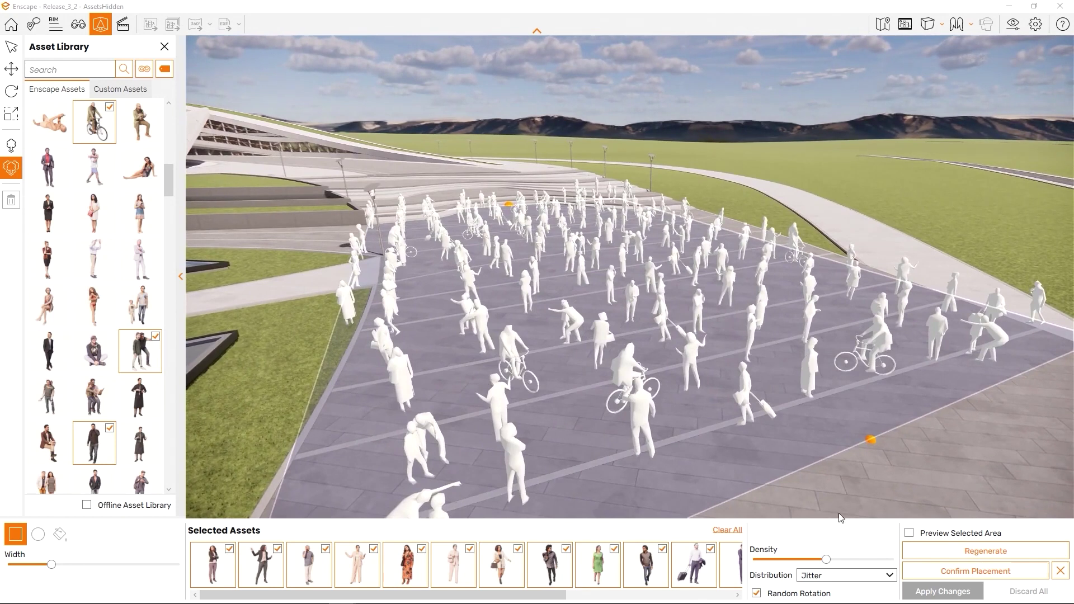
click(860, 580)
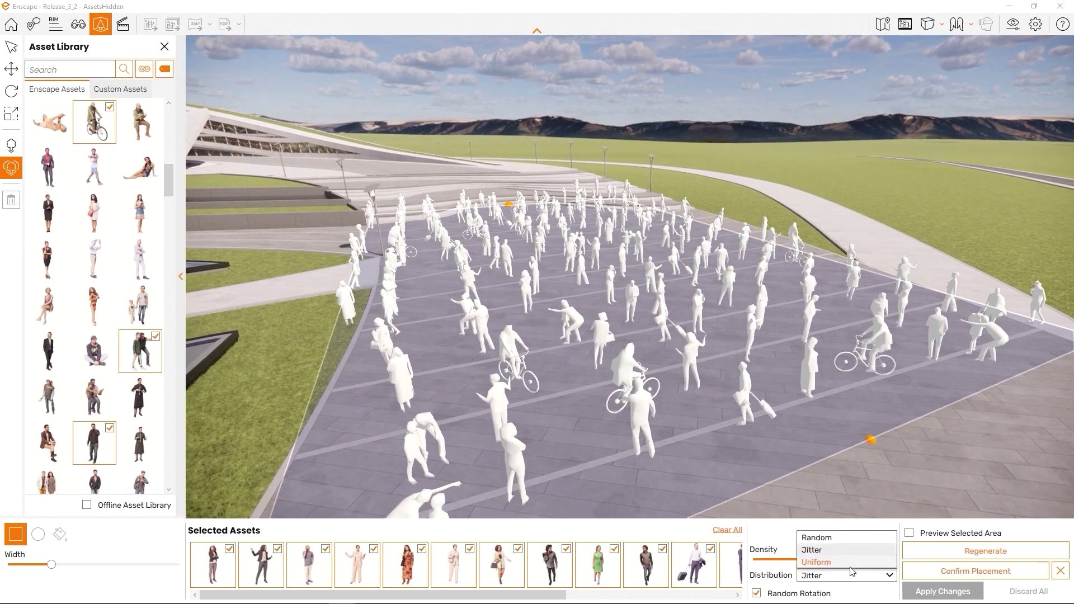
click(849, 564)
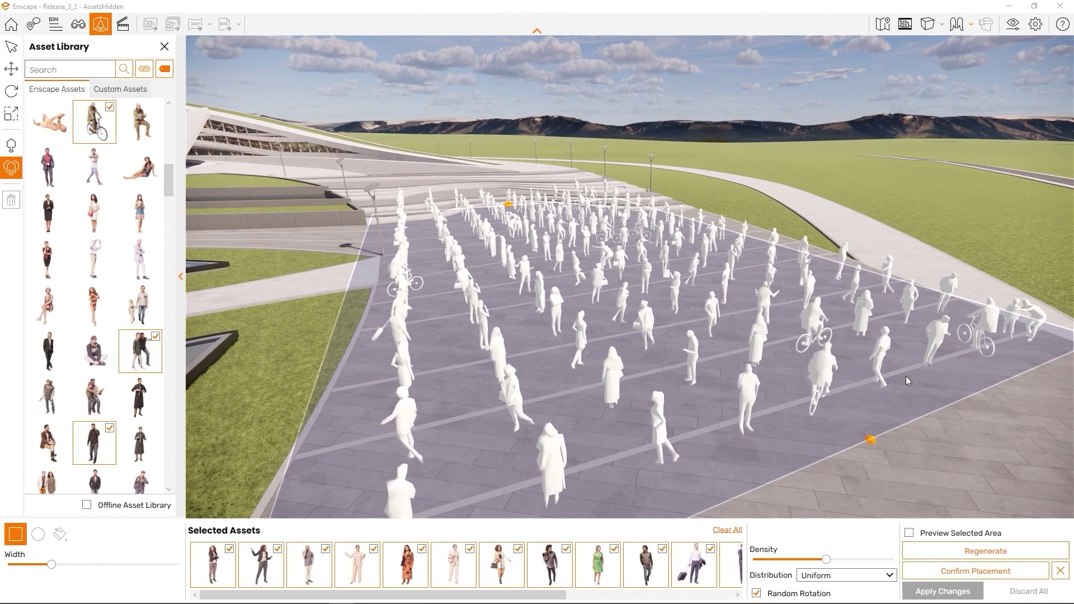
right_drag(905, 376, 548, 349)
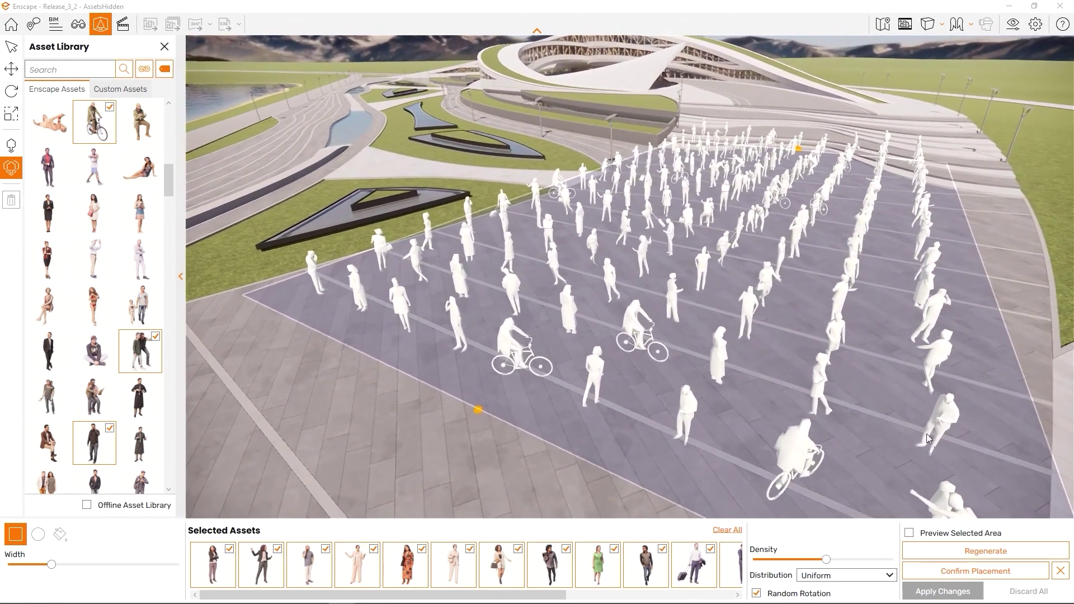
click(823, 595)
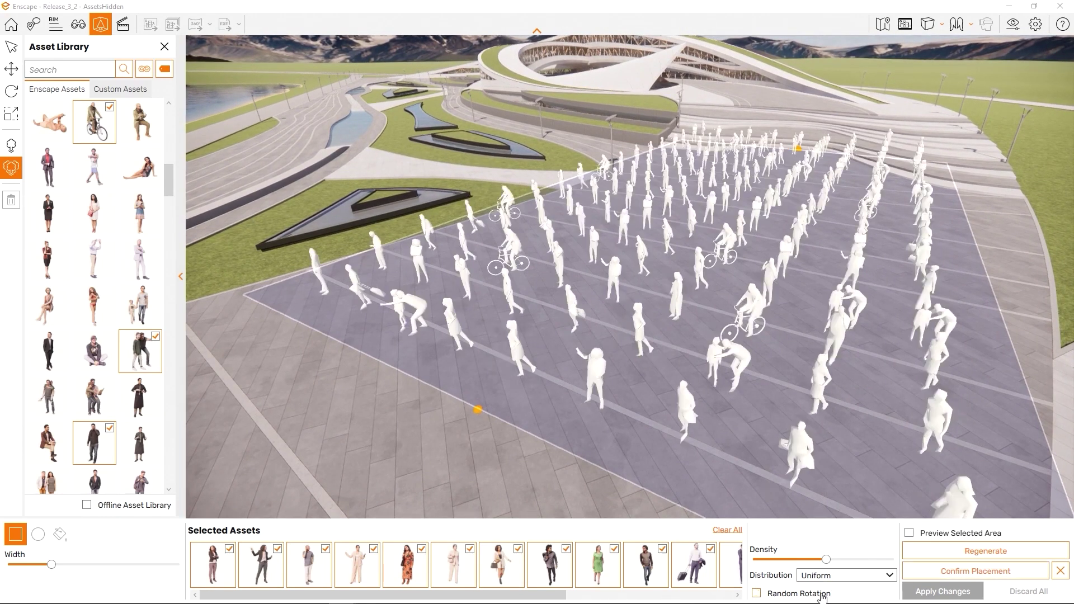
right_drag(765, 350, 587, 342)
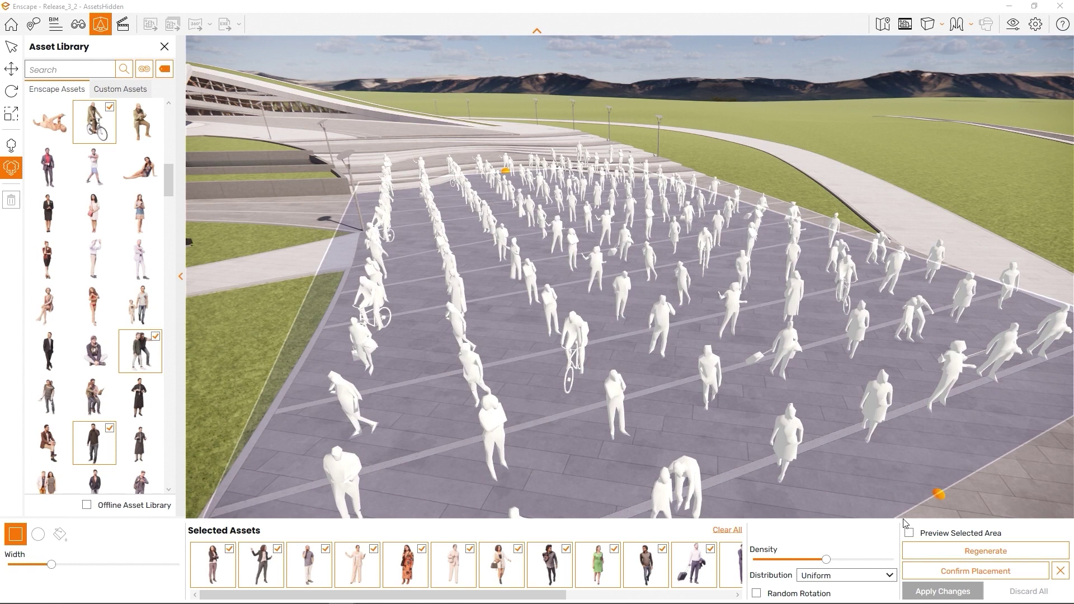
- Preview the crowd as textured people, regenerate and re-preview it, then Confirm Placement and Apply Changes
click(909, 532)
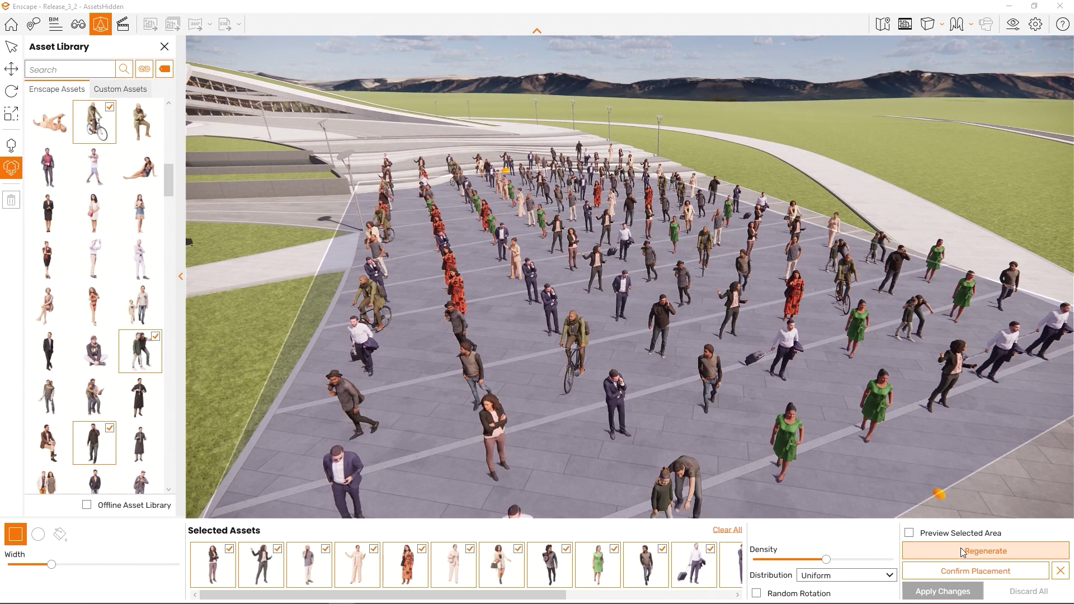
click(961, 550)
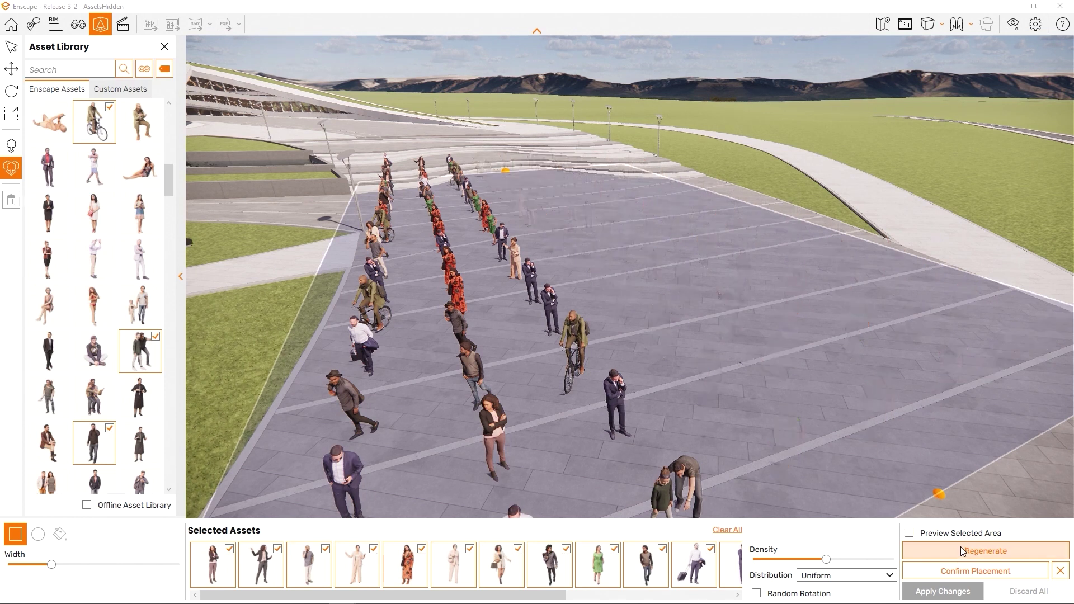
click(942, 536)
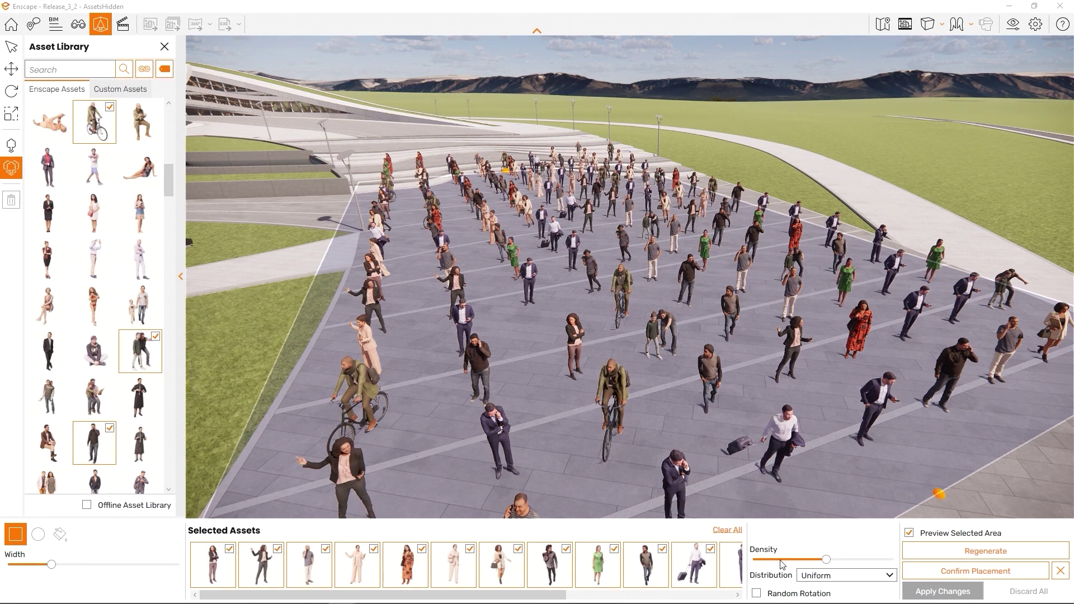
click(948, 571)
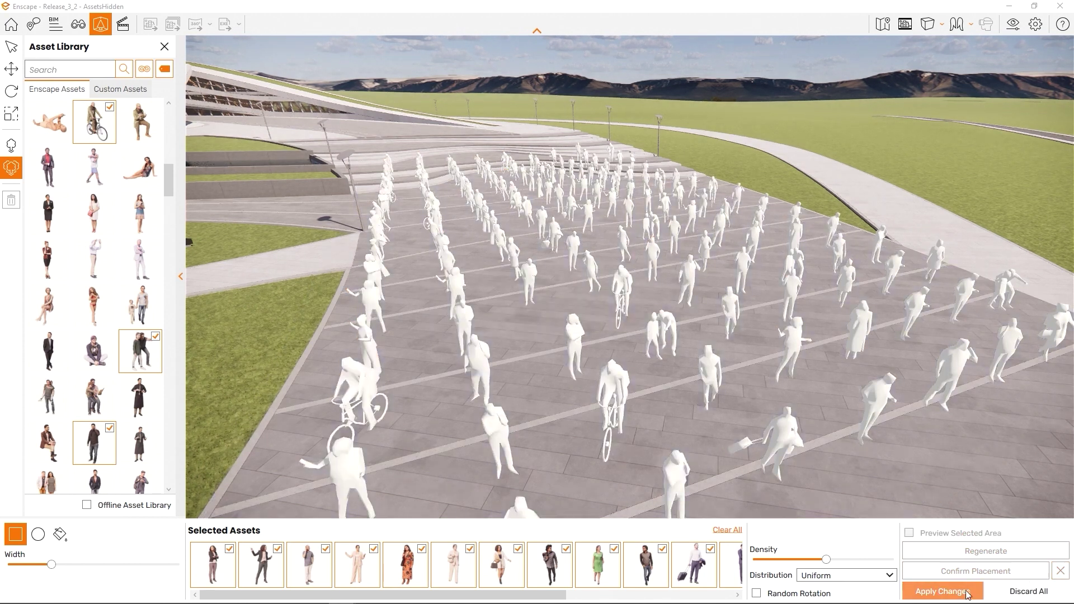
click(966, 596)
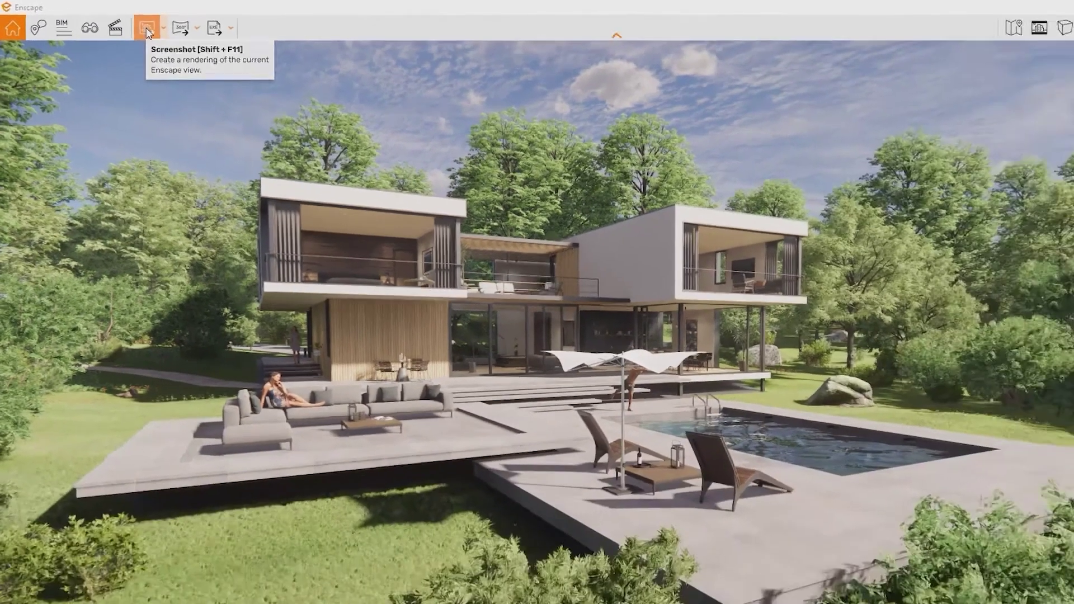
- Save a screenshot of the villa view under the default name and open Visual Settings
click(274, 51)
key(Return)
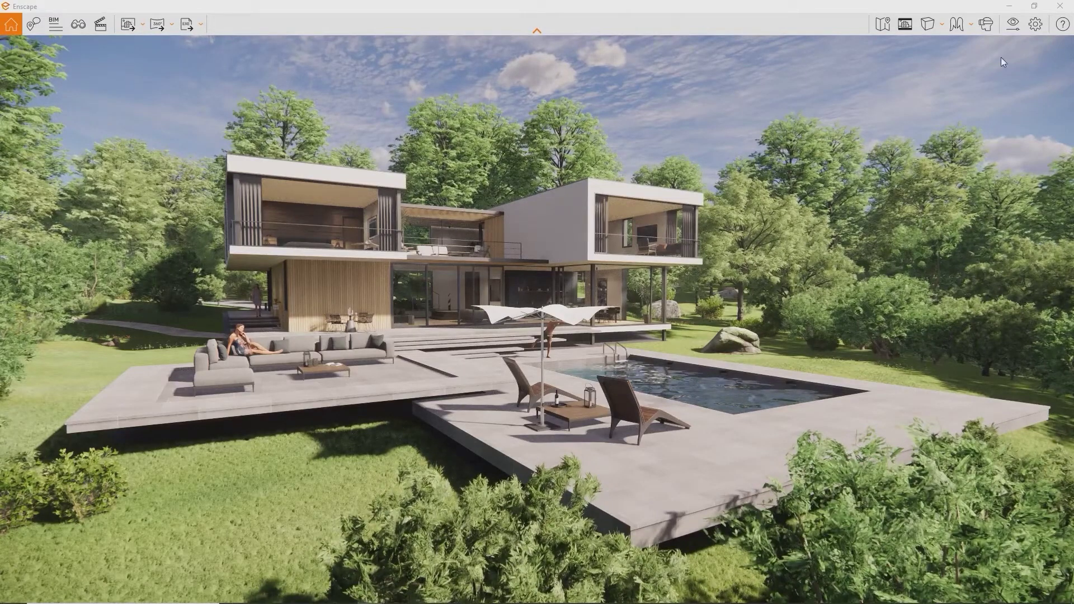
click(1019, 31)
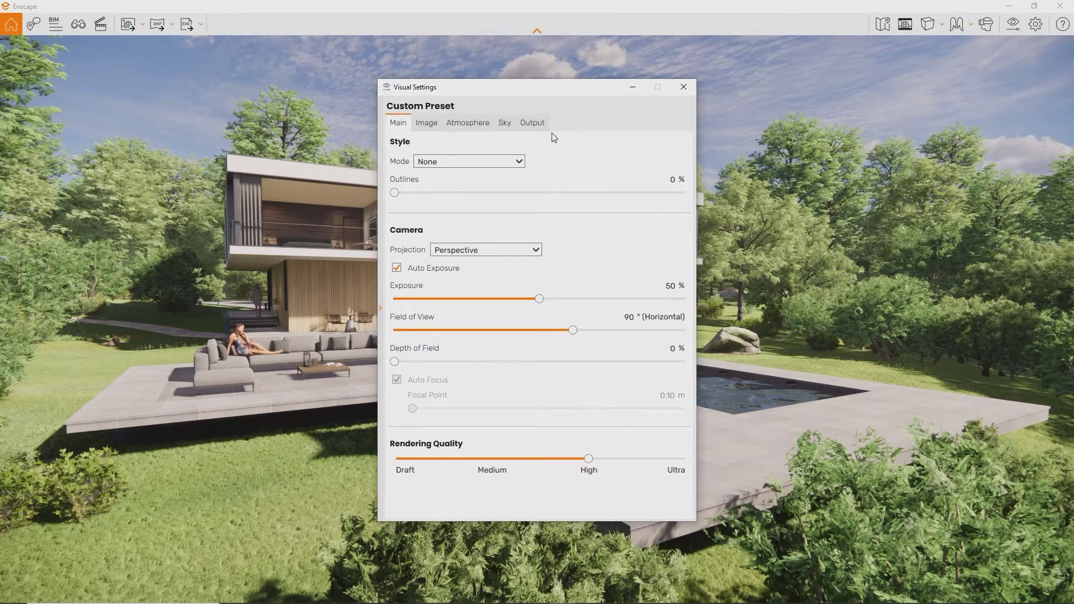
- In Output settings, switch Resolution to Custom and set the width to 1080
click(544, 129)
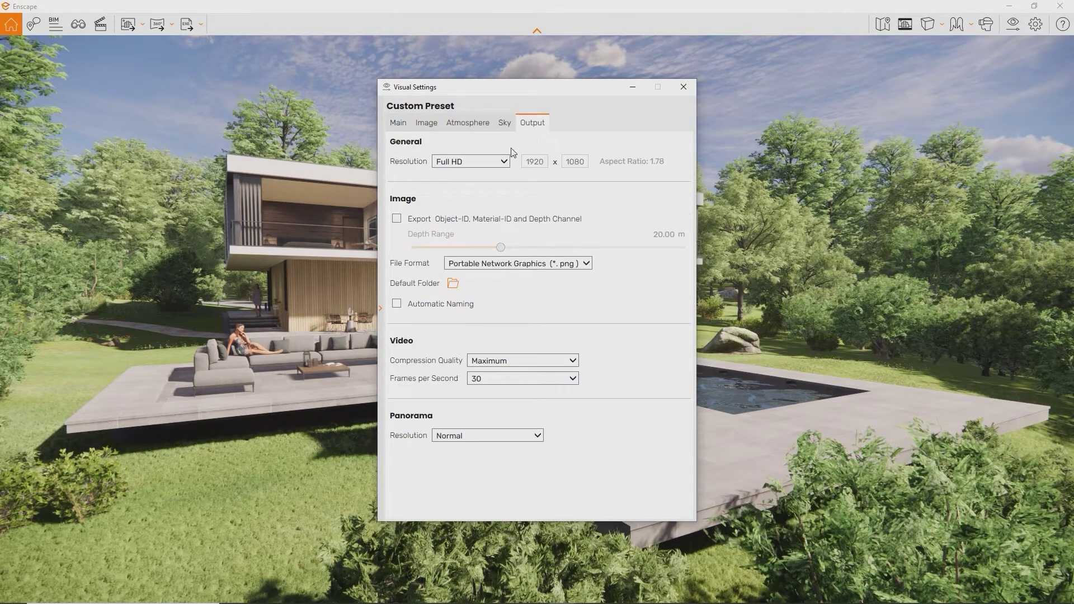
click(505, 162)
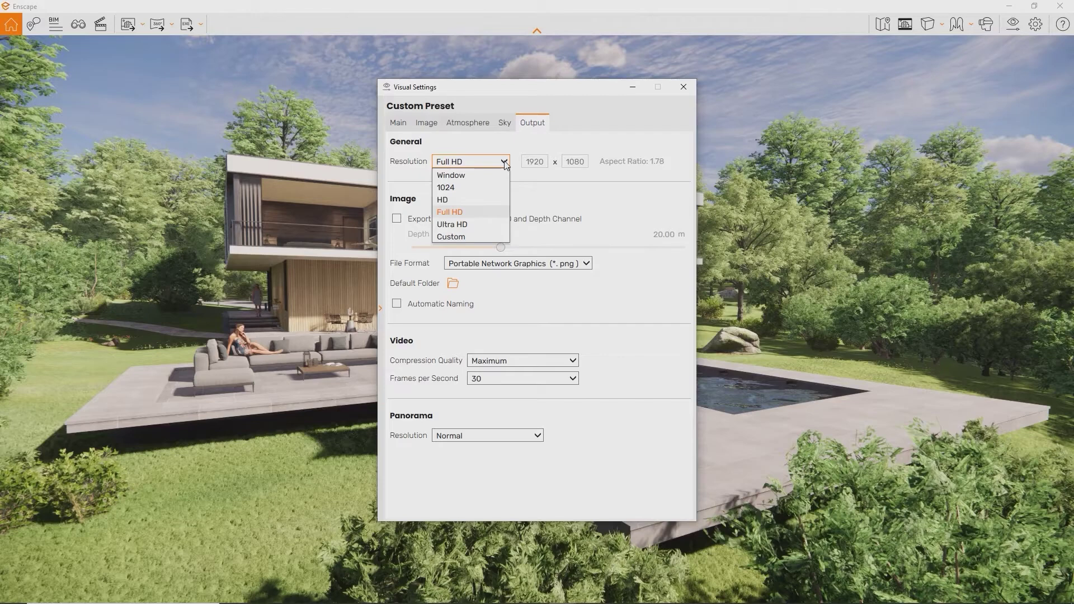
click(506, 163)
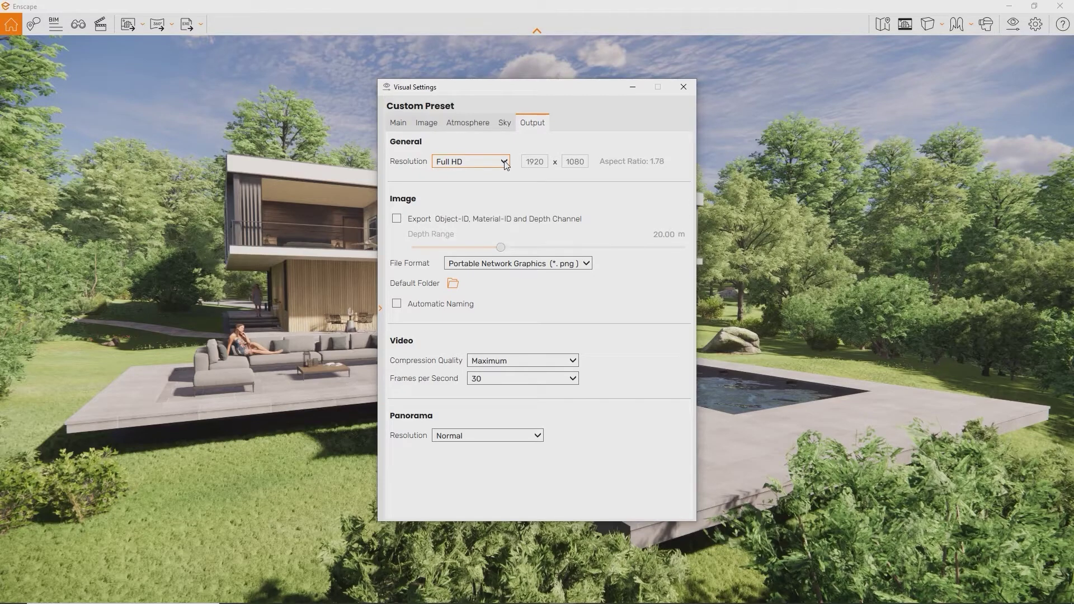
click(506, 164)
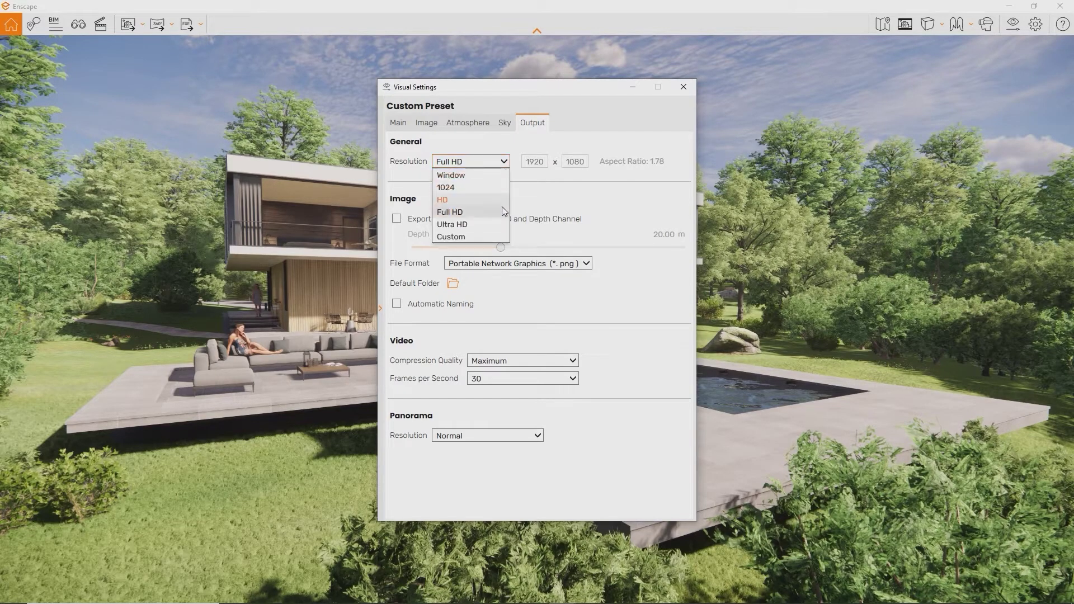
click(496, 226)
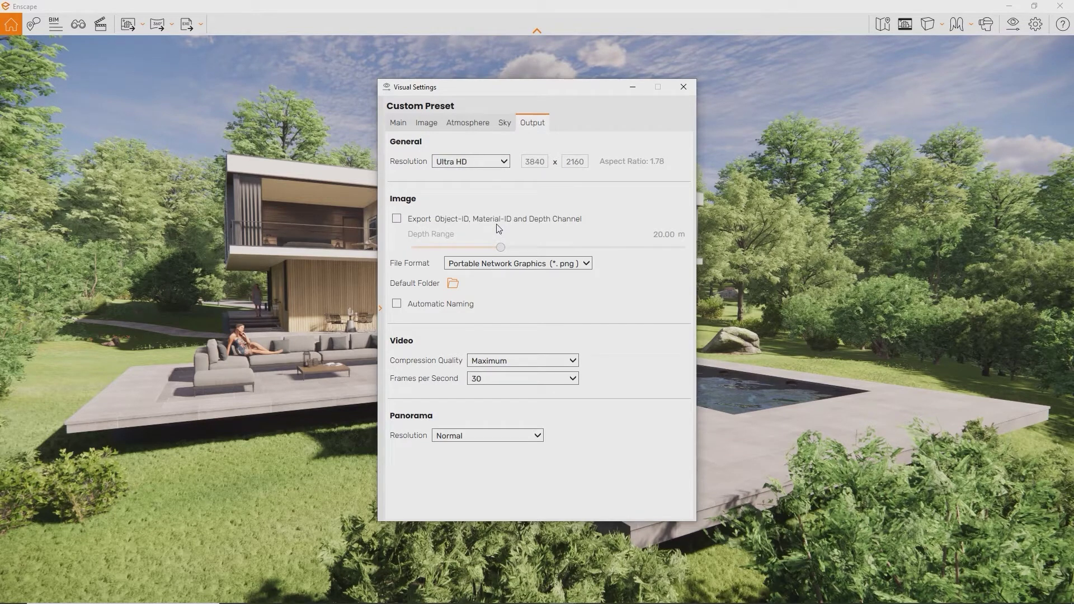
key(alt+Down)
click(496, 235)
double_click(523, 164)
key(BackSpace)
text(1080)
double_click(567, 164)
- Close Visual Settings, turn on Safe Frame, and fly forward and right along the pool
click(683, 87)
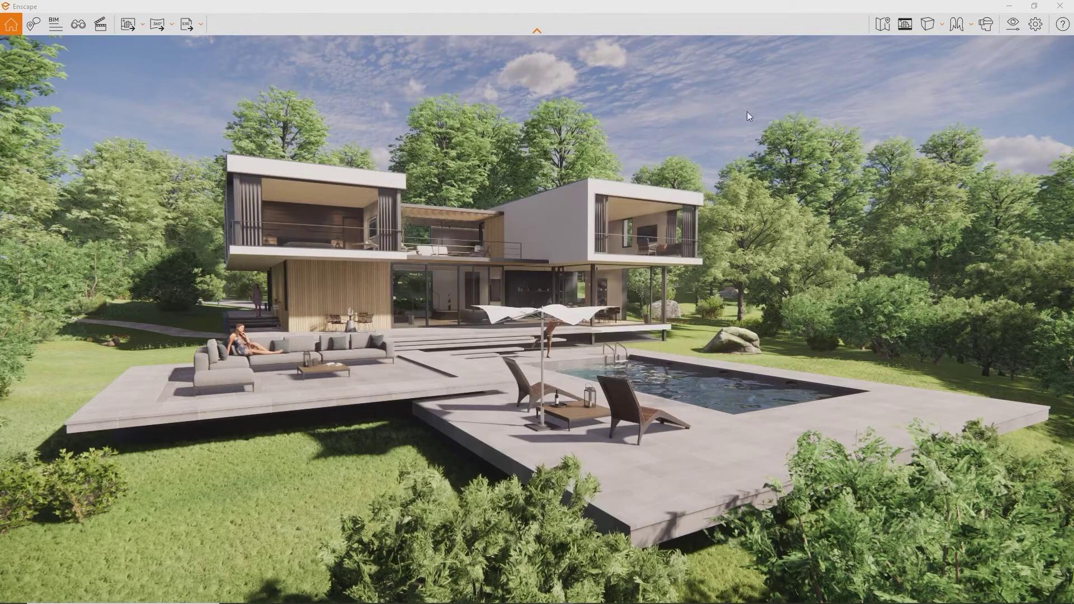
click(904, 25)
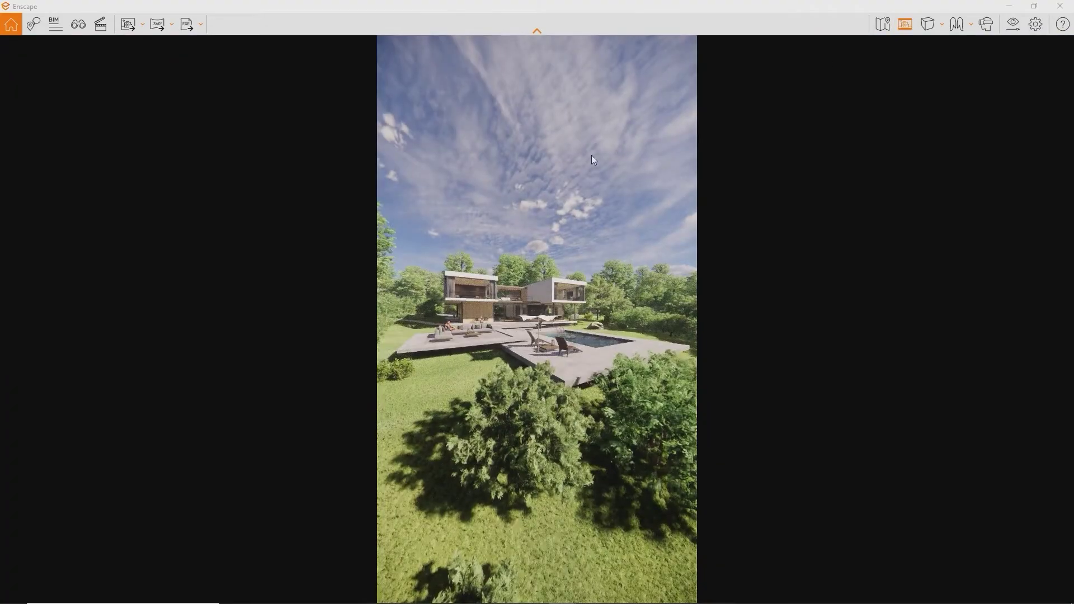
key(w)
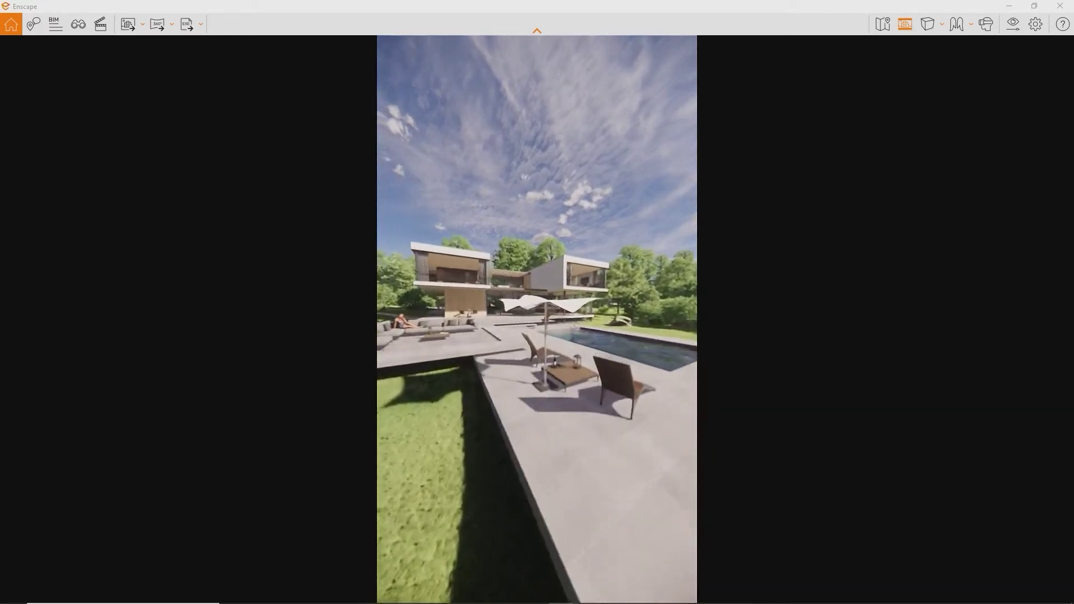
key(d)
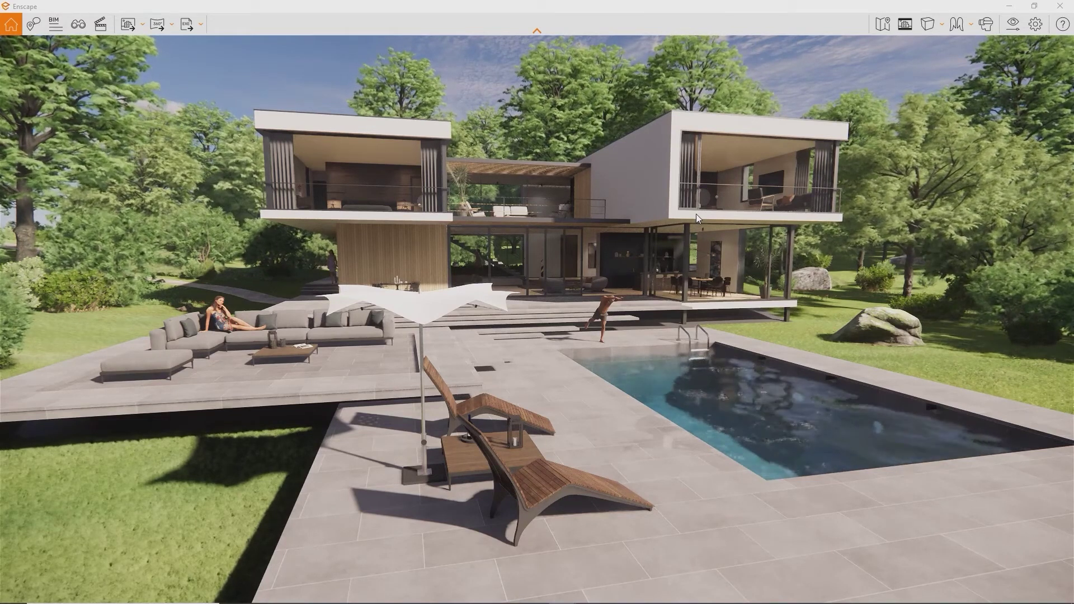
- Set the Screenshot hotkey to Shift+F10 in the renderer's Input settings, then show the image output settings
click(1038, 32)
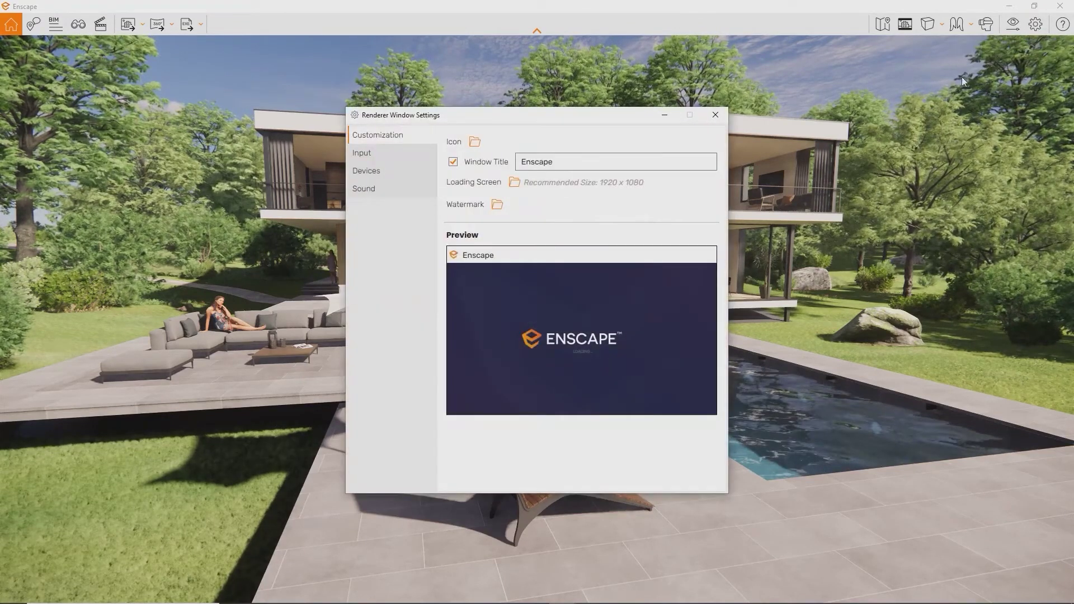
click(398, 152)
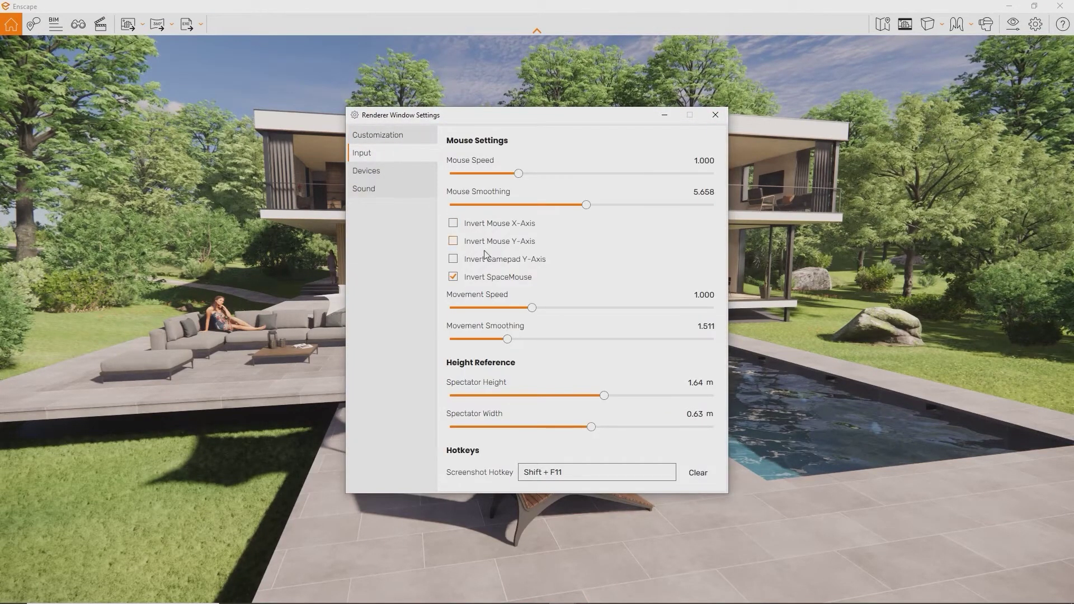
click(583, 476)
key(shift+F10)
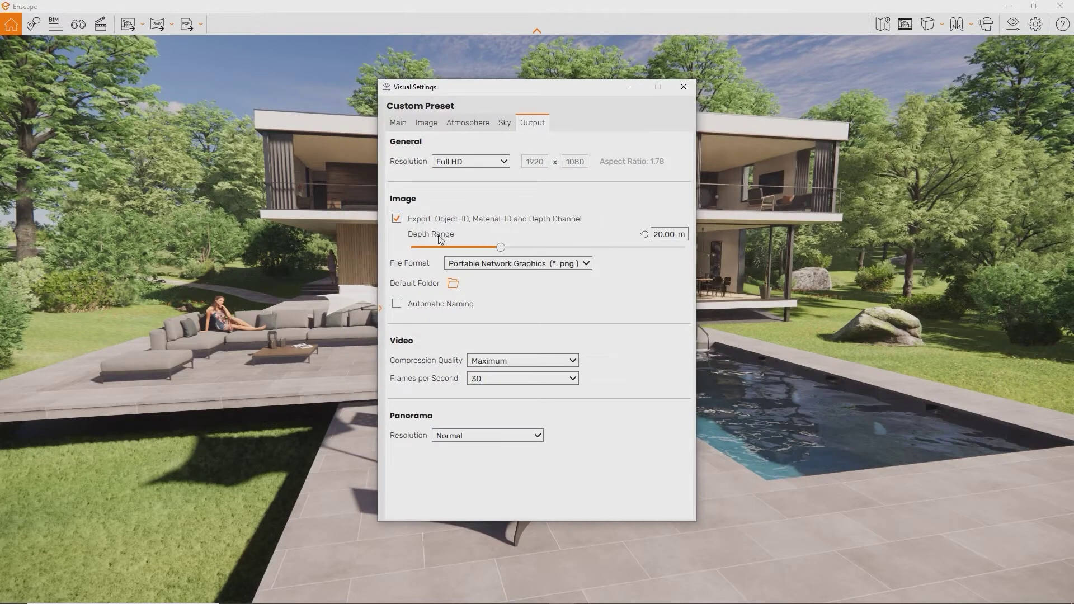
click(407, 220)
- Enable Object-ID, Material-ID and Depth Channel export and save a screenshot with those channels
click(397, 219)
click(683, 87)
click(130, 26)
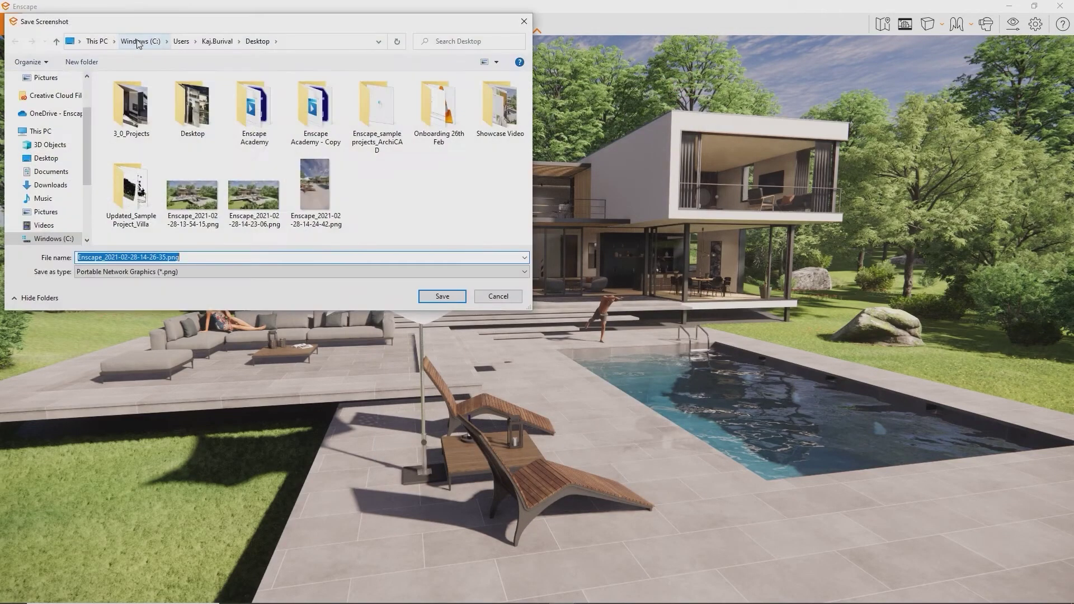
key(Return)
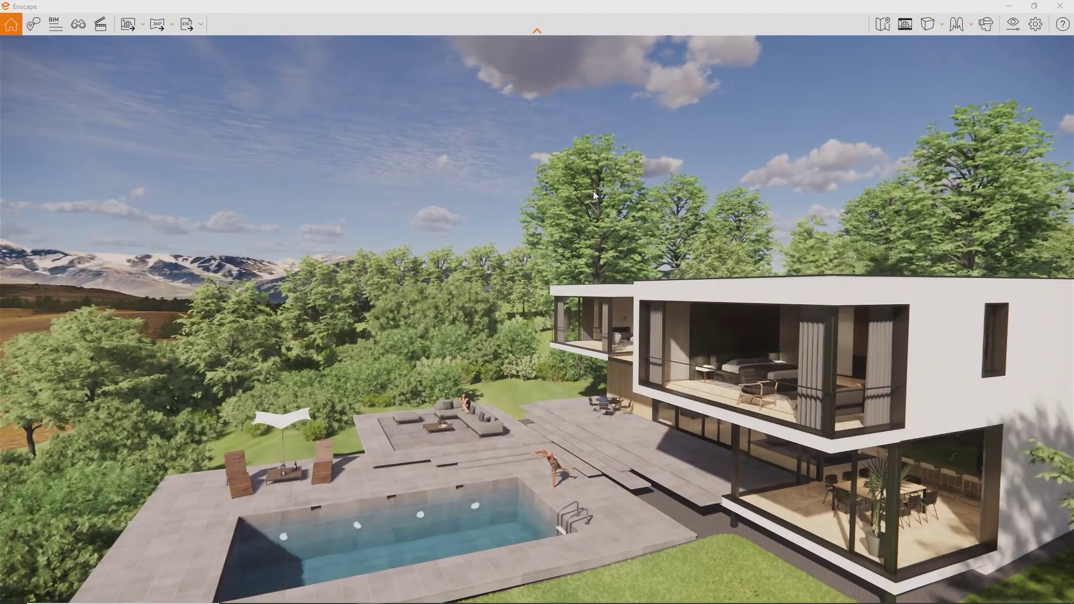
- Extend the Output Depth Range to 10000 m and close Visual Settings
click(1012, 24)
click(532, 123)
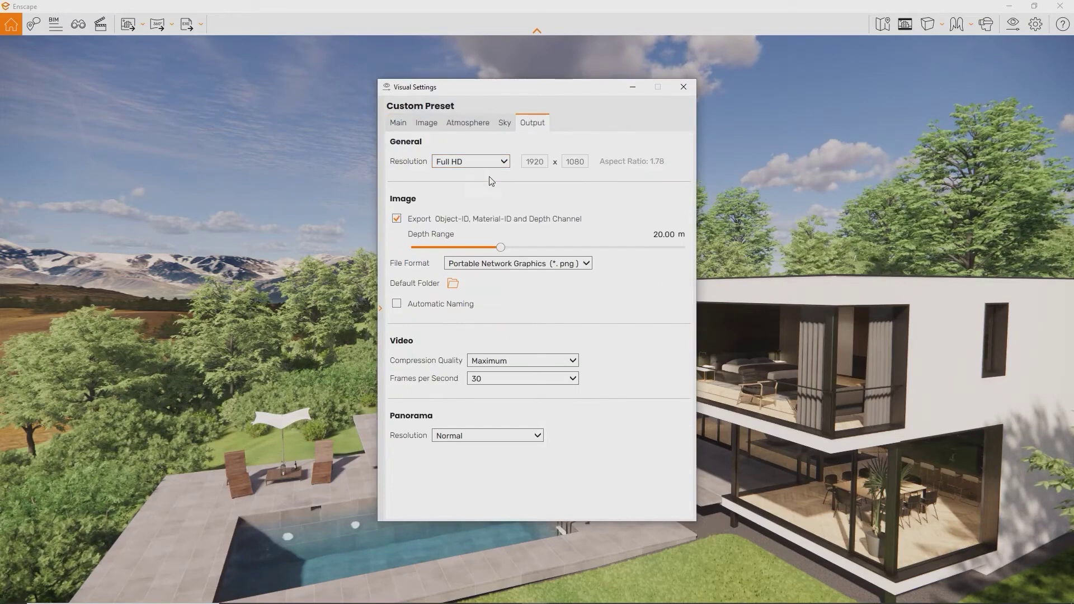
drag(500, 246, 685, 248)
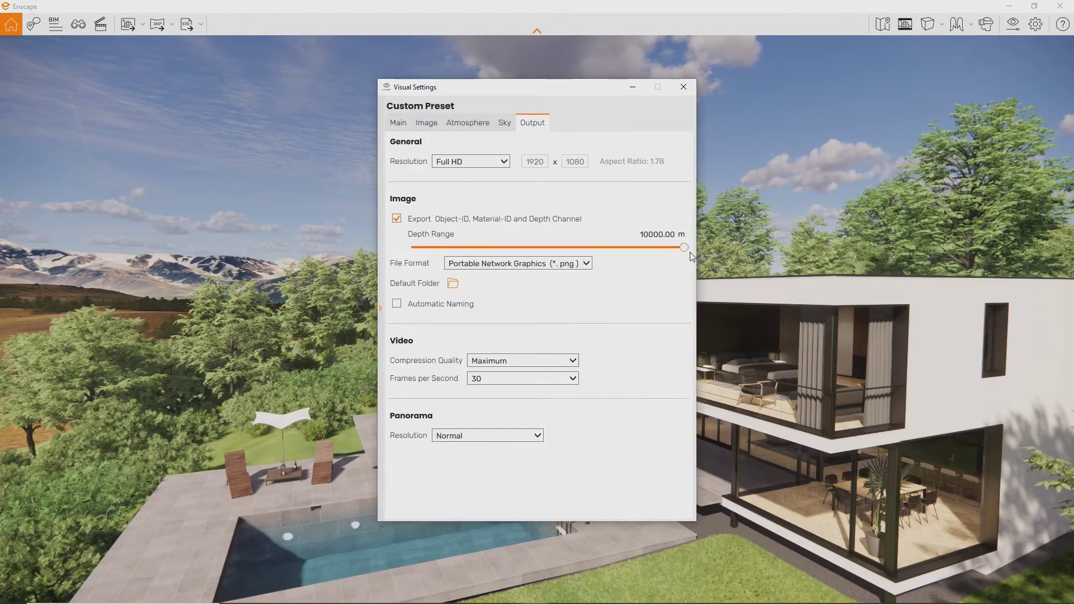
click(684, 88)
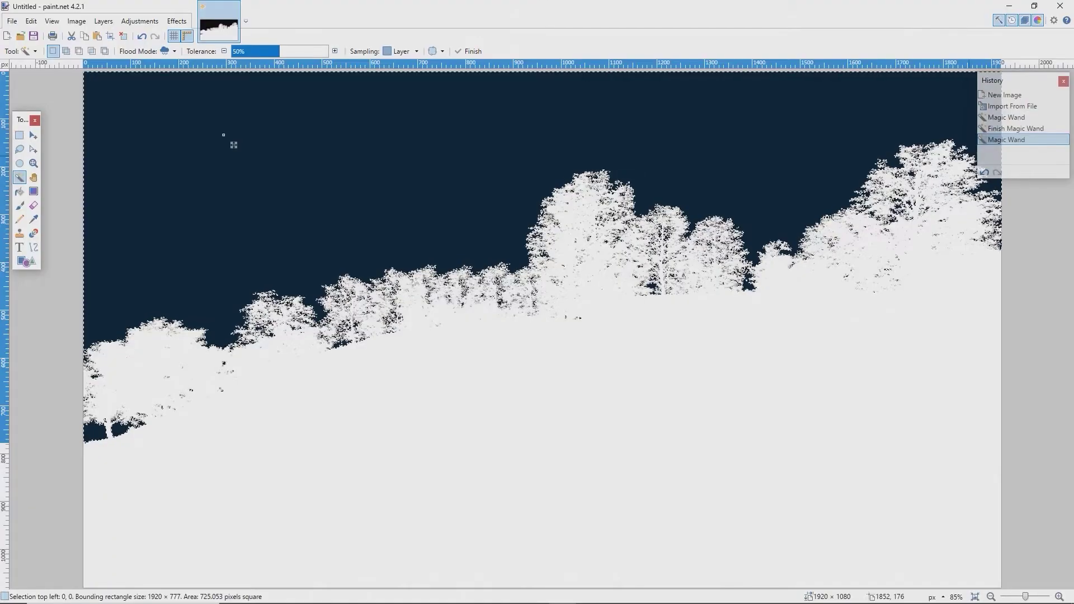
key(Return)
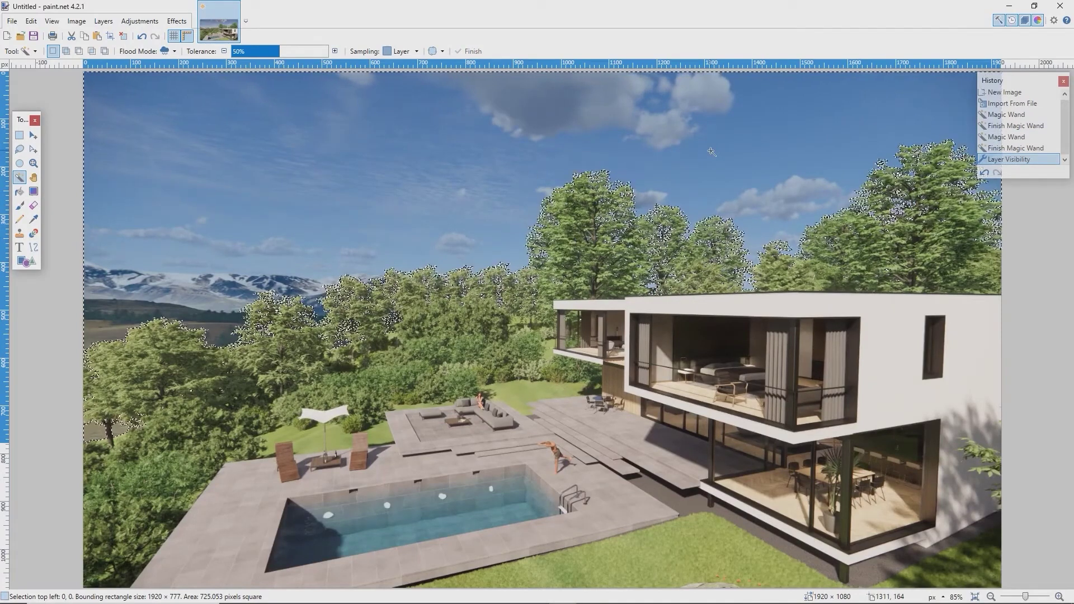
- Delete the Magic Wand sky selection from the villa render in paint.net
key(Delete)
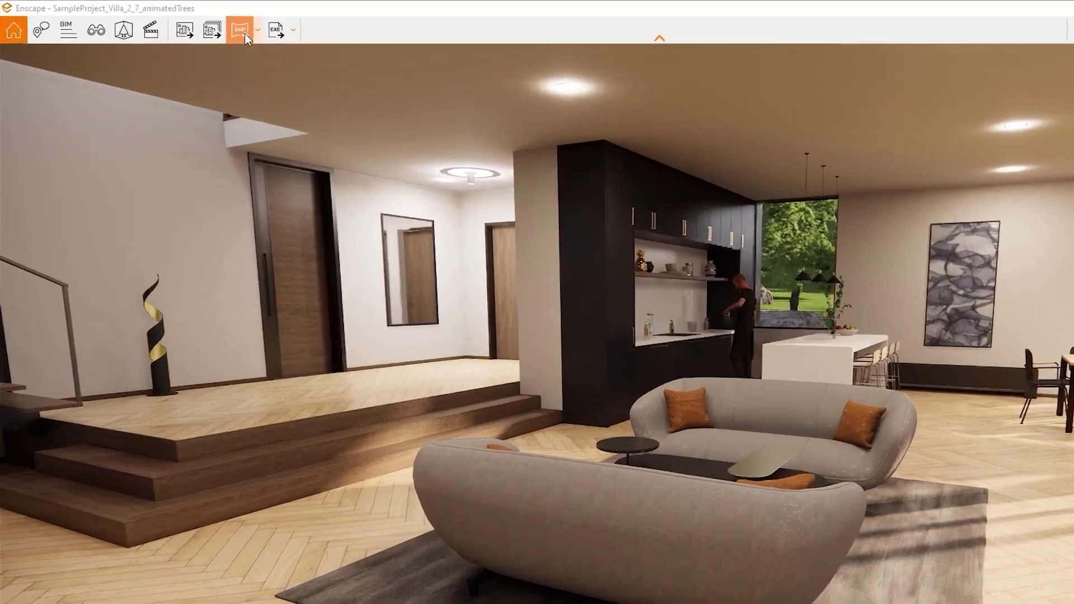
- Render a mono 360° panorama of the living room view and check the Output settings
click(258, 28)
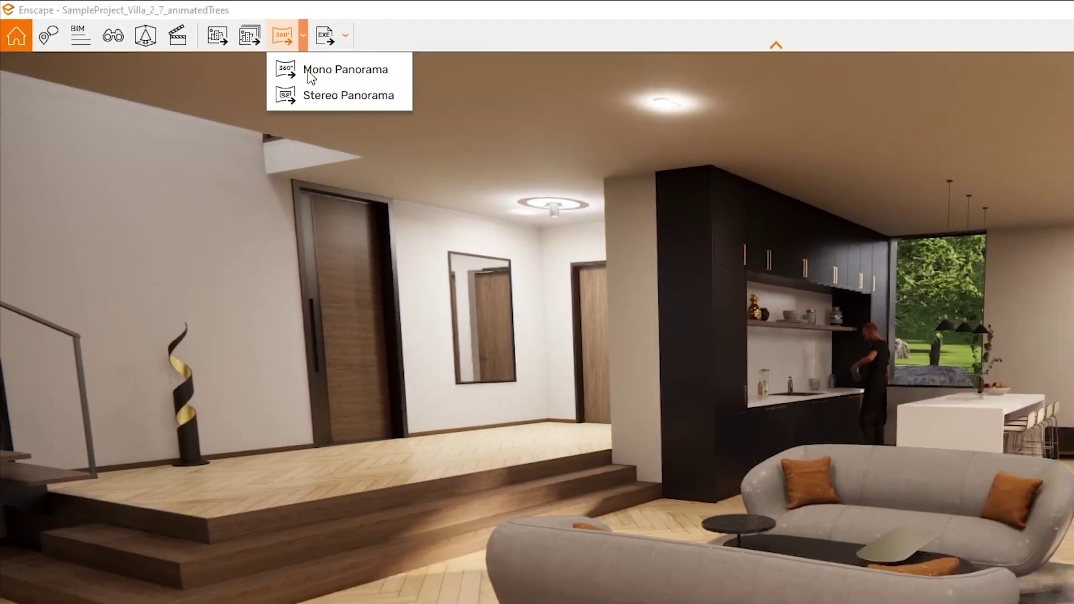
click(362, 89)
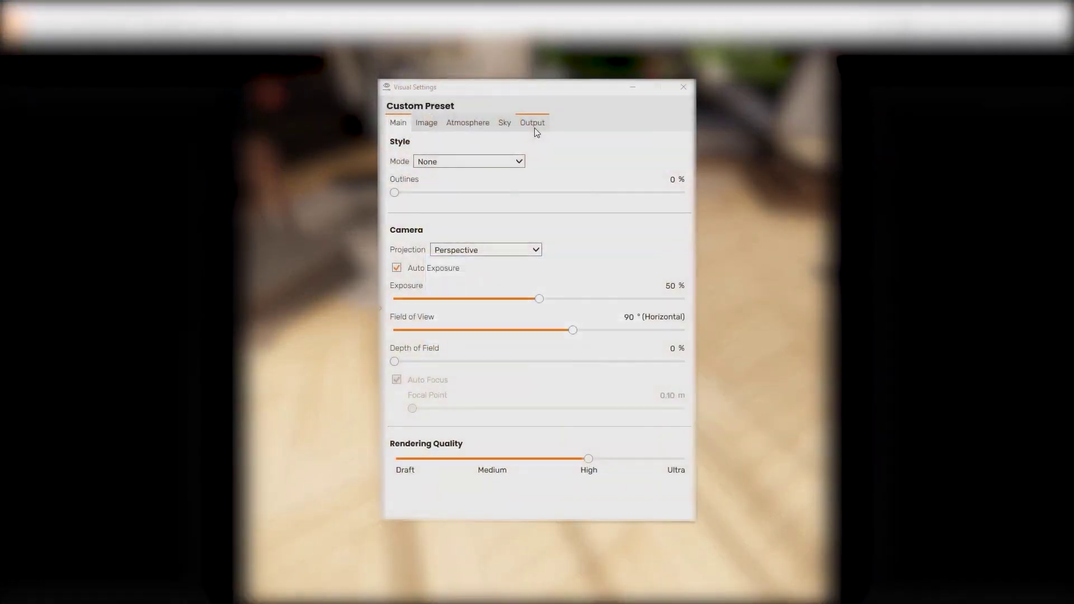
click(535, 130)
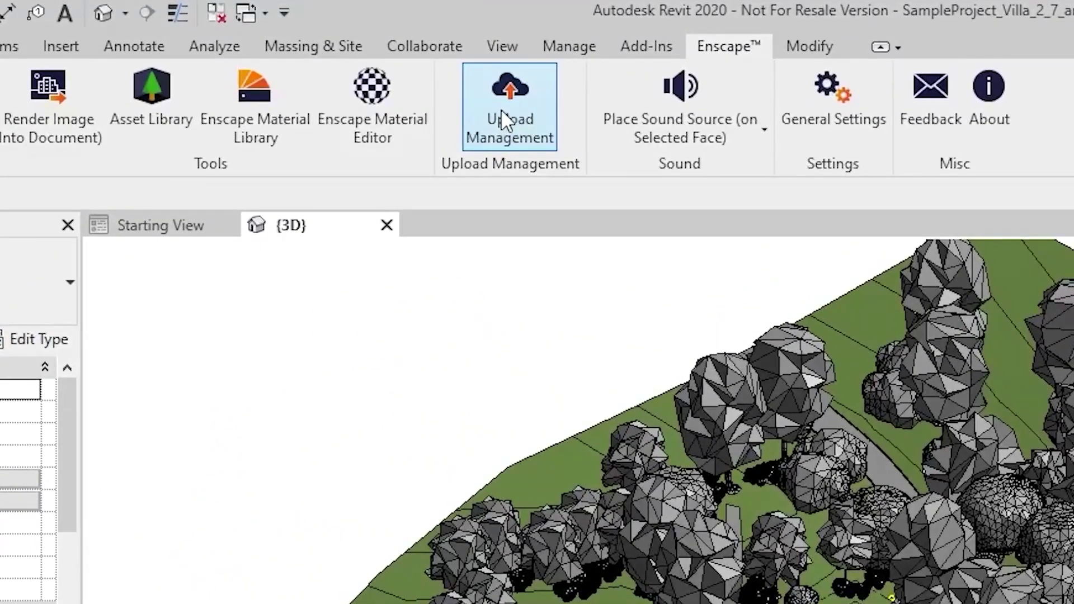
- Open Upload Management to list the villa project's two uploaded panoramas
click(501, 109)
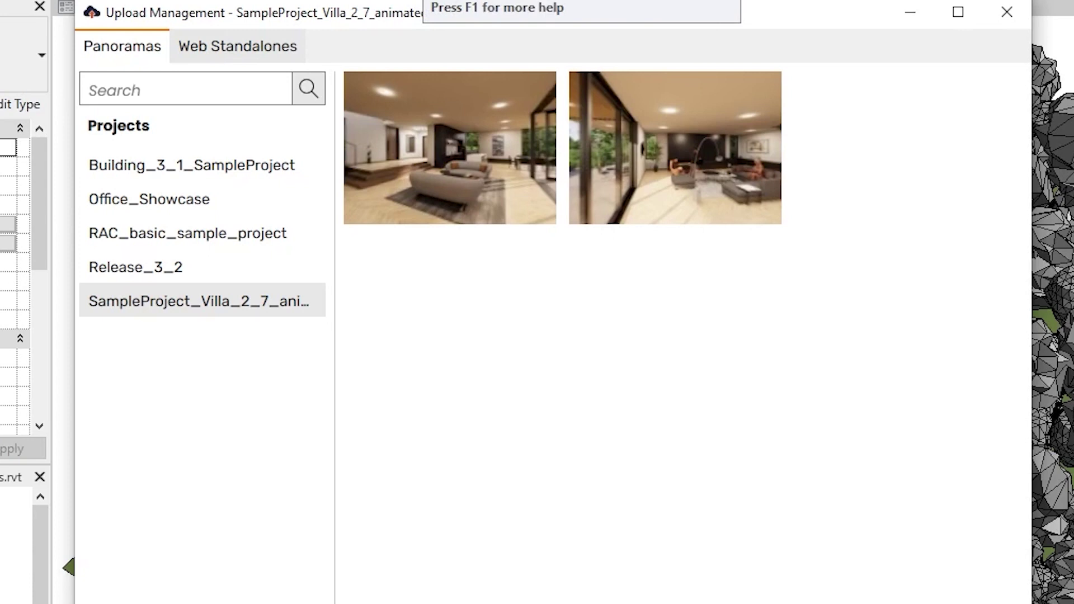
- Browse the other projects' panoramas, then return to the SampleProject_Villa panoramas
click(178, 264)
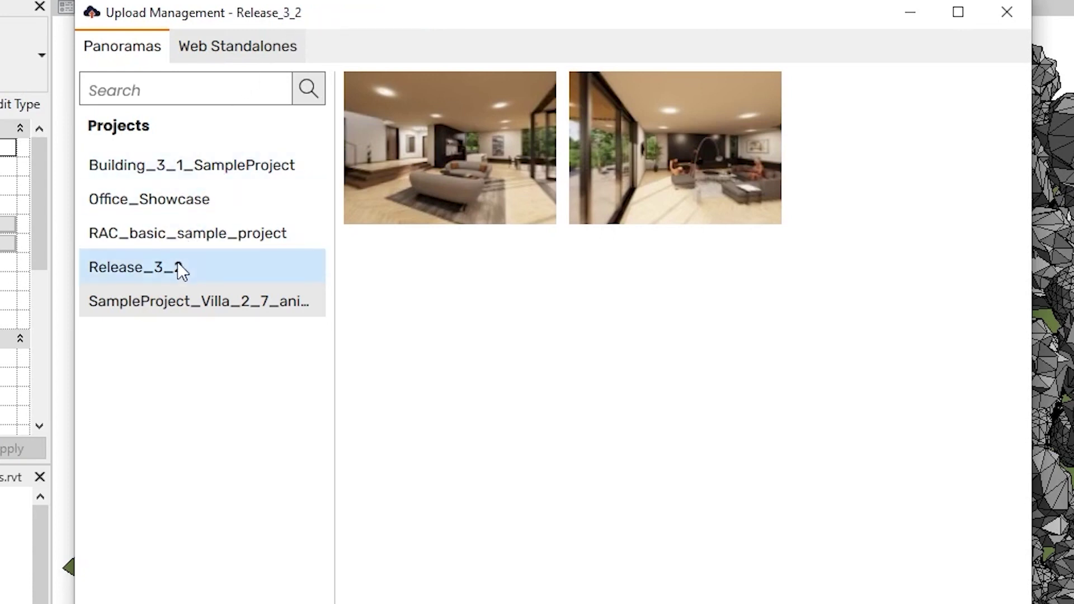
click(182, 245)
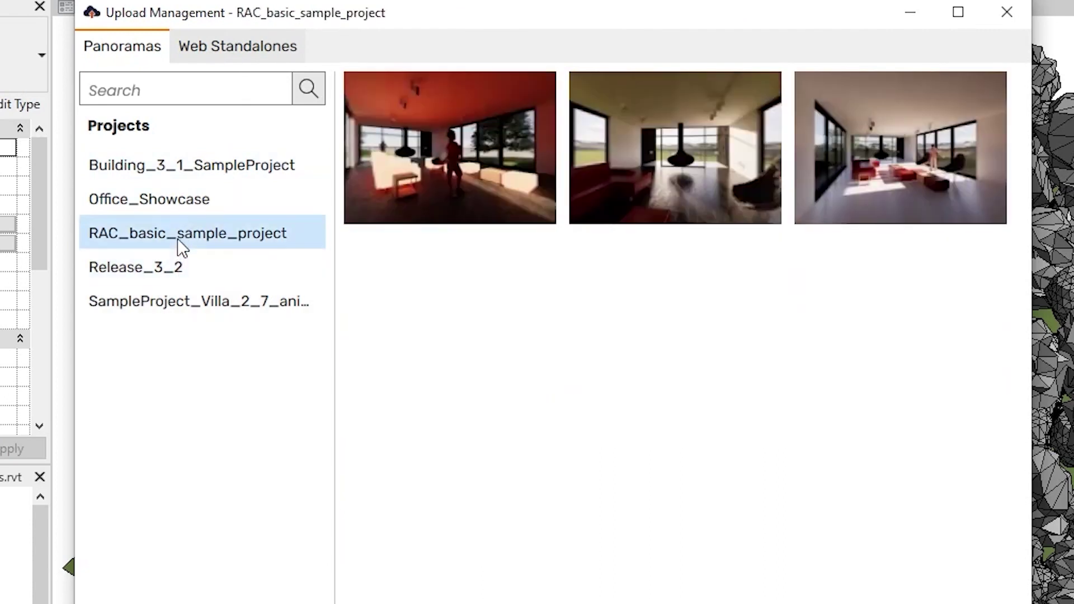
click(179, 199)
click(197, 172)
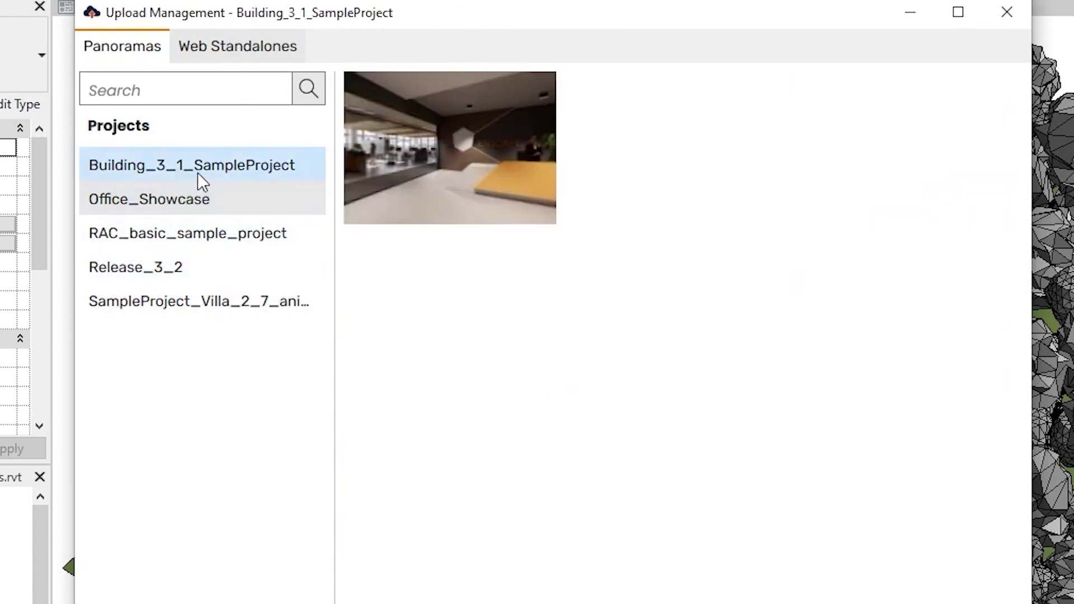
click(213, 265)
click(218, 297)
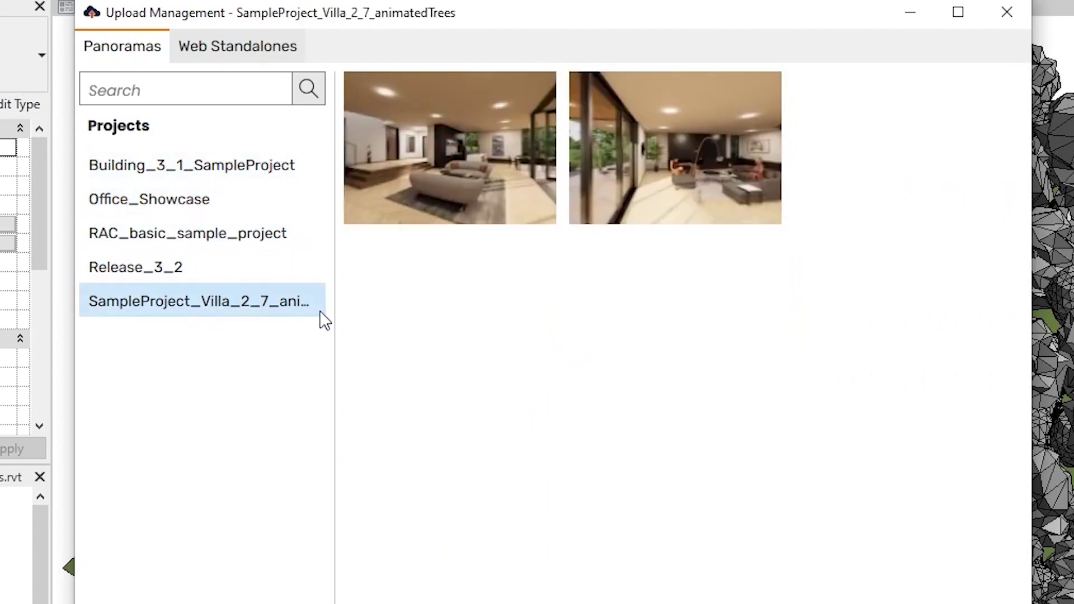
- Download the villa's mono 8192 x 4096 panorama as a JPEG into Pictures
click(470, 193)
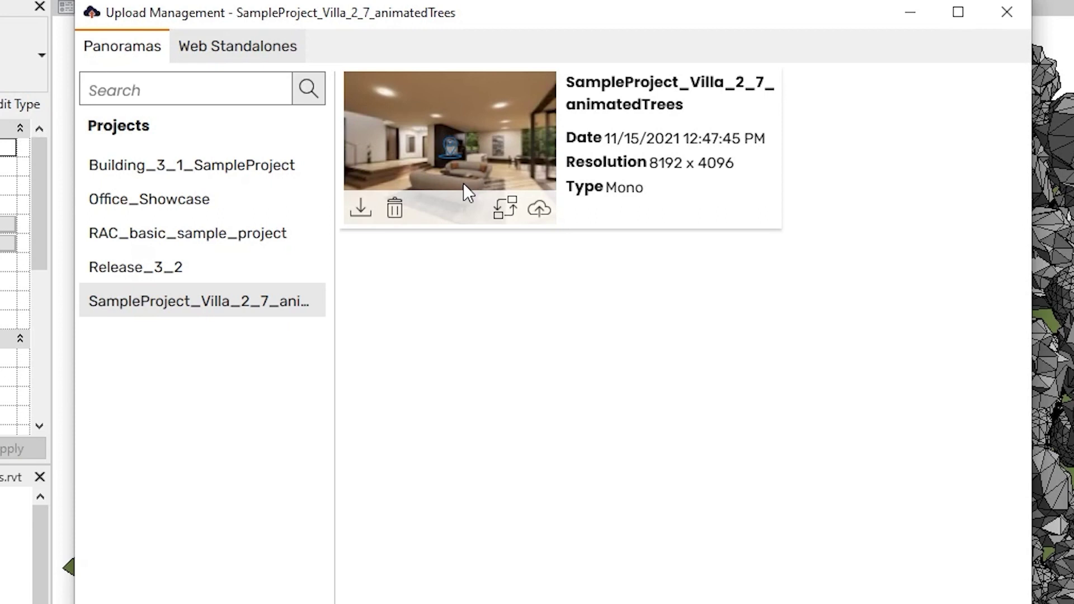
click(368, 207)
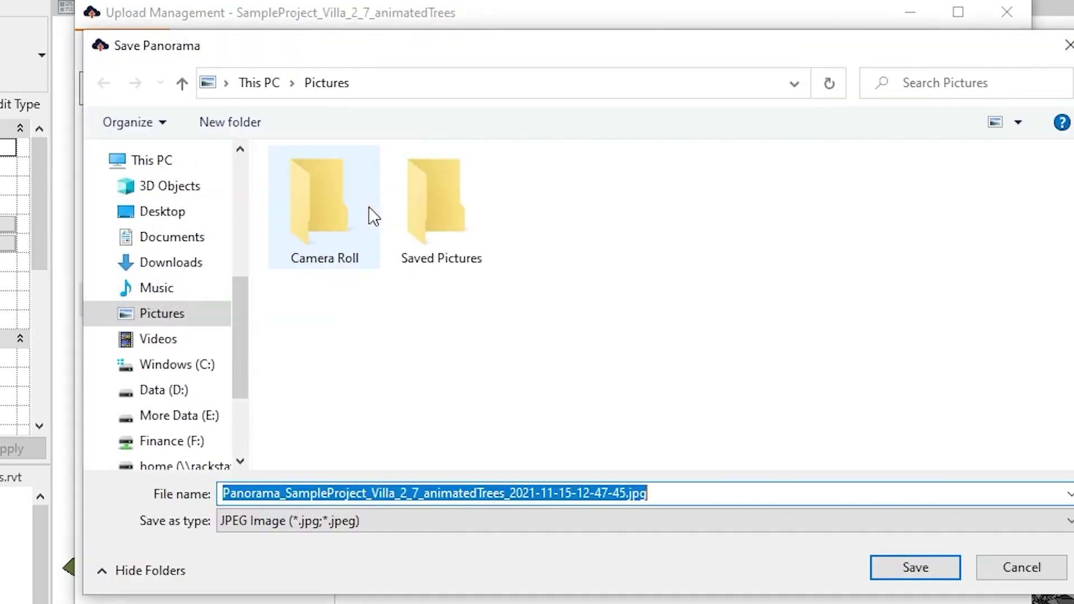
click(916, 567)
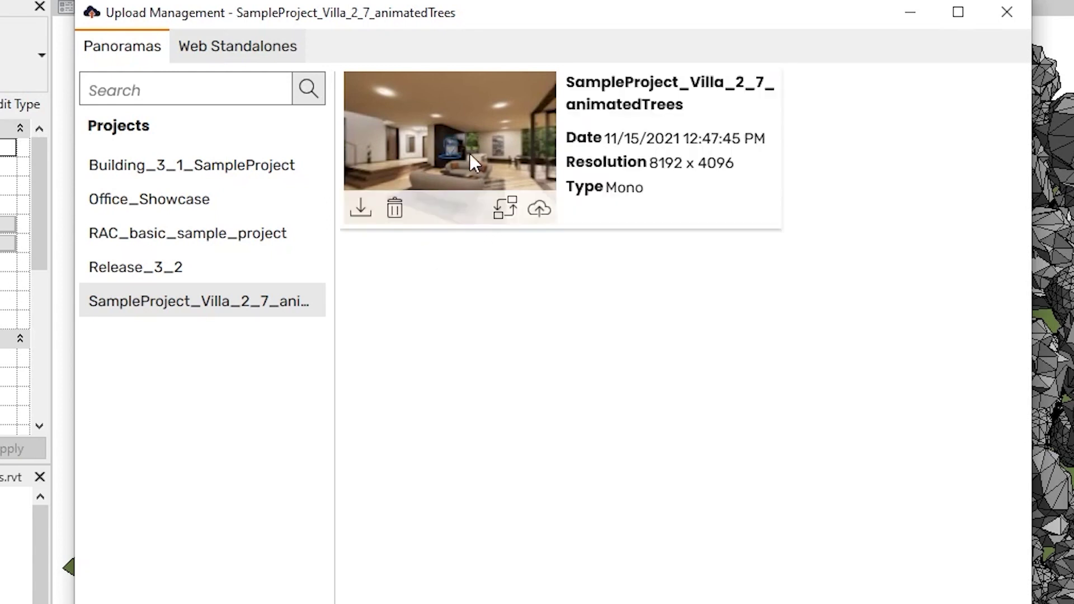
- Replace the Release_3_2 stadium cloud panorama with the local Mono 8192 x 4096 villa render
click(504, 218)
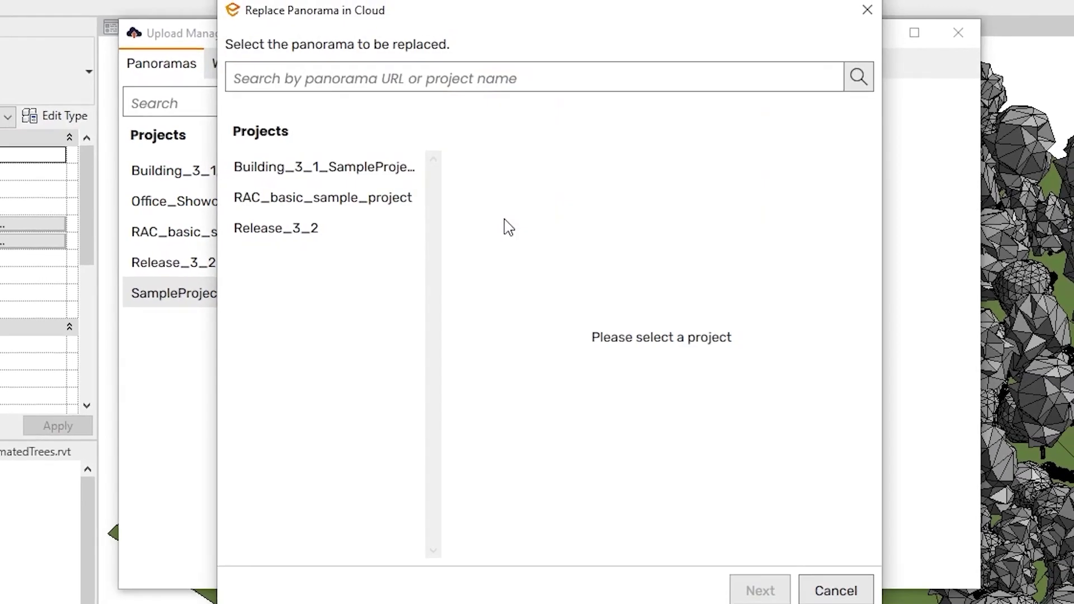
click(348, 223)
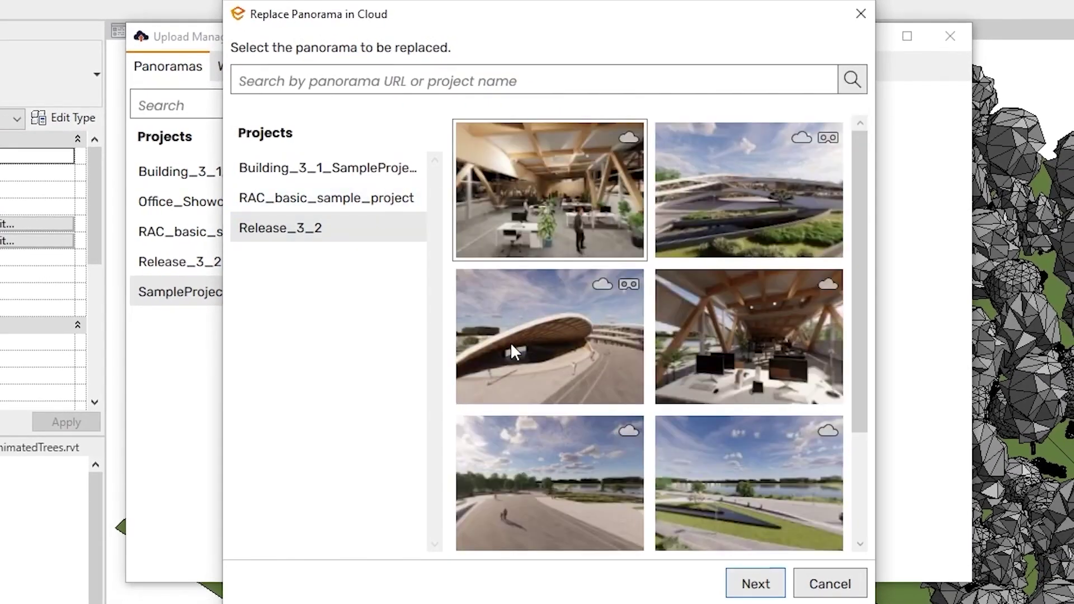
click(519, 360)
click(755, 583)
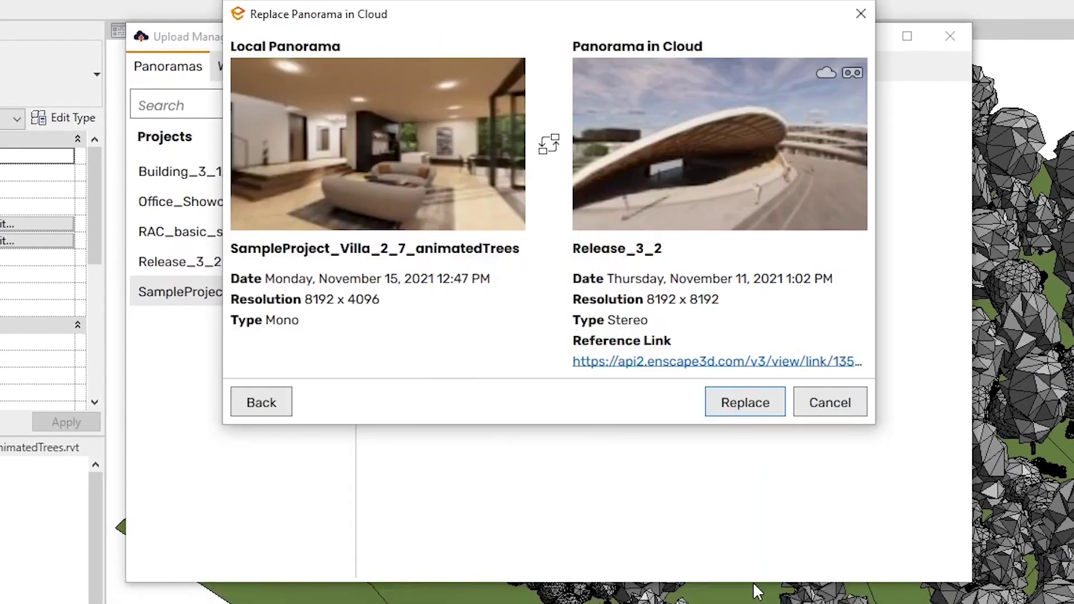
click(753, 408)
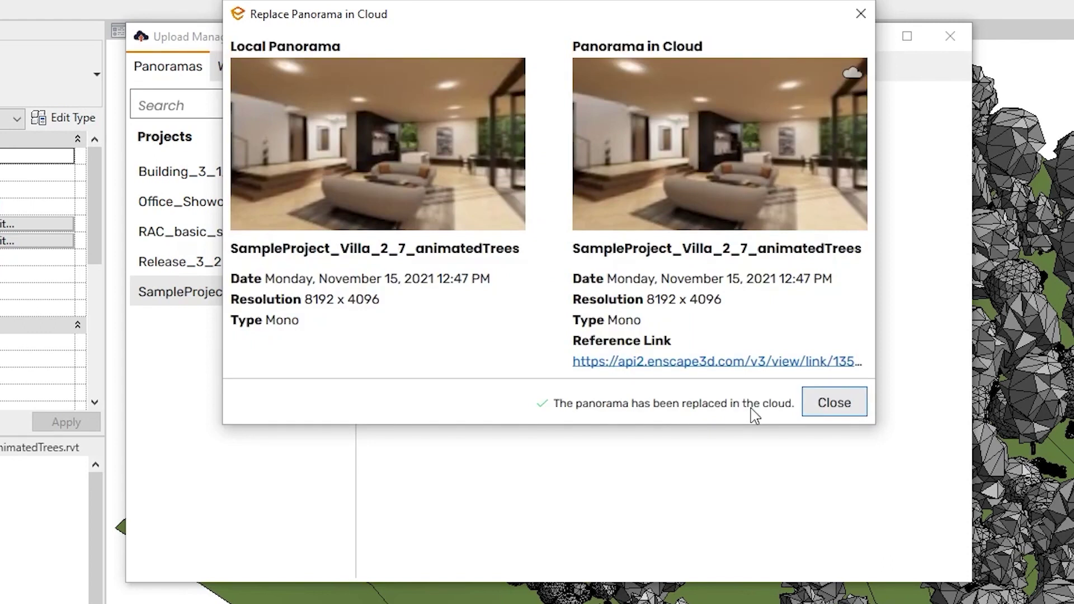
click(830, 406)
- Upload the villa panorama to the cloud and open it in the web browser
mouse_move(482, 190)
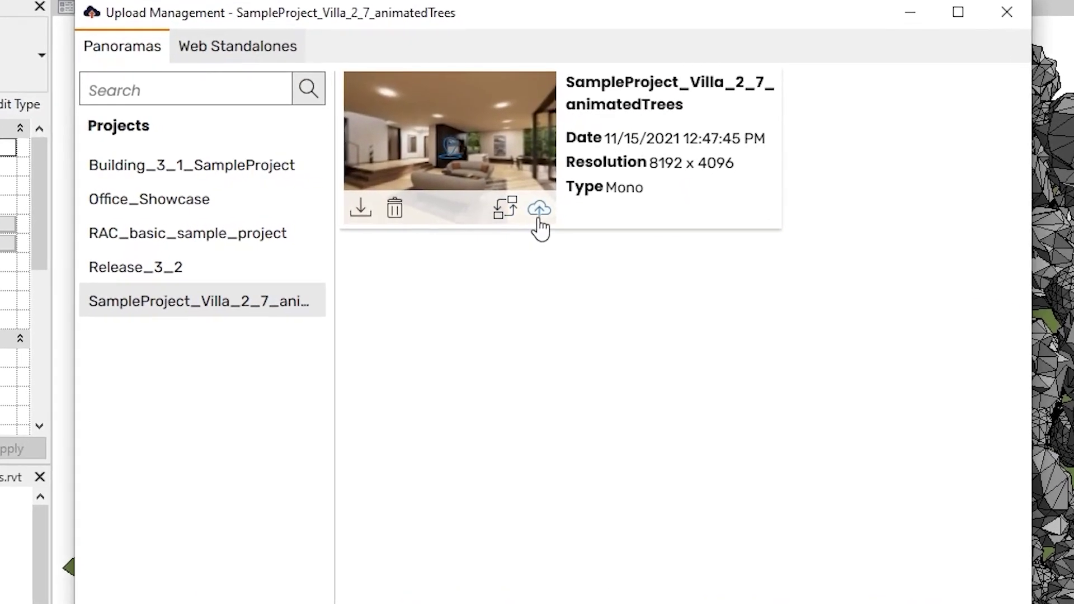
click(539, 215)
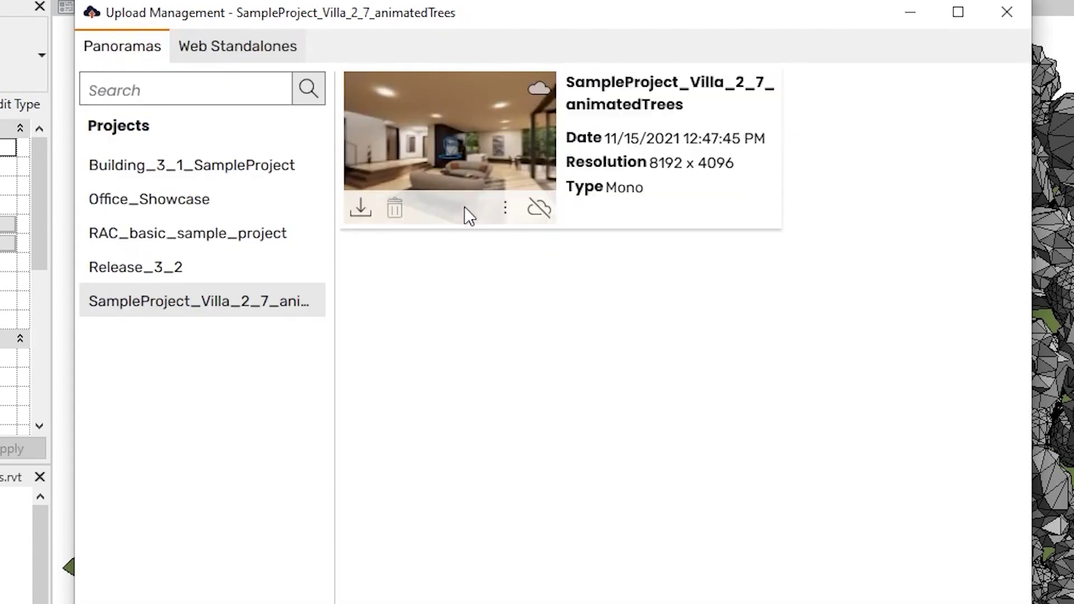
click(504, 216)
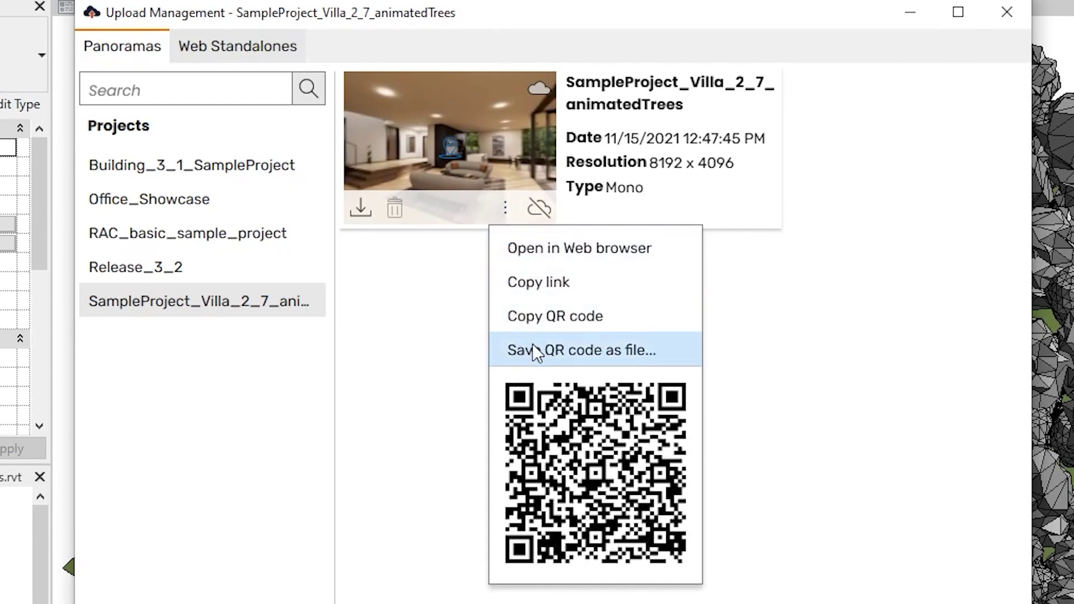
click(519, 252)
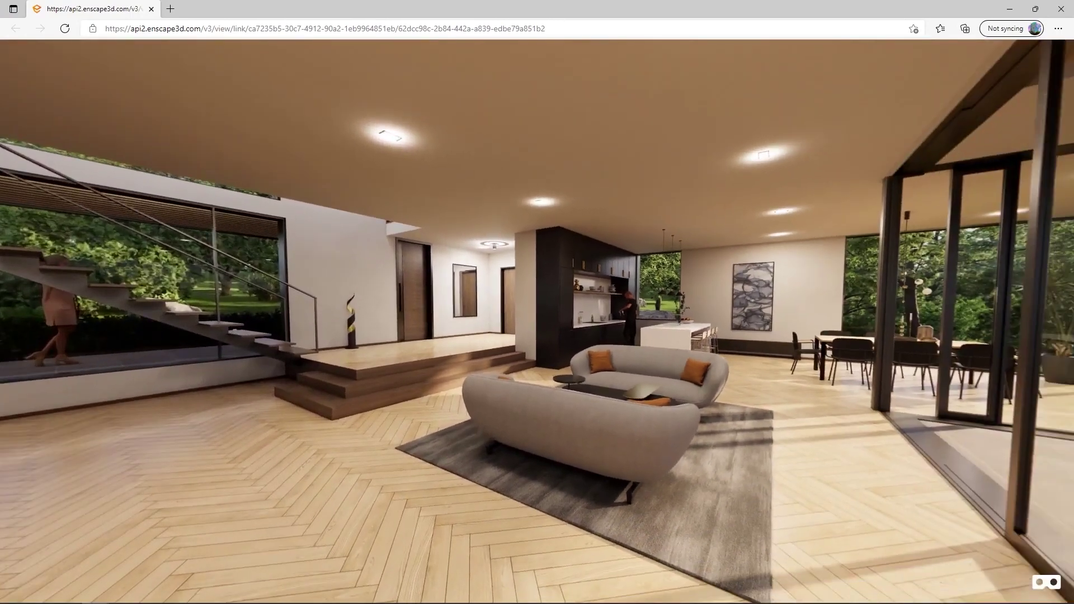
- Turn the web panorama view toward the living room's glass wall
drag(780, 245, 372, 273)
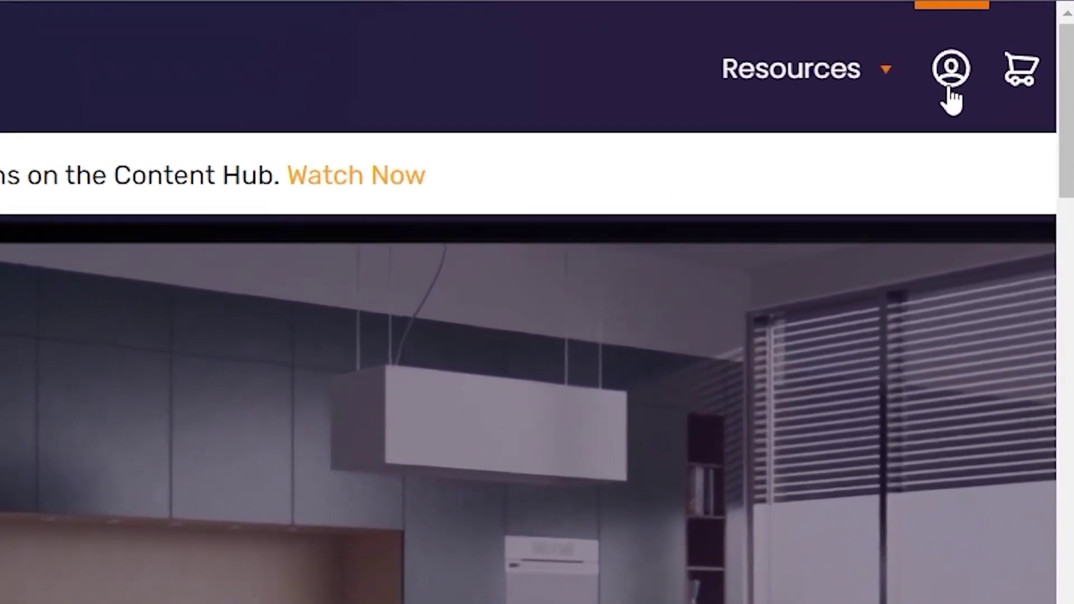
- Go to the account sign-in page on enscape3d.com
click(950, 90)
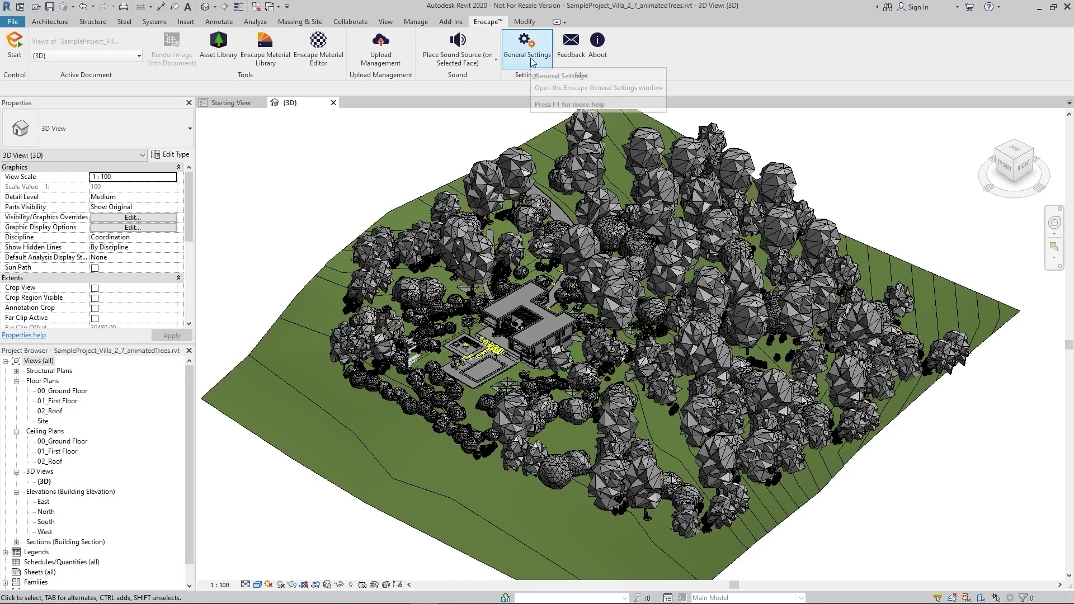
- Log out of the Enscape user account under General Settings' Licensing and Privacy
click(530, 58)
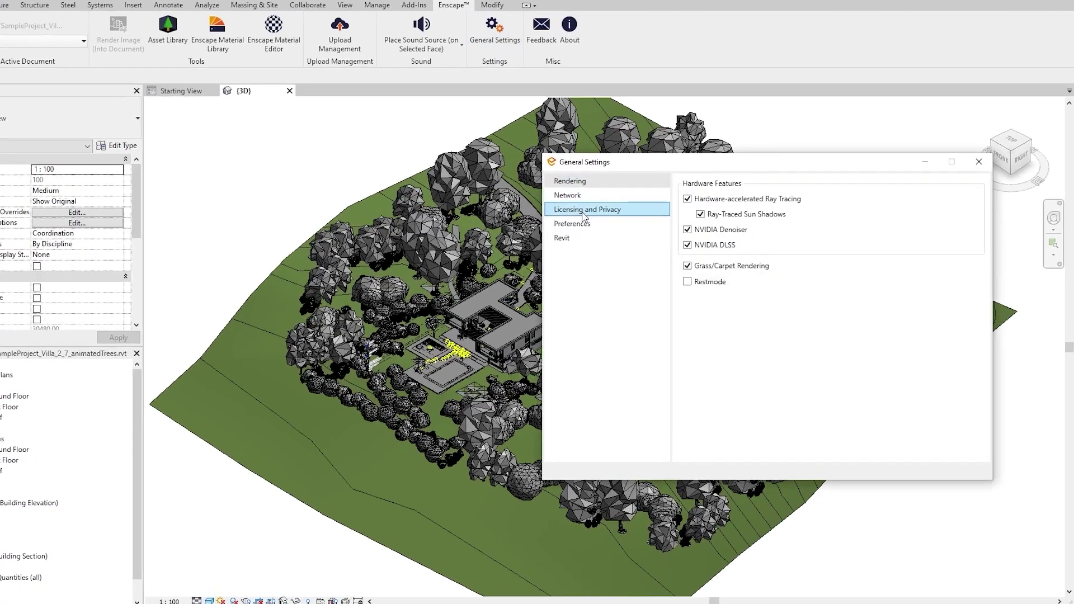
click(584, 212)
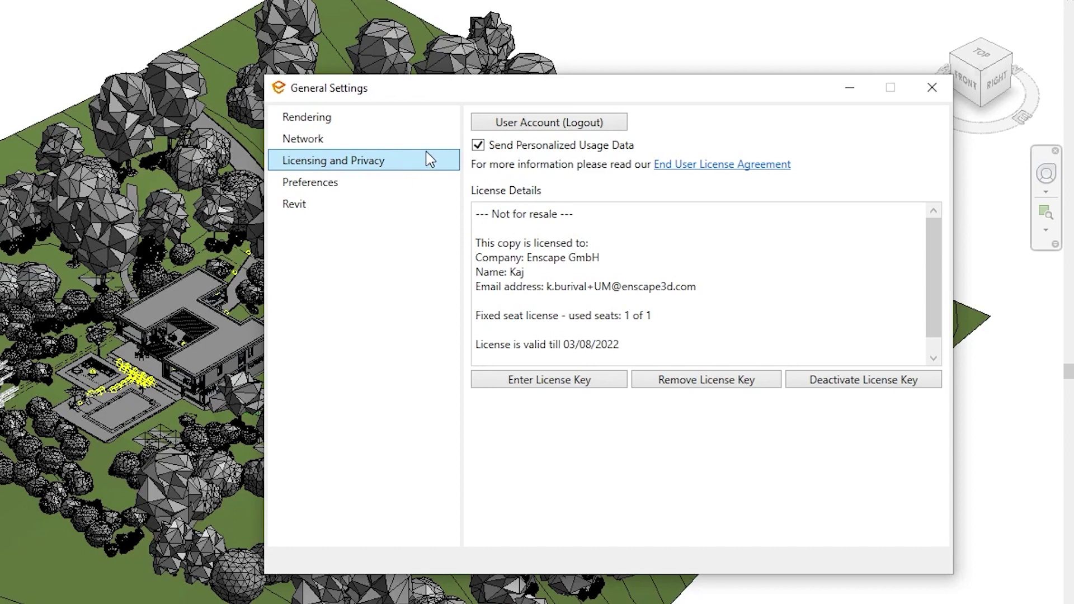
click(542, 124)
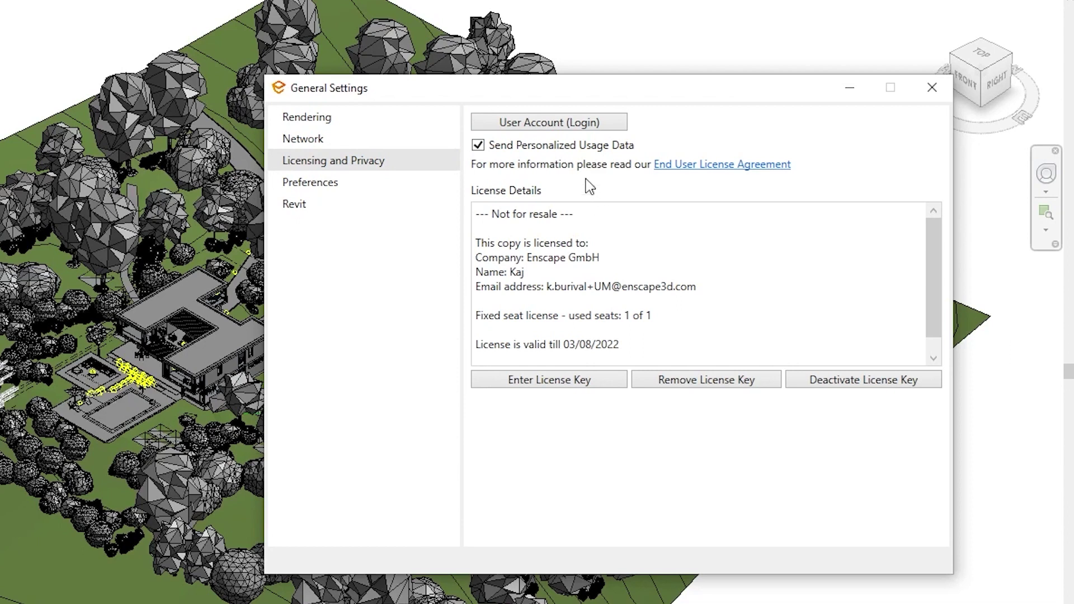
- Log back in to the Enscape account by entering the account password
click(540, 126)
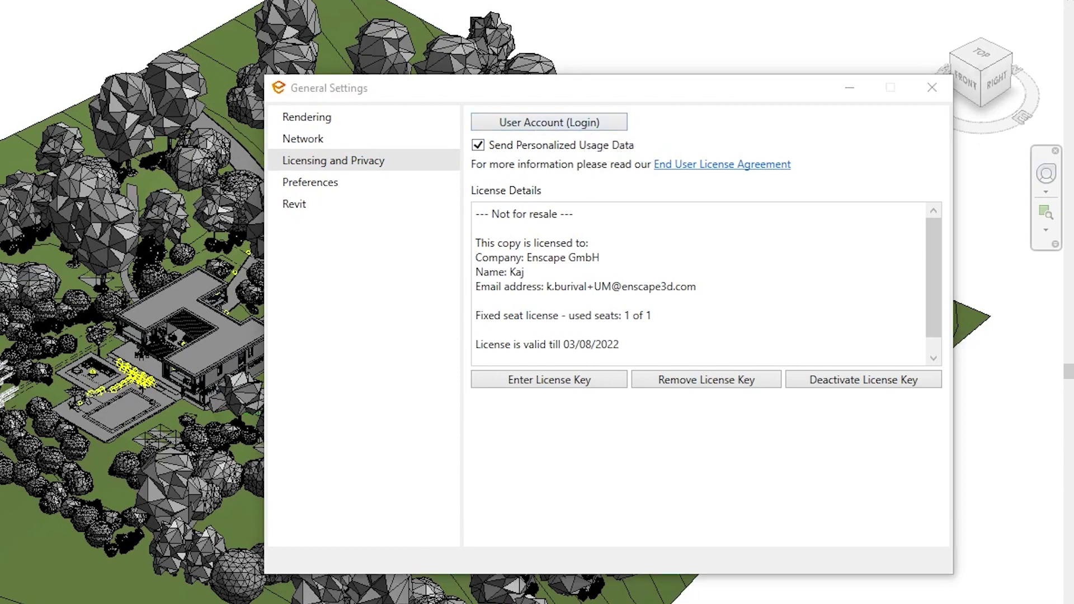
drag(610, 176, 640, 239)
click(651, 347)
text(•••••••••)
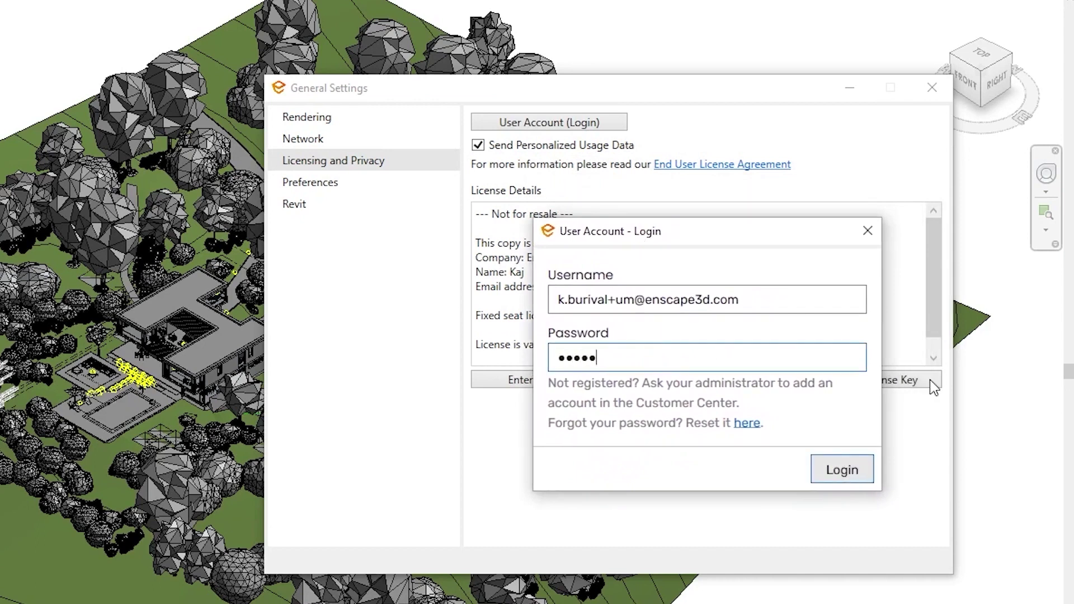
text(••)
key(Return)
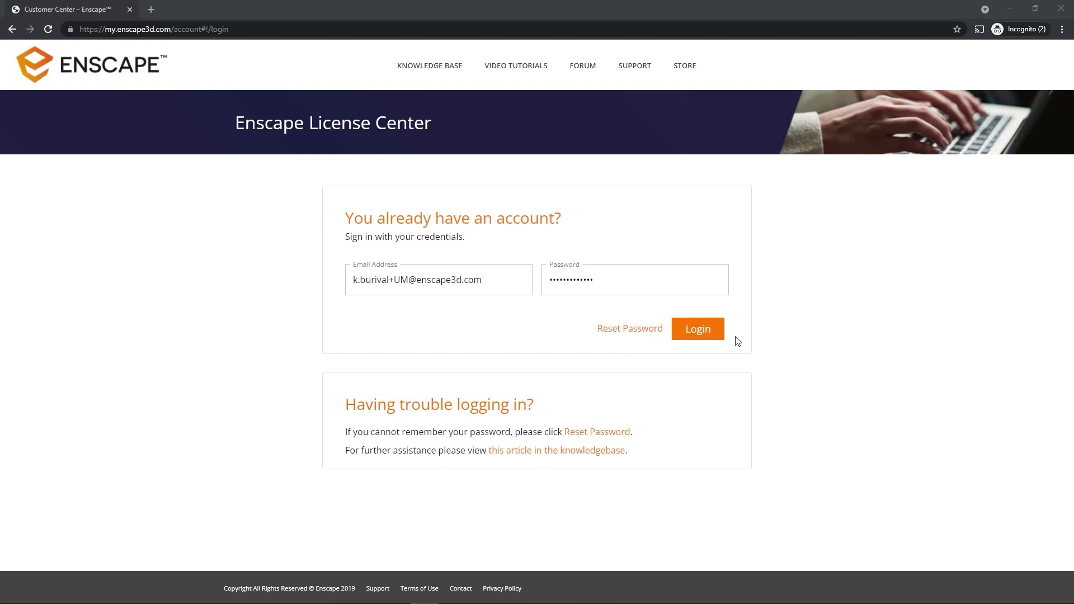
- Sign in to the Customer Center and open share options for the villa panorama
click(716, 336)
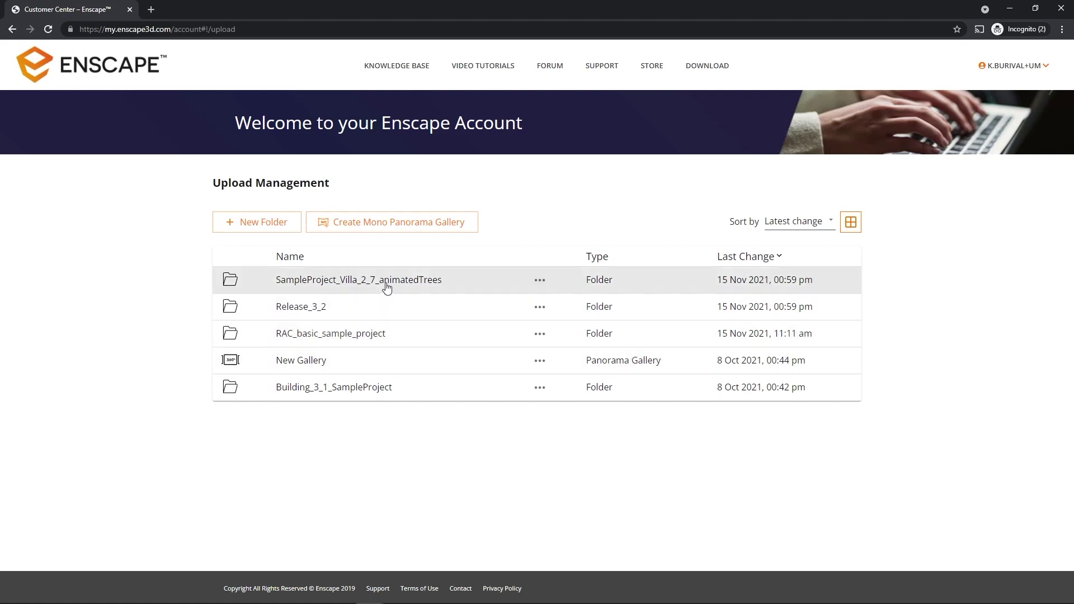
click(387, 286)
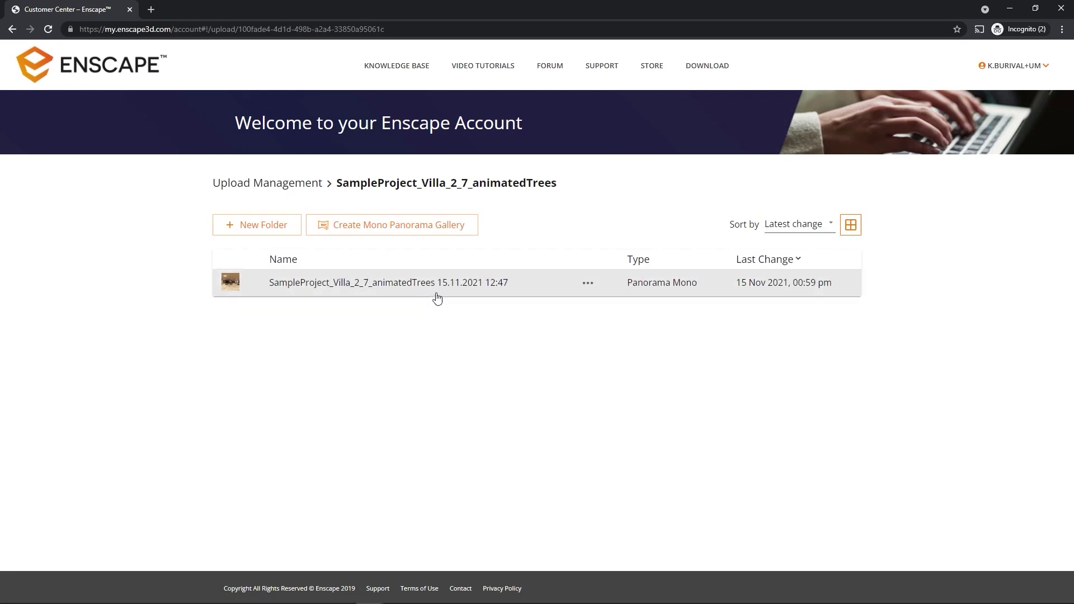
click(585, 285)
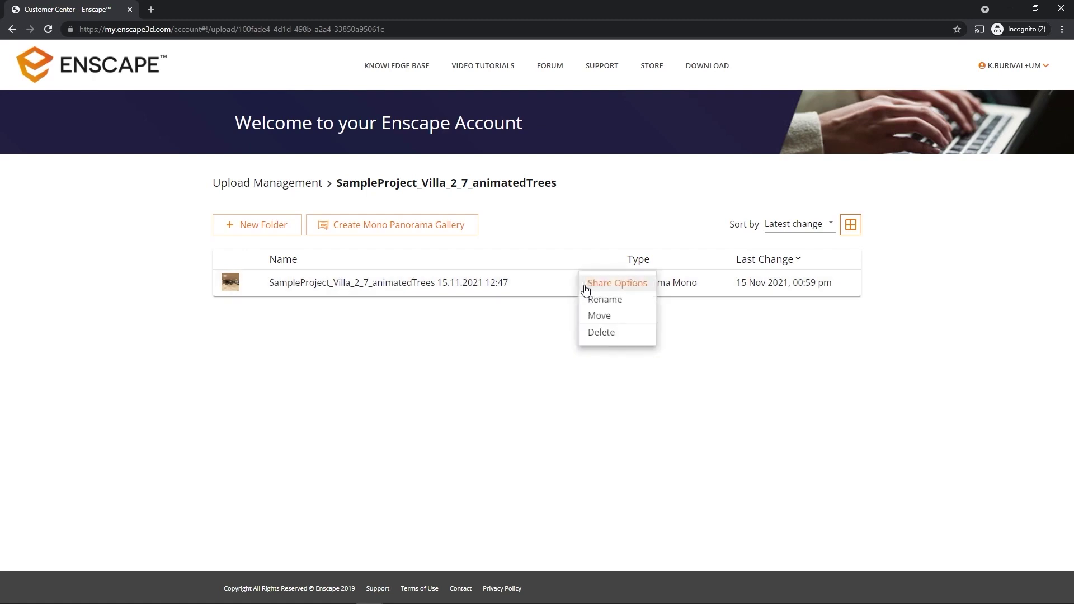
click(624, 288)
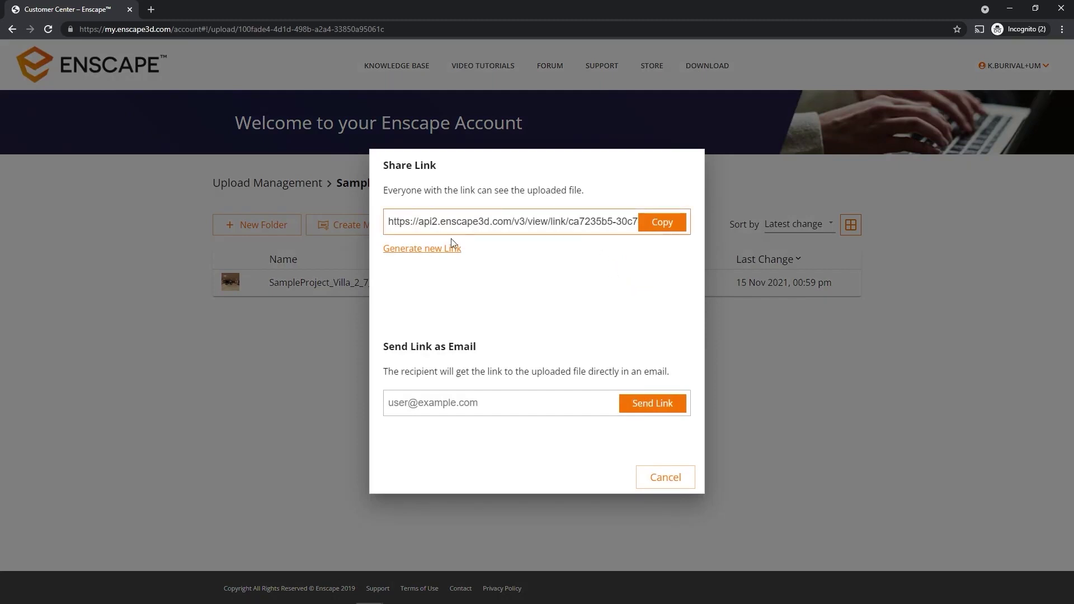
- Cancel the share link window and dismiss the panorama's options menu
click(659, 478)
click(583, 285)
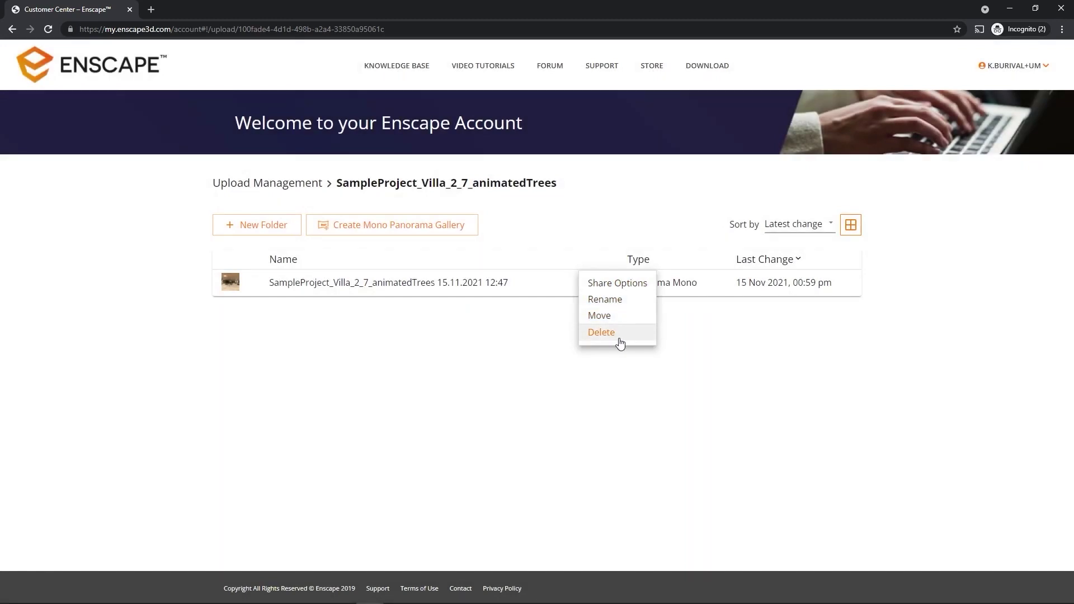
click(548, 392)
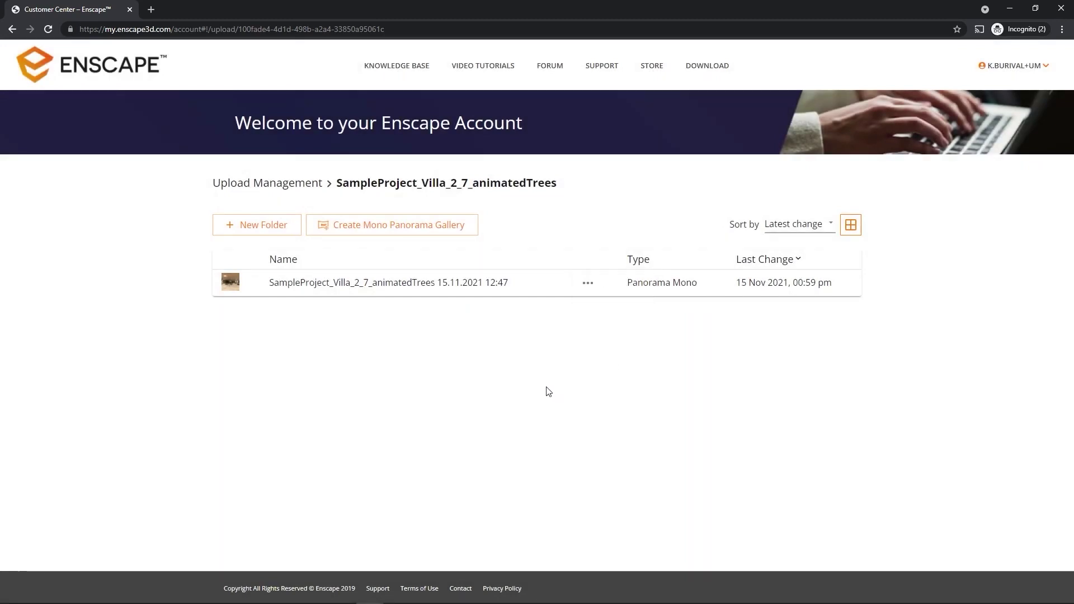
- Create a folder named Sub-Folder inside the villa project's upload folder
click(270, 229)
text(Sub-Folder)
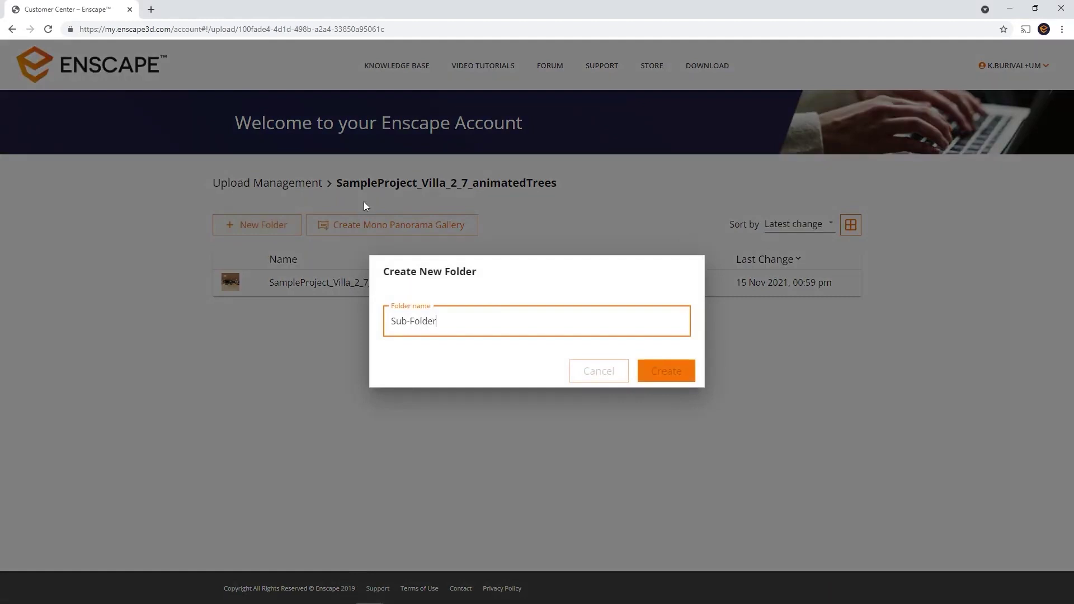
key(Return)
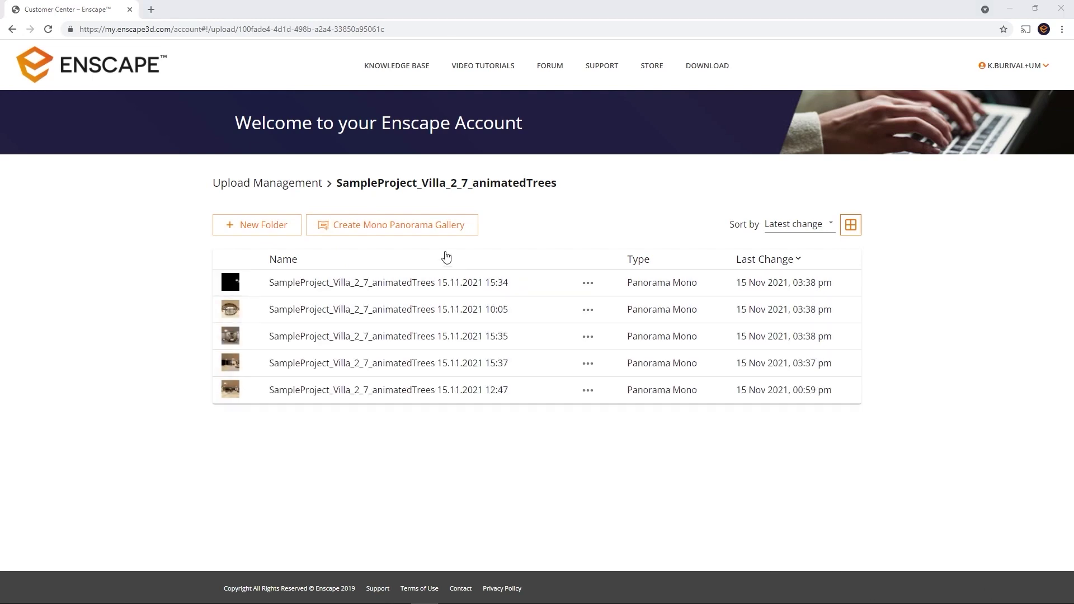
click(437, 229)
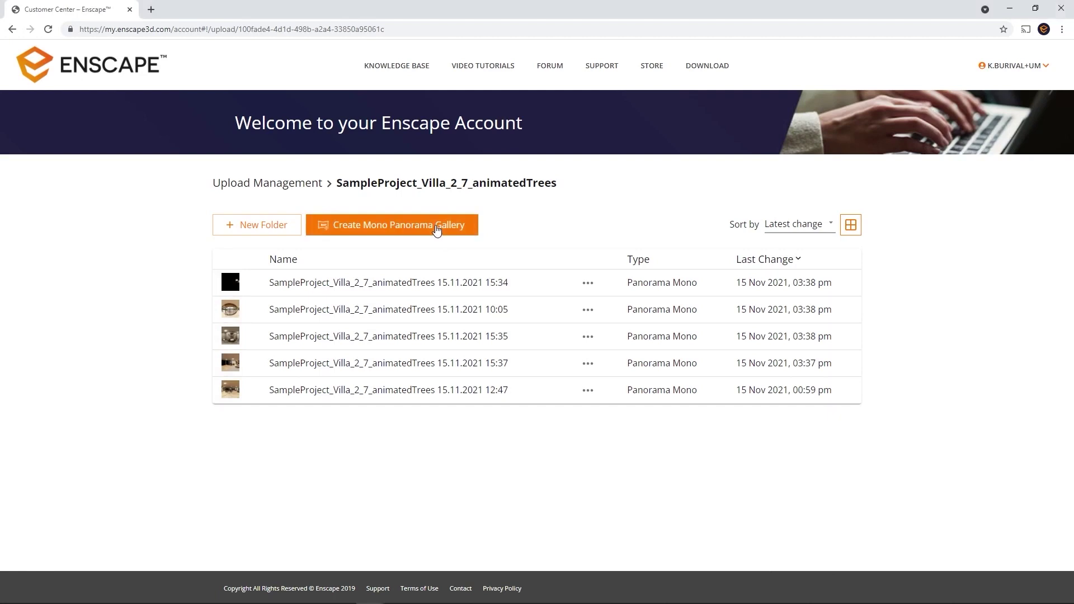
- Select all five villa panoramas and open them in the panorama gallery editor
click(431, 320)
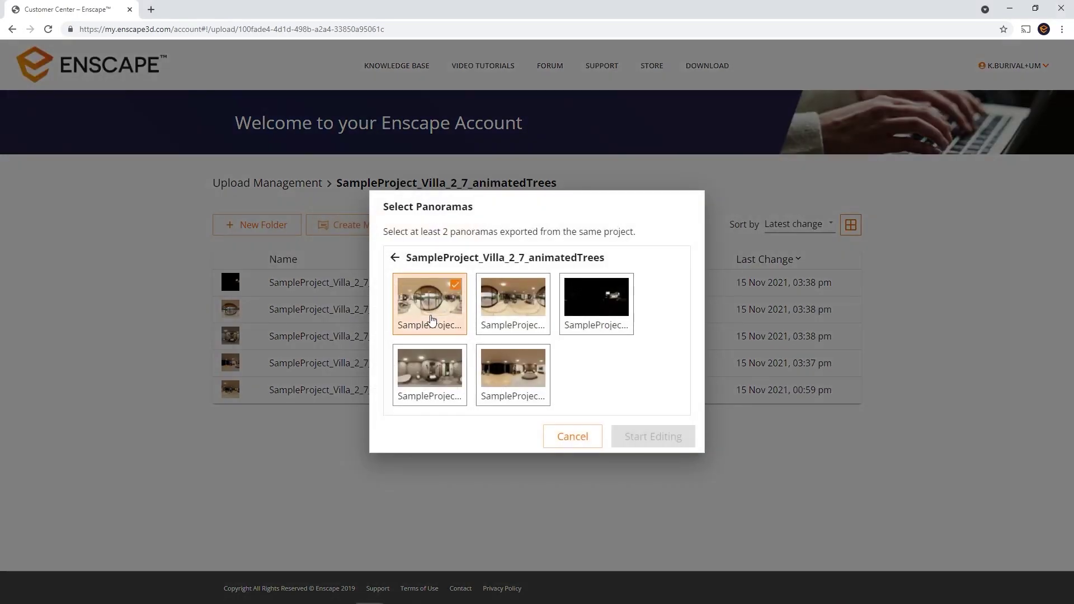
click(506, 316)
click(590, 320)
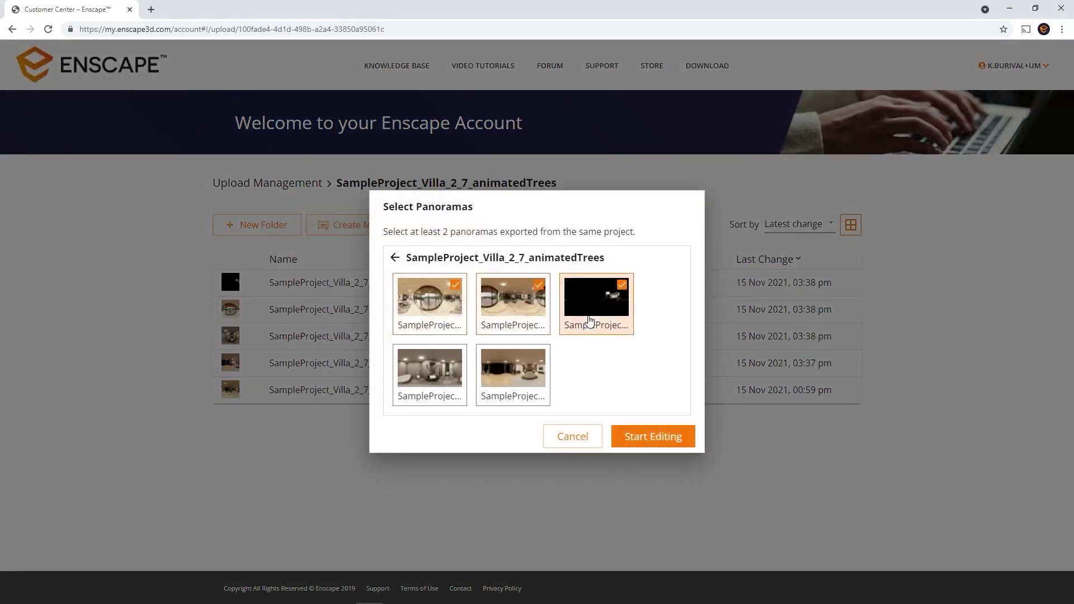
click(439, 373)
click(523, 383)
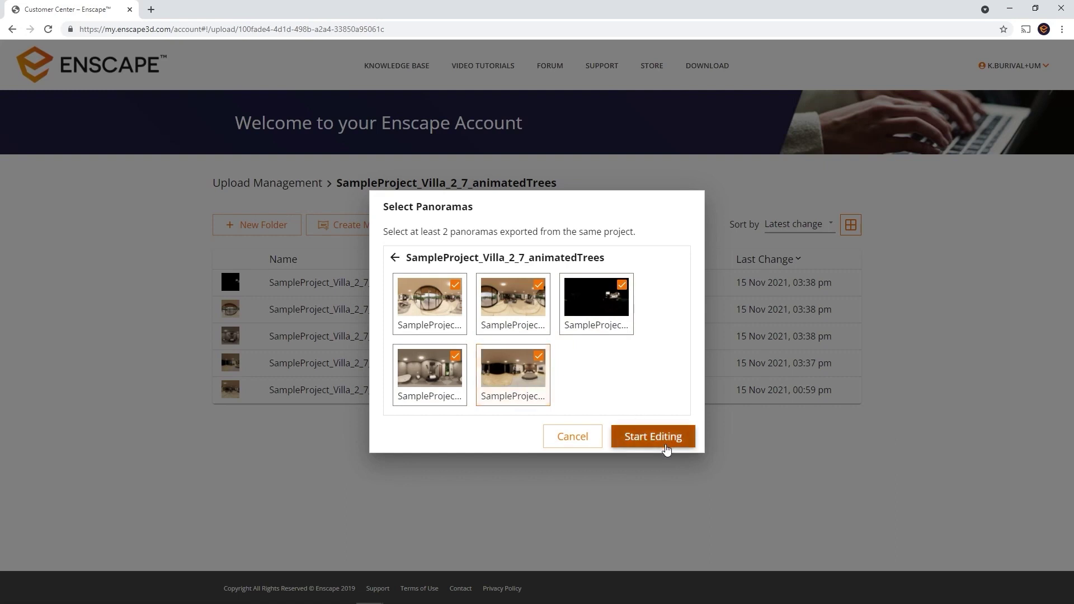
click(666, 447)
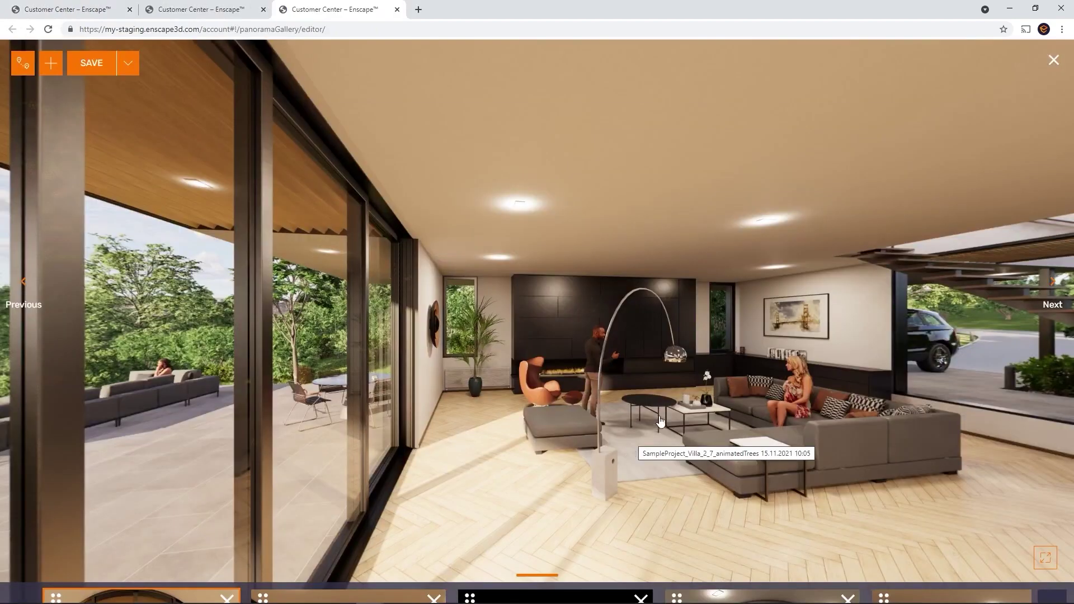
- Move the living room to third, the bedroom ahead of the bathroom, and delete the daytime terrace
drag(733, 466, 571, 402)
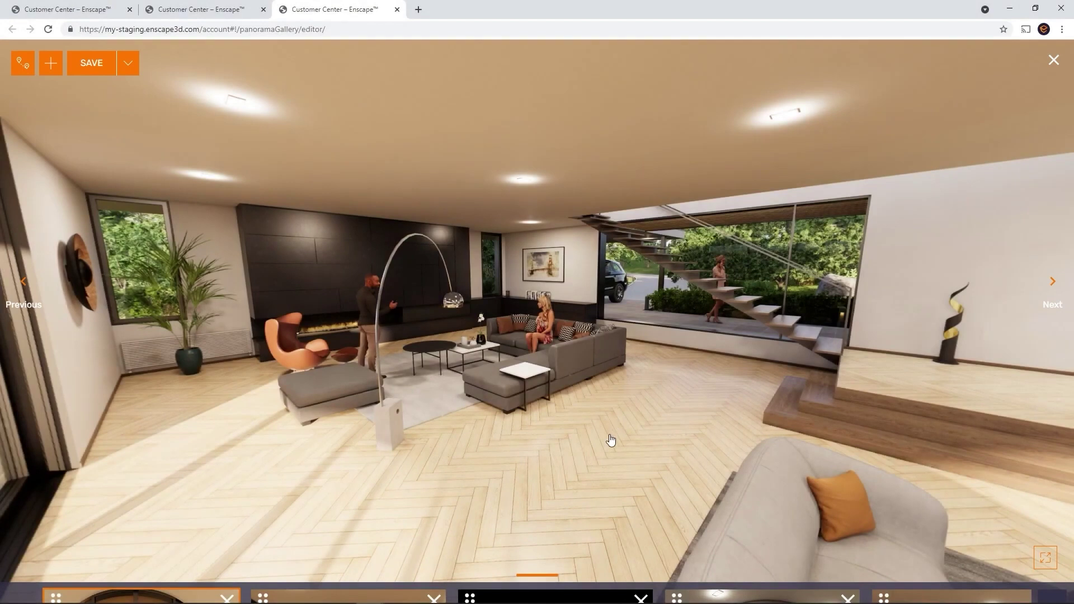
mouse_move(579, 593)
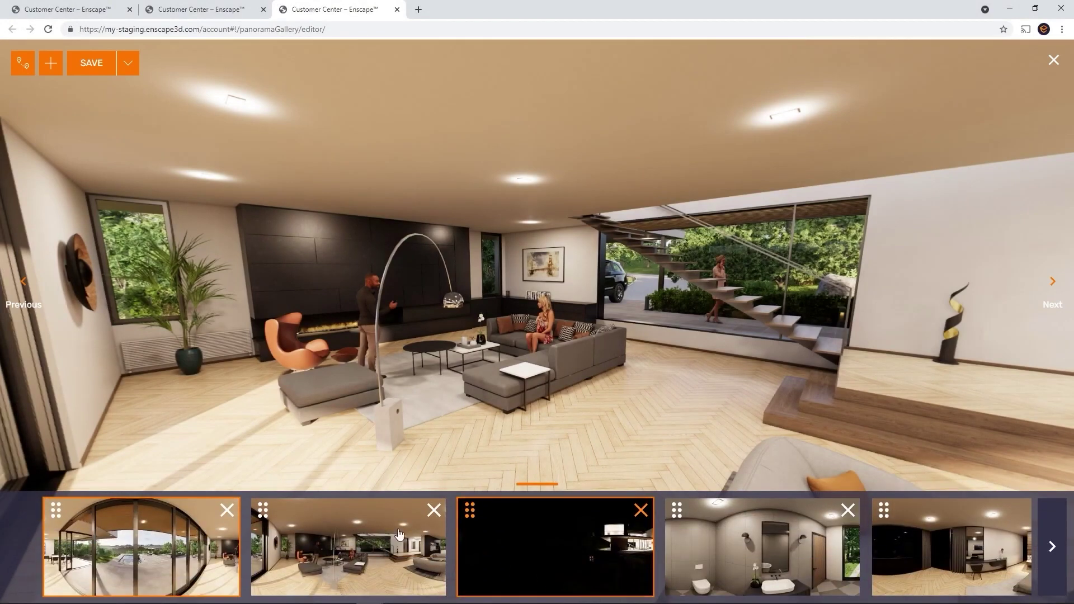
drag(341, 517, 498, 511)
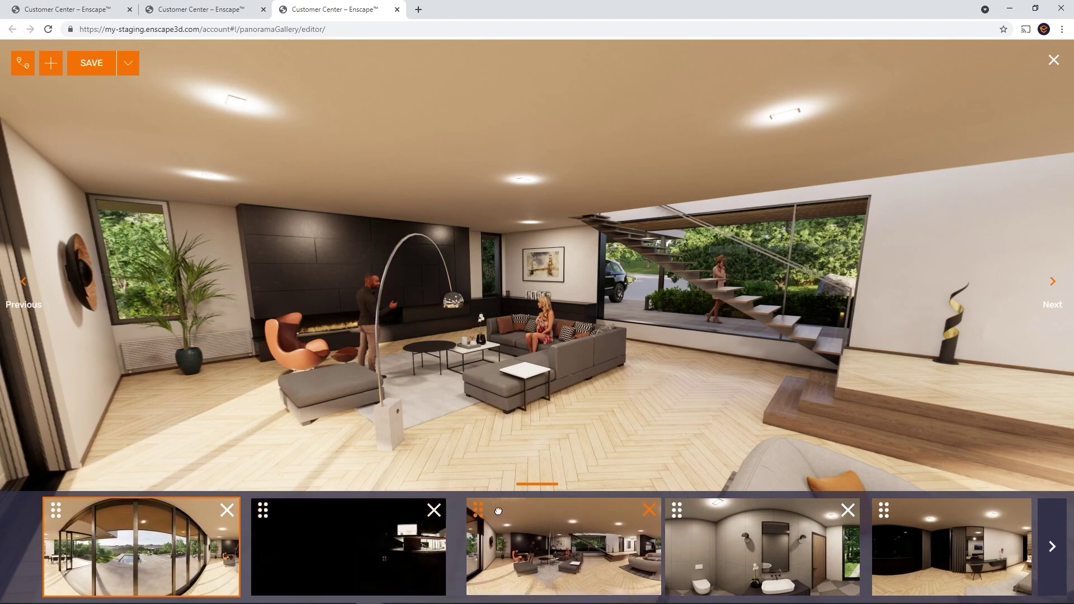
drag(889, 514, 664, 536)
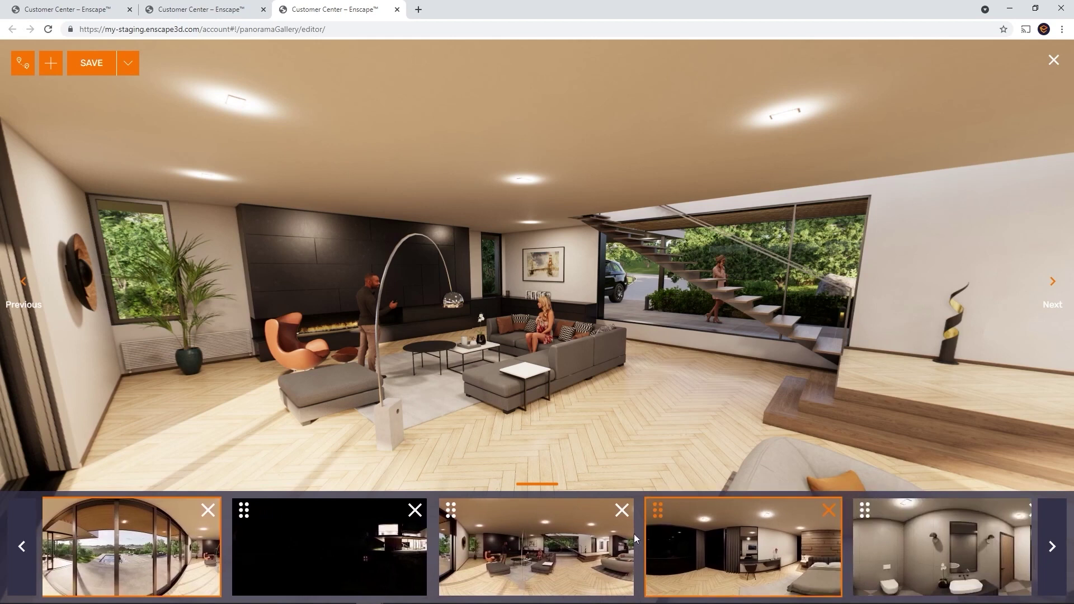
click(208, 510)
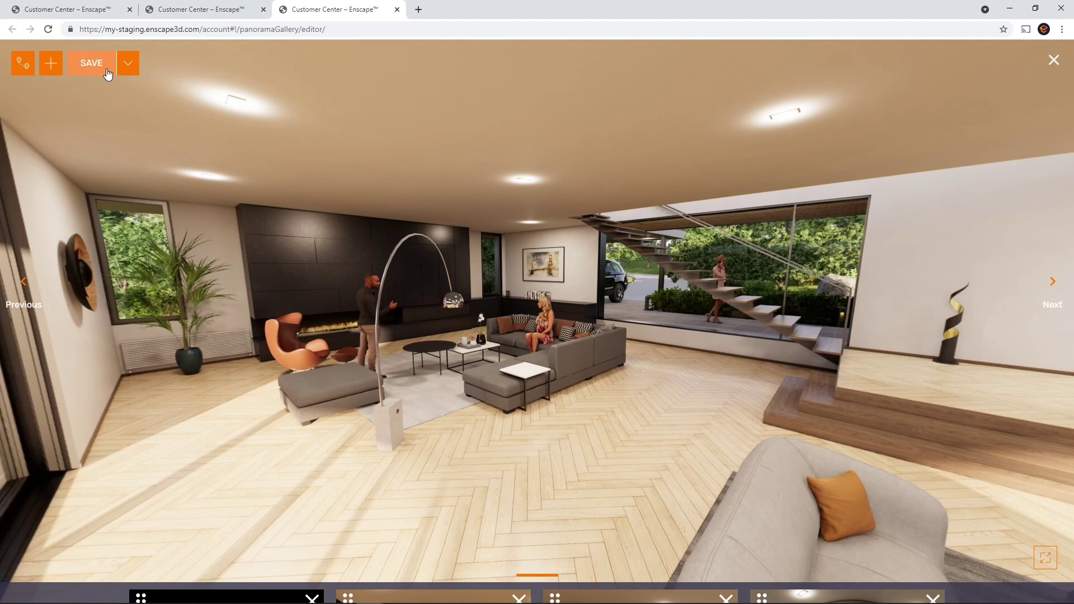
- Save the gallery and switch its navigation to Tour mode with two waypoints
click(91, 63)
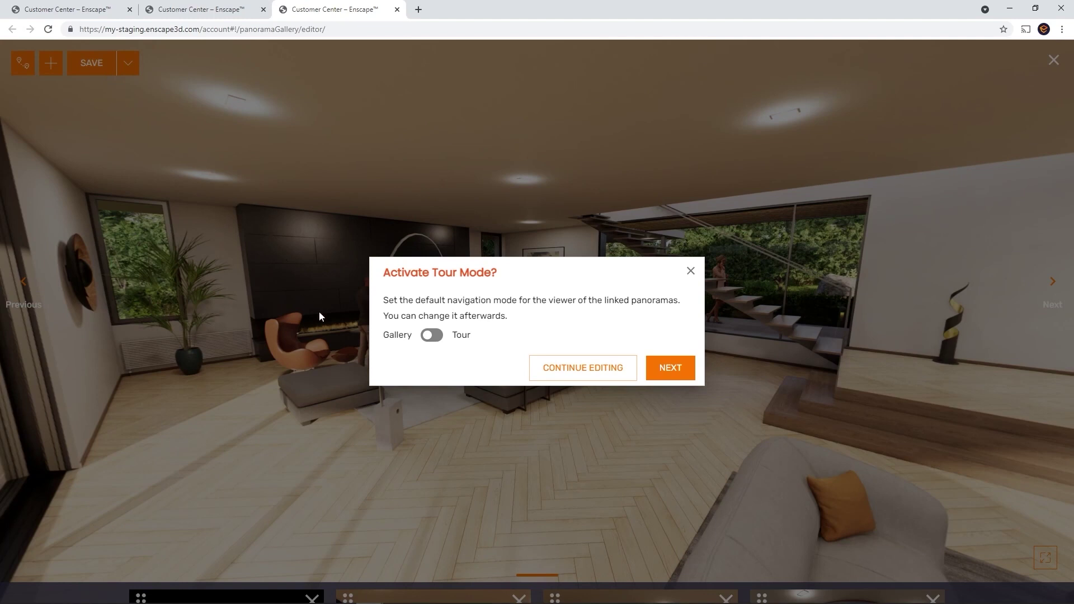
click(430, 336)
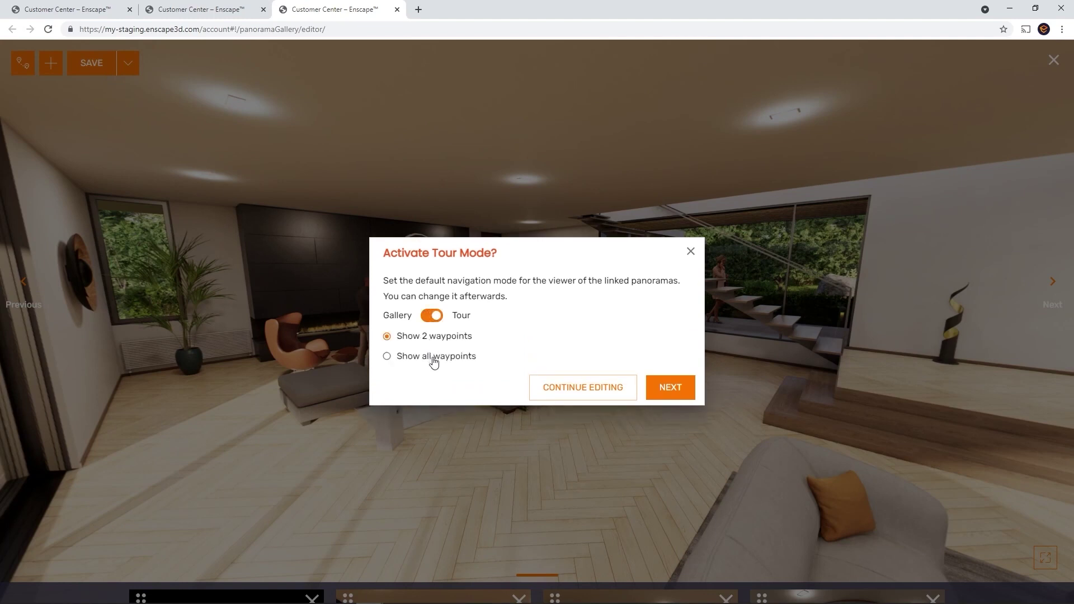
click(434, 318)
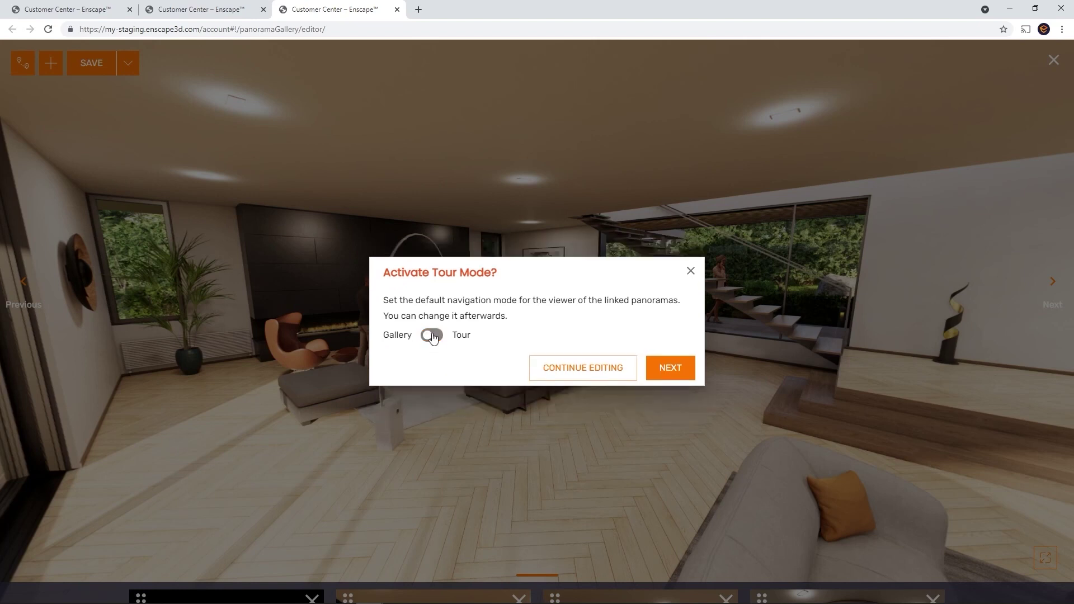
click(556, 370)
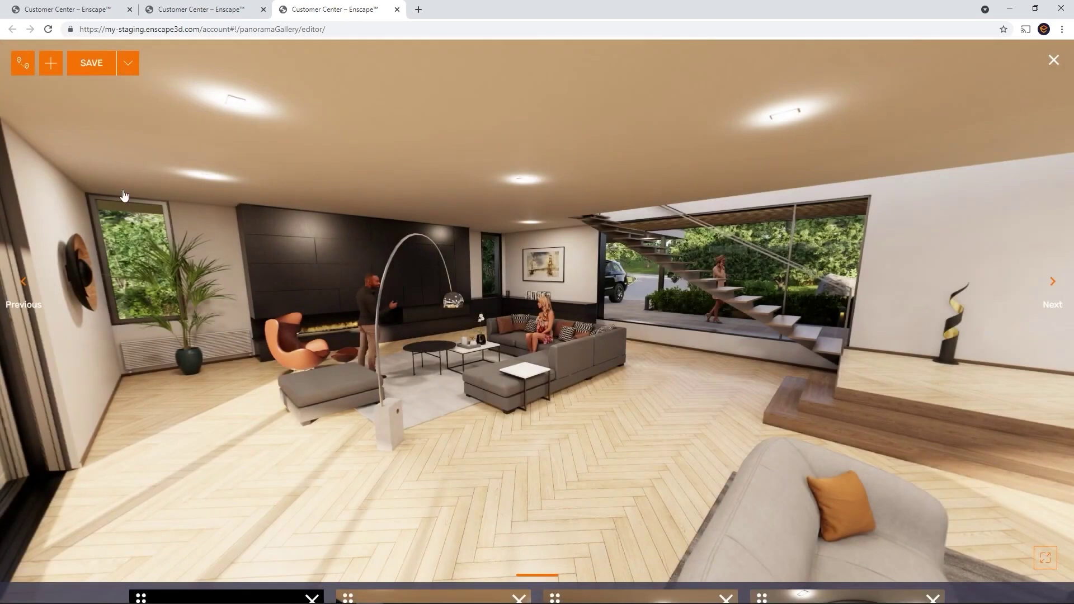
click(23, 63)
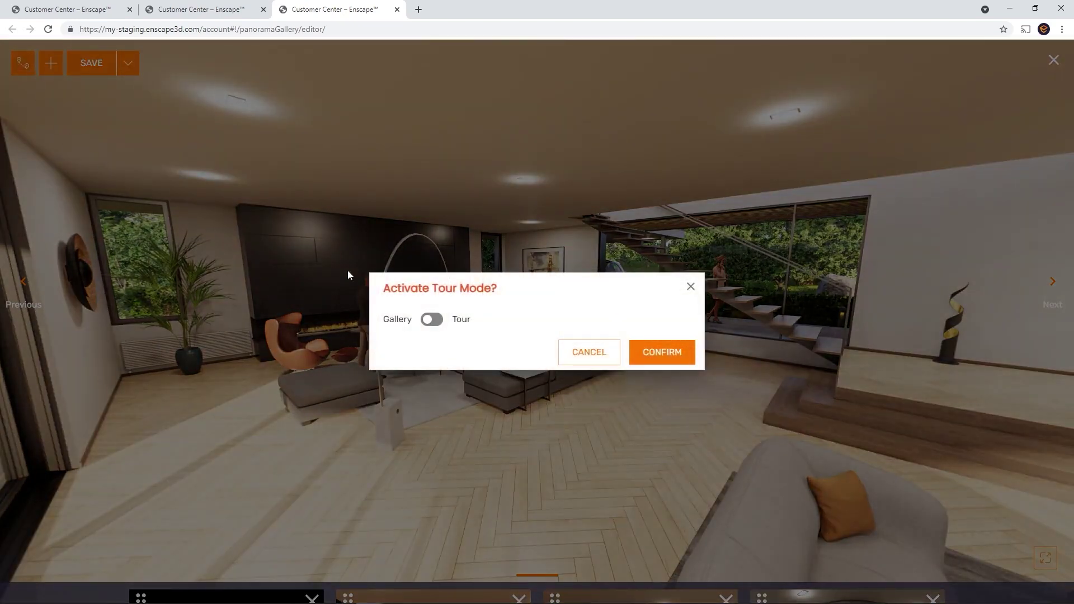
click(432, 319)
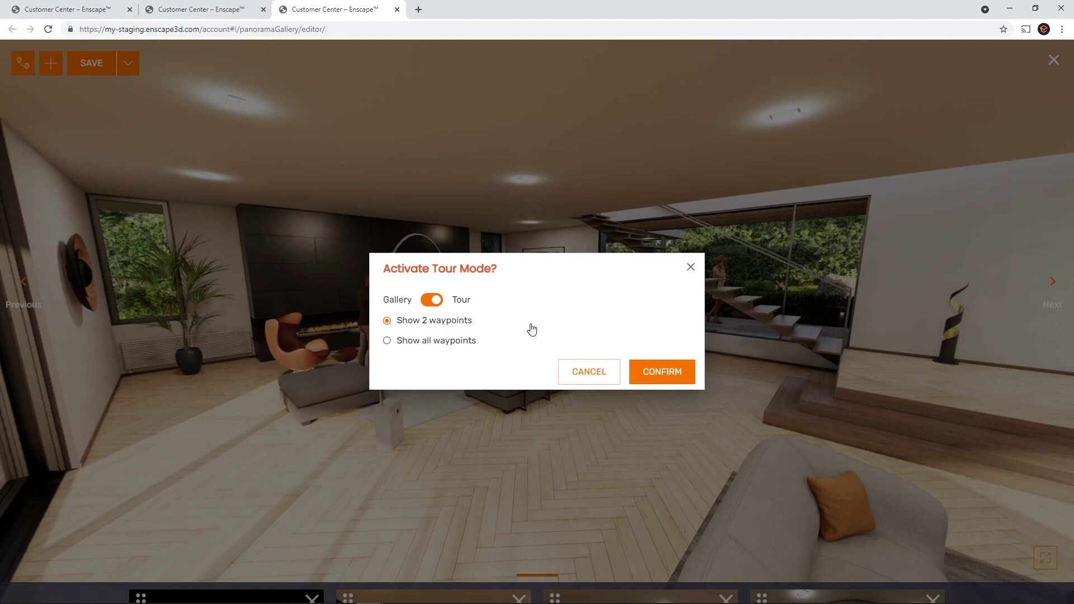
click(660, 372)
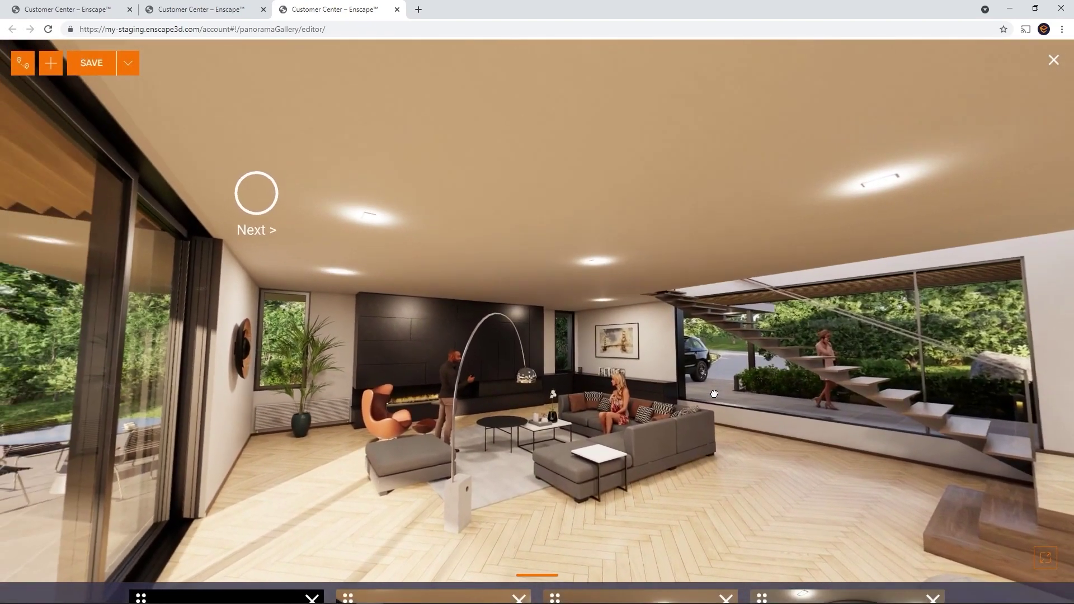
- Test the tour by following waypoints to the night exterior, bathroom and bedroom
drag(714, 394, 0, 400)
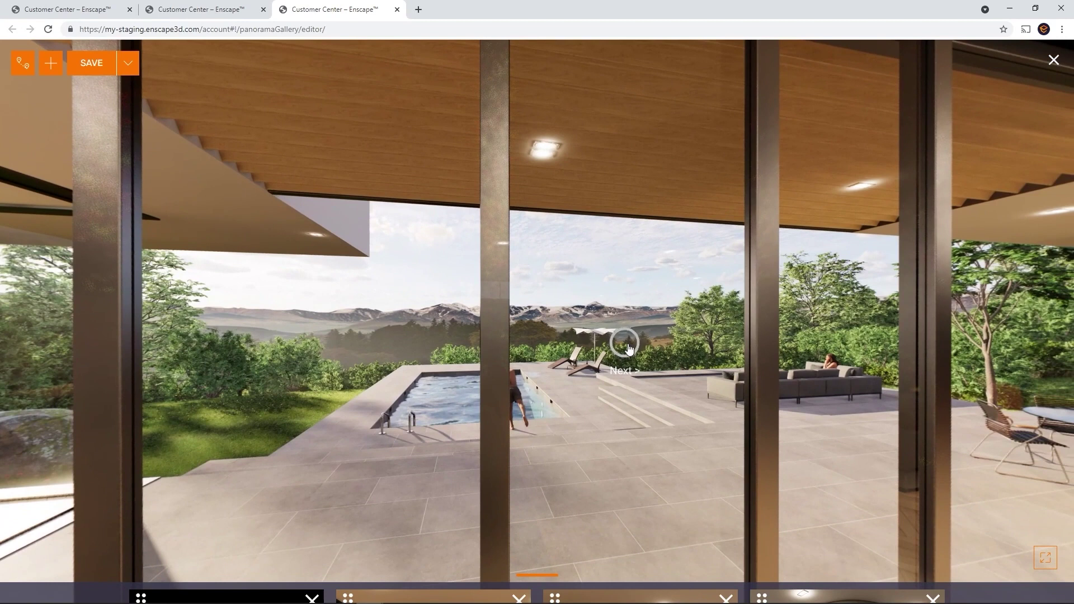
click(625, 344)
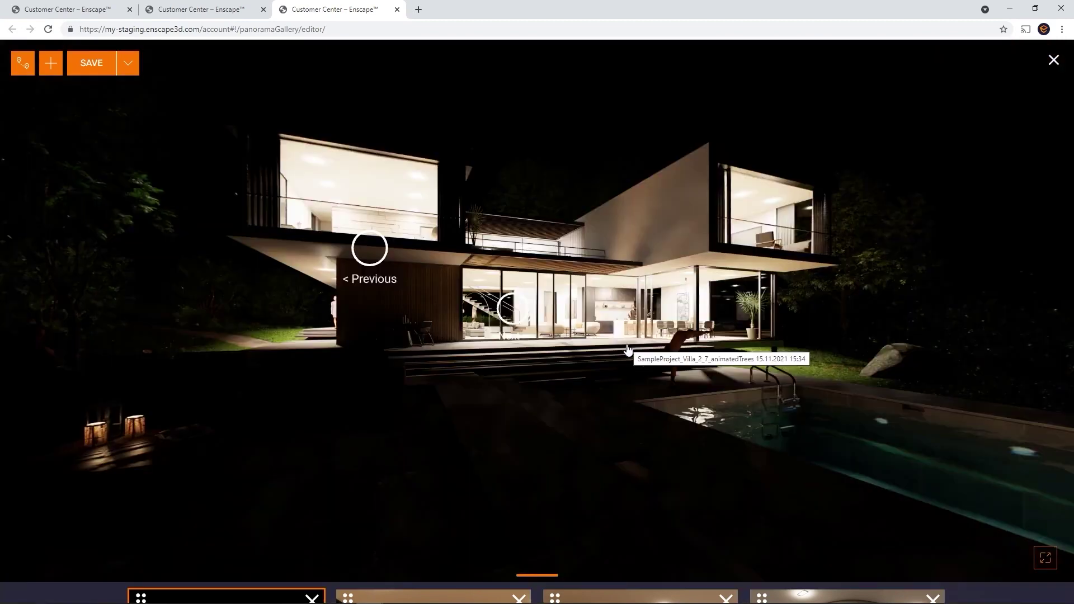
click(368, 248)
drag(403, 275, 914, 255)
click(559, 221)
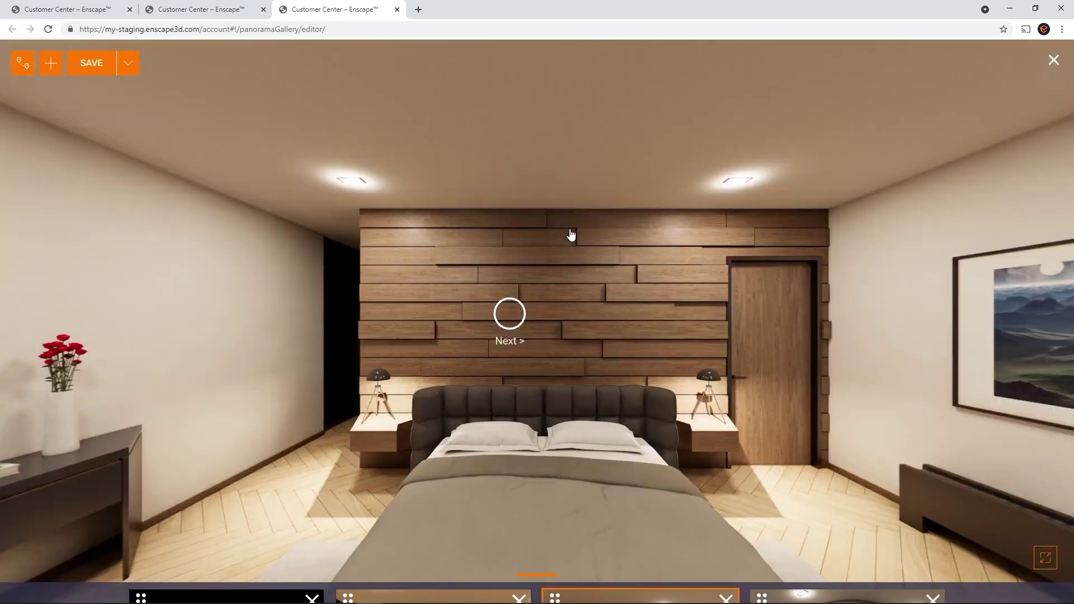
- Set the tour to show all waypoints, then jump to the night exterior and living room
click(20, 67)
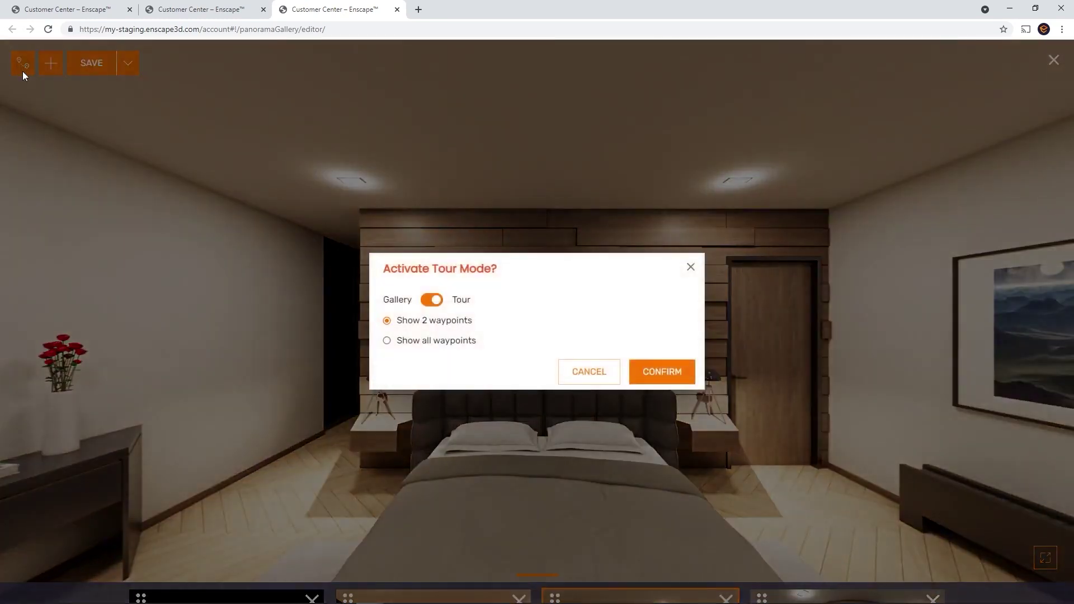
click(398, 339)
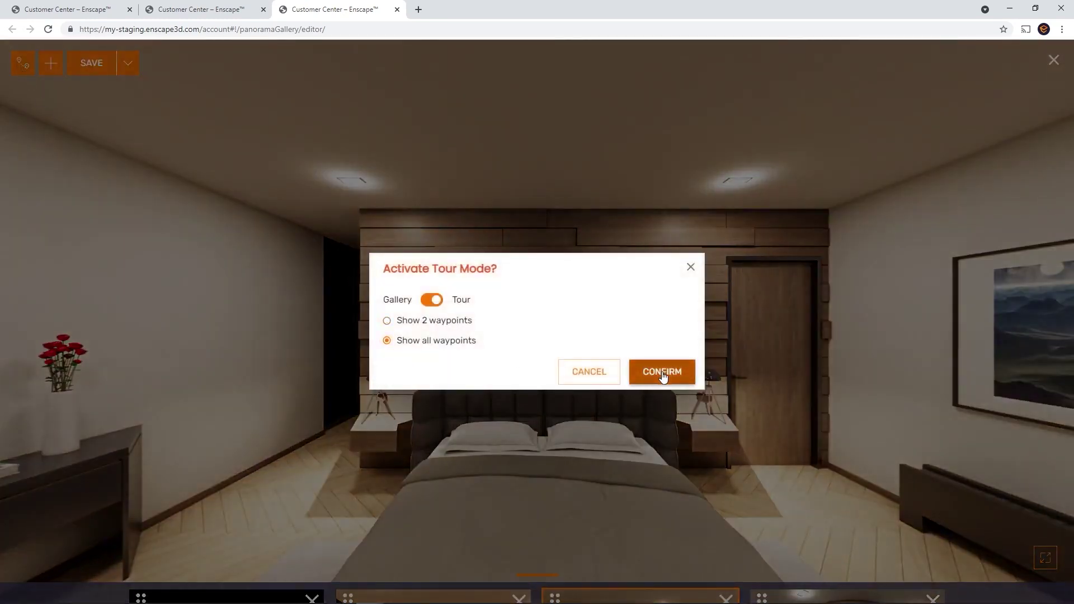
click(665, 374)
drag(668, 393, 12, 168)
drag(727, 146, 579, 246)
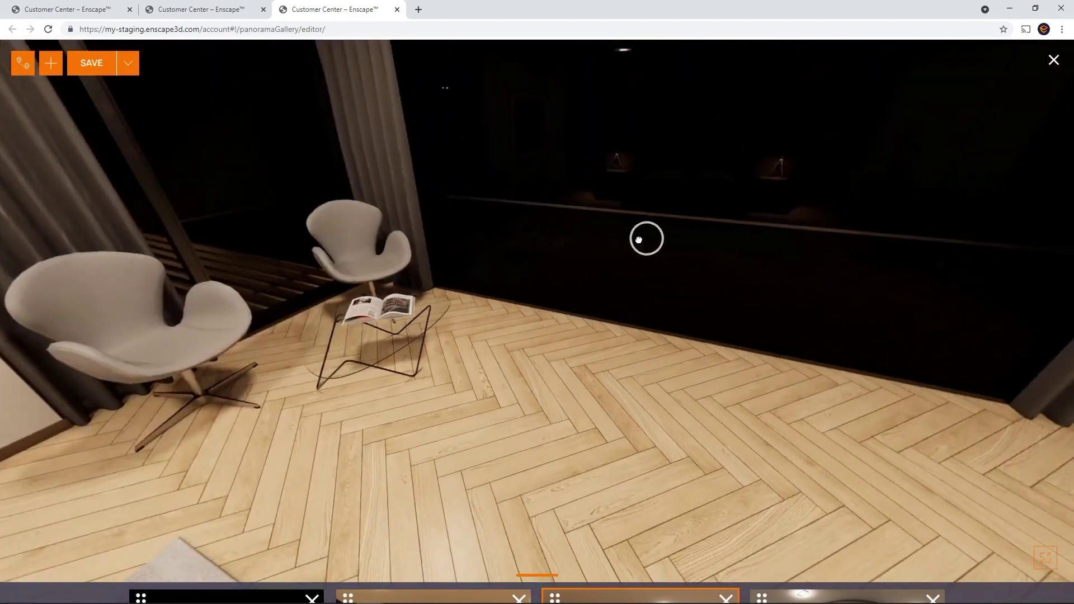
click(646, 239)
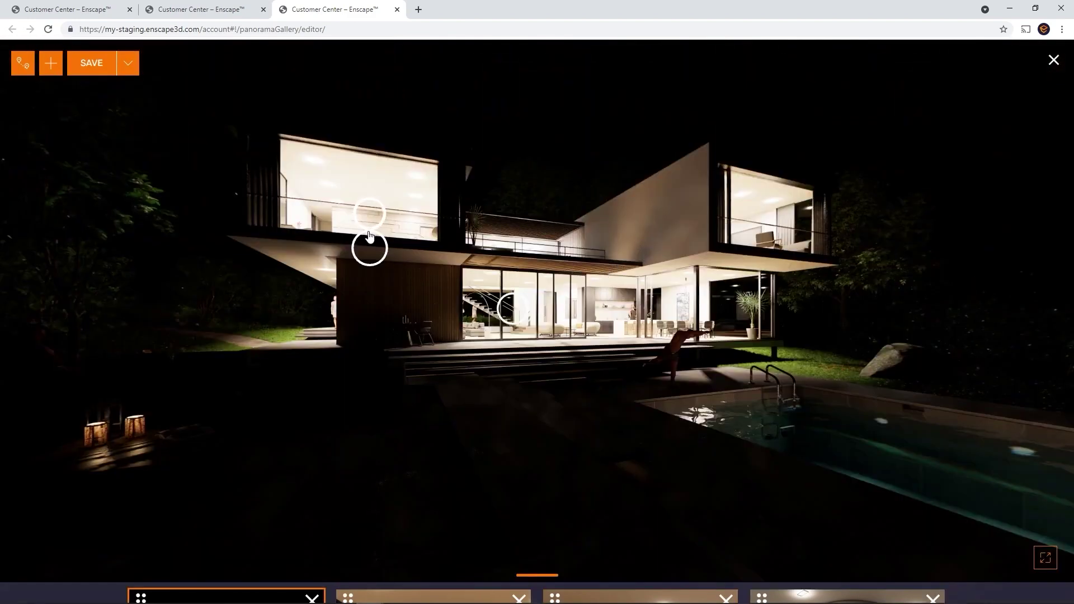
click(523, 316)
drag(563, 328, 1069, 442)
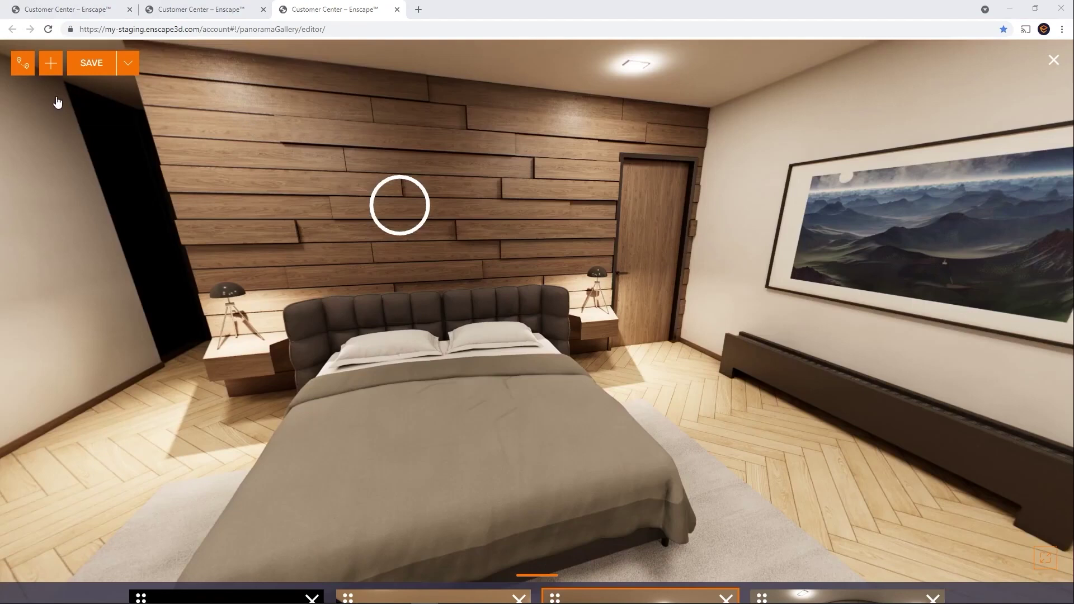
- Add the remaining villa panorama from the sample project folder and view the living room panorama
click(52, 64)
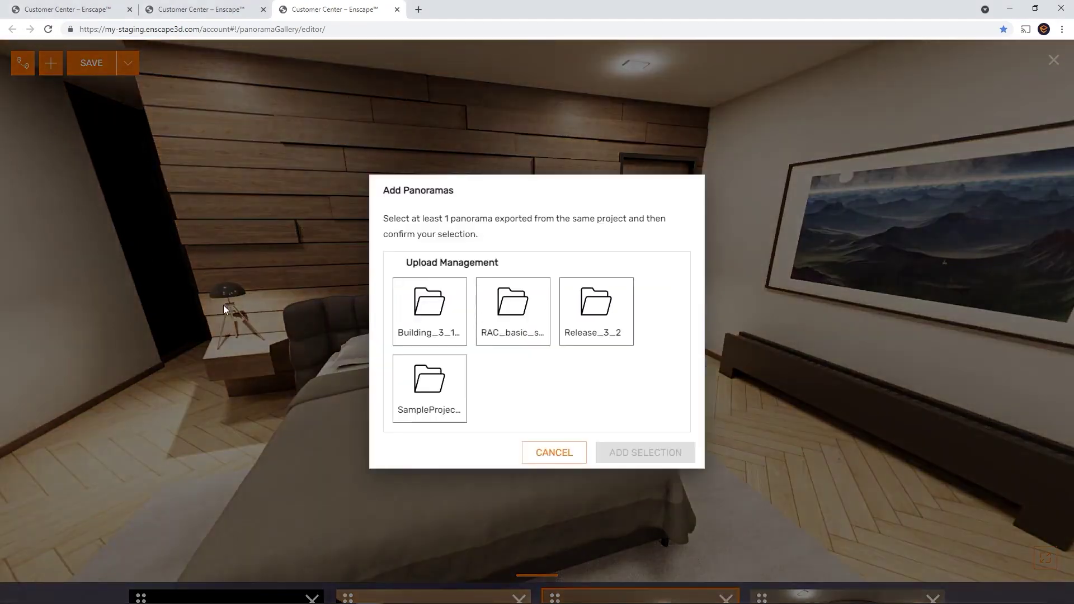
click(425, 411)
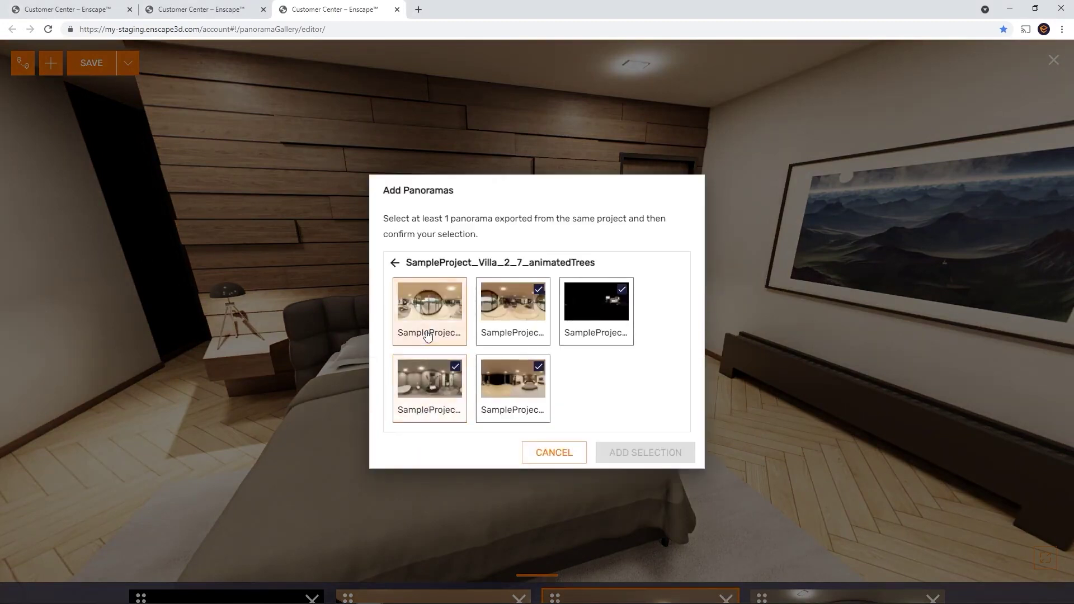
click(427, 331)
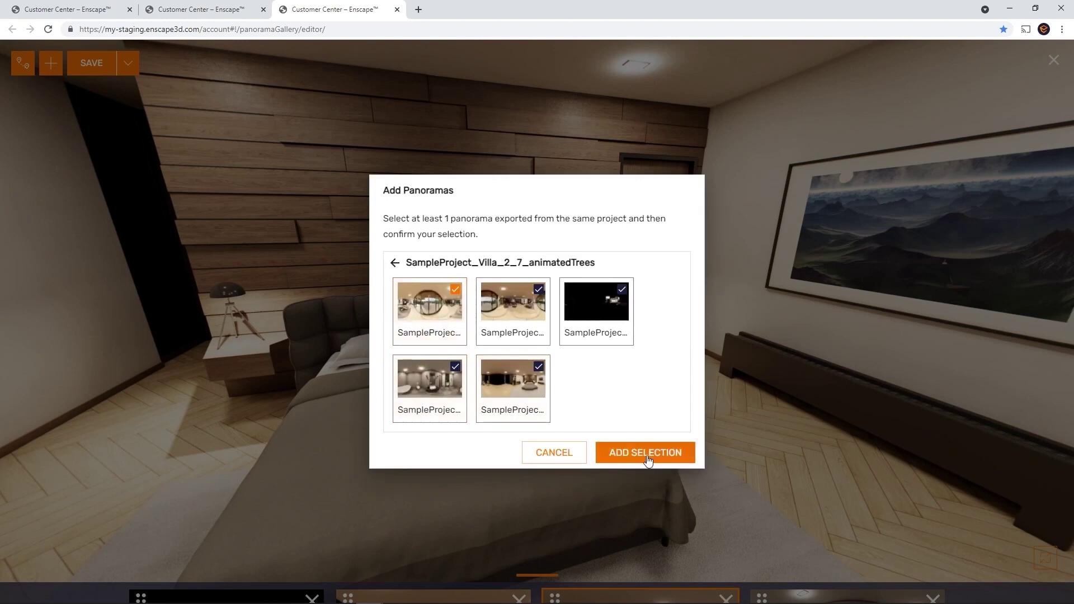
click(646, 453)
mouse_move(714, 579)
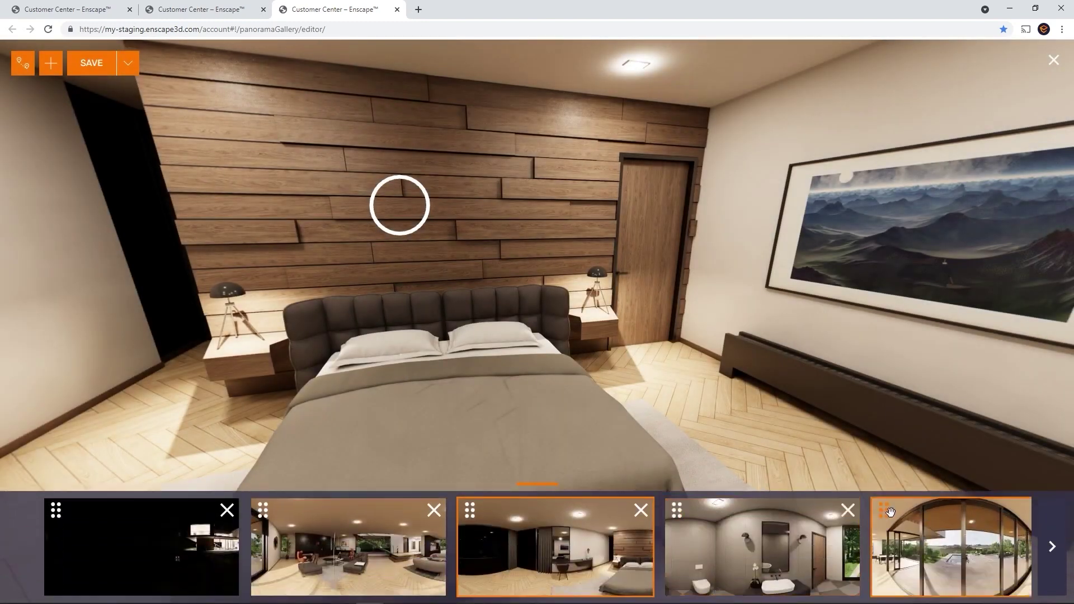
click(877, 540)
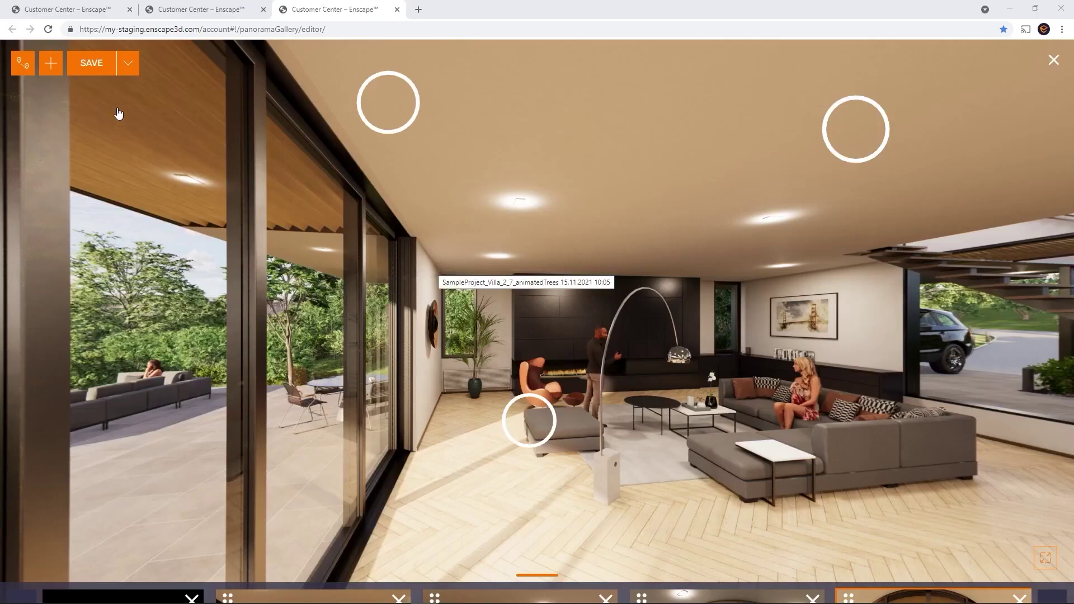
- Save the panorama gallery under the name 'Test'
click(97, 63)
text(Test)
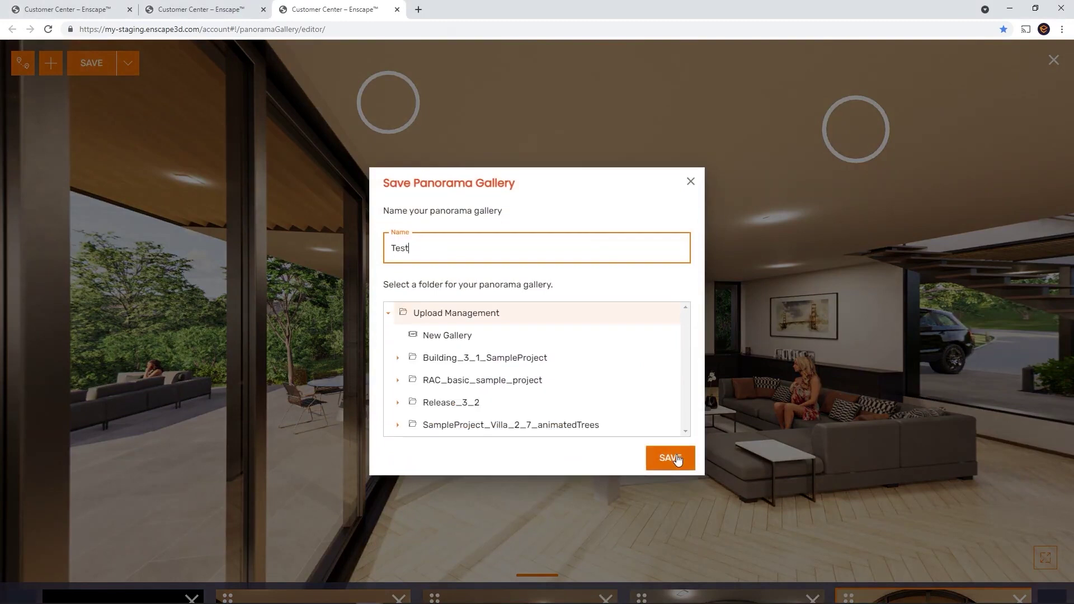
click(676, 456)
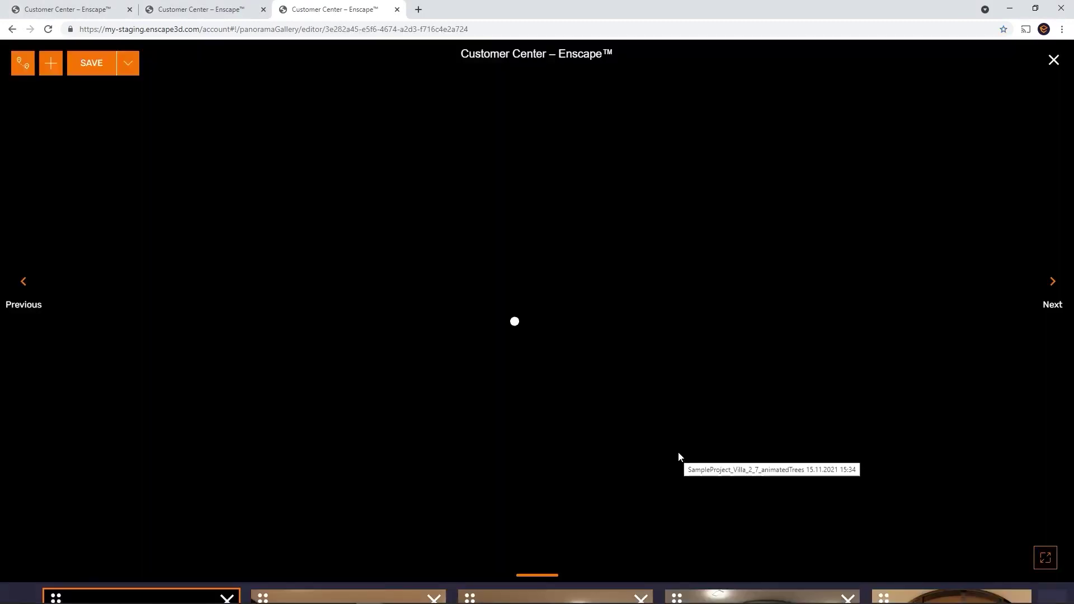
- Close the editor, preview the Test gallery, and copy its share link
click(1054, 61)
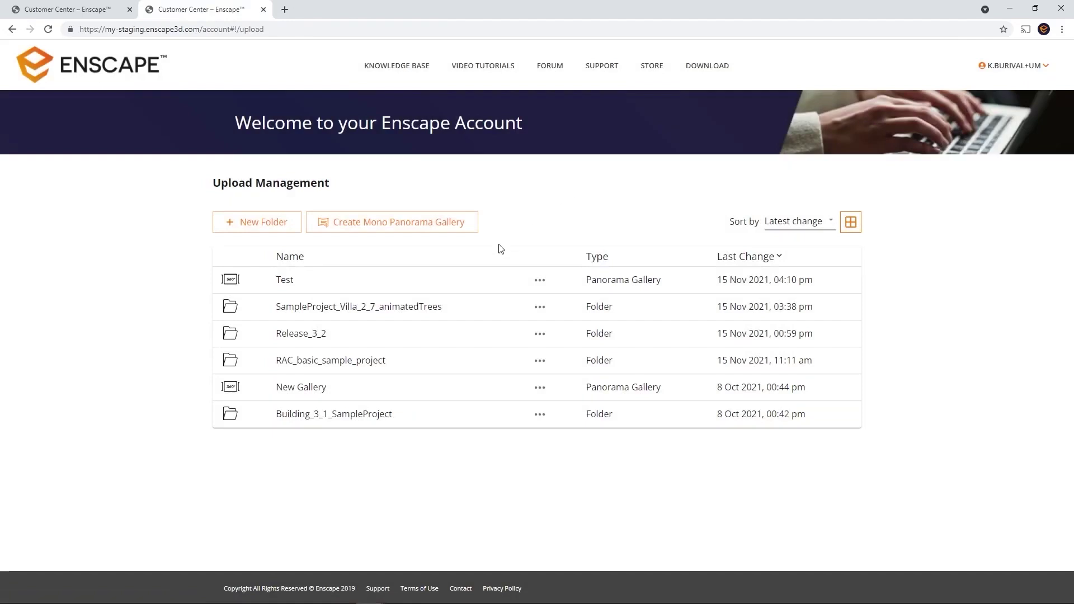
click(280, 281)
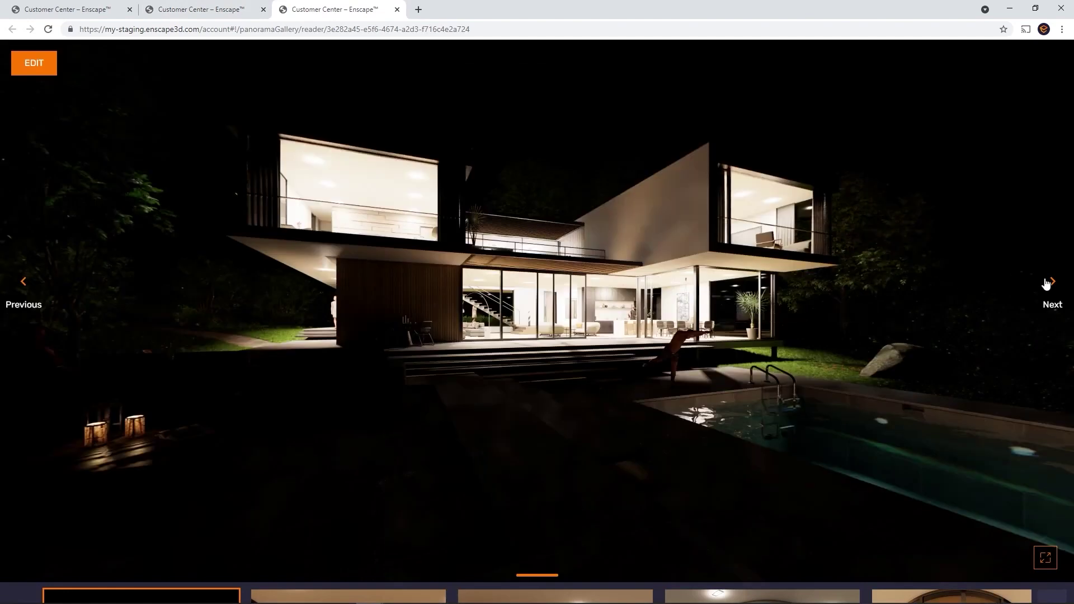
key(ctrl+w)
click(540, 280)
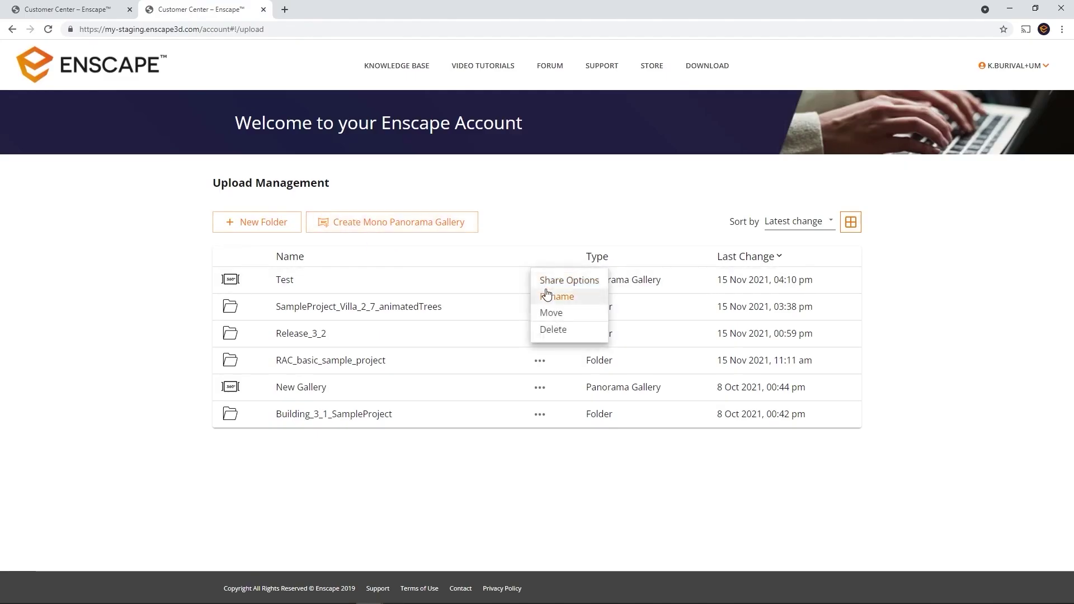
click(558, 284)
click(652, 233)
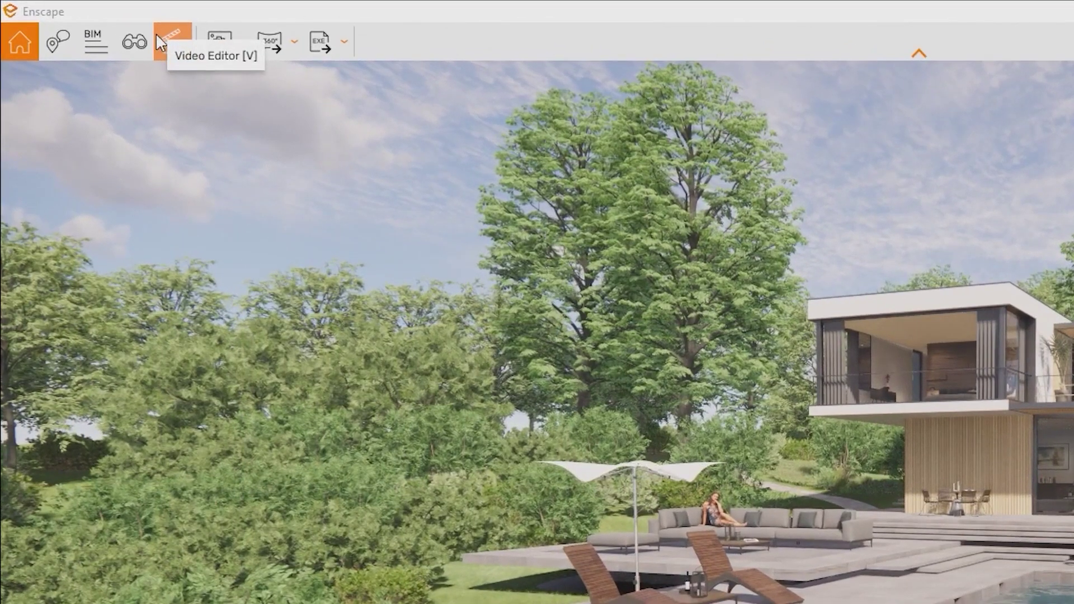
- Open the Video Editor with its help guide and add keyframes for a two-second path
click(155, 32)
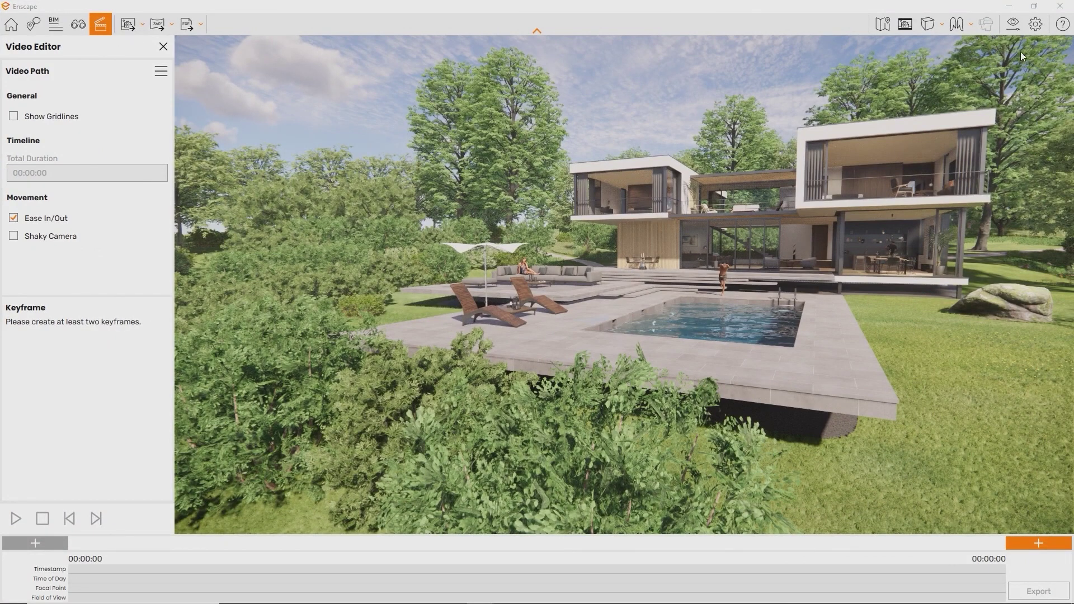
click(1061, 28)
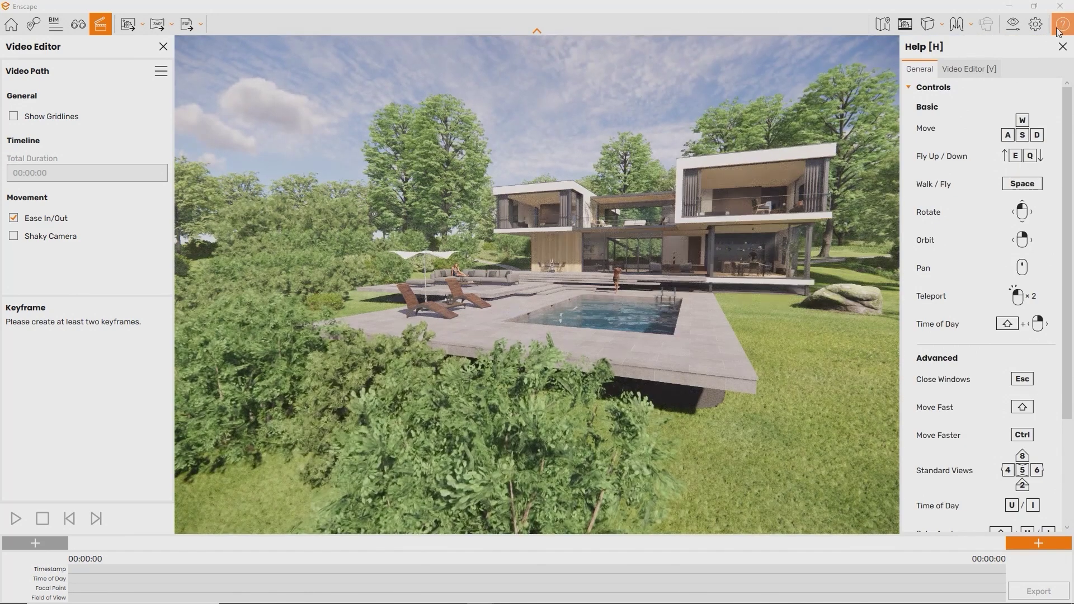
click(973, 69)
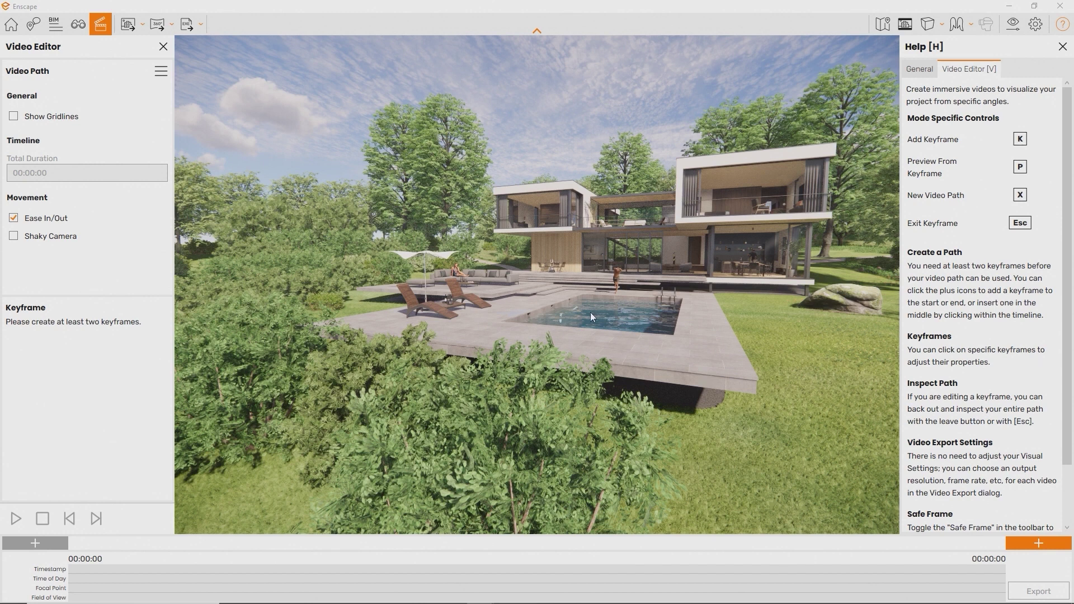
mouse_move(519, 598)
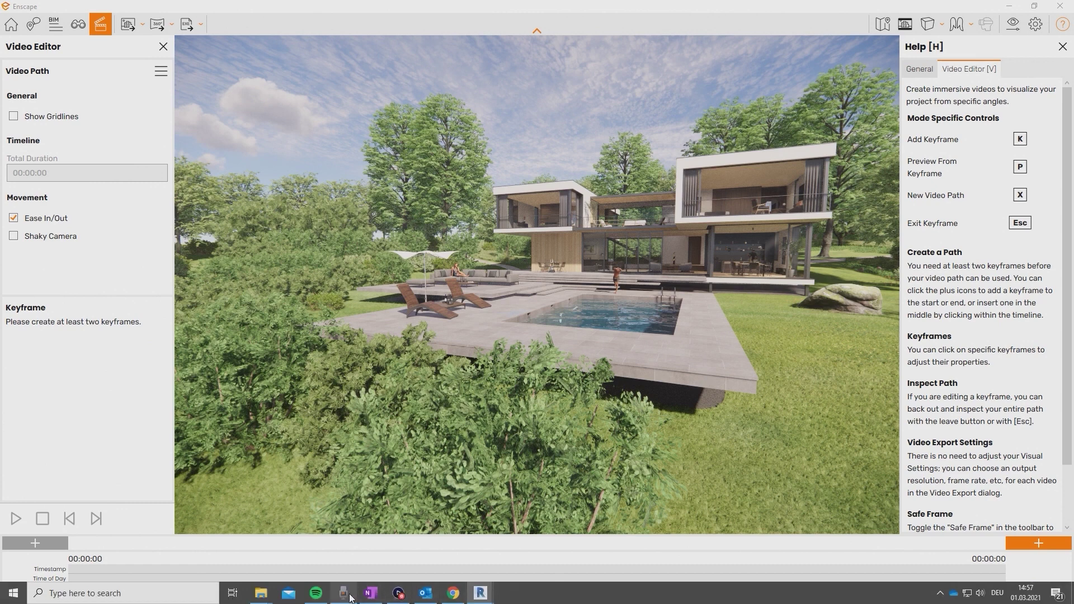
click(396, 595)
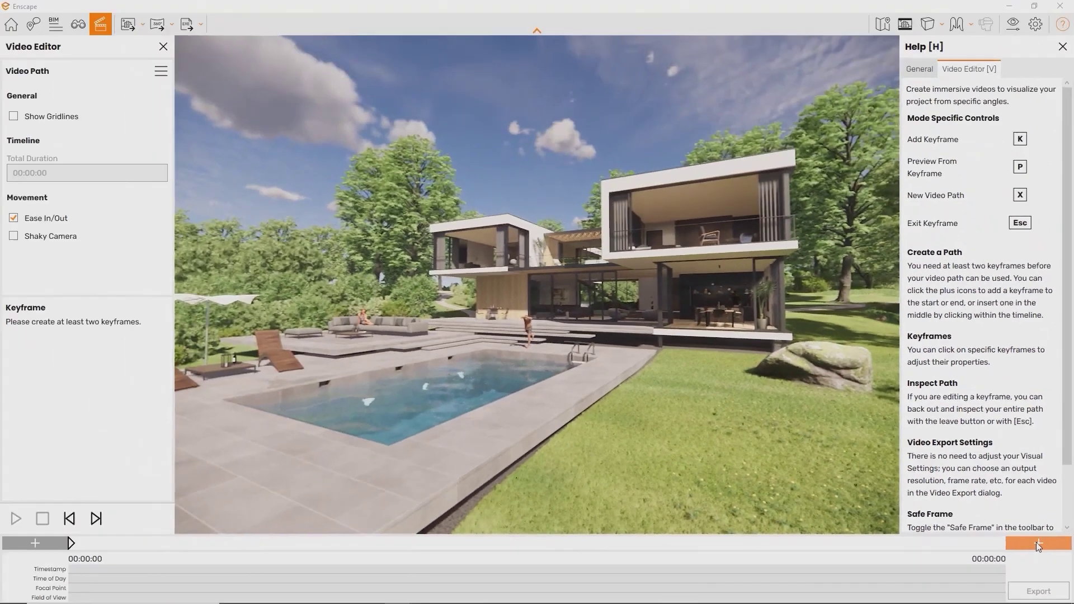
click(1007, 469)
- Start a new video path with X and add keyframes at the current views using K
key(s)
drag(844, 462, 570, 460)
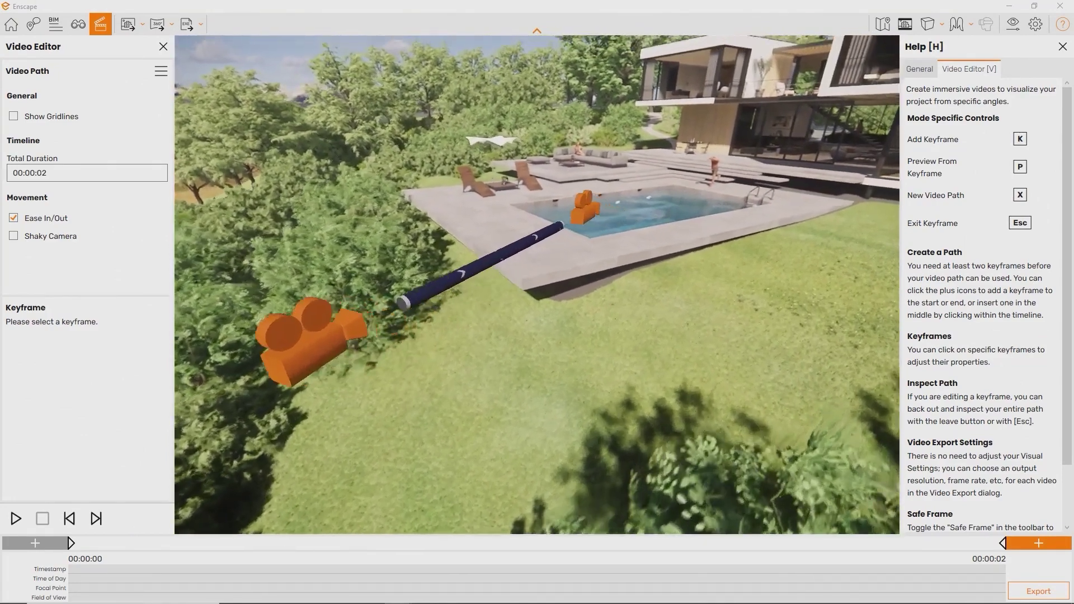
key(x)
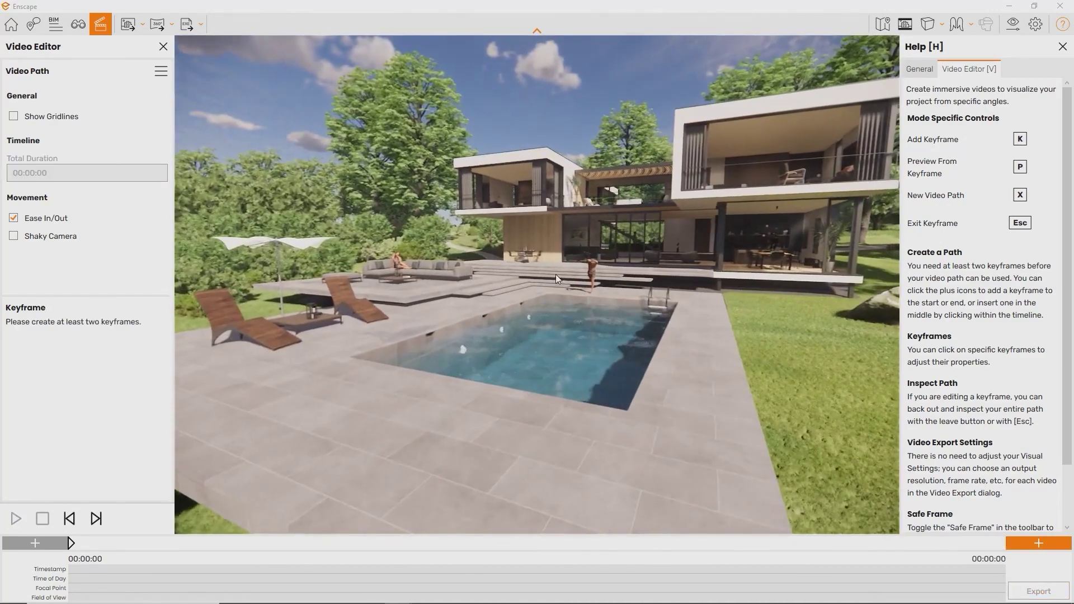
key(k)
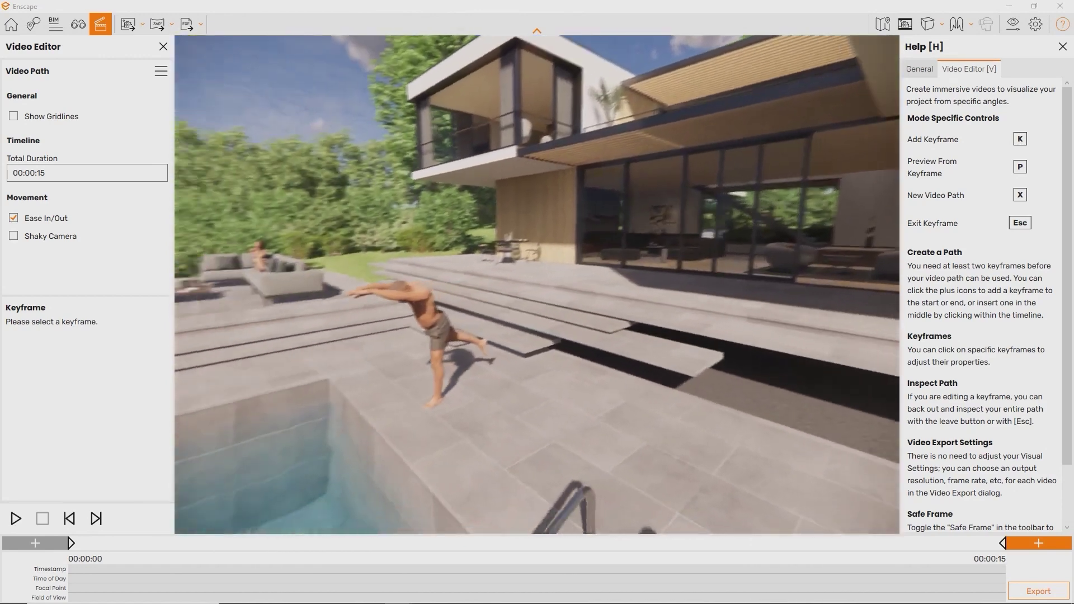
key(k)
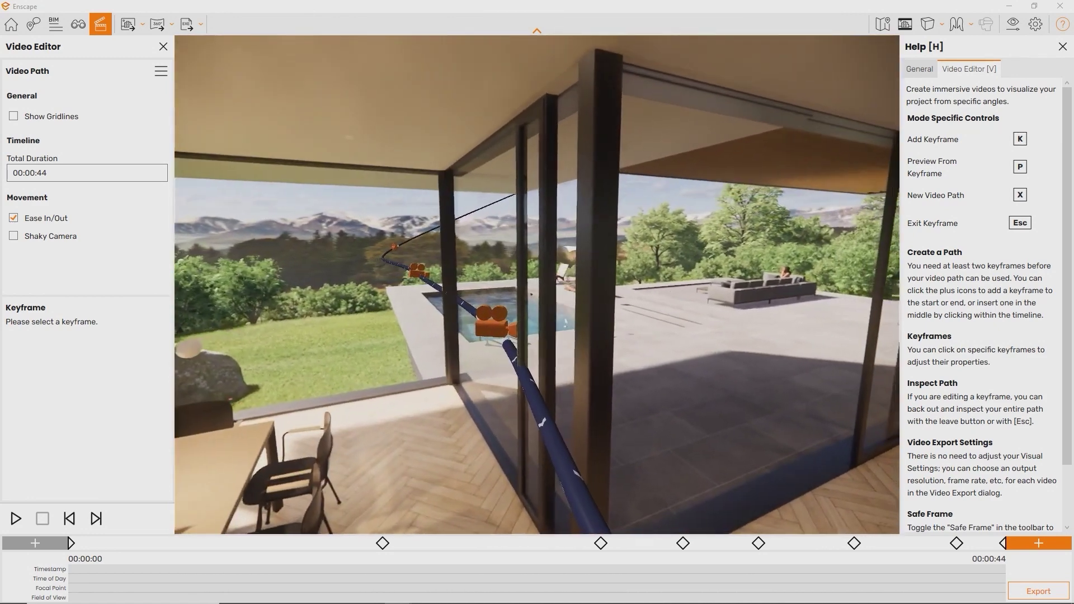
- Insert keyframe 5 on the path and update its camera to the current living-room view
key(s)
drag(633, 252, 633, 310)
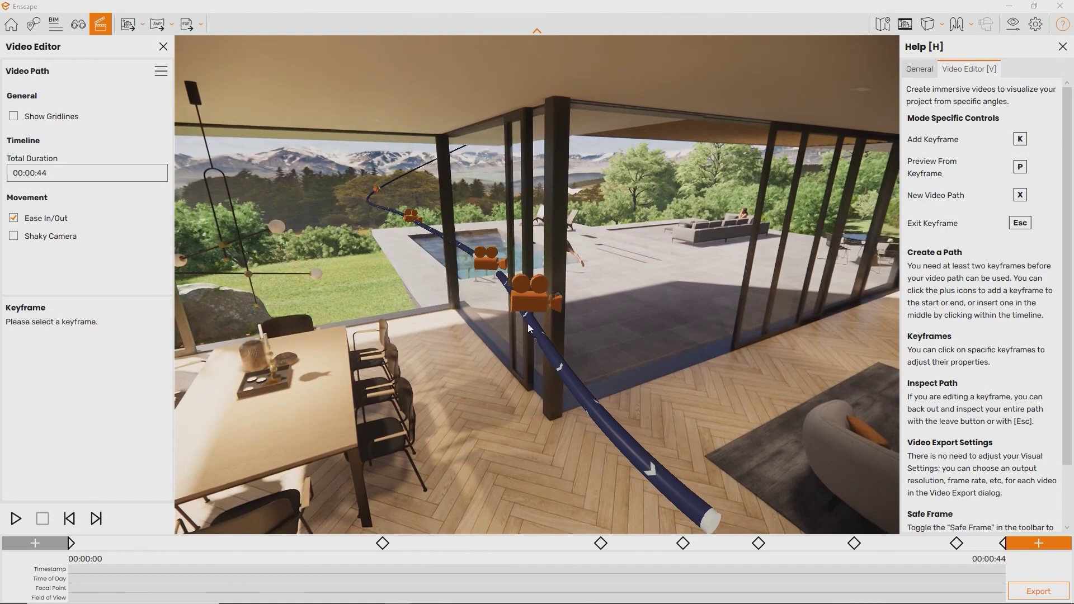
click(572, 379)
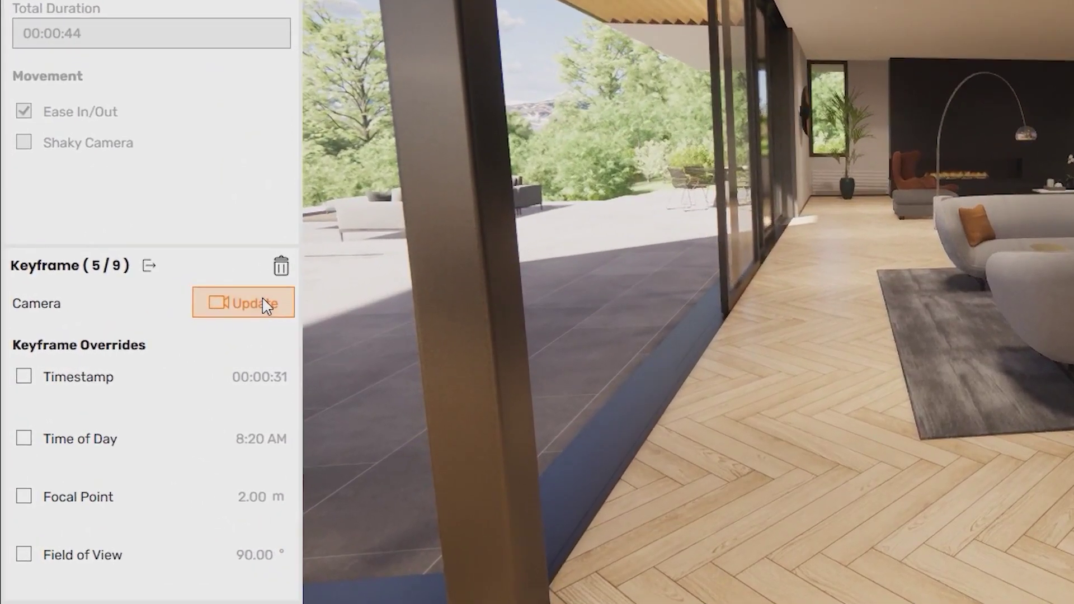
click(263, 301)
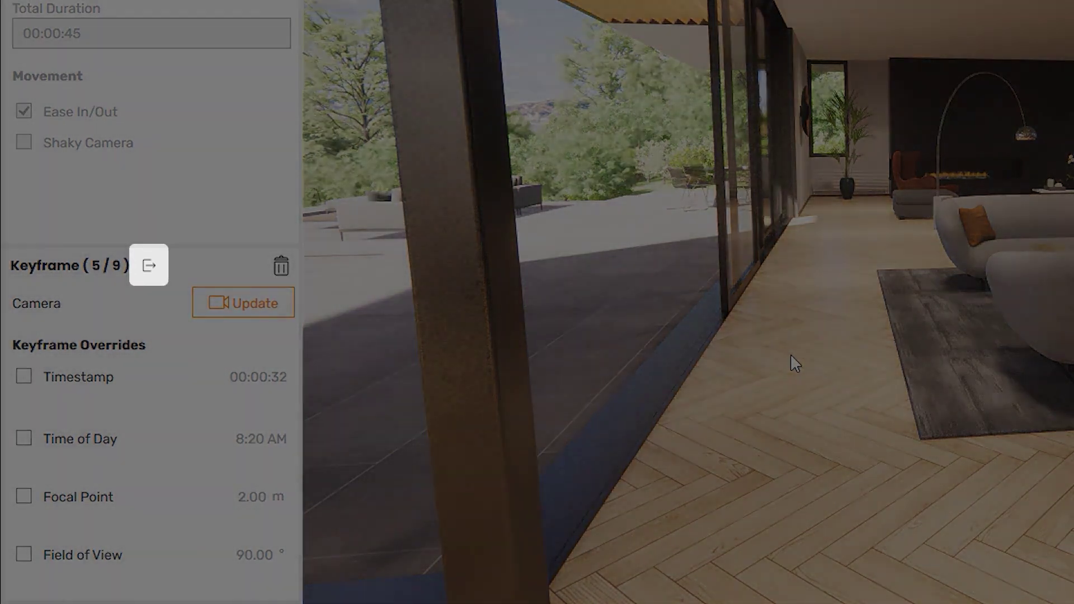
key(Escape)
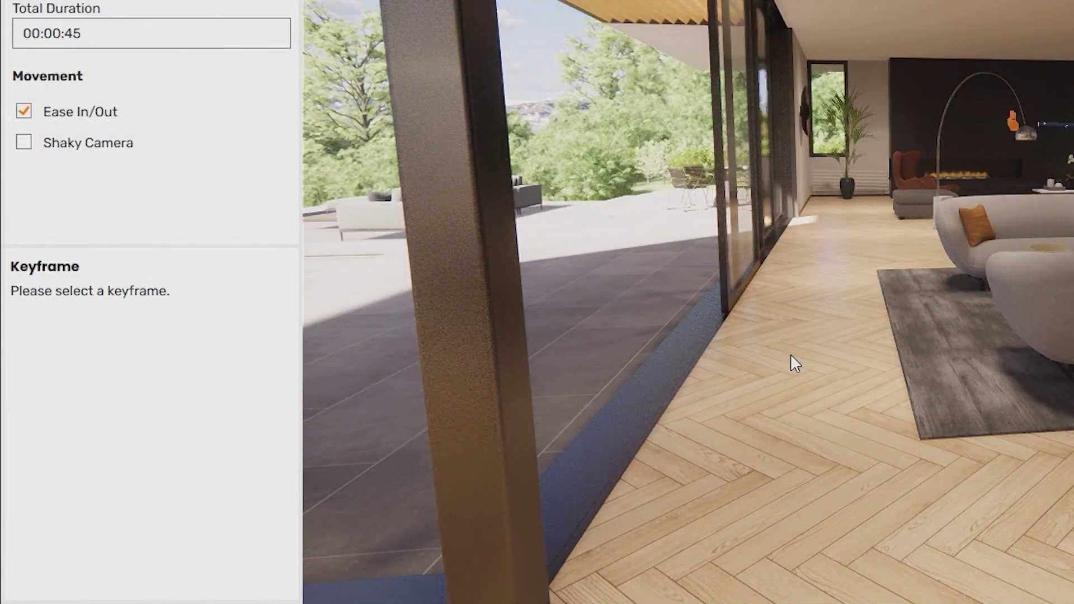
drag(791, 353, 532, 354)
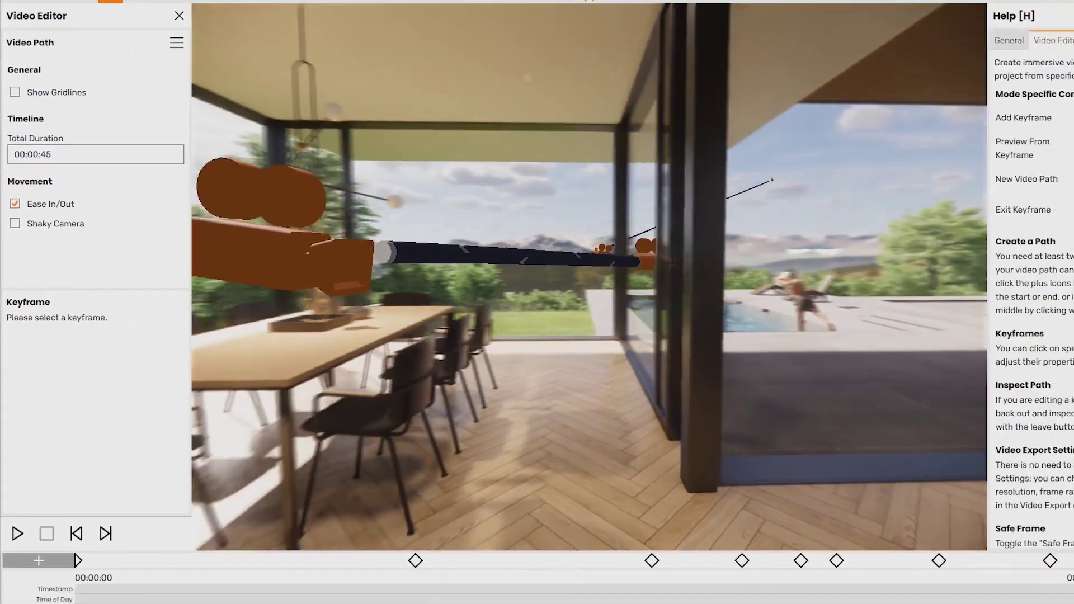
key(s)
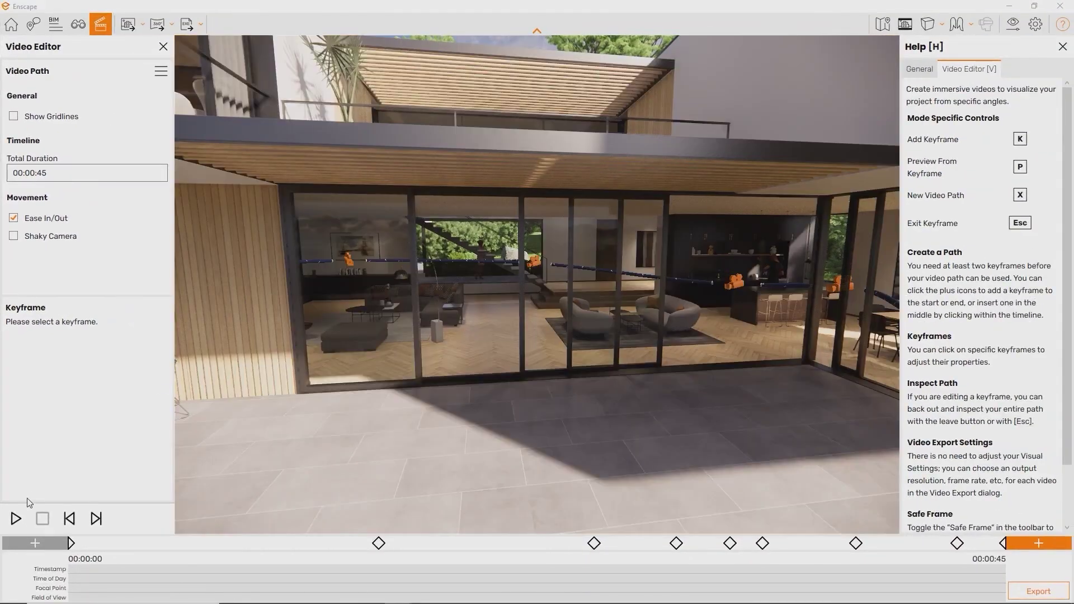
- Preview the path, export it as a Full HD, 30 fps, maximum-quality MP4, then show gridlines
click(13, 519)
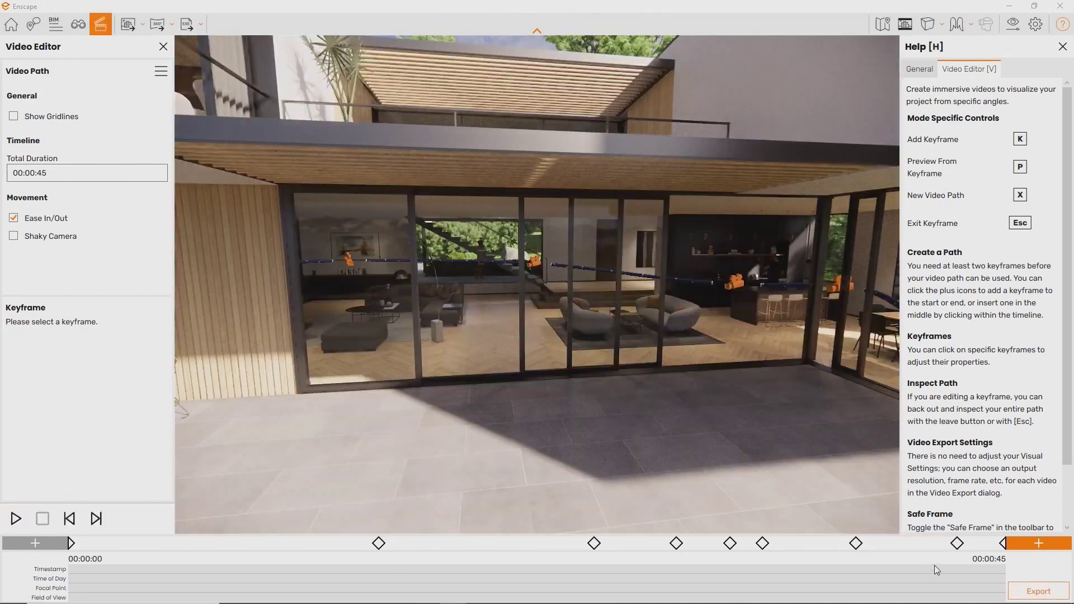
click(1041, 593)
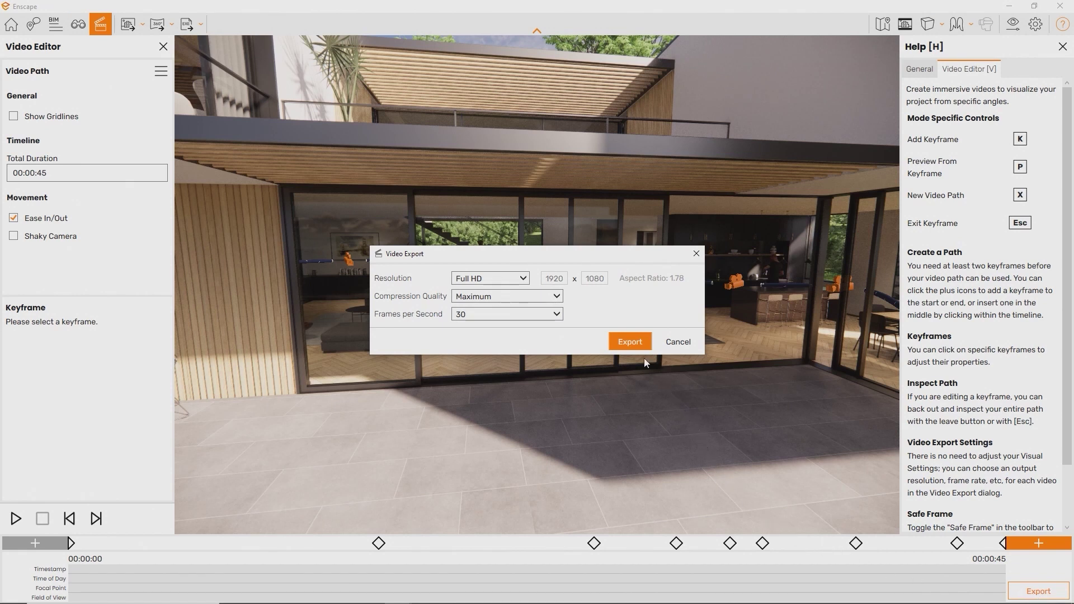
click(630, 342)
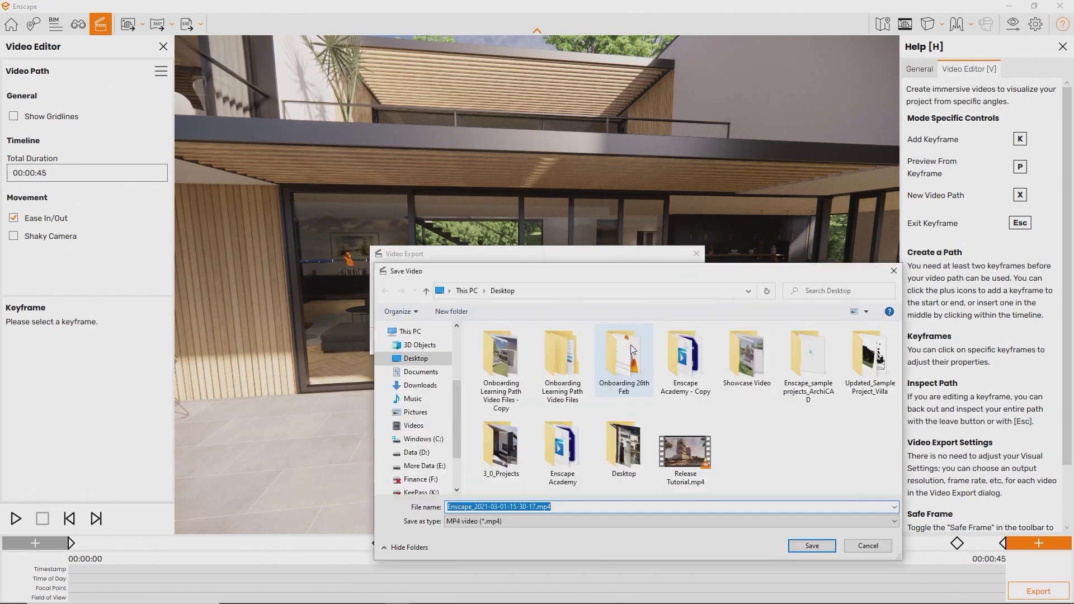
key(Return)
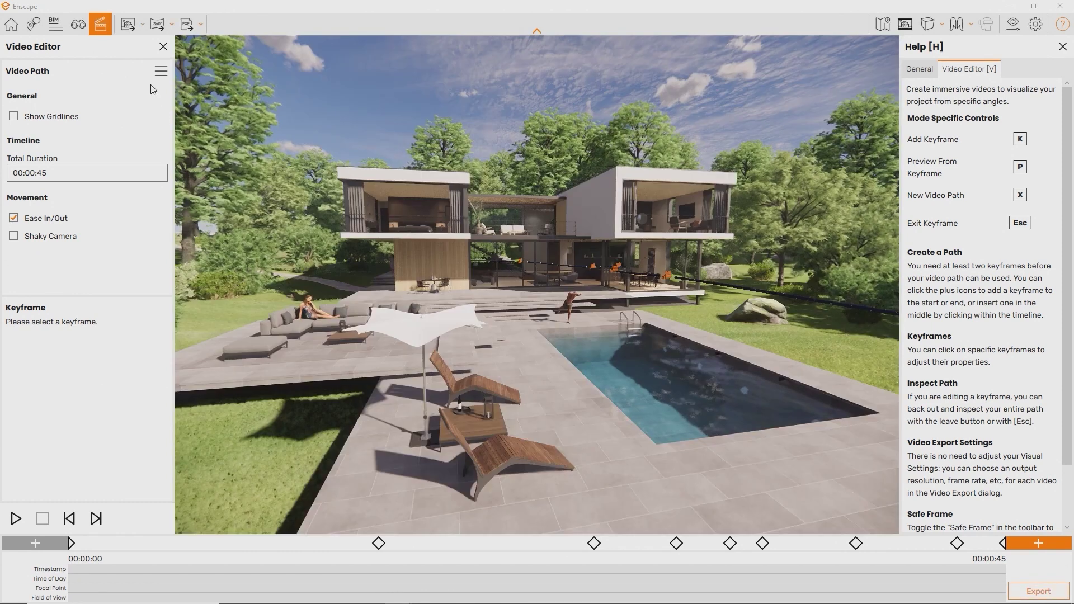
click(160, 73)
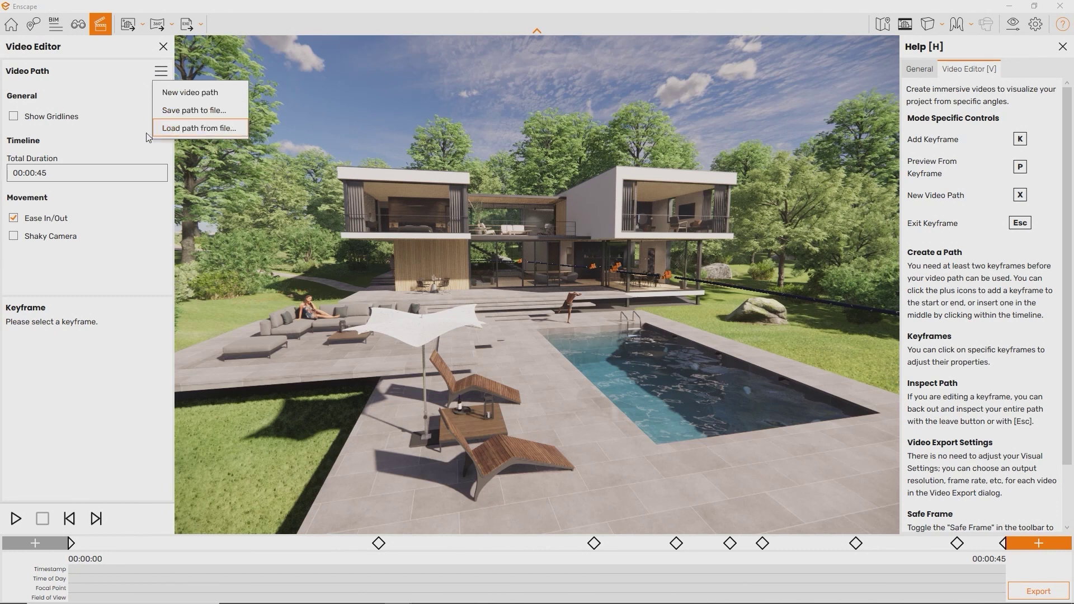
click(116, 115)
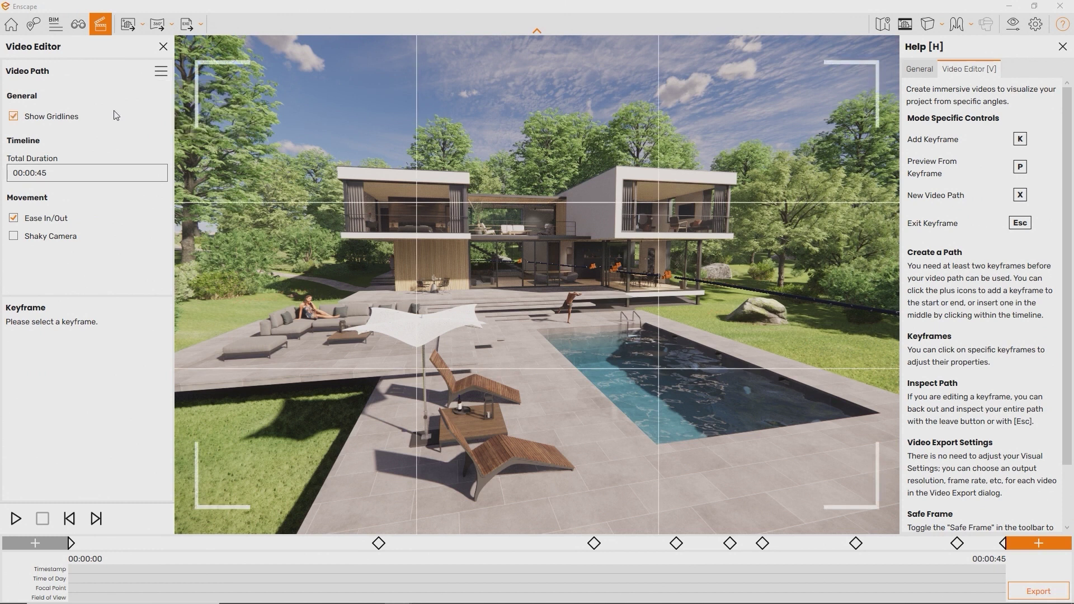
- Hide the gridlines, set the total duration to 00:00:45, and preview the playback
click(116, 114)
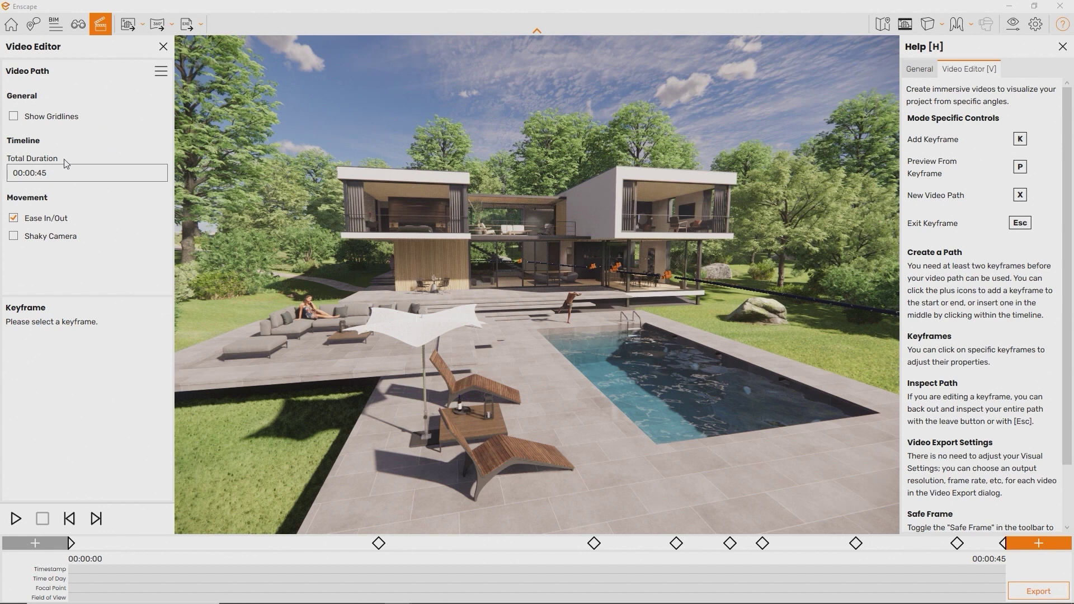
click(49, 173)
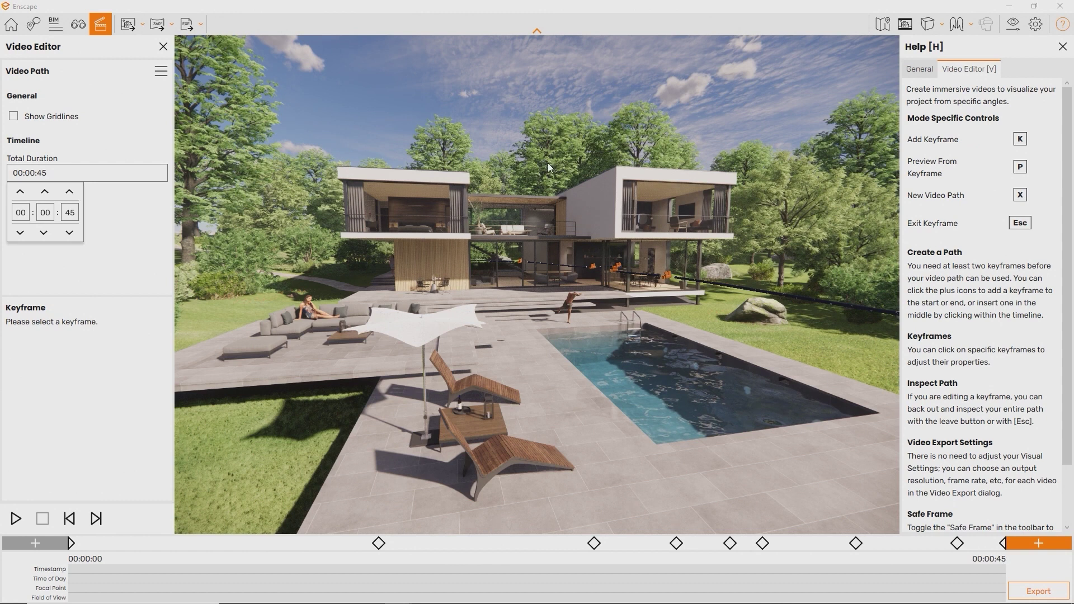
click(161, 237)
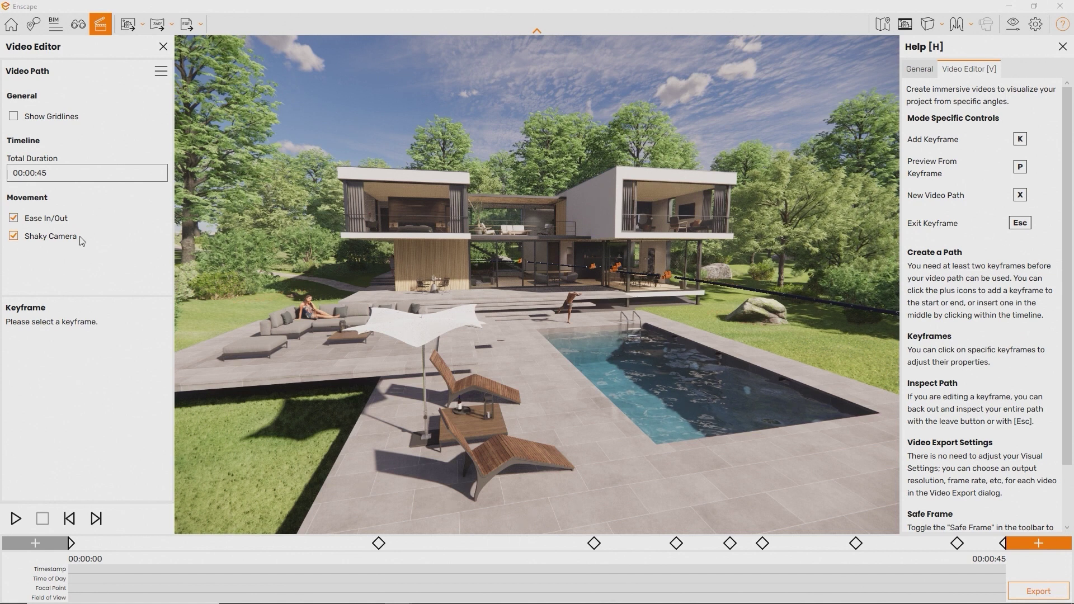
key(space)
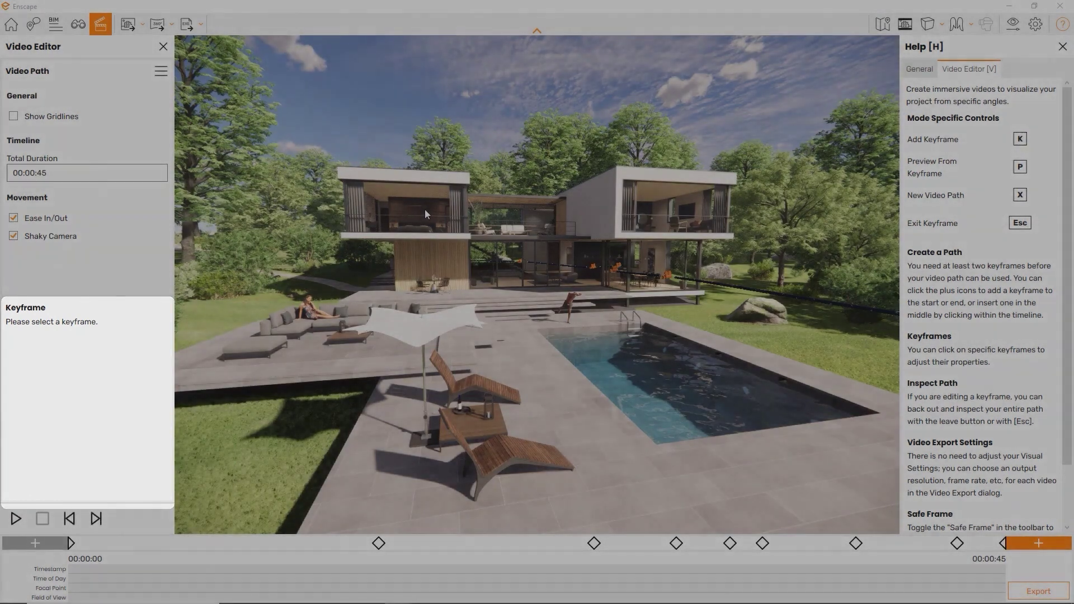
- Inspect keyframe 1, then give keyframe 3 a timestamp override of 00:00:10
click(70, 543)
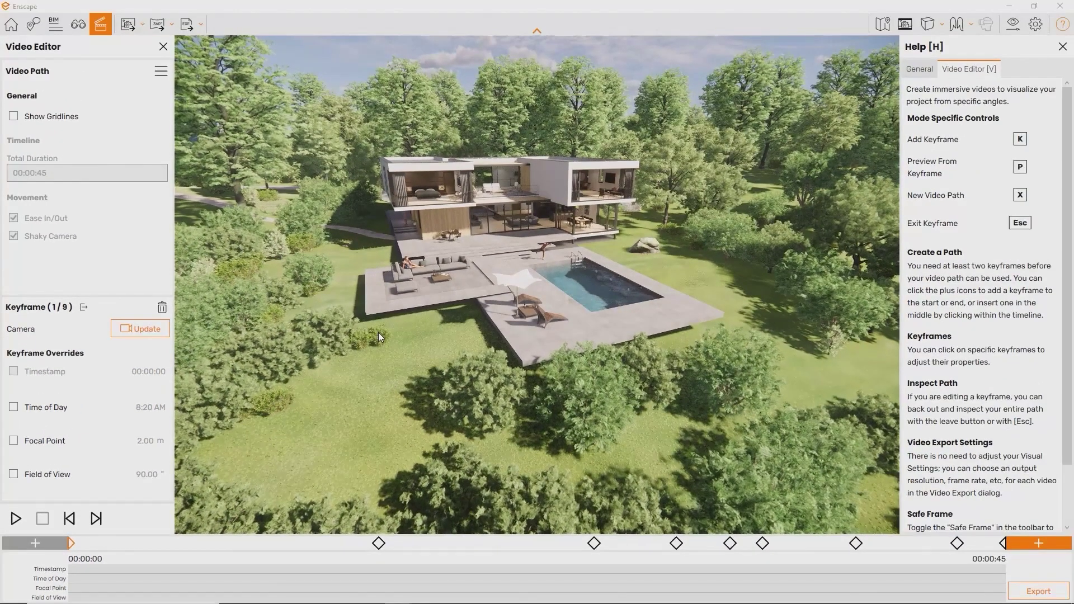
key(Escape)
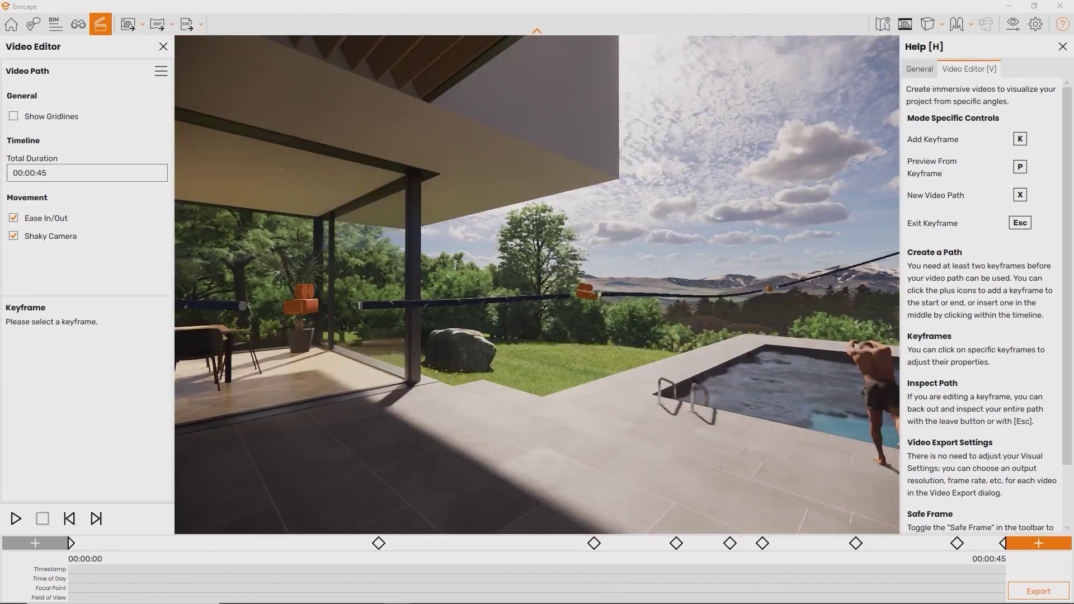
click(587, 294)
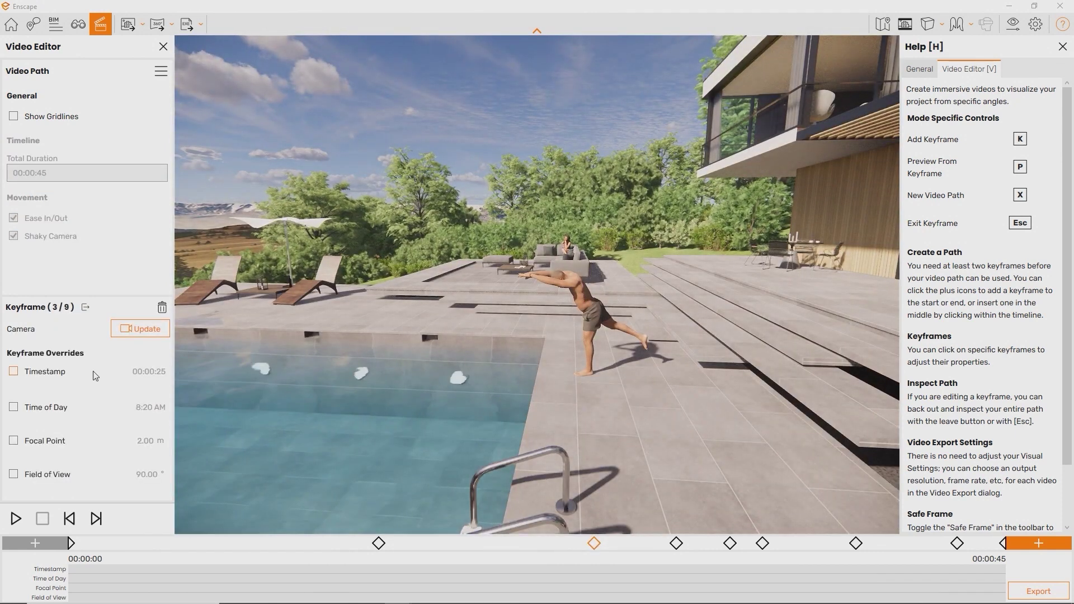
click(14, 371)
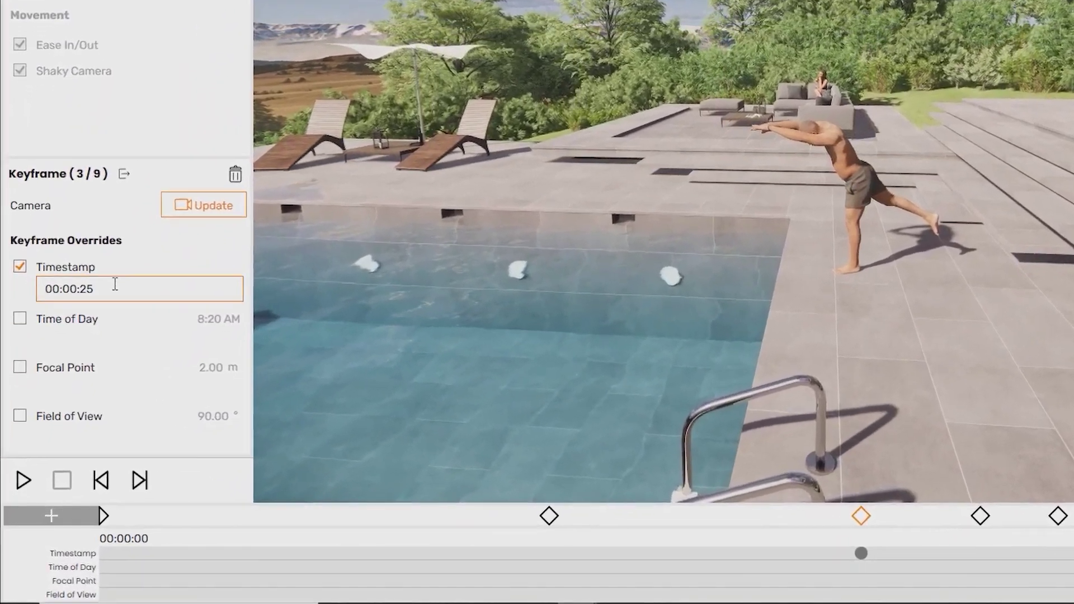
click(104, 320)
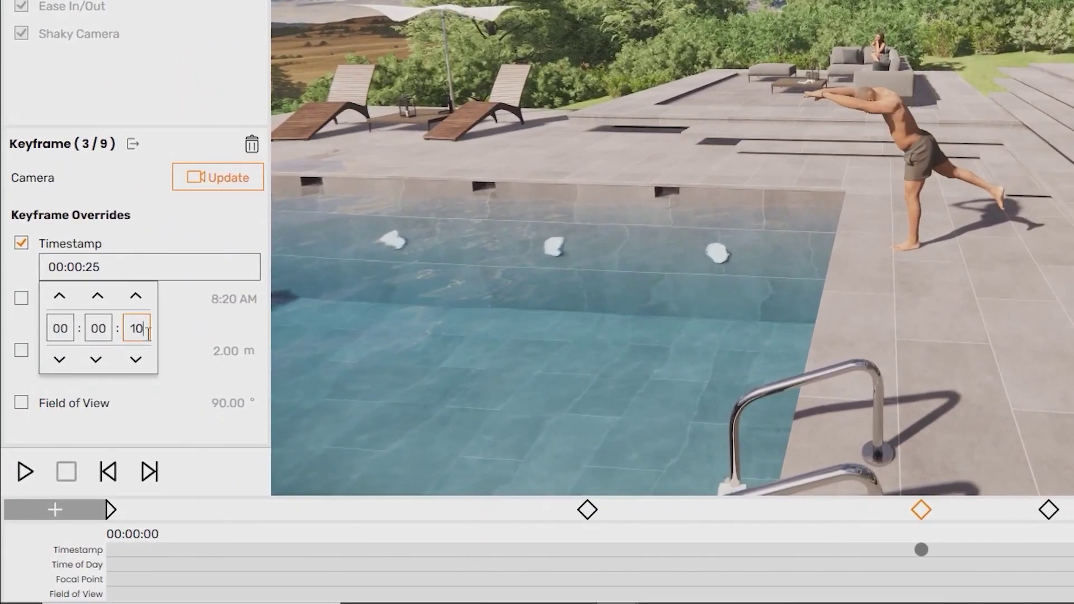
key(Return)
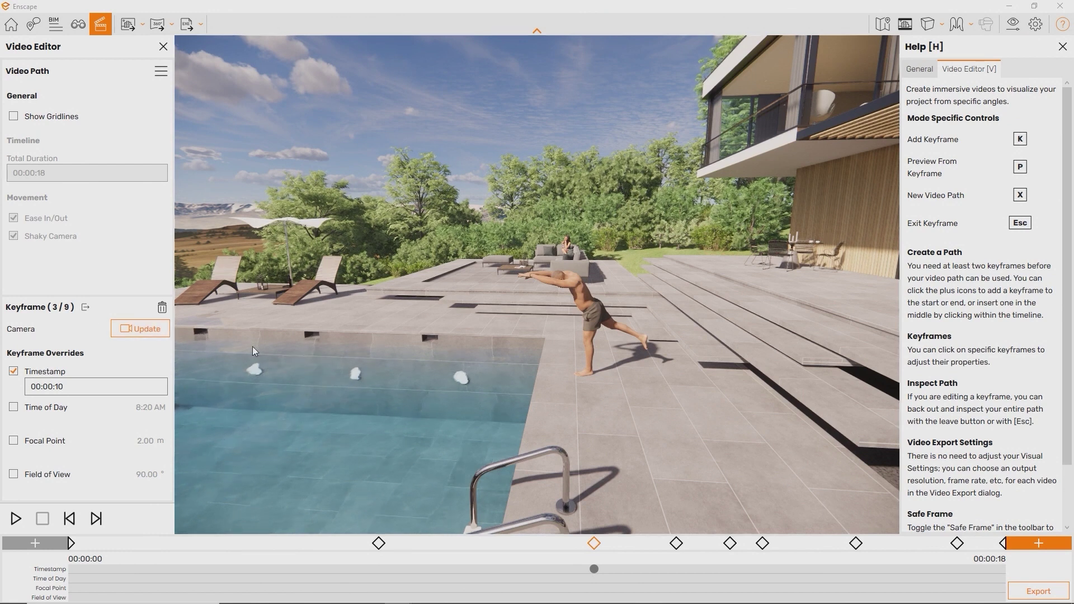
key(Escape)
- Step forward to keyframe 6 and give it a timestamp override of 00:00:30
click(344, 347)
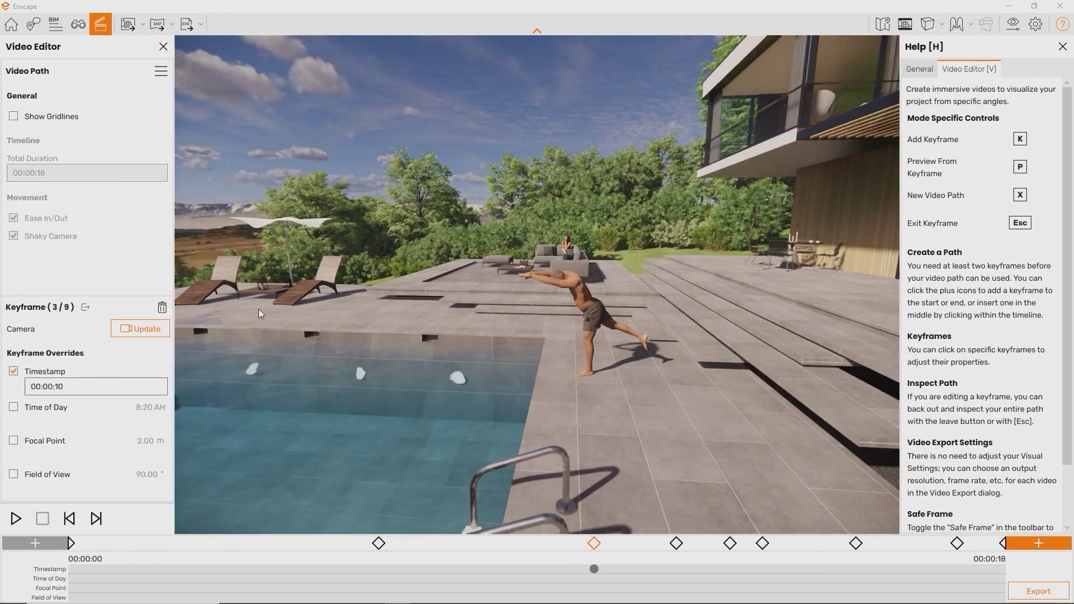
click(94, 523)
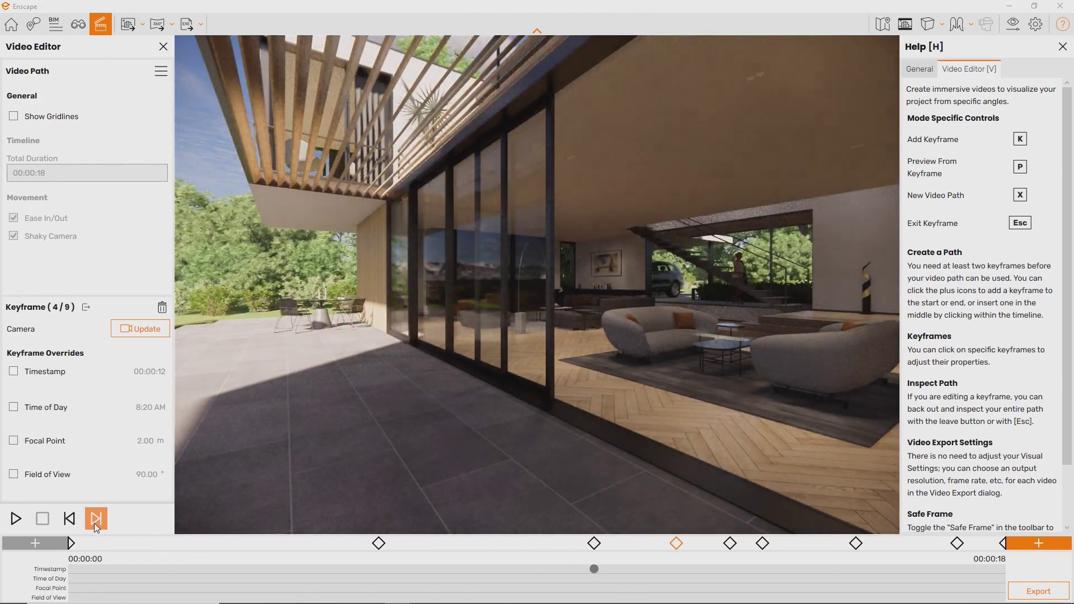
click(94, 523)
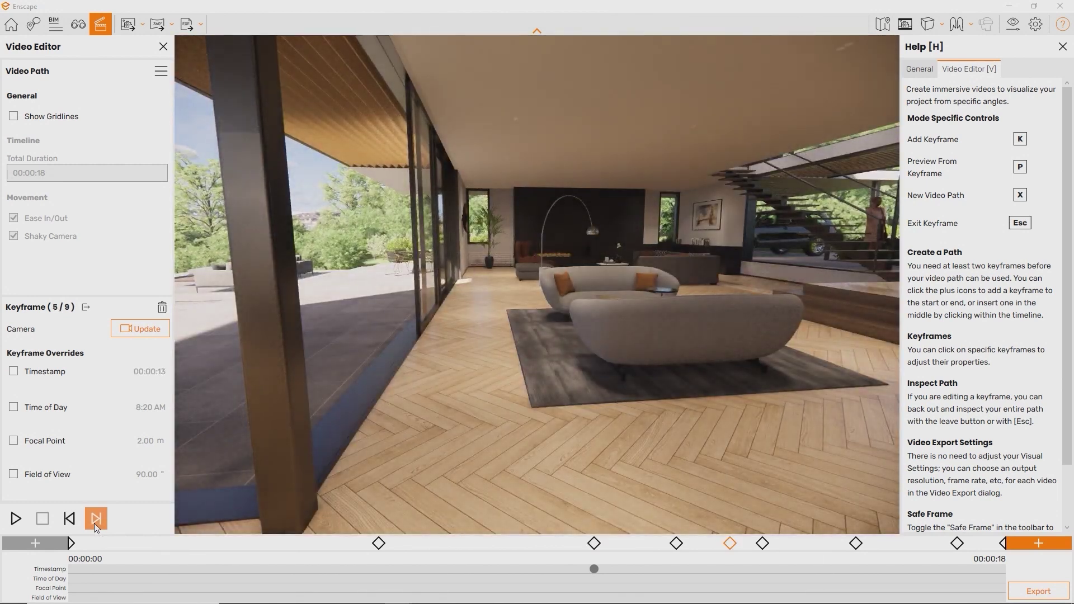
click(94, 522)
click(13, 372)
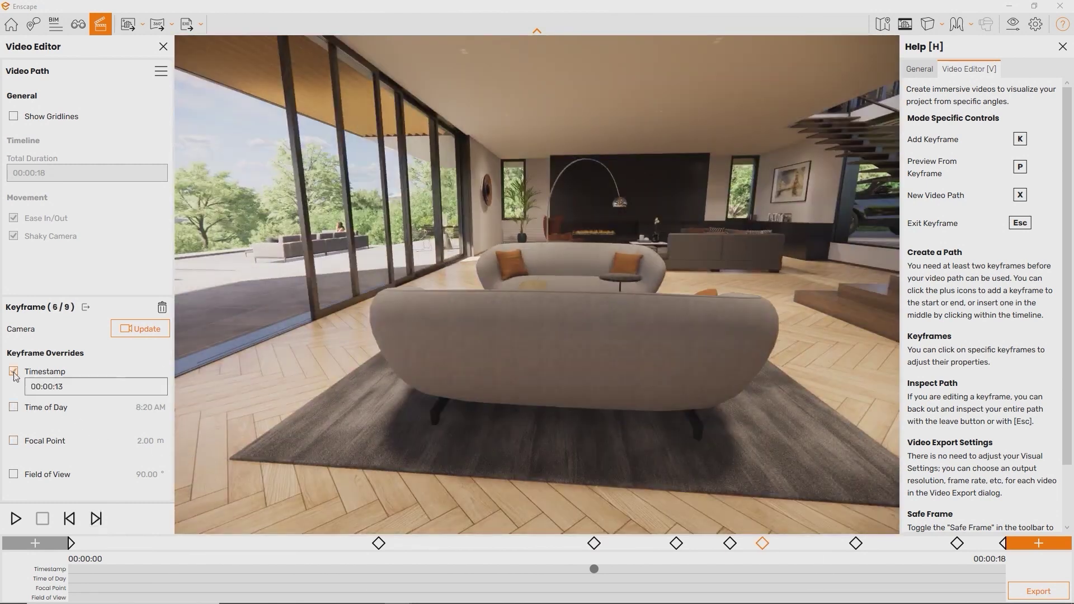
click(63, 387)
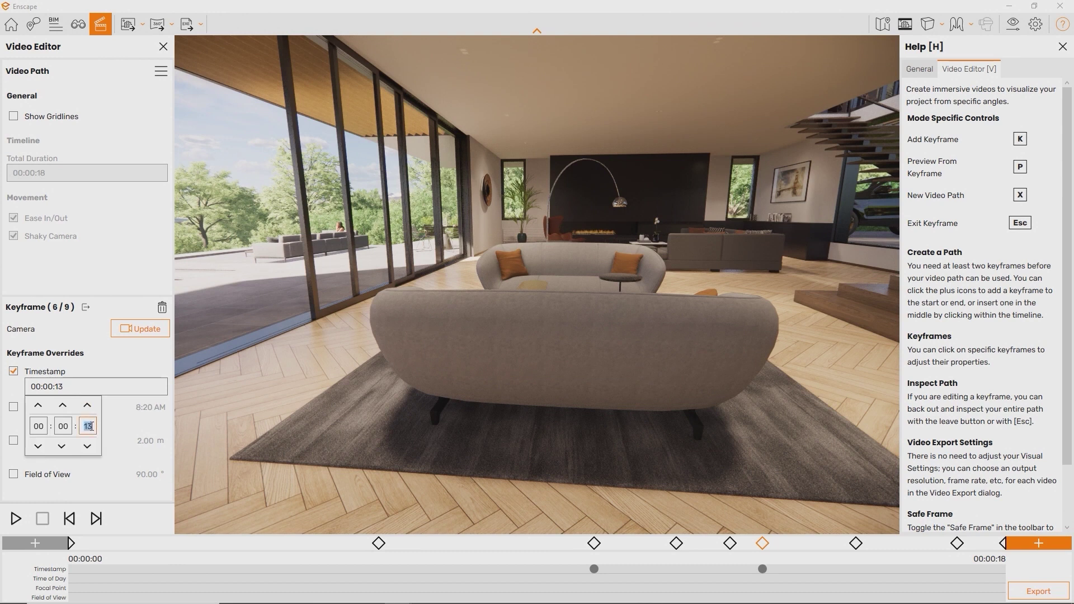
key(Return)
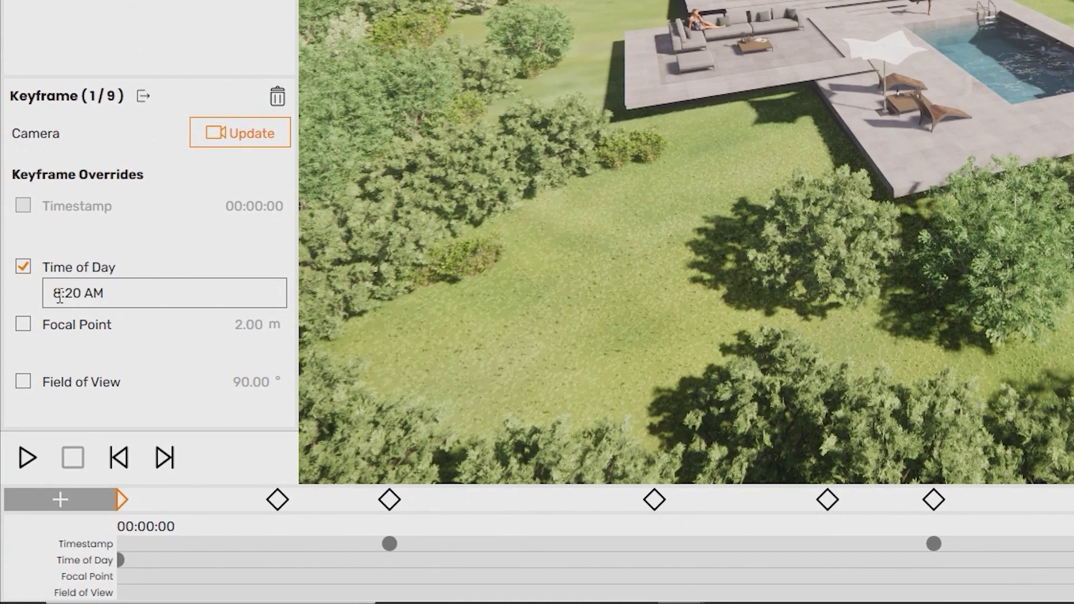
- Move keyframe 1's time of day one hour earlier and give it an 11.58 m focal point override
click(59, 296)
click(65, 394)
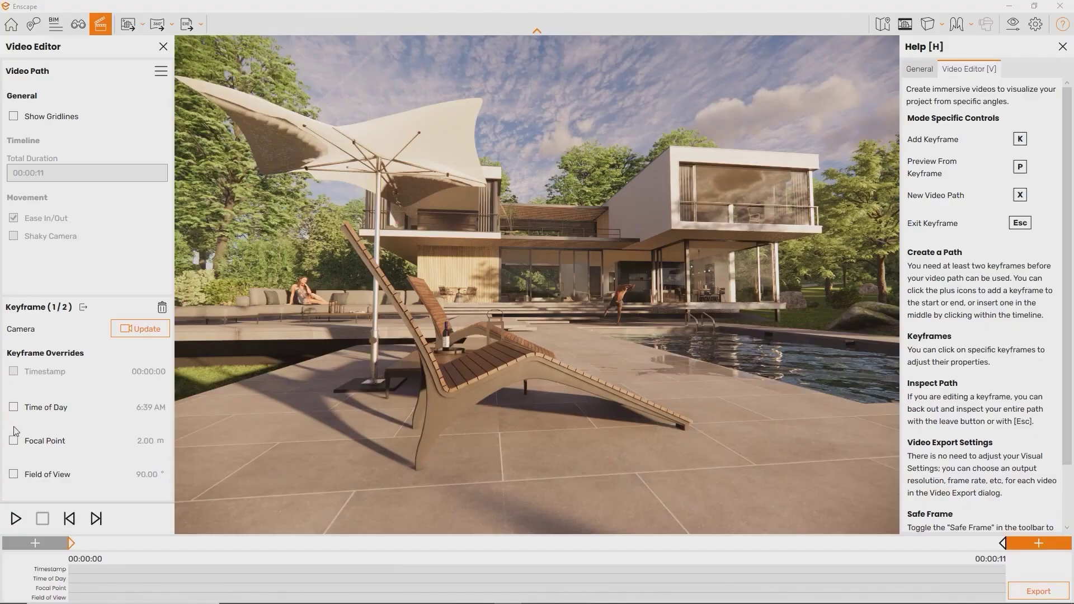
click(17, 472)
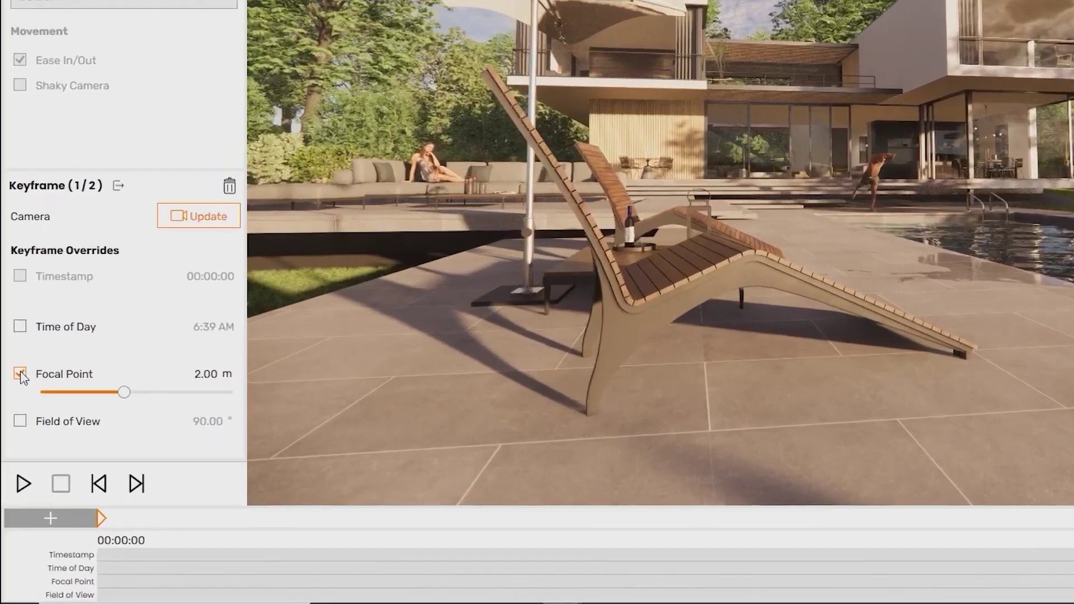
drag(160, 333, 228, 327)
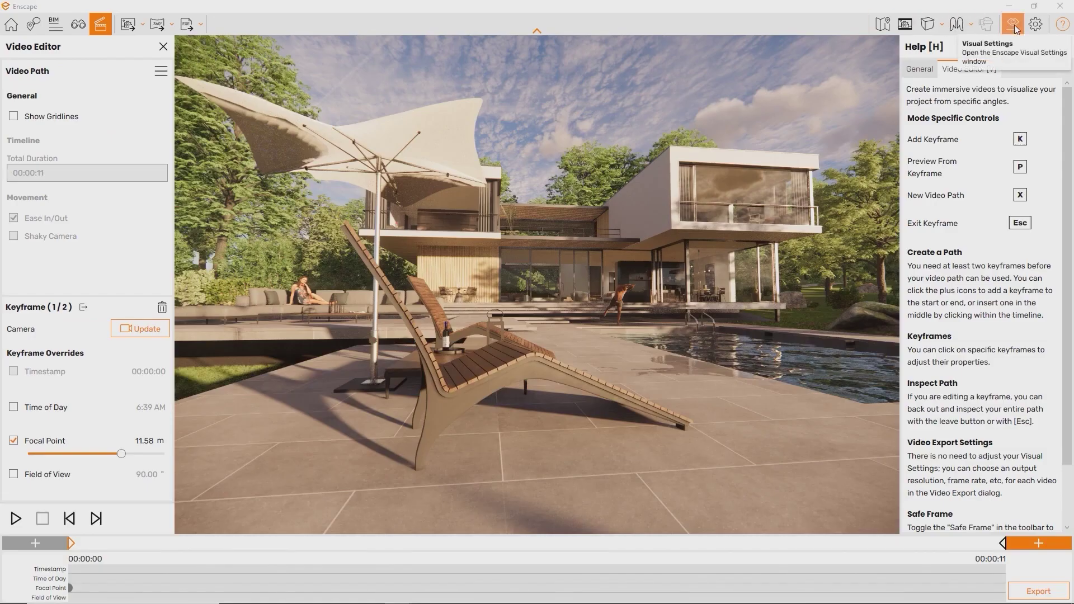
- Add 26% depth of field with auto focus off and a manual focal point of 1.40 m
click(1013, 25)
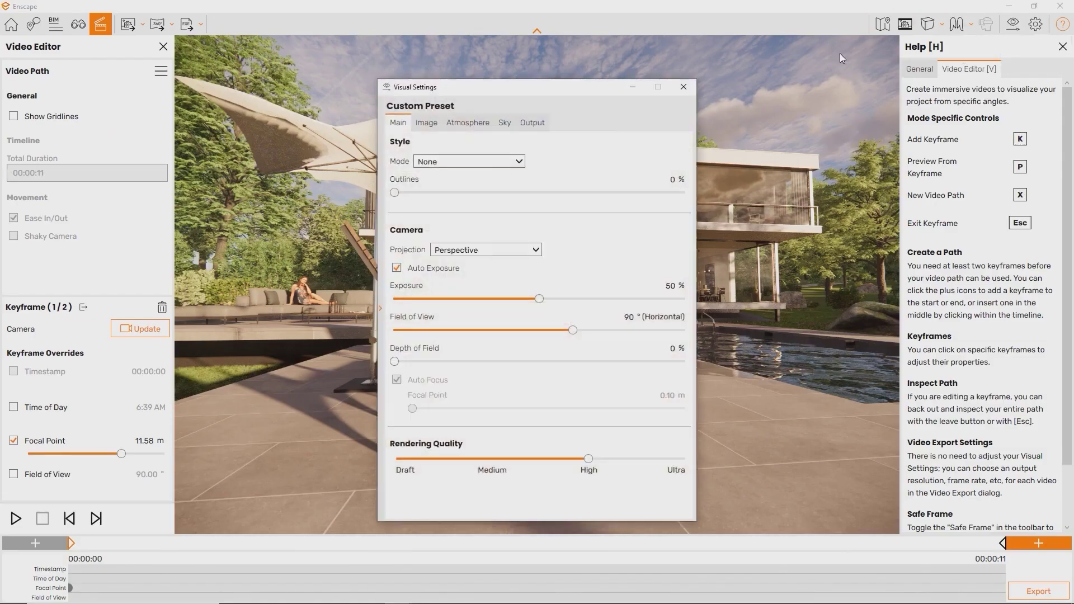
drag(394, 362, 470, 361)
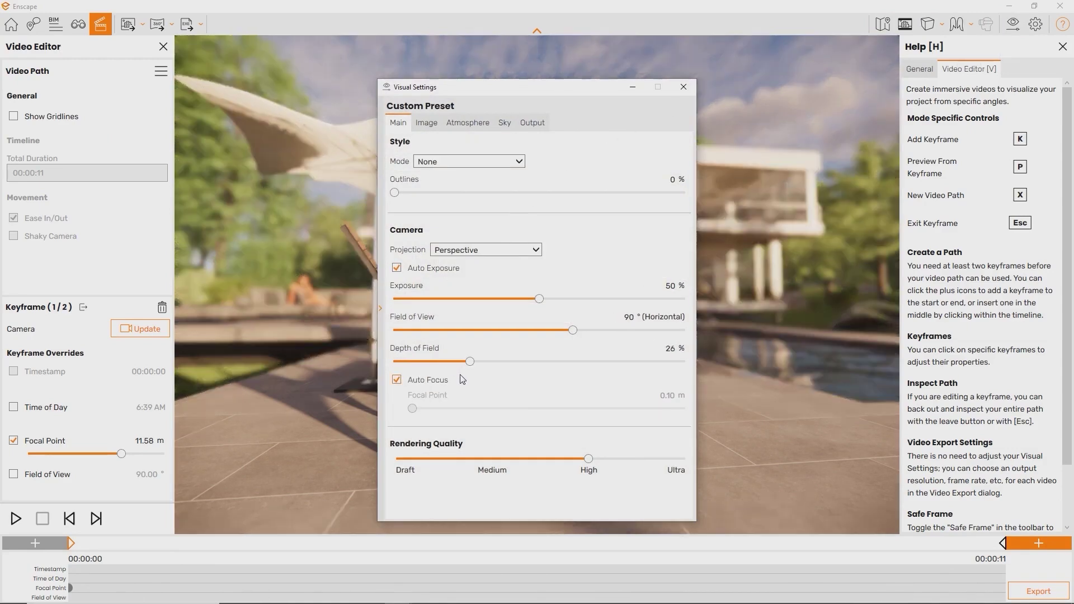
click(396, 380)
mouse_move(530, 408)
mouse_down()
mouse_move(491, 410)
mouse_move(613, 409)
mouse_move(519, 410)
mouse_up()
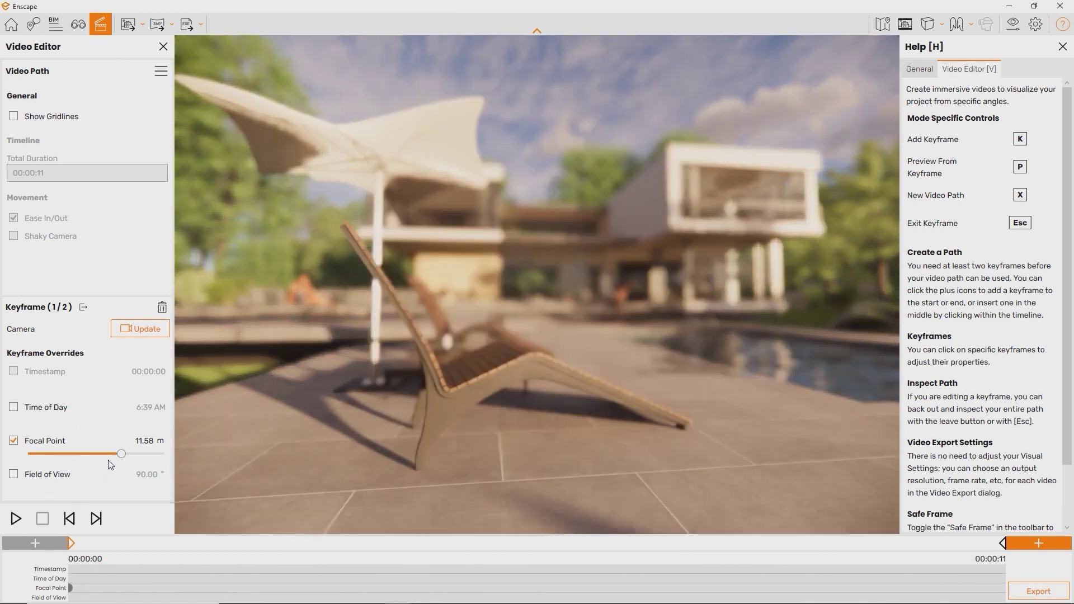
drag(121, 454, 91, 456)
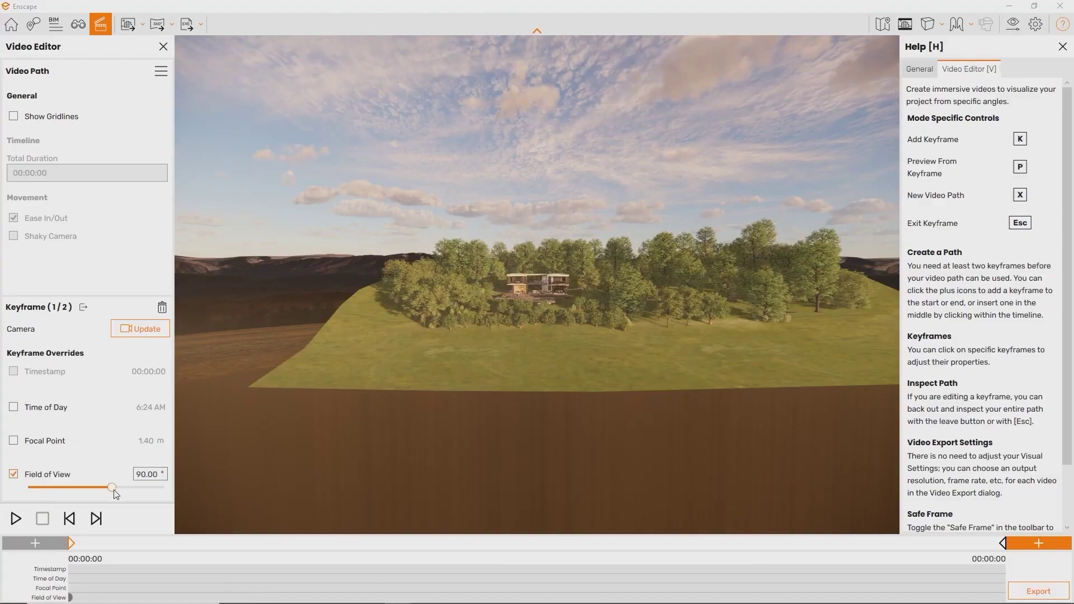
- Narrow keyframe 1's field of view override to zoom in toward the house
drag(81, 497, 53, 497)
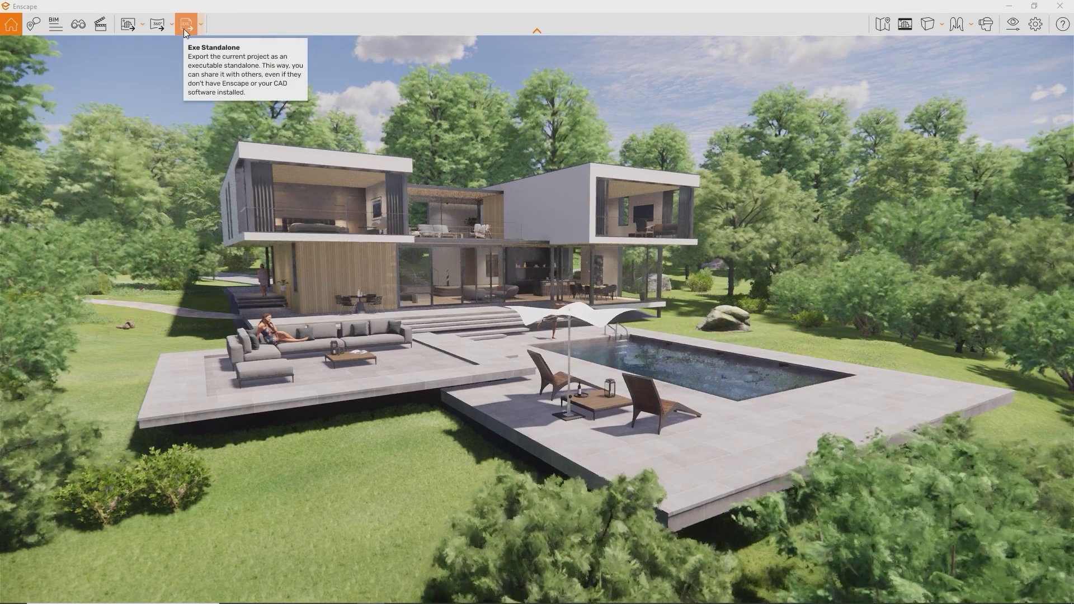
- Export the project as a Web Standalone from the standalone export dropdown
click(201, 25)
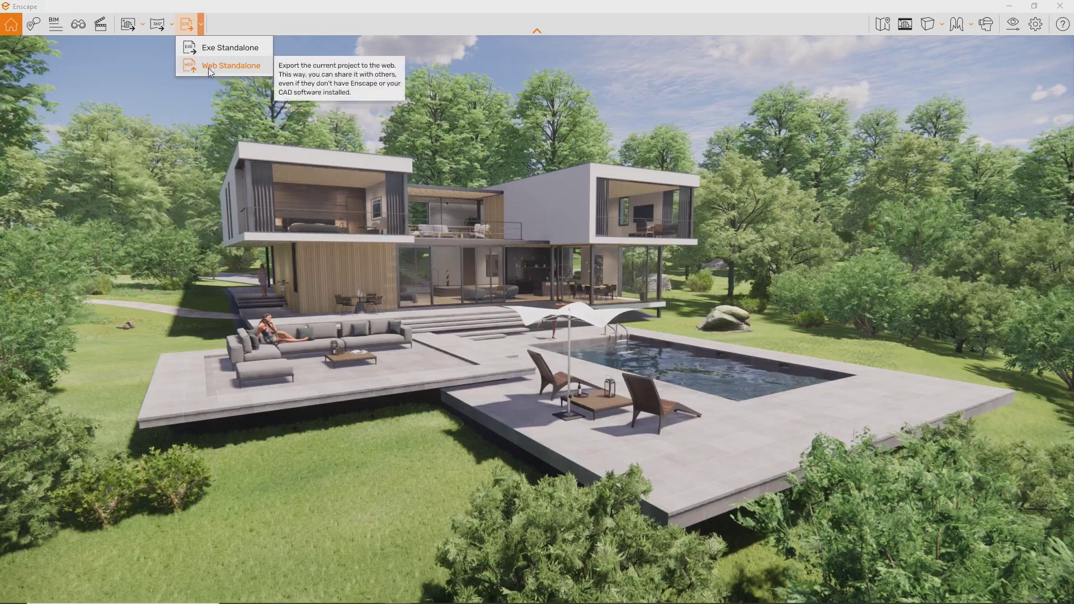
click(208, 68)
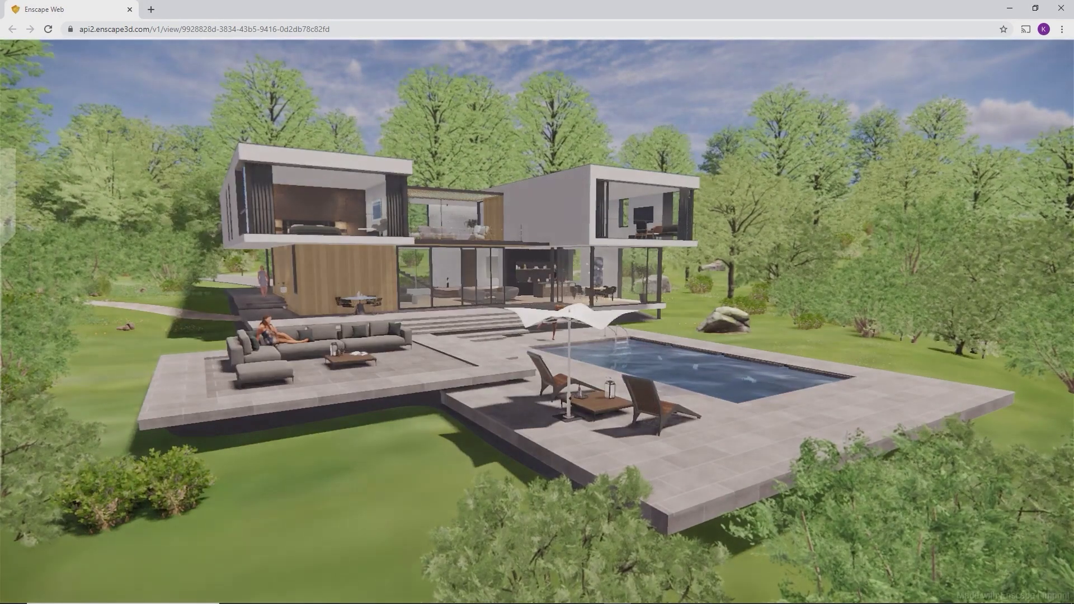
- Walk through the living room and back out onto the terrace until the whole house shows
click(773, 334)
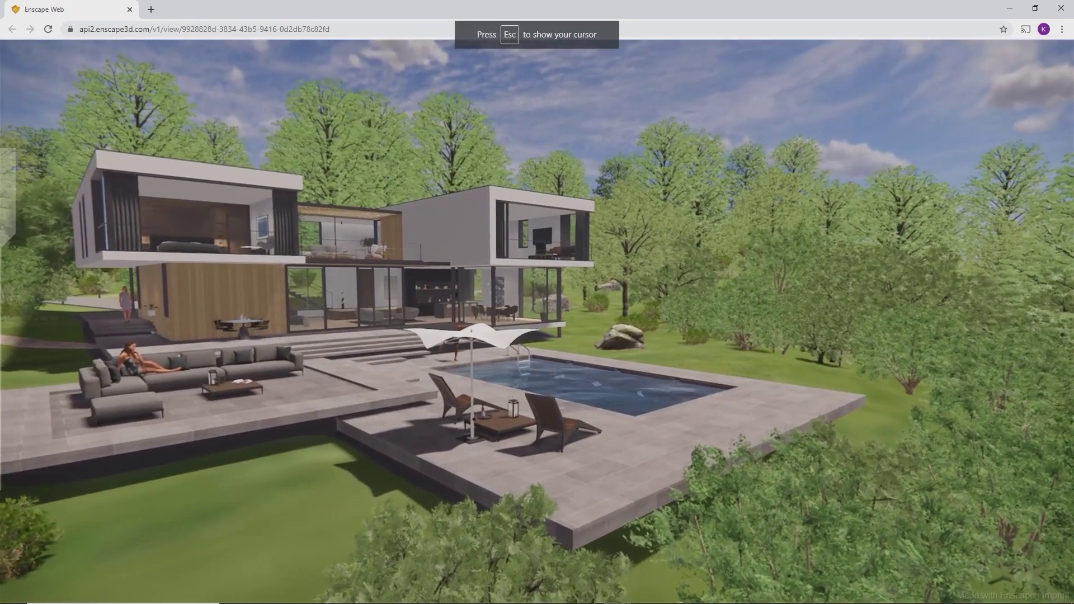
key(w)
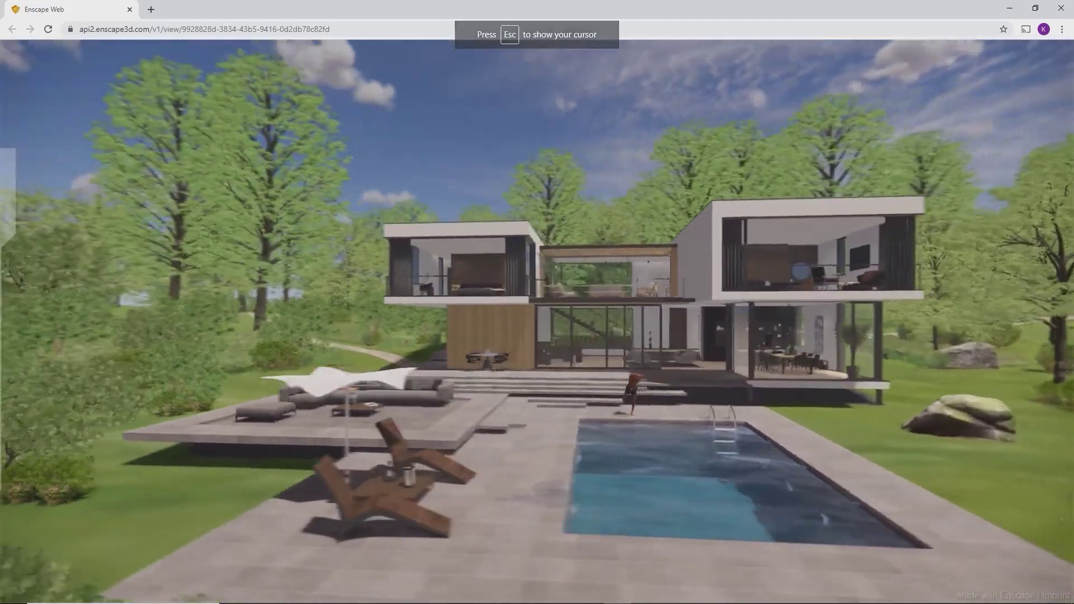
key(w)
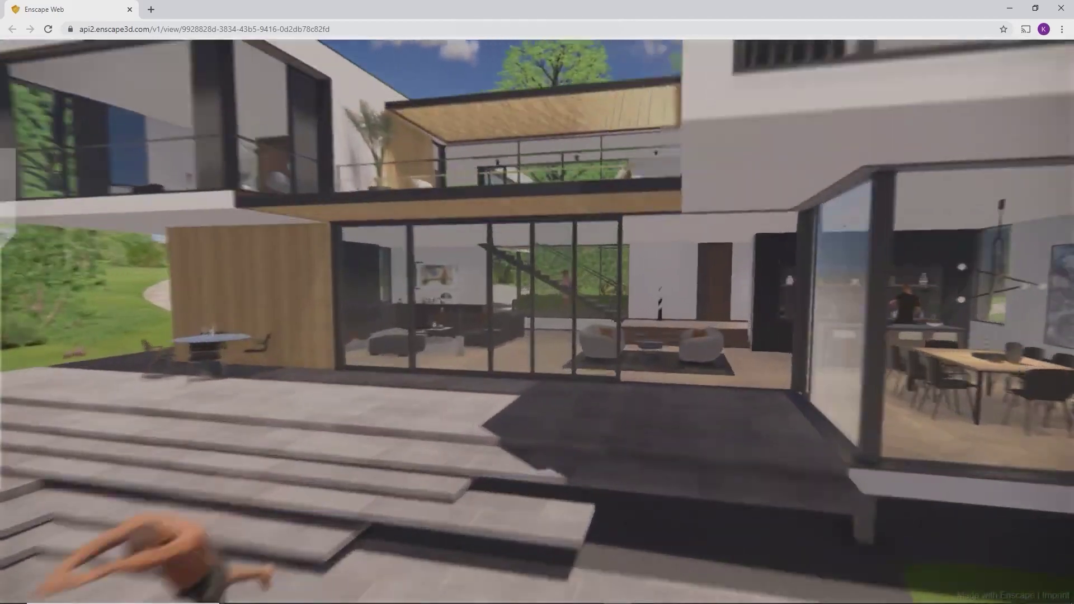
key(w)
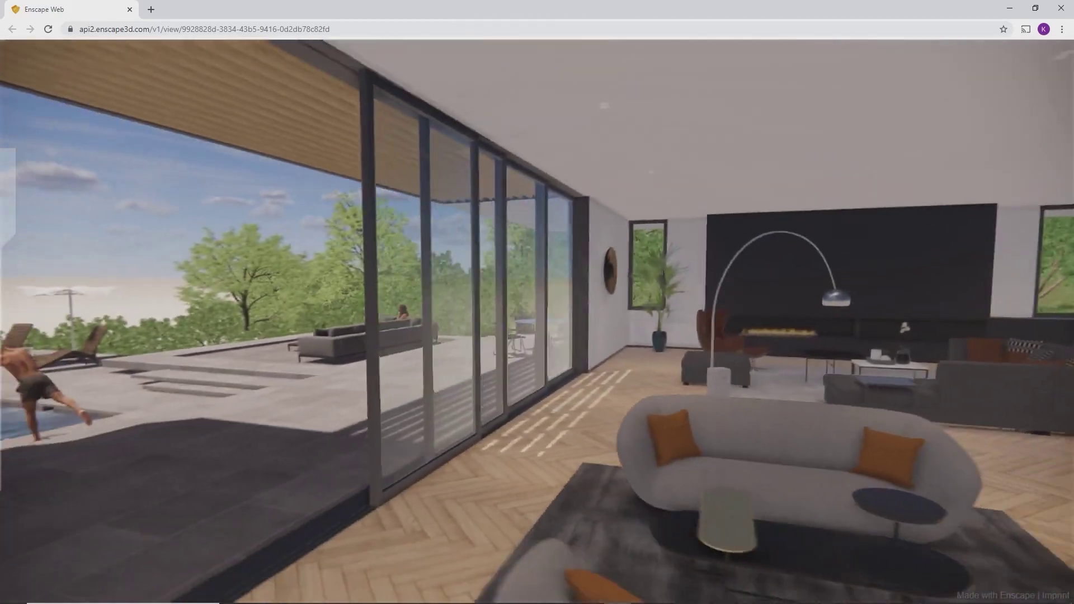
key(s)
key(u)
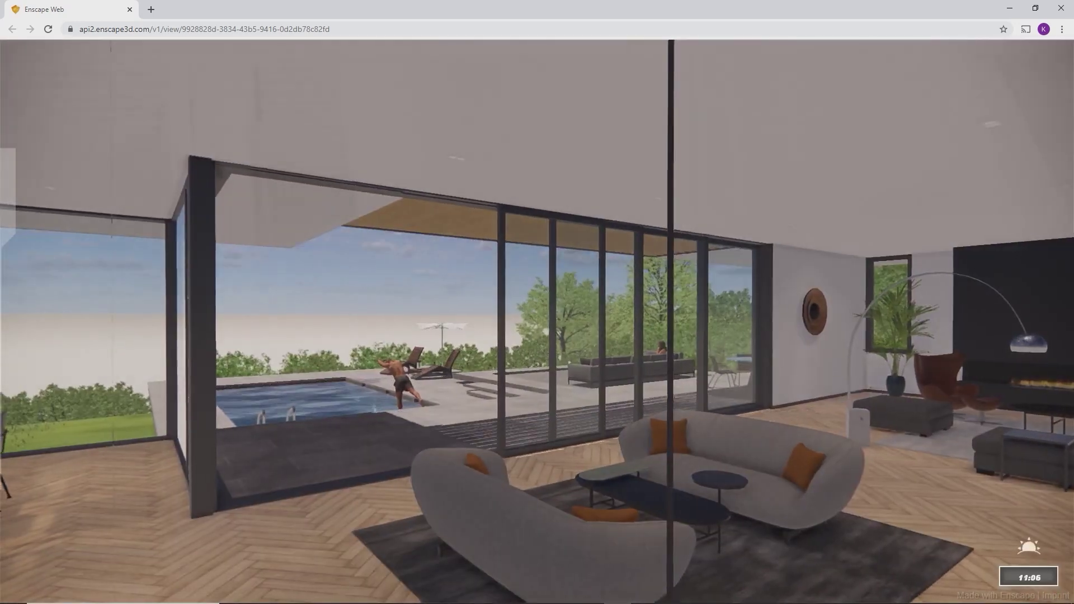
key(u)
key(u)
key(w)
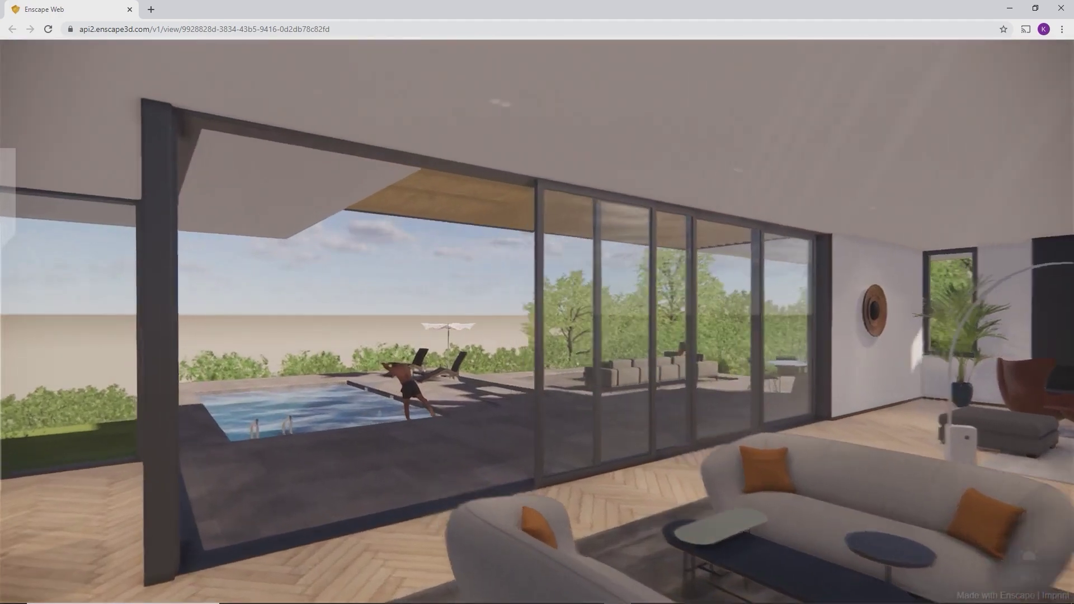
key(w)
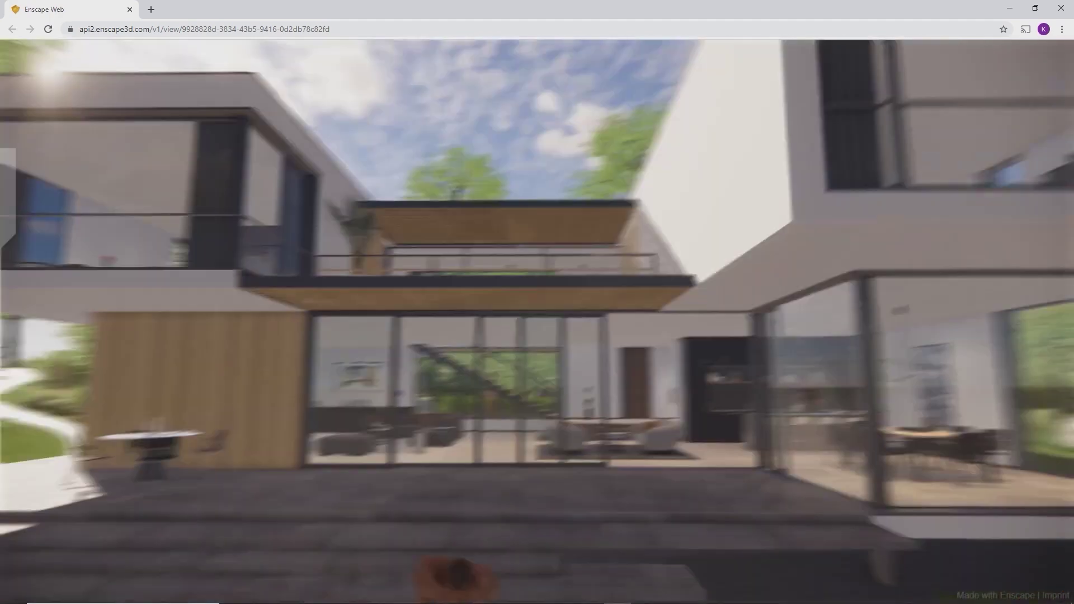
key(s)
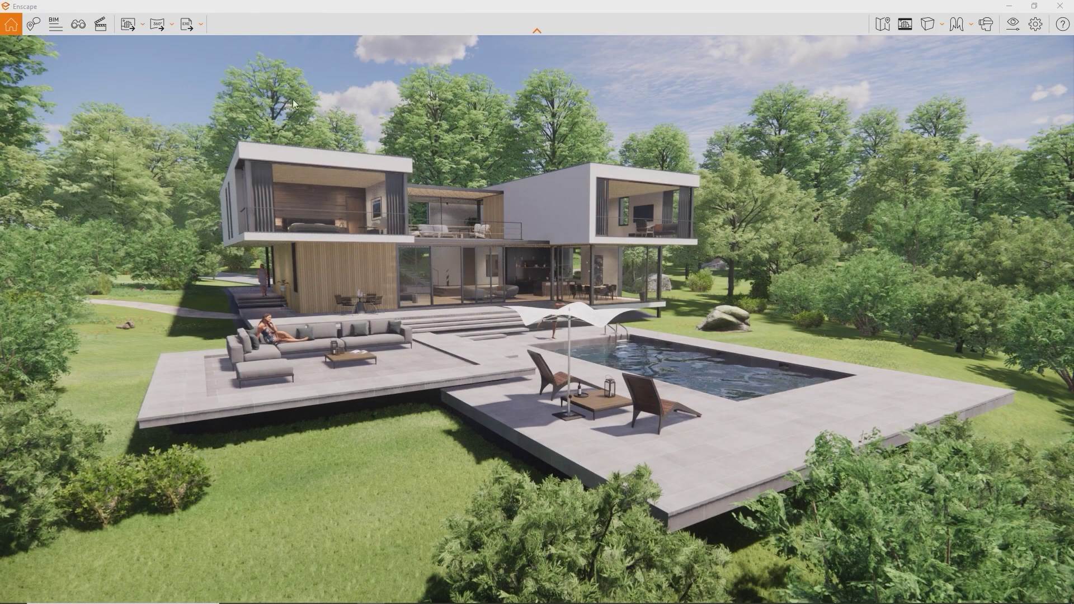
- Show the Exe Standalone and Web Standalone export options
click(201, 24)
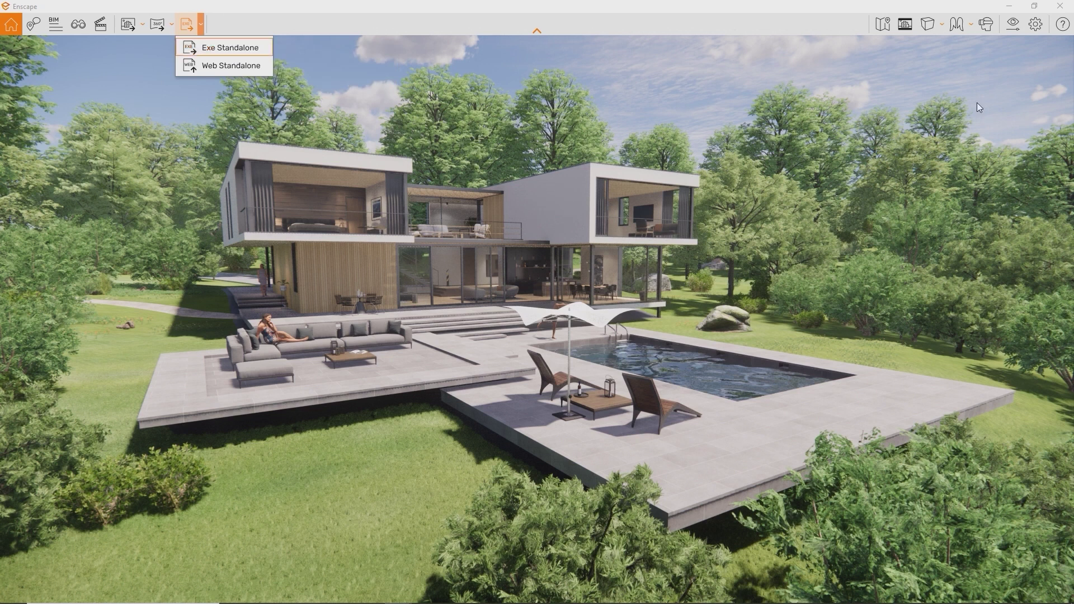
- Set Icon.ico as the standalone window icon and keep the window title 'Enscape'
click(1036, 26)
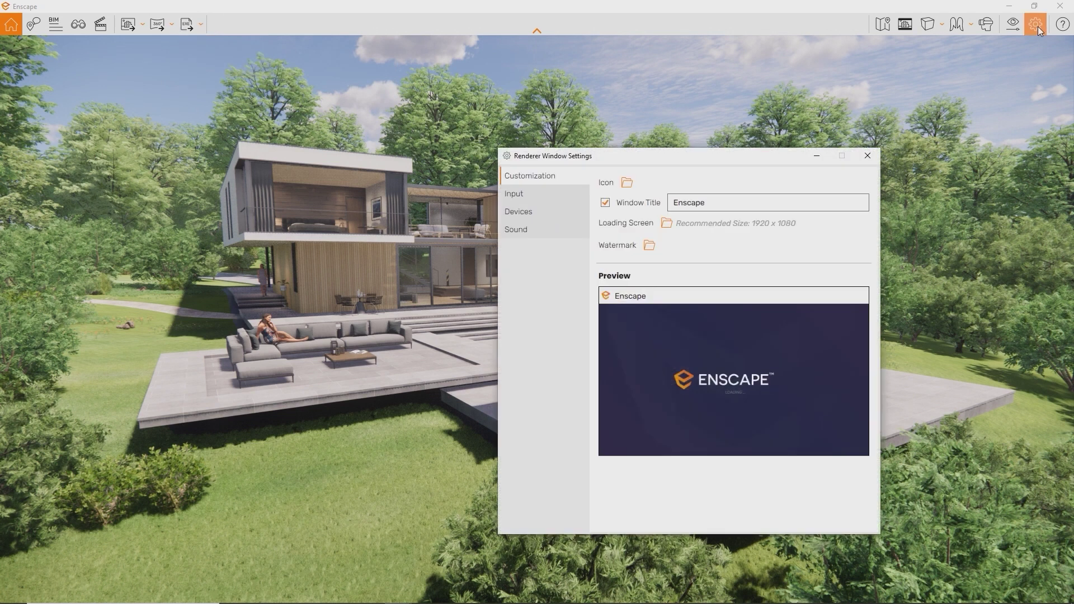
click(627, 183)
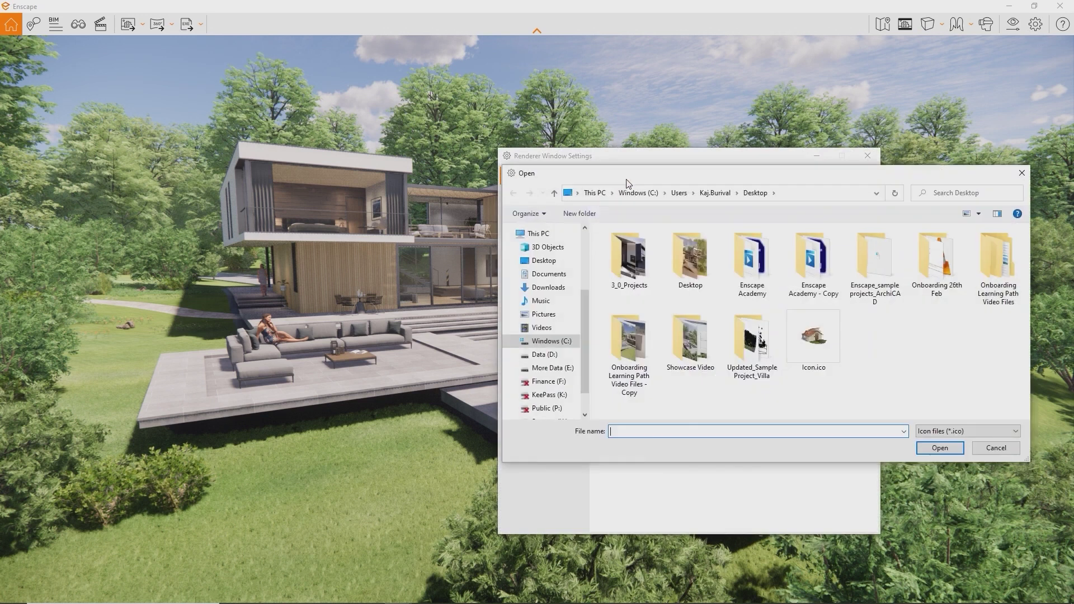
double_click(818, 338)
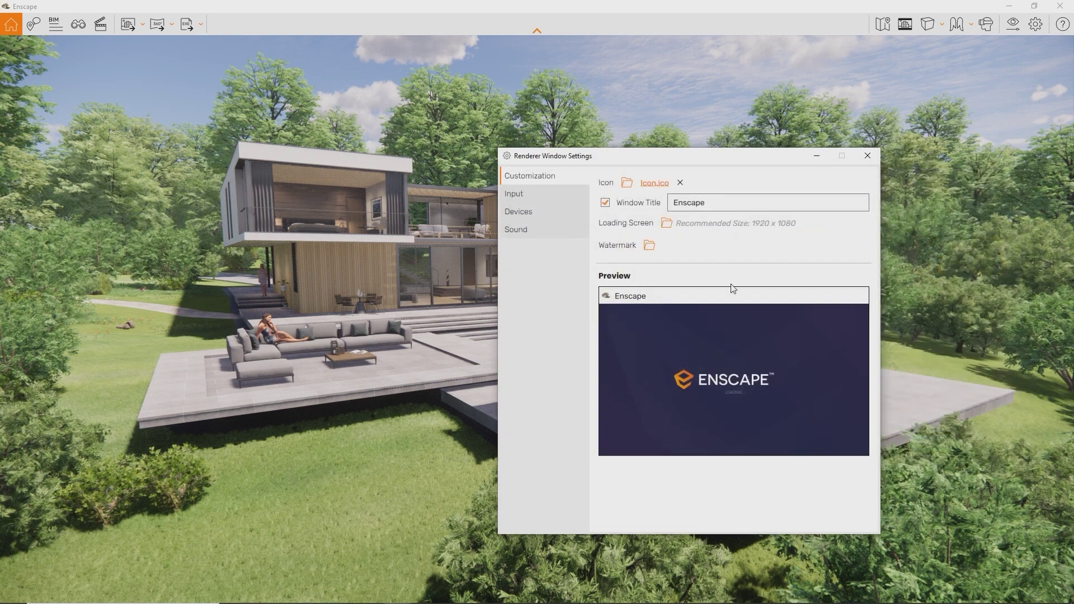
double_click(689, 202)
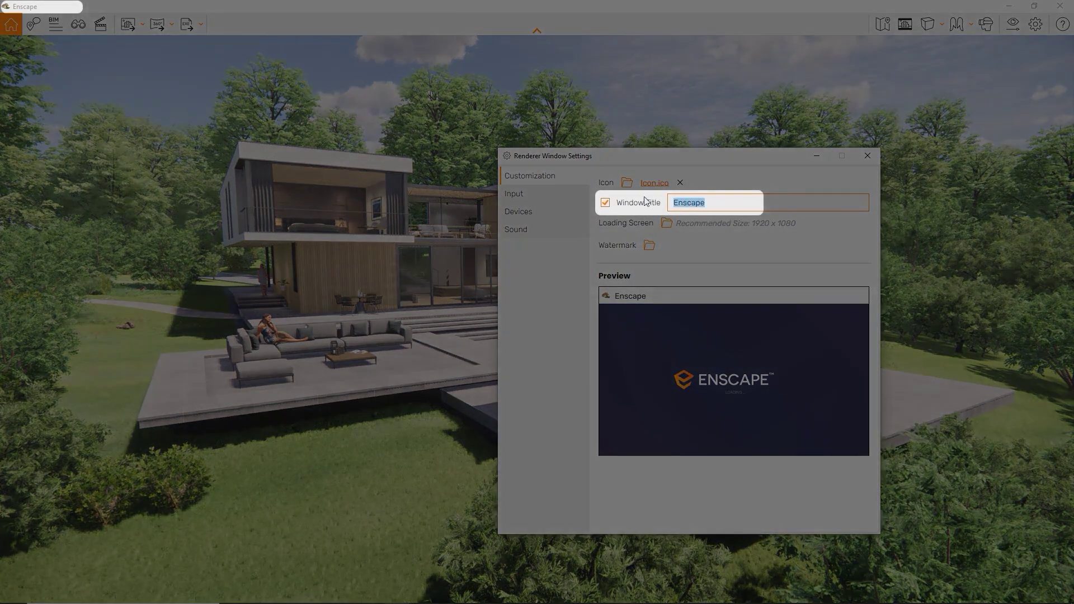
text(S)
text(you)
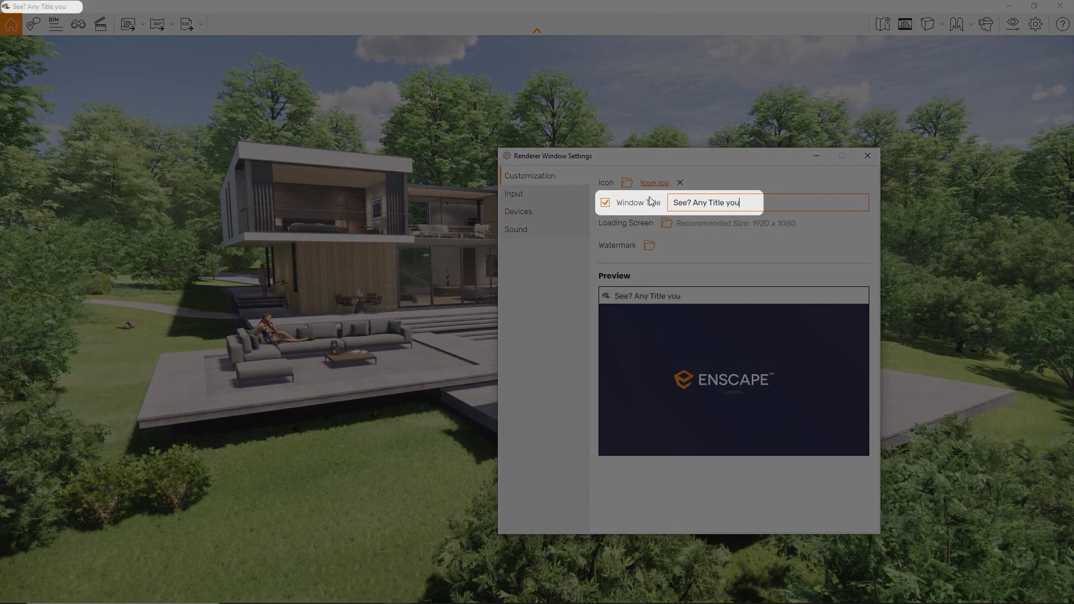
text( lik)
key(BackSpace)
key(BackSpace)
key(BackSpace)
key(BackSpace)
key(BackSpace)
key(BackSpace)
key(BackSpace)
key(BackSpace)
key(BackSpace)
key(BackSpace)
key(BackSpace)
key(BackSpace)
key(BackSpace)
key(BackSpace)
key(BackSpace)
key(BackSpace)
key(BackSpace)
key(BackSpace)
key(BackSpace)
key(BackSpace)
text(Enscape)
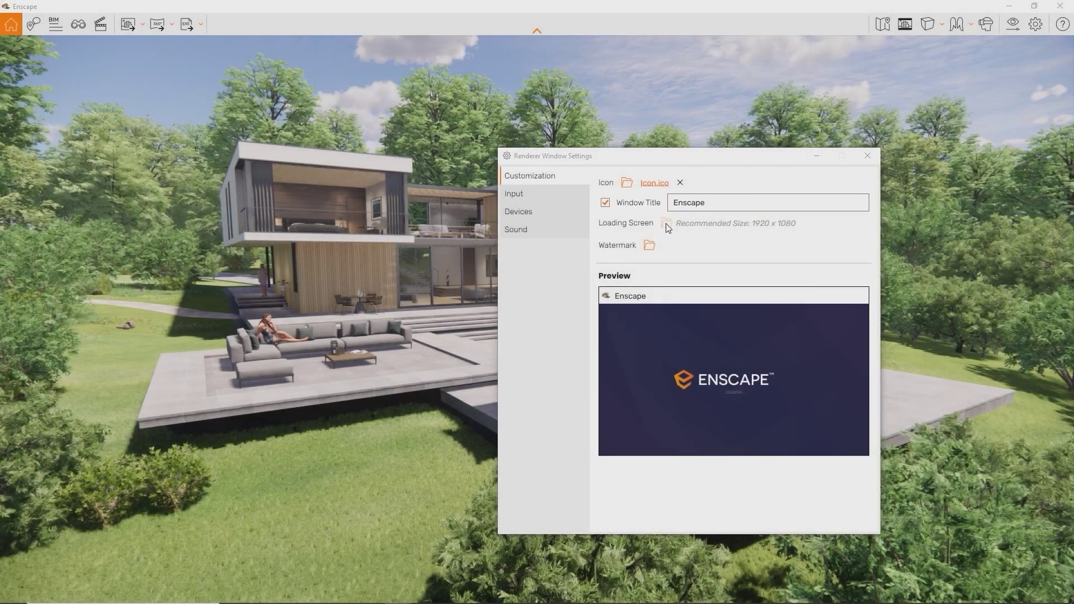
- Use Loading Screen.png as loading screen and an Enscape Logo.png watermark placed bottom-left
click(667, 225)
double_click(855, 350)
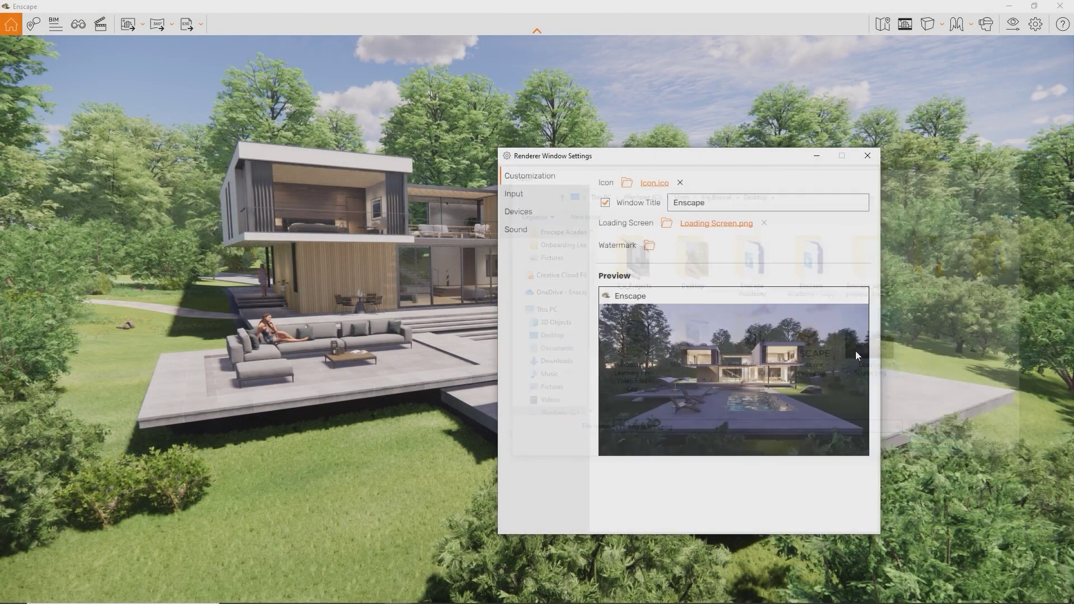
click(650, 245)
double_click(813, 348)
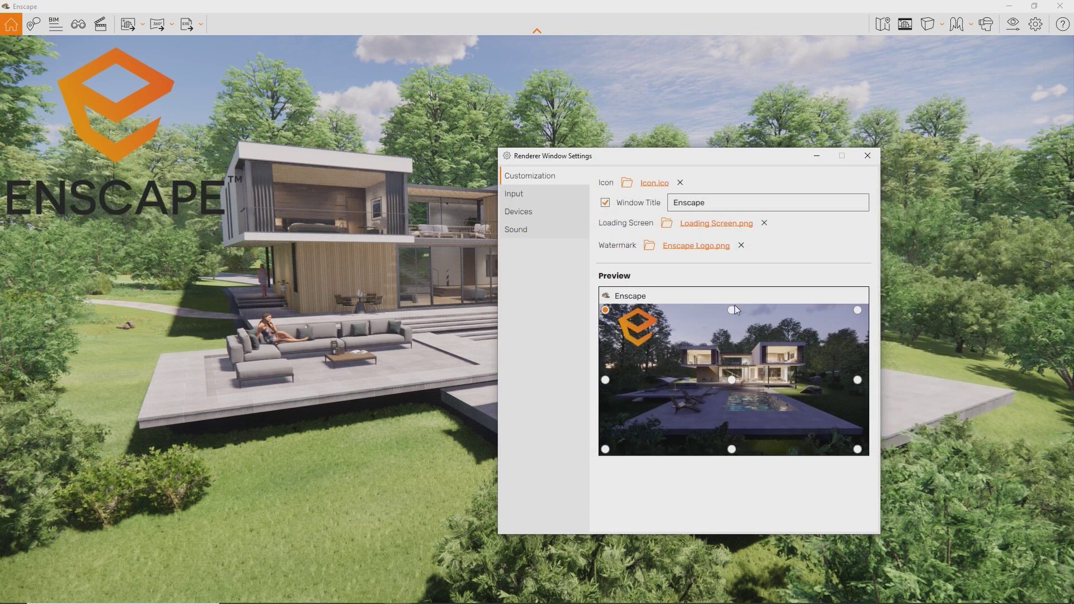
click(733, 310)
click(857, 310)
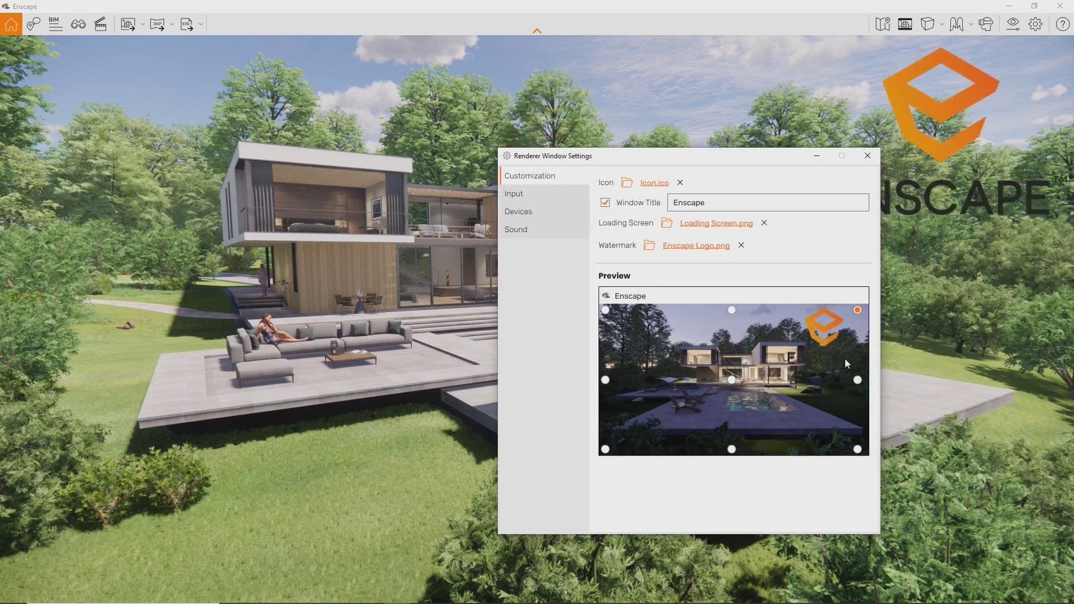
click(605, 449)
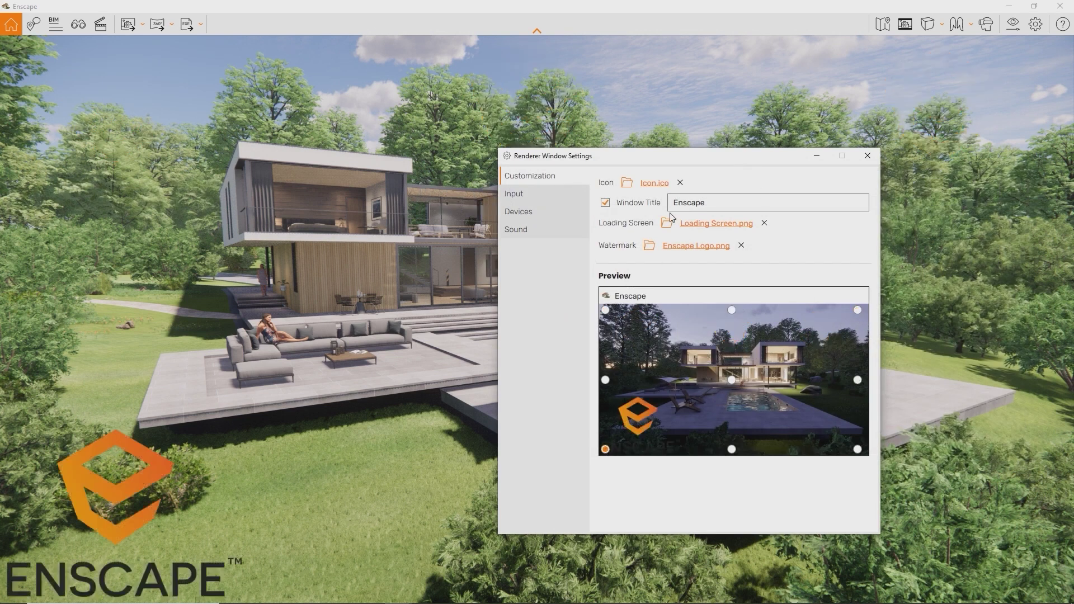
drag(686, 162, 787, 154)
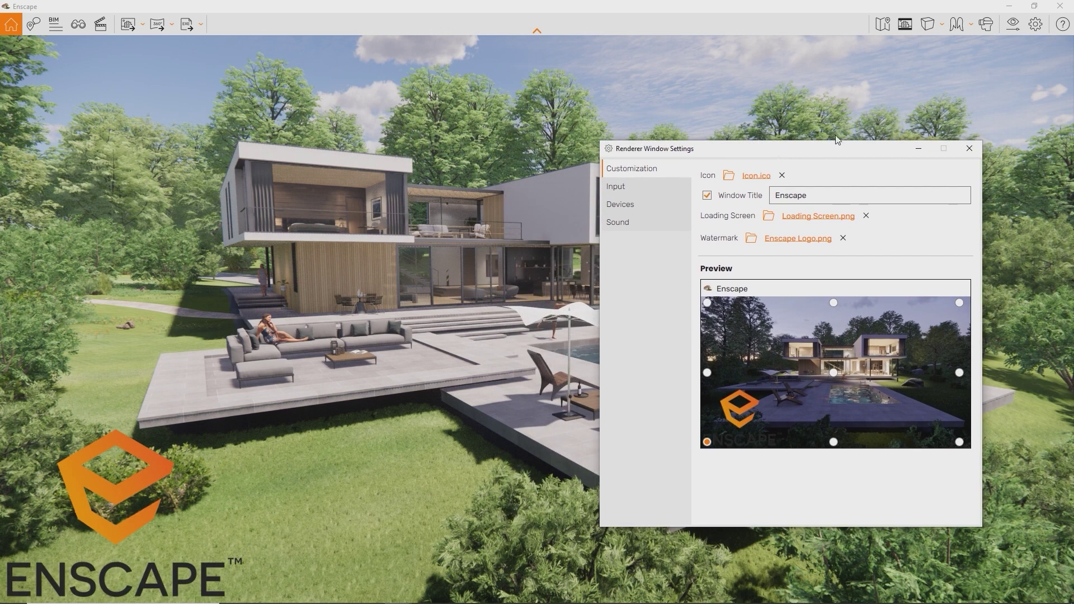
click(969, 148)
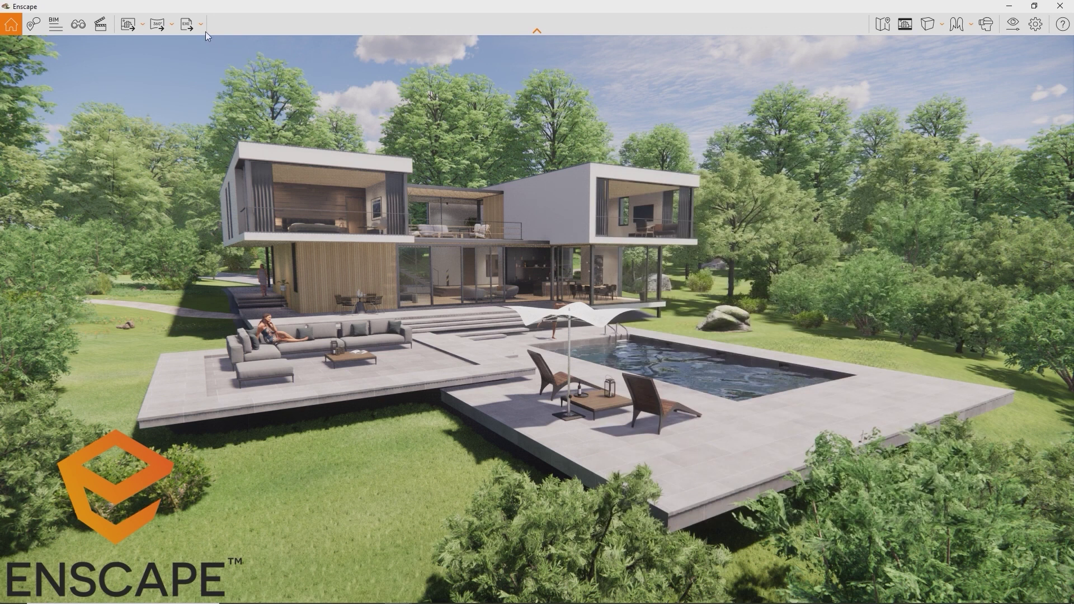
- Export an Exe Standalone saved under the default file name
click(186, 25)
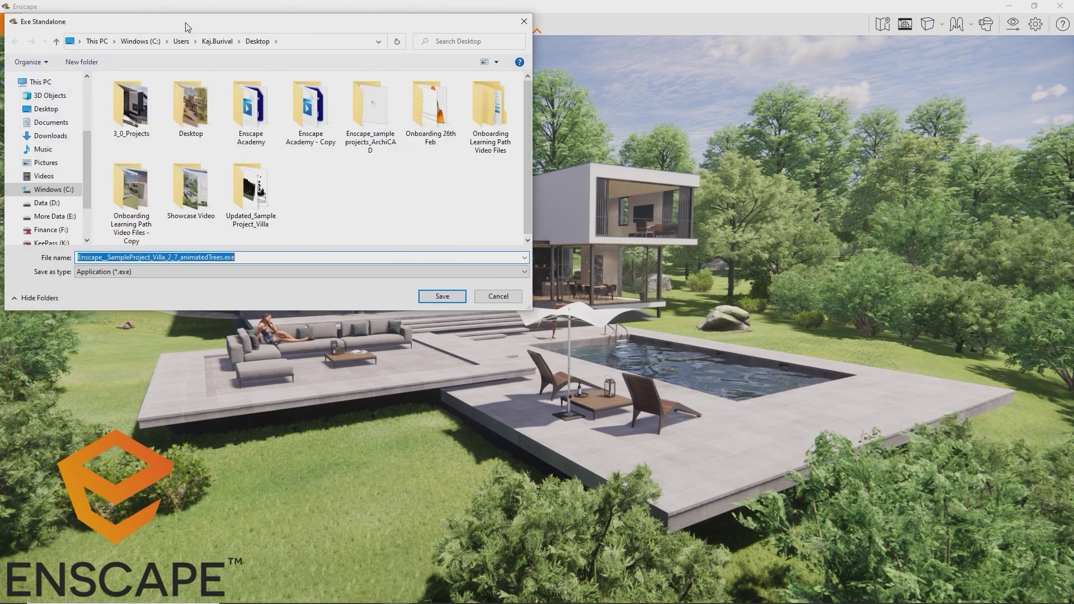
key(Return)
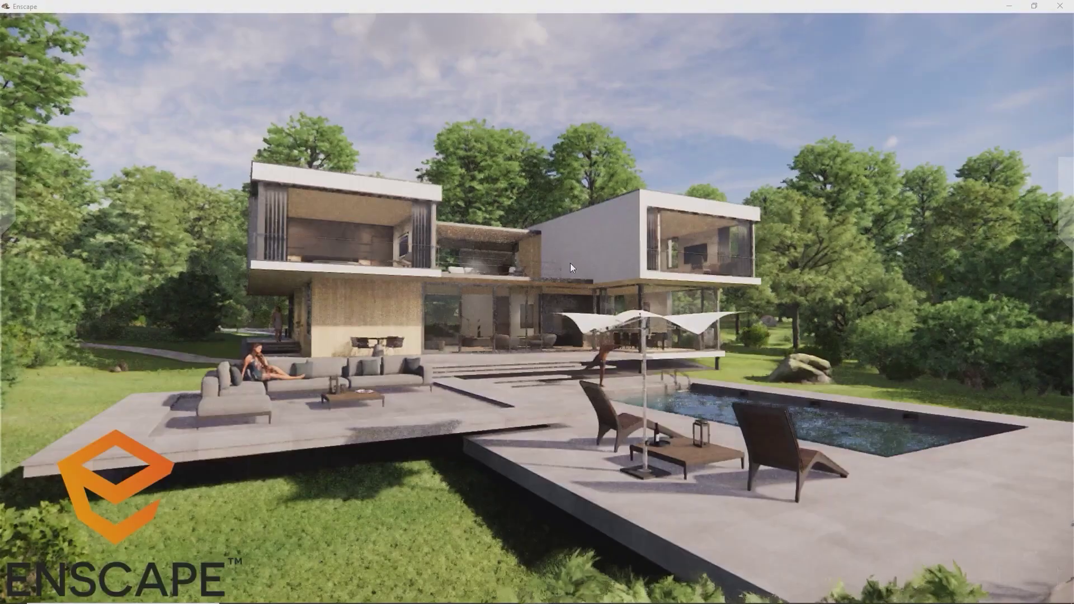
- Fly through the Full Perspective and Kitchen saved views
mouse_move(1049, 228)
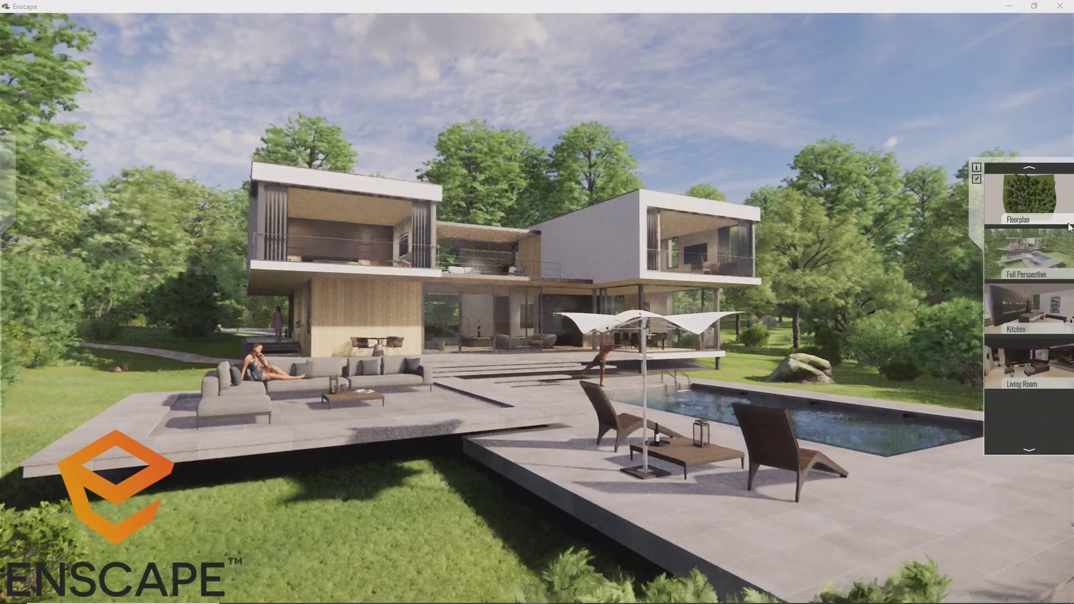
click(1032, 252)
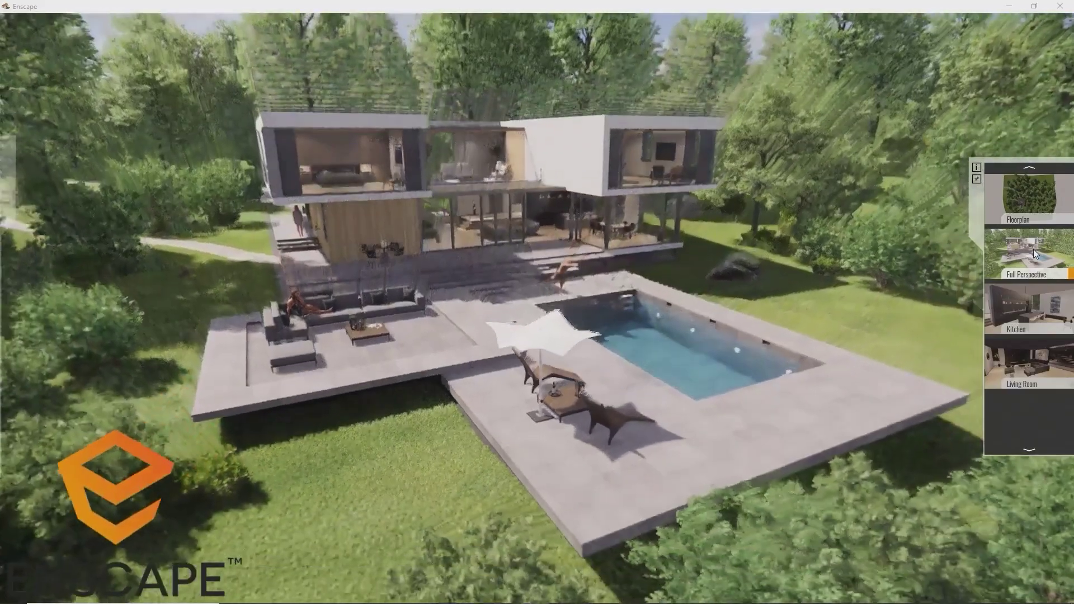
click(1026, 308)
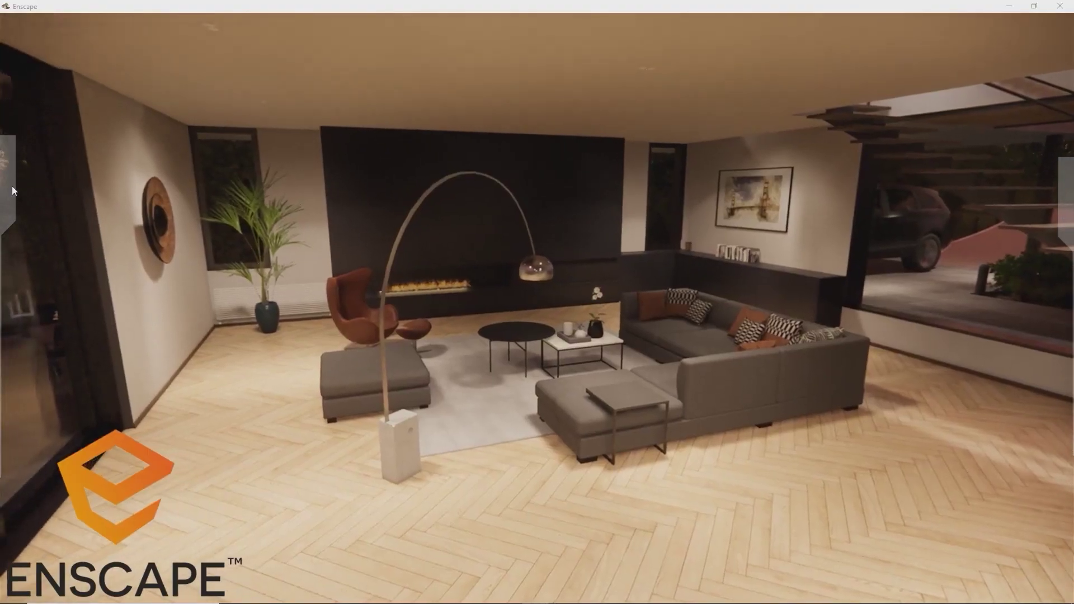
- Switch the rendering style to White Model and enable Virtual Reality in Devices settings
mouse_move(10, 187)
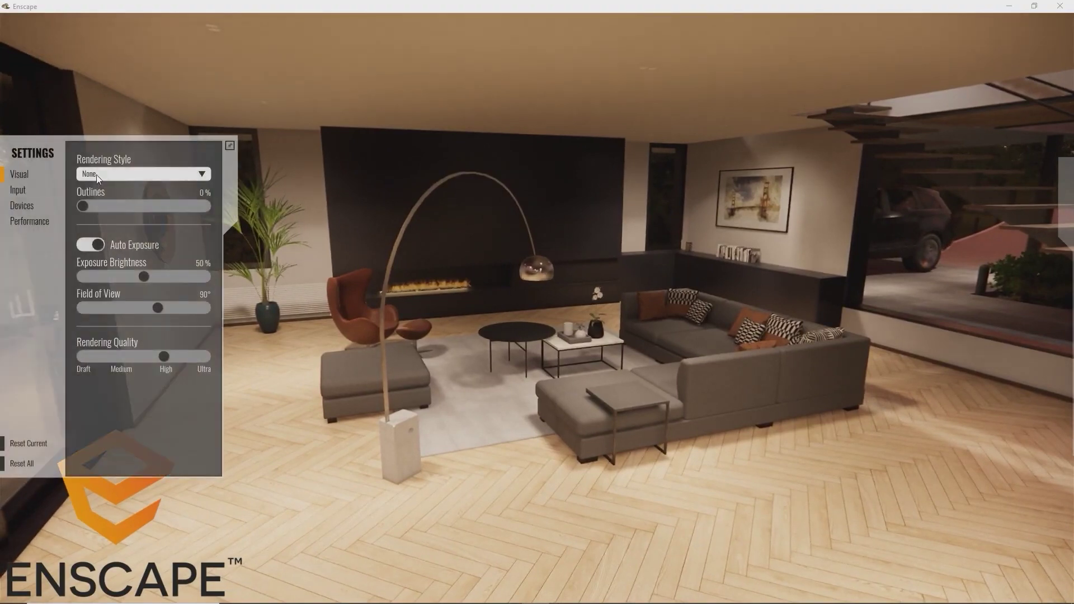
click(96, 174)
click(110, 211)
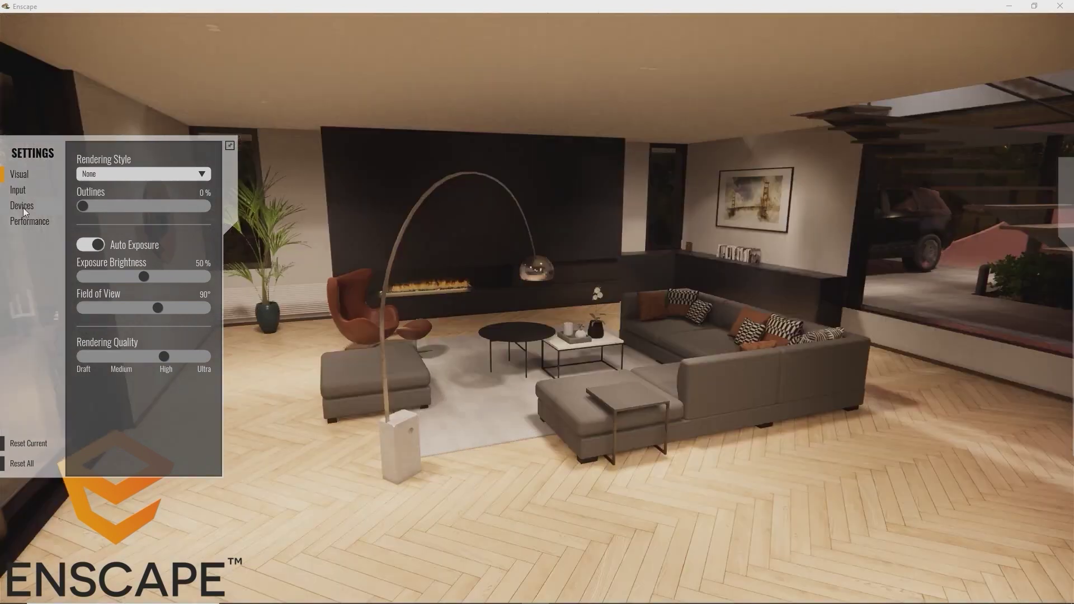
click(22, 206)
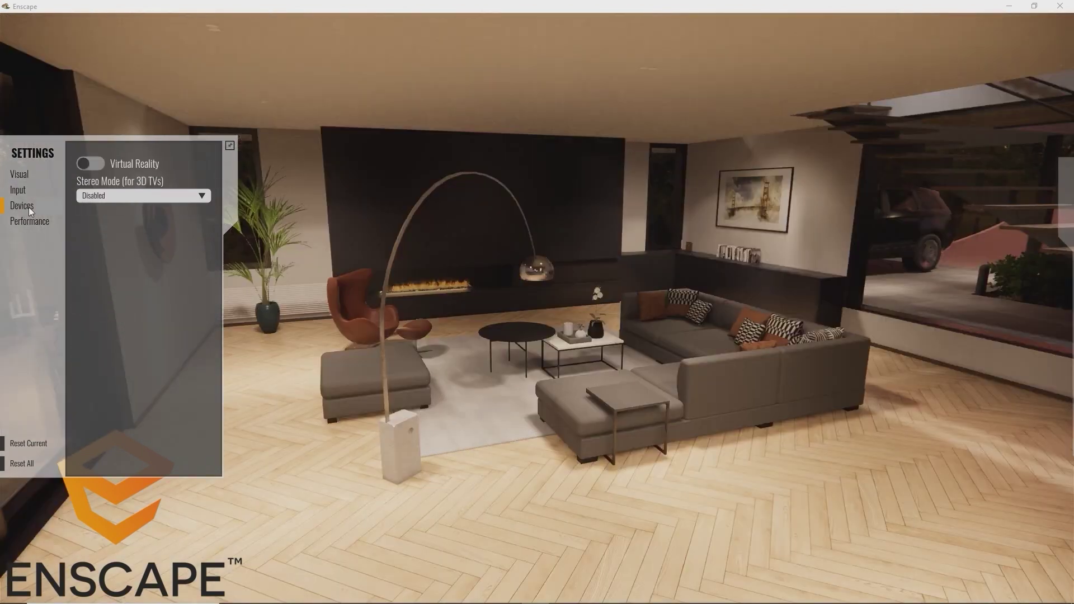
click(91, 164)
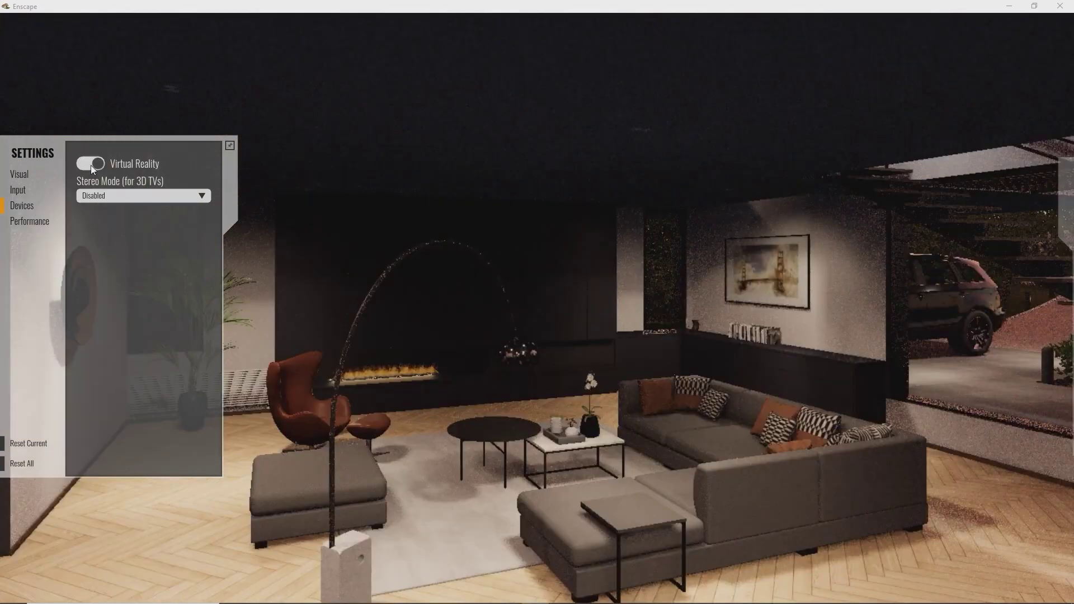